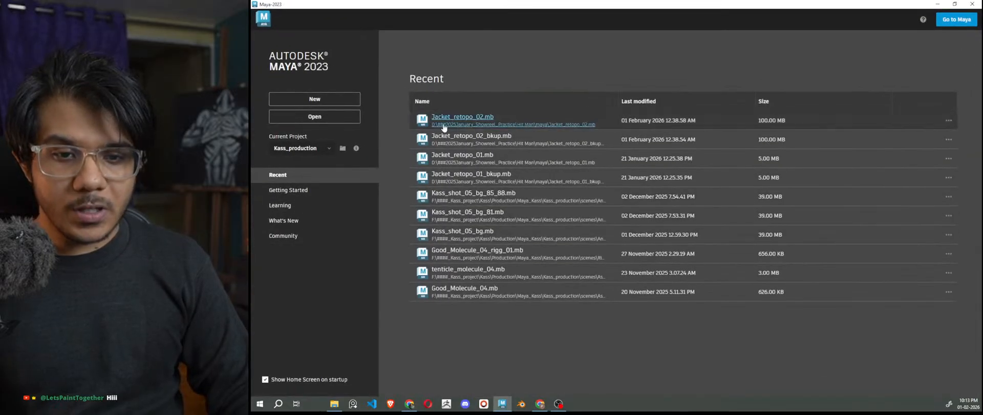
# Open the recent scene Jacket_retopo_02.mb without saving the untitled scene, and widen the persp viewport
pyautogui.click(453, 122)
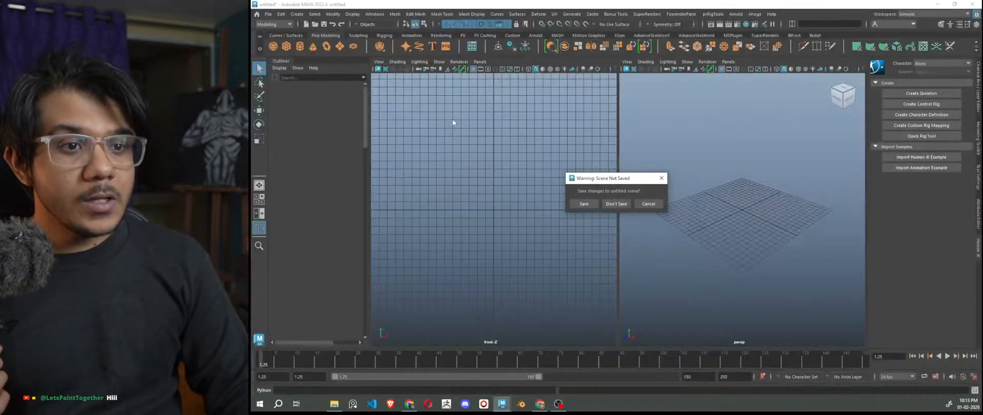
pyautogui.click(610, 204)
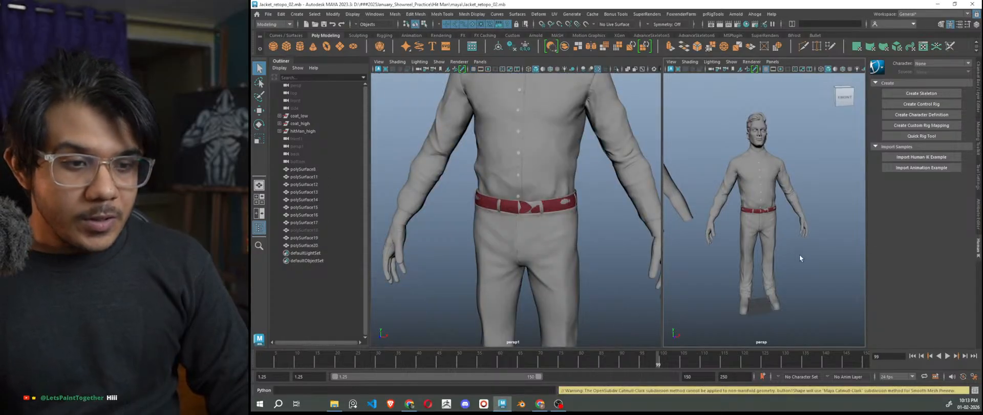
pyautogui.scroll(-4, 800, 255)
pyautogui.scroll(2, 794, 253)
pyautogui.moveTo(662, 194); pyautogui.dragTo(504, 194)
pyautogui.scroll(5, 755, 235)
pyautogui.scroll(6, 686, 222)
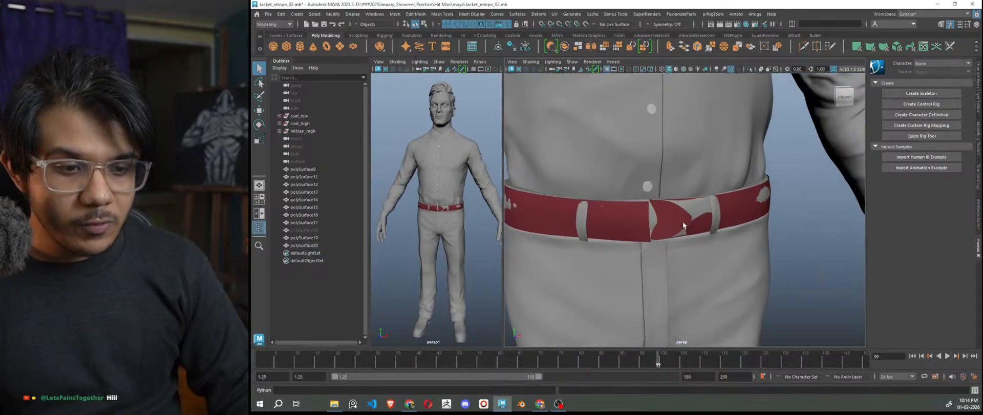
# Isolate the red belt mesh around the character's waist in the persp viewport
pyautogui.scroll(-9, 721, 250)
pyautogui.keyDown('alt'); pyautogui.moveTo(722, 256); pyautogui.dragTo(748, 276); pyautogui.keyUp('alt')
pyautogui.scroll(5, 708, 254)
pyautogui.scroll(-2, 733, 259)
pyautogui.keyDown('alt'); pyautogui.moveTo(729, 246); pyautogui.dragTo(723, 206, button='middle'); pyautogui.keyUp('alt')
pyautogui.scroll(-3, 727, 211)
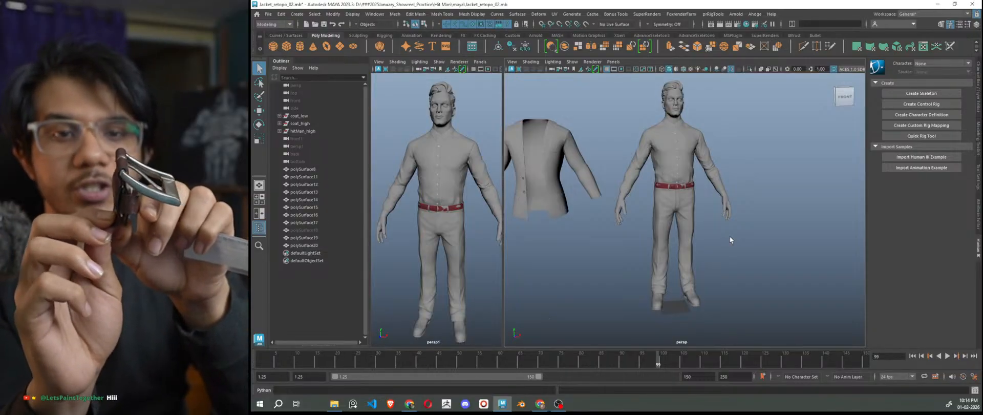
pyautogui.scroll(6, 708, 207)
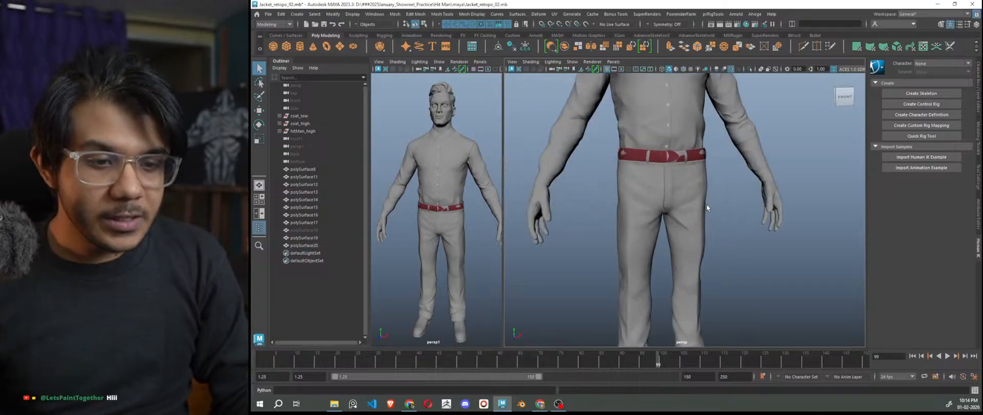
pyautogui.keyDown('alt'); pyautogui.moveTo(672, 127); pyautogui.dragTo(653, 191, button='middle'); pyautogui.keyUp('alt')
pyautogui.scroll(4, 651, 188)
pyautogui.click(584, 134)
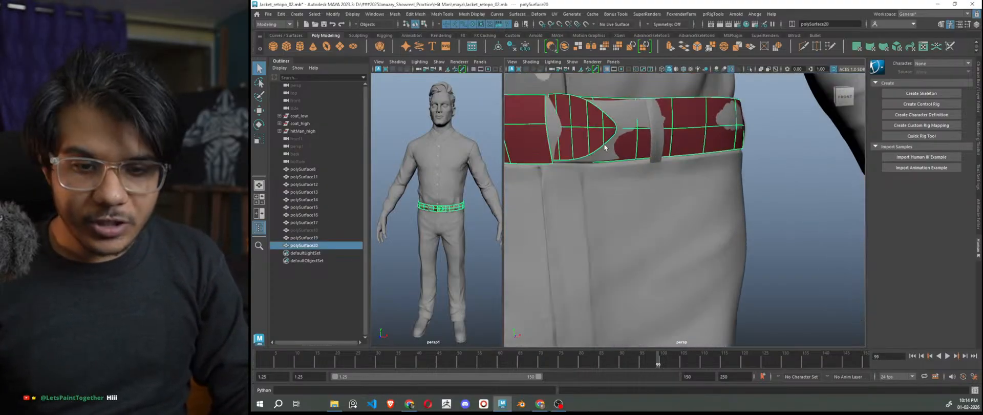
pyautogui.hotkey('ctrl', '1')
pyautogui.click(674, 194)
pyautogui.keyDown('alt'); pyautogui.moveTo(662, 206); pyautogui.dragTo(705, 179); pyautogui.keyUp('alt')
pyautogui.click(676, 189)
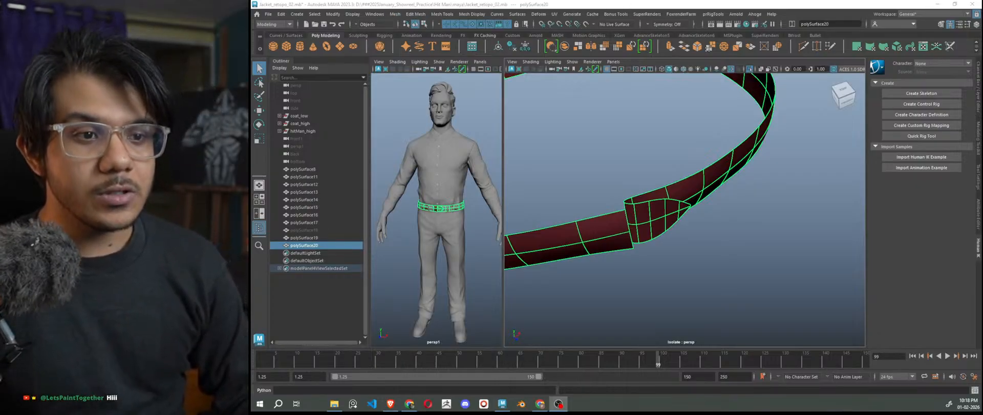
# Switch to PureRef, dismiss the 2.1 update offer and open the Hitman.pur reference board
pyautogui.hotkey('alt', 'Tab')
pyautogui.hotkey('alt', 'Tab')
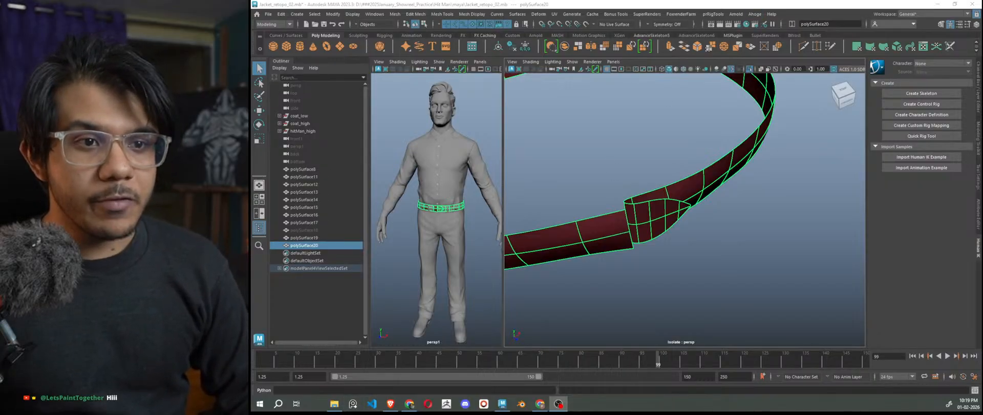
pyautogui.moveTo(512, 1); pyautogui.dragTo(815, 221, button='right')
pyautogui.click(635, 263)
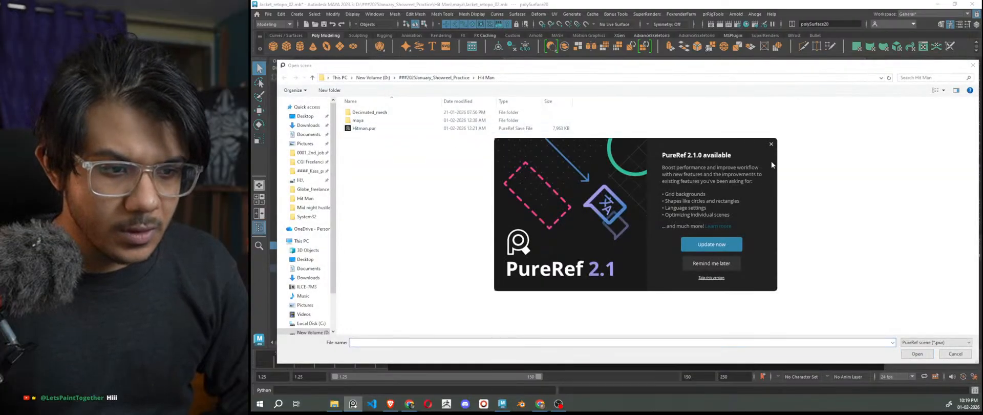
pyautogui.click(770, 147)
pyautogui.doubleClick(362, 129)
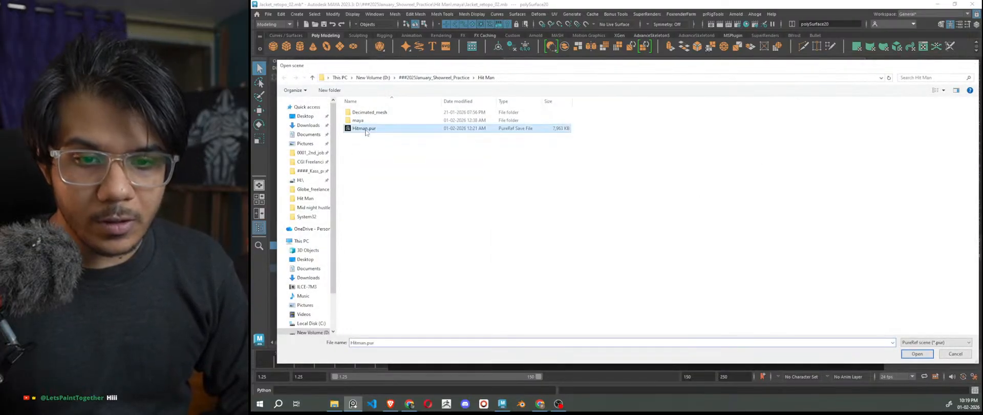
pyautogui.scroll(-3, 695, 217)
pyautogui.scroll(4, 760, 149)
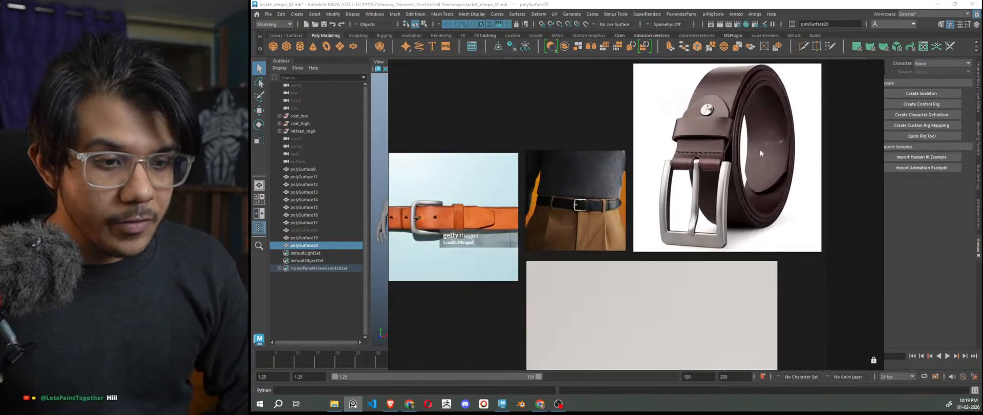
pyautogui.scroll(-2, 760, 149)
pyautogui.scroll(-1, 585, 284)
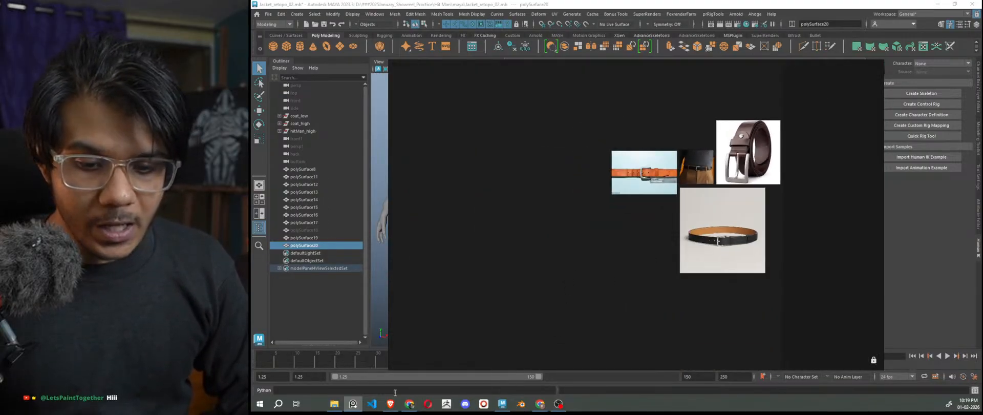
# Unlock the PureRef canvas and add the four hand-held belt buckle photos from File Explorer
pyautogui.click(333, 404)
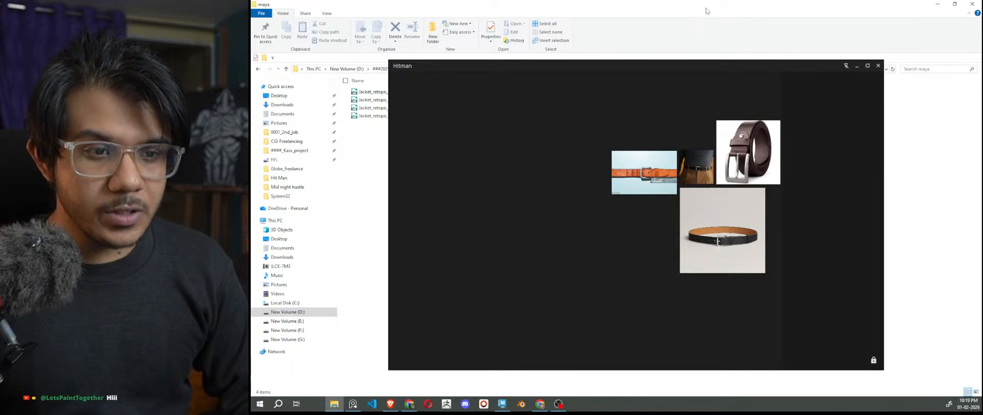
pyautogui.moveTo(707, 8); pyautogui.dragTo(982, 11)
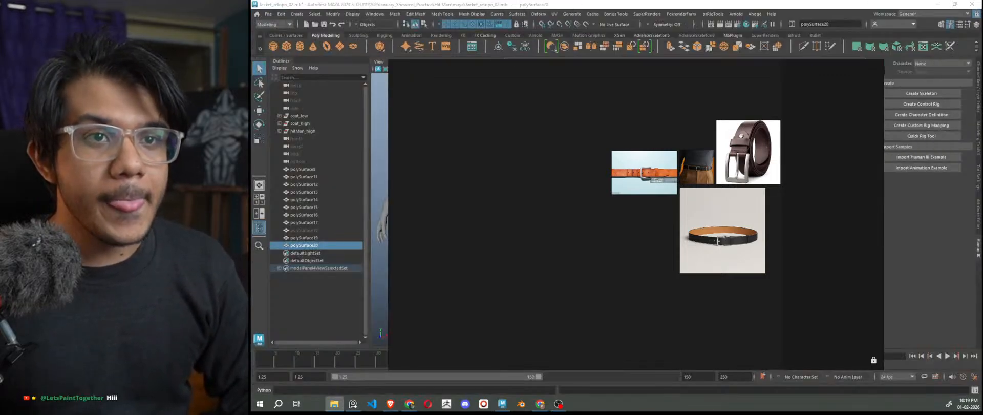
pyautogui.moveTo(982, 31); pyautogui.dragTo(525, 224)
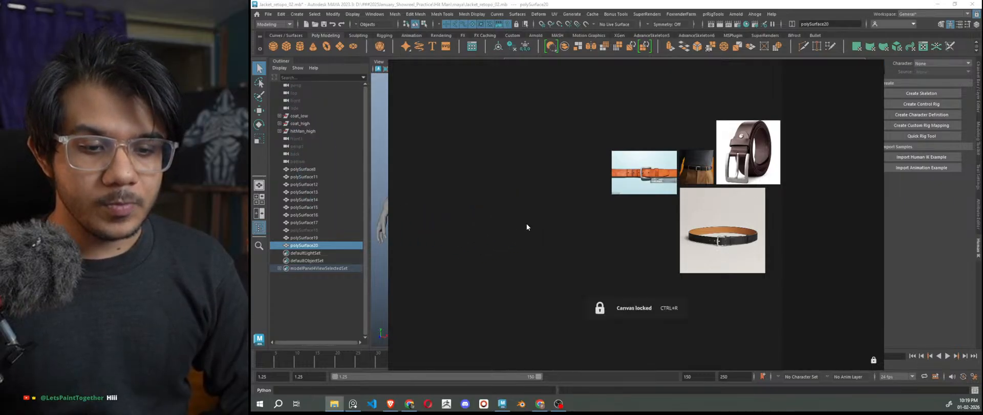
pyautogui.moveTo(251, 134); pyautogui.dragTo(464, 226)
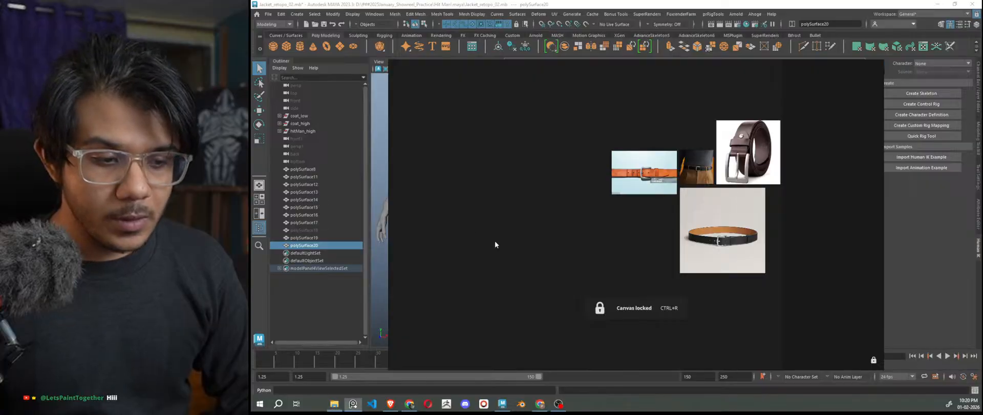
pyautogui.hotkey('ctrl', 'r')
pyautogui.moveTo(251, 194); pyautogui.dragTo(463, 209)
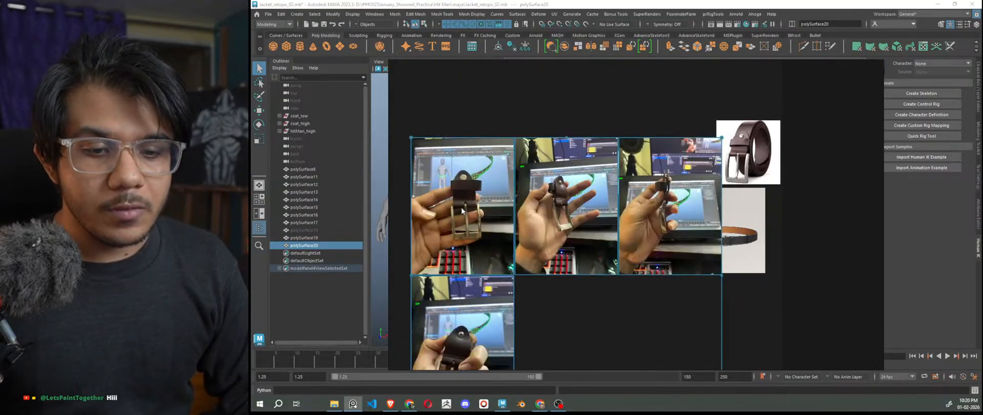
# Move the four buckle photos clear of the existing belt images and save the reference board
pyautogui.scroll(-4, 536, 250)
pyautogui.moveTo(536, 250); pyautogui.dragTo(531, 173)
pyautogui.click(547, 305)
pyautogui.hotkey('ctrl', 's')
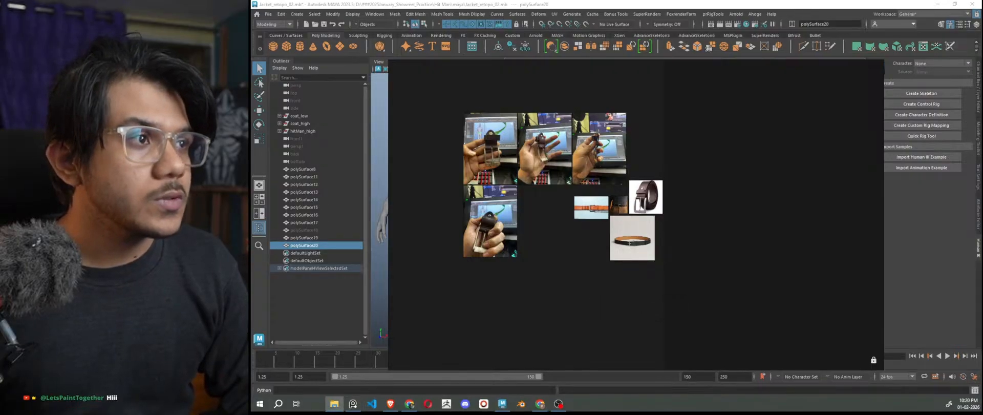
# Shrink the reference window beside the persp viewport and enlarge the side-view photo of the belt buckle
pyautogui.moveTo(740, 194); pyautogui.dragTo(712, 236, button='right')
pyautogui.moveTo(851, 239); pyautogui.dragTo(519, 259)
pyautogui.scroll(10, 465, 226)
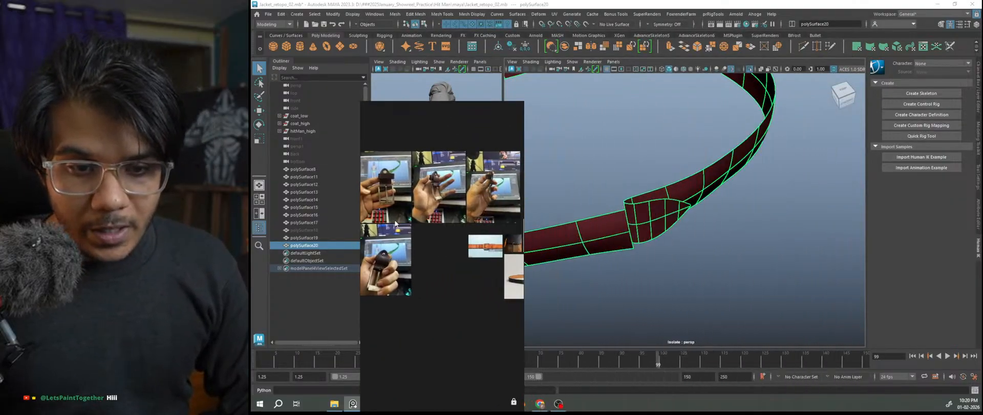
pyautogui.scroll(2, 492, 231)
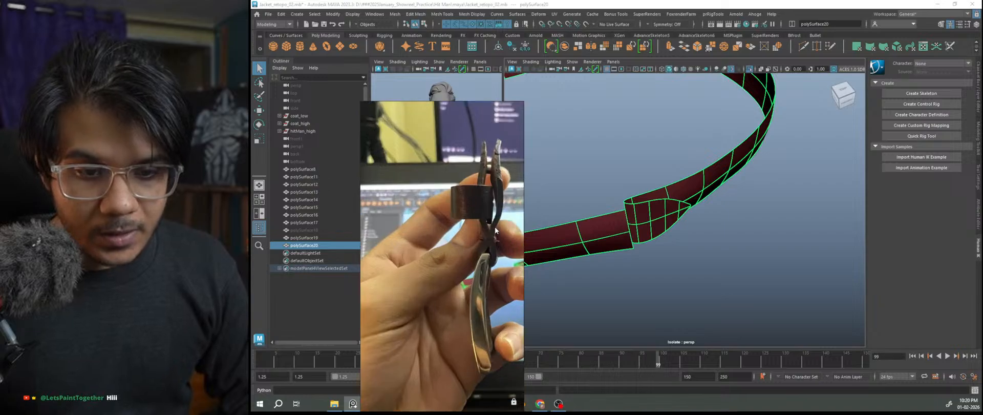
pyautogui.scroll(2, 640, 228)
# Turn off the belt's smooth preview and extract the folded tip's faces into a separate mesh
pyautogui.moveTo(688, 246)
pyautogui.keyDown('alt'); pyautogui.mouseDown()
pyautogui.moveTo(713, 281)
pyautogui.moveTo(670, 243)
pyautogui.mouseUp(); pyautogui.keyUp('alt')
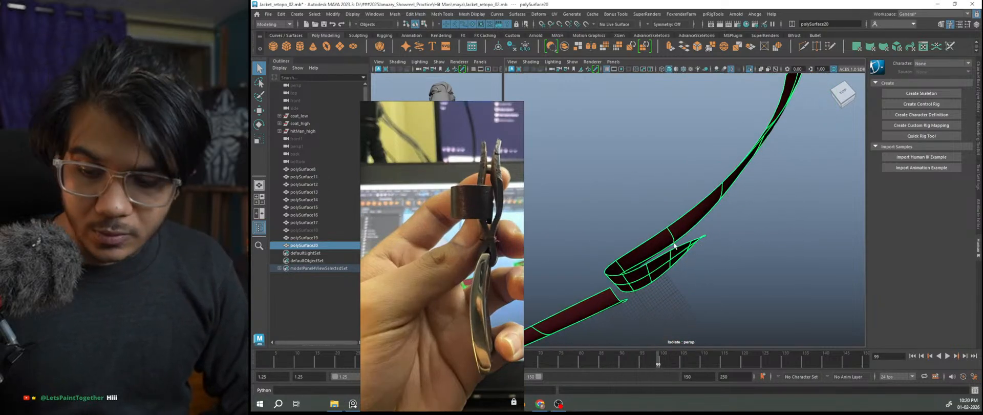
pyautogui.press('1')
pyautogui.keyDown('alt'); pyautogui.moveTo(735, 258); pyautogui.dragTo(706, 239); pyautogui.keyUp('alt')
pyautogui.moveTo(674, 228); pyautogui.dragTo(675, 203, button='right')
pyautogui.keyDown('alt'); pyautogui.moveTo(723, 261); pyautogui.dragTo(711, 213); pyautogui.keyUp('alt')
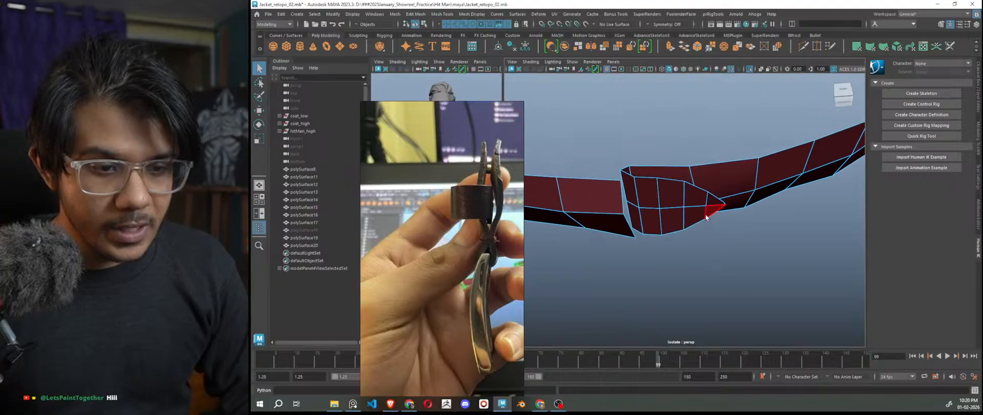
pyautogui.click(710, 211)
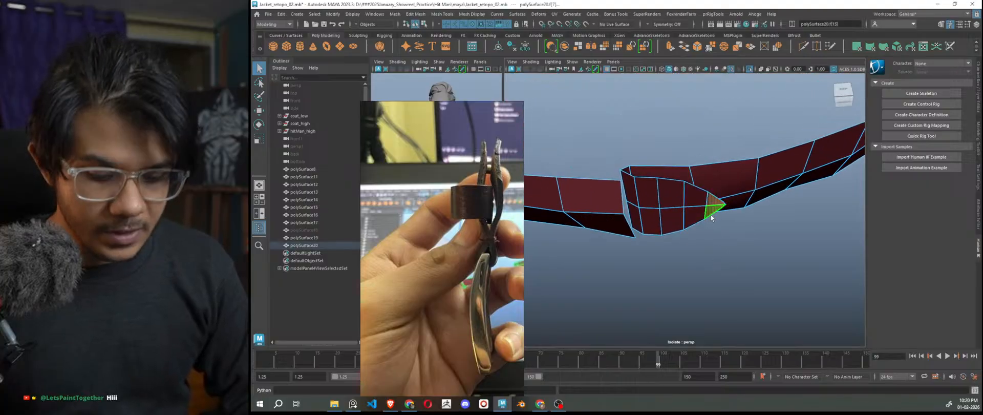
pyautogui.hotkey('shift', '.')
pyautogui.hotkey('shift', '.')
pyautogui.hotkey('shift', '.')
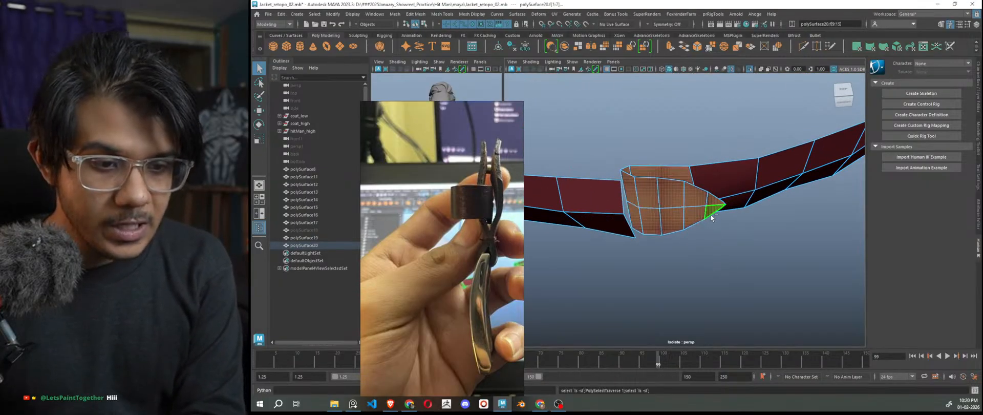
pyautogui.keyDown('alt'); pyautogui.moveTo(725, 245); pyautogui.dragTo(739, 256); pyautogui.keyUp('alt')
pyautogui.press('f')
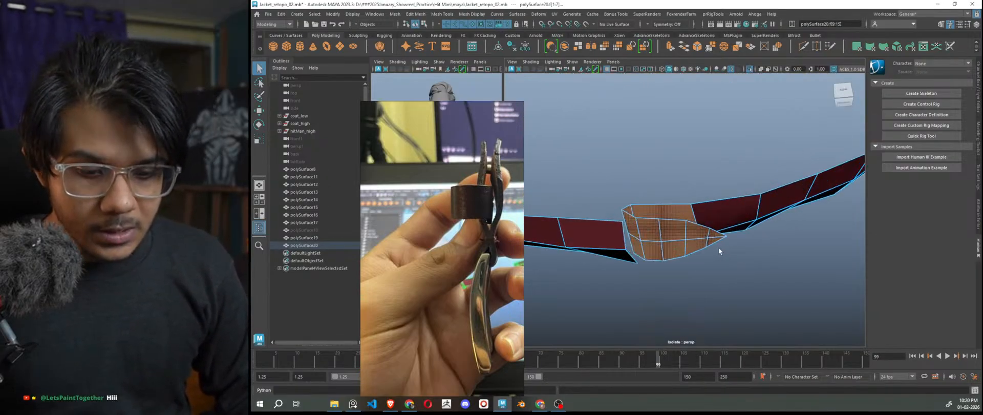
pyautogui.click(578, 49)
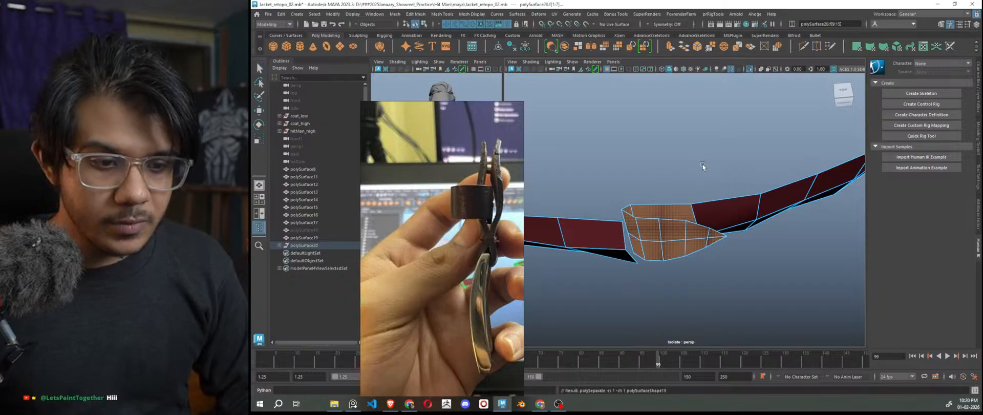
# Select the separated belt tip in object mode, and widen the reference window to show the angled buckle photo
pyautogui.press('w')
pyautogui.moveTo(756, 146); pyautogui.dragTo(791, 132, button='right')
pyautogui.click(756, 173)
pyautogui.click(674, 240)
pyautogui.click(742, 271)
pyautogui.click(746, 223)
pyautogui.keyDown('alt'); pyautogui.moveTo(744, 256); pyautogui.dragTo(761, 232); pyautogui.keyUp('alt')
pyautogui.click(690, 197)
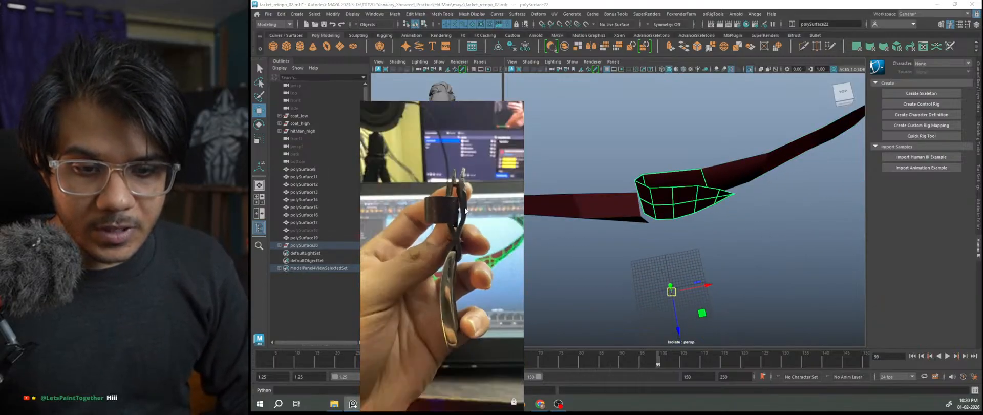
pyautogui.click(360, 230)
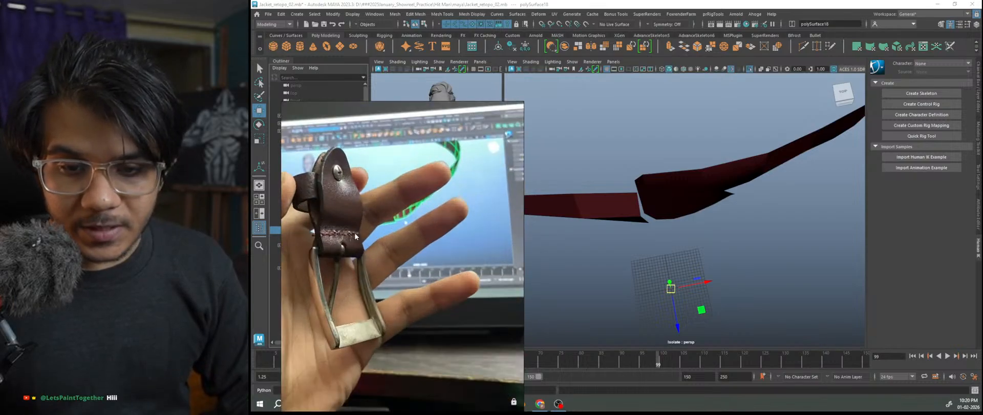
# Select the two strap faces behind the folded belt tip and adjust their position with the Move tool
pyautogui.click(675, 195)
pyautogui.moveTo(782, 247)
pyautogui.keyDown('alt'); pyautogui.mouseDown()
pyautogui.moveTo(800, 251)
pyautogui.moveTo(783, 256)
pyautogui.mouseUp(); pyautogui.keyUp('alt')
pyautogui.scroll(4, 772, 237)
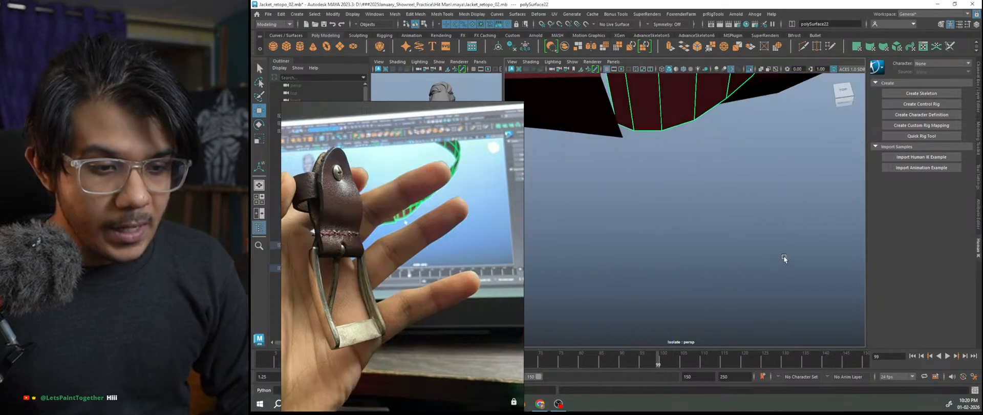
pyautogui.keyDown('alt'); pyautogui.moveTo(783, 256); pyautogui.dragTo(791, 293, button='middle'); pyautogui.keyUp('alt')
pyautogui.keyDown('alt'); pyautogui.moveTo(791, 296); pyautogui.dragTo(781, 303); pyautogui.keyUp('alt')
pyautogui.click(760, 197)
pyautogui.moveTo(760, 181); pyautogui.dragTo(760, 159, button='right')
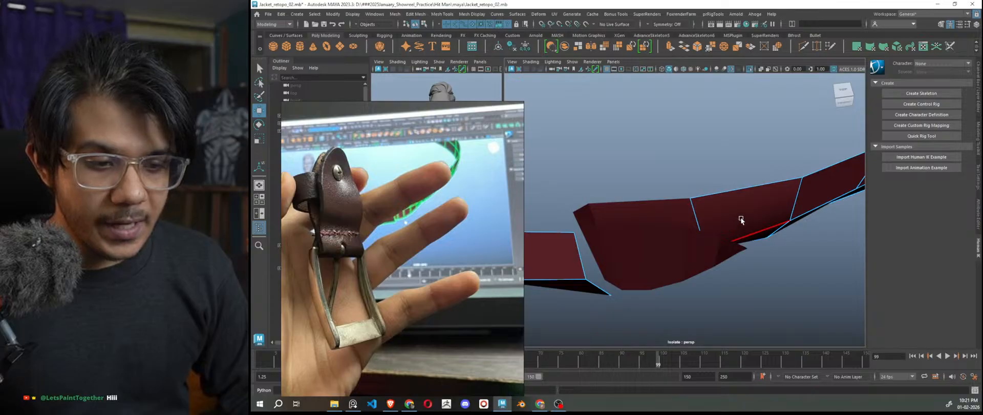
pyautogui.keyDown('alt'); pyautogui.moveTo(746, 225); pyautogui.dragTo(720, 195); pyautogui.keyUp('alt')
pyautogui.moveTo(720, 195); pyautogui.dragTo(714, 236, button='right')
pyautogui.click(712, 239)
pyautogui.keyDown('alt'); pyautogui.moveTo(713, 241); pyautogui.dragTo(696, 142); pyautogui.keyUp('alt')
pyautogui.keyDown('shift'); pyautogui.click(696, 139); pyautogui.keyUp('shift')
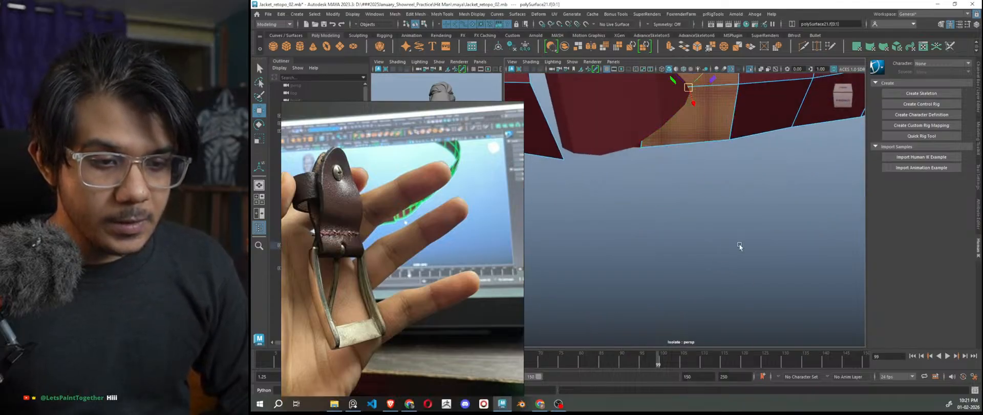
pyautogui.keyDown('alt'); pyautogui.moveTo(740, 254); pyautogui.dragTo(765, 236); pyautogui.keyUp('alt')
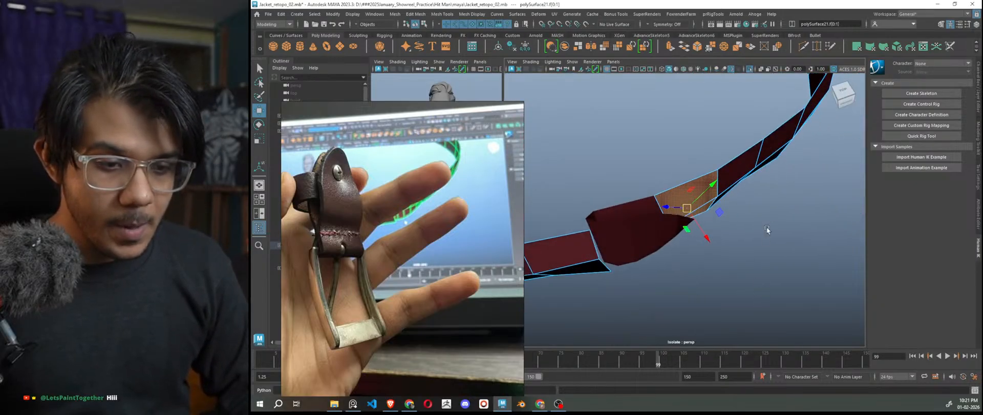
pyautogui.press('w')
pyautogui.moveTo(777, 209); pyautogui.dragTo(706, 288)
pyautogui.moveTo(691, 238); pyautogui.dragTo(774, 235)
# Reposition the end vertices of the strap behind the folded tip to give the two belt layers clearance
pyautogui.moveTo(796, 164); pyautogui.dragTo(757, 162, button='right')
pyautogui.click(698, 233)
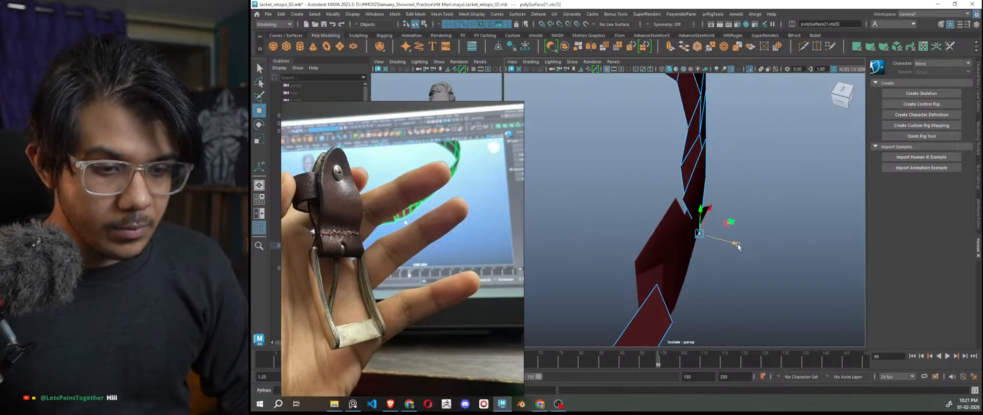
pyautogui.moveTo(736, 247); pyautogui.dragTo(816, 253)
pyautogui.click(748, 238)
pyautogui.keyDown('alt'); pyautogui.moveTo(749, 240); pyautogui.dragTo(764, 259); pyautogui.keyUp('alt')
pyautogui.moveTo(758, 178); pyautogui.dragTo(722, 180, button='right')
pyautogui.click(721, 202)
pyautogui.keyDown('alt'); pyautogui.moveTo(723, 215); pyautogui.dragTo(651, 259); pyautogui.keyUp('alt')
pyautogui.click(714, 217)
pyautogui.keyDown('alt'); pyautogui.moveTo(711, 221); pyautogui.dragTo(723, 235); pyautogui.keyUp('alt')
# Extrude the end edges of the strap behind the folded belt tip to extend it underneath the tip
pyautogui.moveTo(702, 203); pyautogui.dragTo(702, 176, button='right')
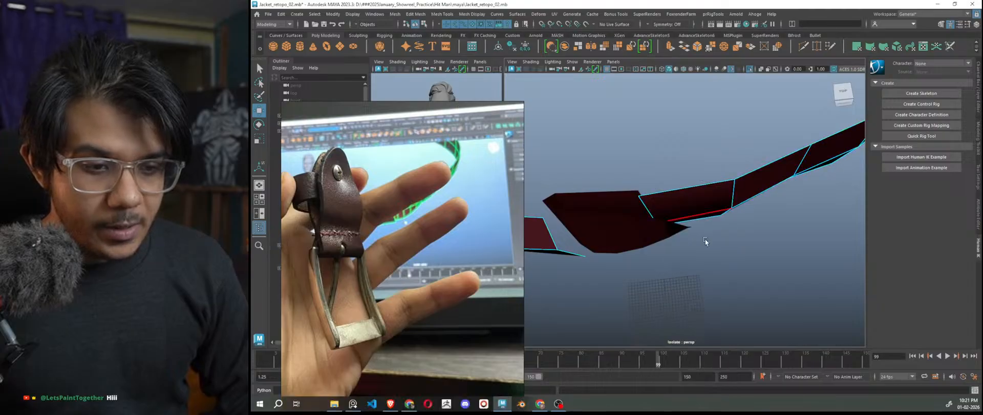
pyautogui.keyDown('alt'); pyautogui.moveTo(704, 237); pyautogui.dragTo(725, 238); pyautogui.keyUp('alt')
pyautogui.click(709, 206)
pyautogui.keyDown('alt'); pyautogui.moveTo(709, 206); pyautogui.dragTo(686, 227); pyautogui.keyUp('alt')
pyautogui.click(656, 258)
pyautogui.keyDown('shift'); pyautogui.moveTo(647, 211); pyautogui.dragTo(682, 213, button='right'); pyautogui.keyUp('shift')
pyautogui.keyDown('alt'); pyautogui.moveTo(625, 214); pyautogui.dragTo(665, 202); pyautogui.keyUp('alt')
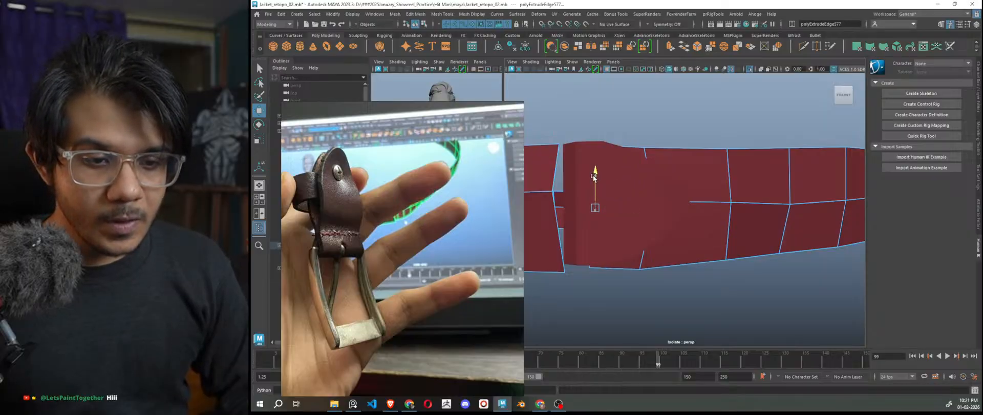
pyautogui.keyDown('alt'); pyautogui.moveTo(692, 266); pyautogui.dragTo(688, 291); pyautogui.keyUp('alt')
pyautogui.click(727, 296)
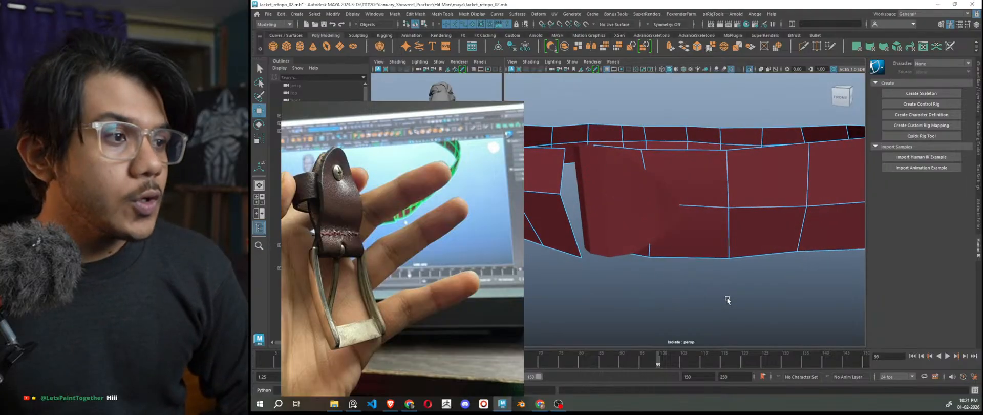
# Turn on smooth mesh preview for the belt and return it to object mode
pyautogui.scroll(-4, 741, 229)
pyautogui.keyDown('alt'); pyautogui.moveTo(742, 228); pyautogui.dragTo(748, 196); pyautogui.keyUp('alt')
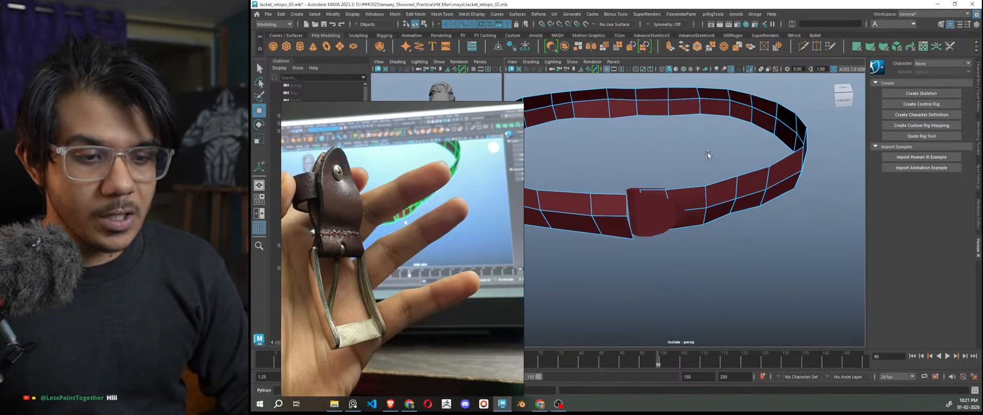
pyautogui.press('3')
pyautogui.moveTo(705, 151); pyautogui.dragTo(779, 260, button='right')
pyautogui.click(779, 260)
pyautogui.keyDown('alt'); pyautogui.moveTo(766, 281); pyautogui.dragTo(683, 249); pyautogui.keyUp('alt')
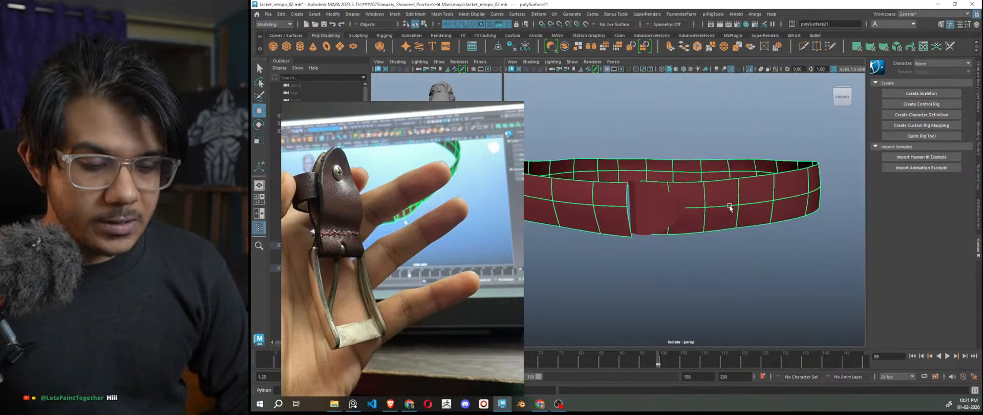
# Assign the existing lambert1 material to the folded belt tip mesh
pyautogui.moveTo(662, 207); pyautogui.dragTo(662, 208, button='right')
pyautogui.moveTo(679, 390)
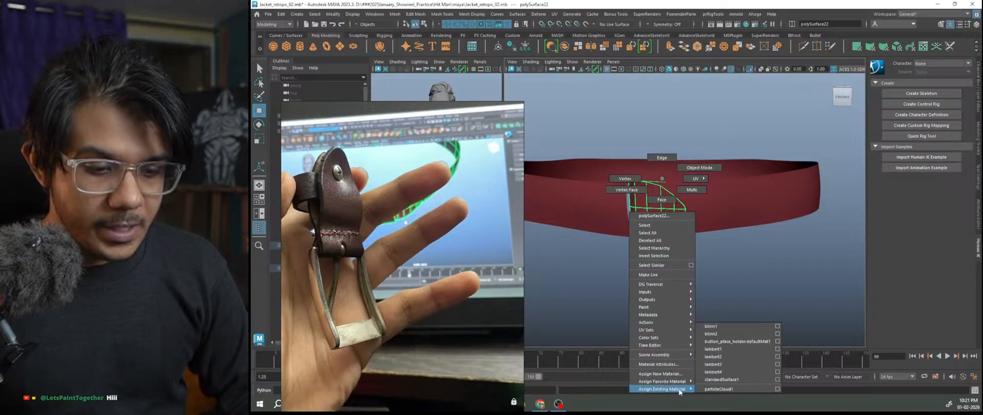
pyautogui.click(730, 348)
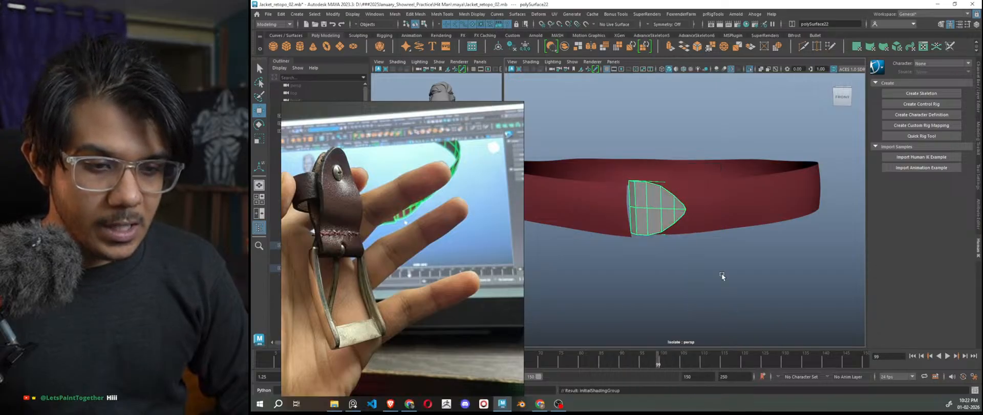
pyautogui.click(770, 125)
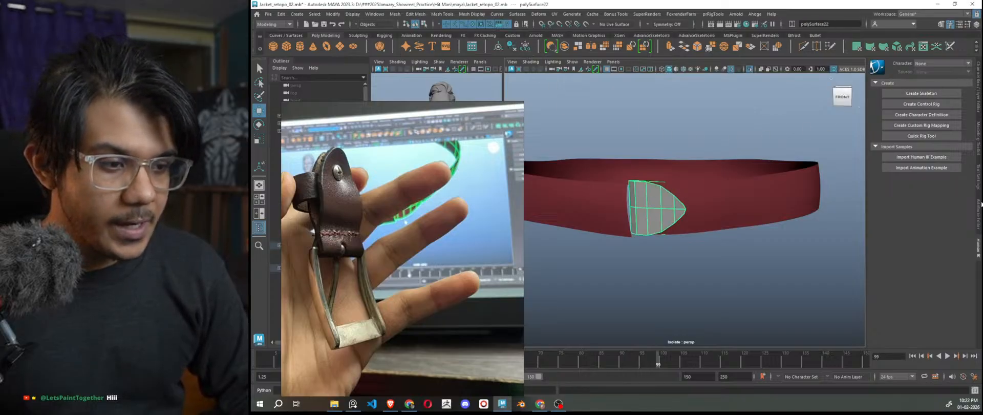
# Set the lambert1 colour by sampling the belt's dark red, and brighten it to a lighter red
pyautogui.click(980, 204)
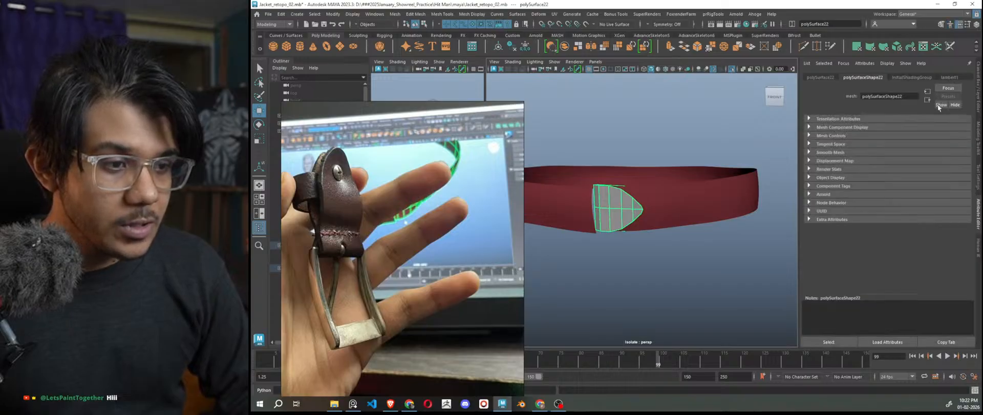
pyautogui.click(951, 76)
pyautogui.click(880, 164)
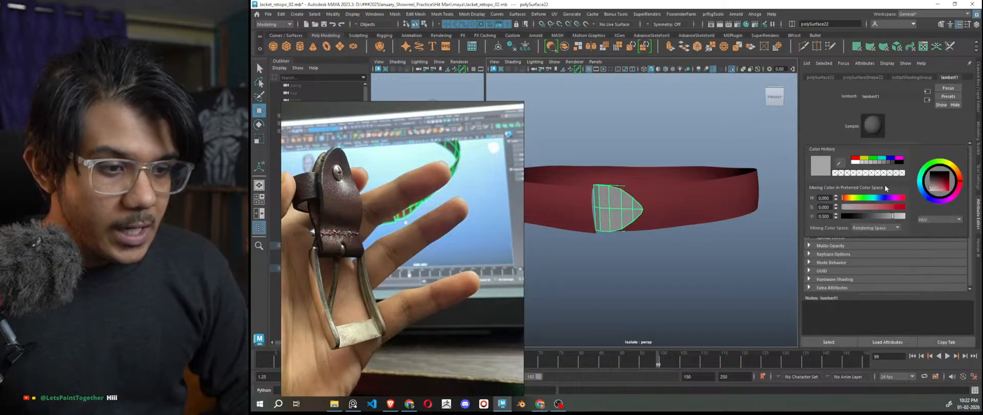
pyautogui.click(840, 163)
pyautogui.click(748, 215)
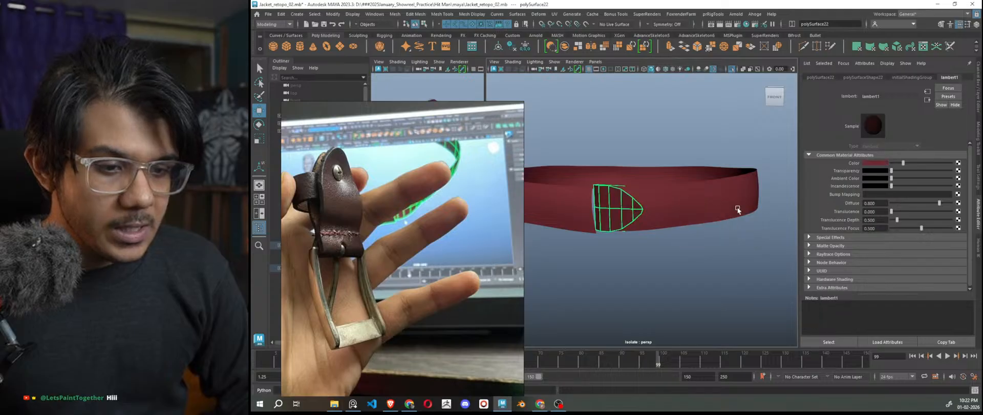
pyautogui.moveTo(905, 165); pyautogui.dragTo(928, 162)
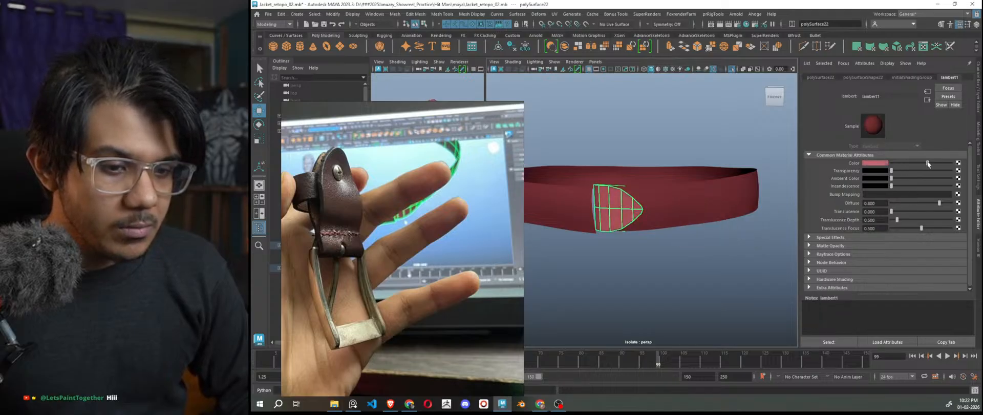
pyautogui.click(695, 112)
pyautogui.scroll(-5, 688, 205)
pyautogui.keyDown('alt'); pyautogui.moveTo(686, 235); pyautogui.dragTo(678, 281); pyautogui.keyUp('alt')
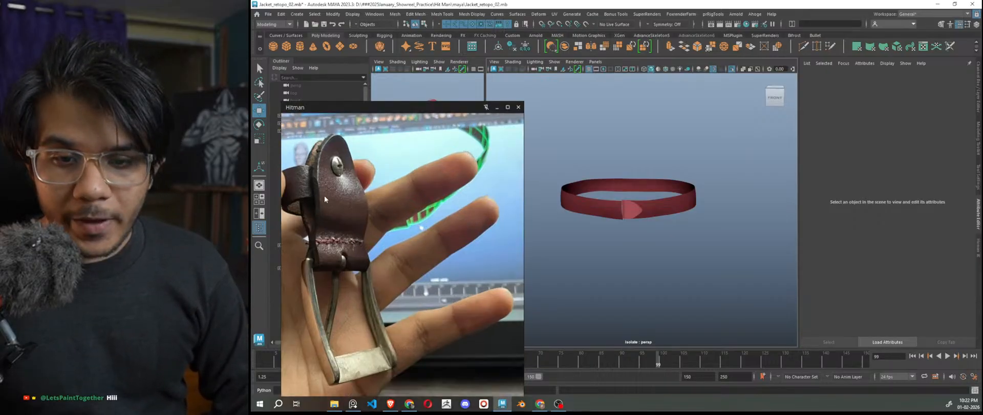
# Select the vertical edges on the front of the folded tip and move them inward toward the belt
pyautogui.keyDown('alt'); pyautogui.moveTo(655, 257); pyautogui.dragTo(662, 272); pyautogui.keyUp('alt')
pyautogui.scroll(8, 637, 231)
pyautogui.keyDown('alt'); pyautogui.moveTo(633, 237); pyautogui.dragTo(663, 228); pyautogui.keyUp('alt')
pyautogui.click(653, 228)
pyautogui.scroll(5, 663, 228)
pyautogui.moveTo(662, 228); pyautogui.dragTo(661, 205, button='right')
pyautogui.click(662, 236)
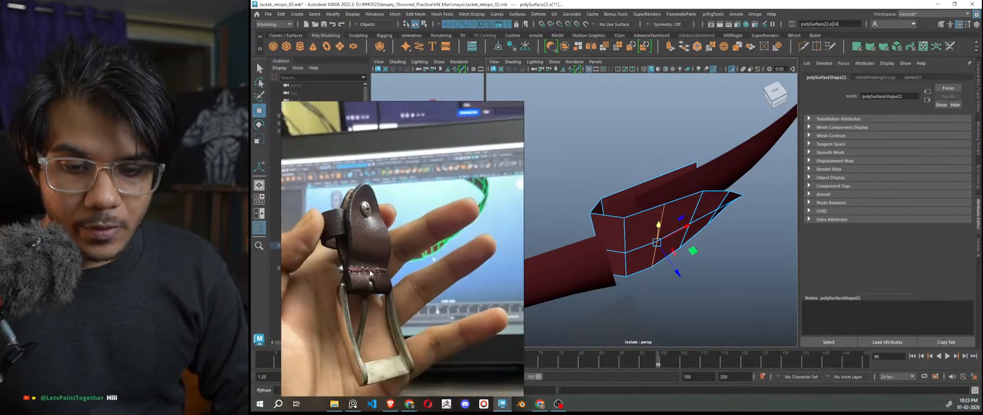
pyautogui.keyDown('alt'); pyautogui.moveTo(747, 307); pyautogui.dragTo(719, 296); pyautogui.keyUp('alt')
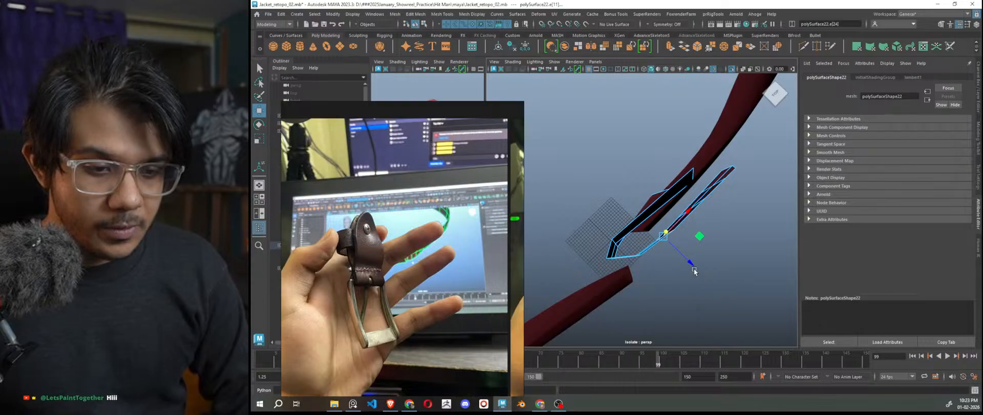
pyautogui.moveTo(691, 266); pyautogui.dragTo(680, 260)
pyautogui.keyDown('alt'); pyautogui.moveTo(709, 288); pyautogui.dragTo(610, 210); pyautogui.keyUp('alt')
# Turn off two-sided lighting in the perspective viewport
pyautogui.click(535, 71)
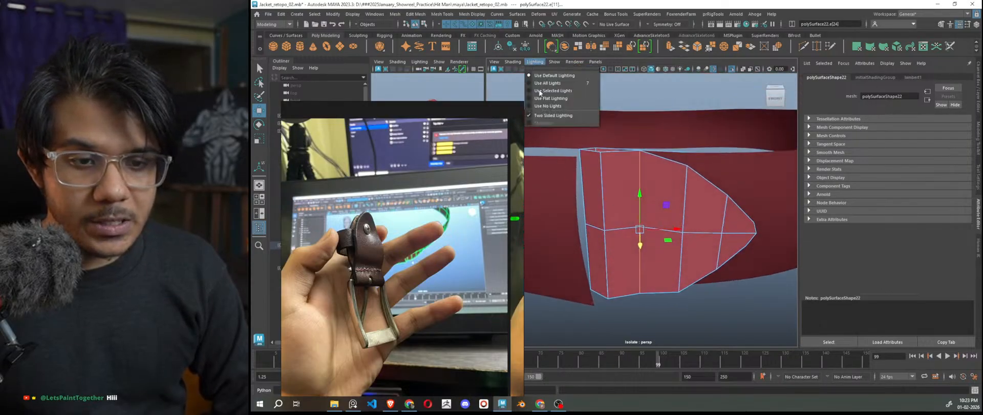
pyautogui.click(553, 116)
pyautogui.moveTo(717, 336)
pyautogui.keyDown('alt'); pyautogui.mouseDown()
pyautogui.moveTo(782, 363)
pyautogui.moveTo(721, 339)
pyautogui.mouseUp(); pyautogui.keyUp('alt')
# Reverse the normals of the folded belt tip mesh and check its front faces
pyautogui.moveTo(670, 136); pyautogui.dragTo(703, 124, button='right')
pyautogui.click(656, 209)
pyautogui.keyDown('alt'); pyautogui.moveTo(703, 315); pyautogui.dragTo(725, 318); pyautogui.keyUp('alt')
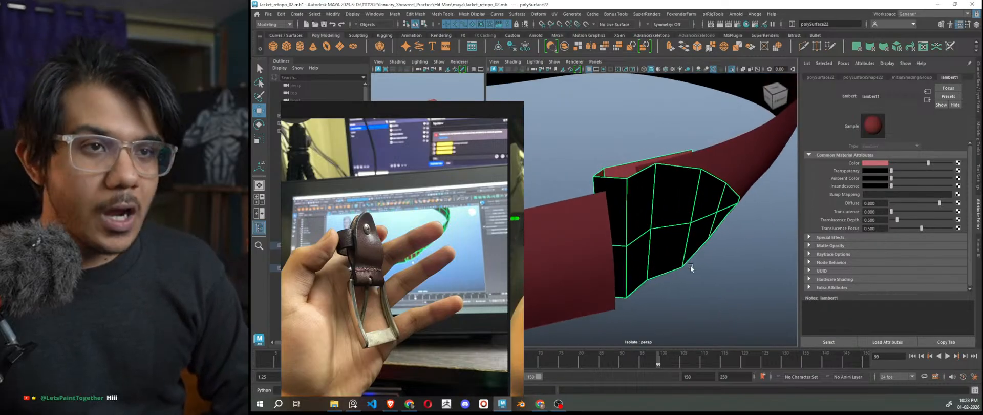
pyautogui.click(471, 14)
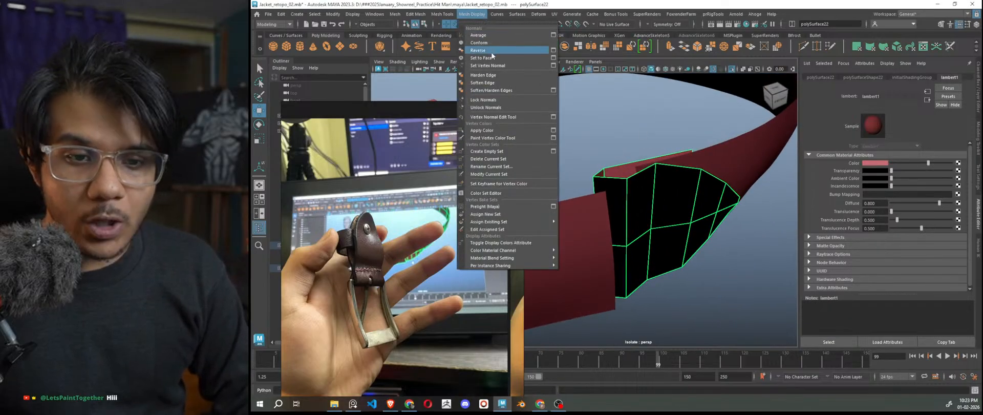
pyautogui.click(492, 51)
pyautogui.click(750, 286)
pyautogui.keyDown('alt'); pyautogui.moveTo(750, 287); pyautogui.dragTo(738, 308); pyautogui.keyUp('alt')
pyautogui.scroll(3, 659, 240)
pyautogui.click(661, 241)
pyautogui.keyDown('alt'); pyautogui.moveTo(694, 254); pyautogui.dragTo(669, 215); pyautogui.keyUp('alt')
pyautogui.scroll(-4, 667, 222)
pyautogui.scroll(4, 659, 183)
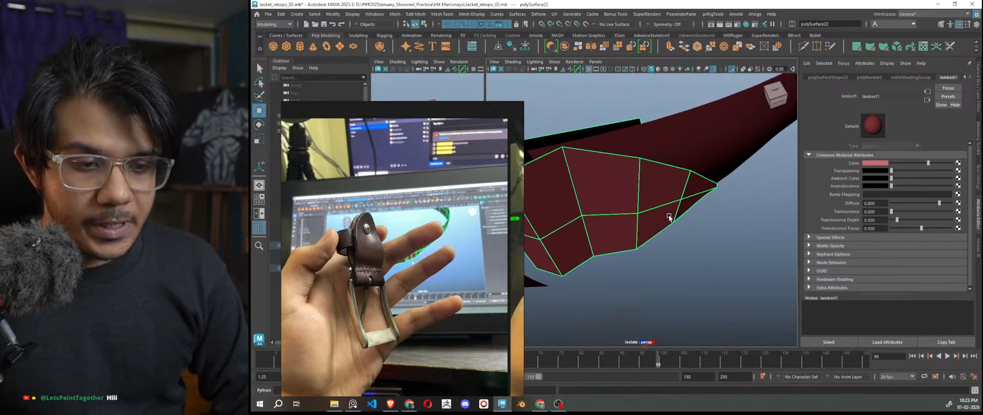
# Adjust the depth of the vertex near the pointed end of the folded tip to match the reference photo
pyautogui.moveTo(689, 180); pyautogui.dragTo(664, 180, button='right')
pyautogui.click(677, 201)
pyautogui.keyDown('alt'); pyautogui.moveTo(694, 241); pyautogui.dragTo(717, 245); pyautogui.keyUp('alt')
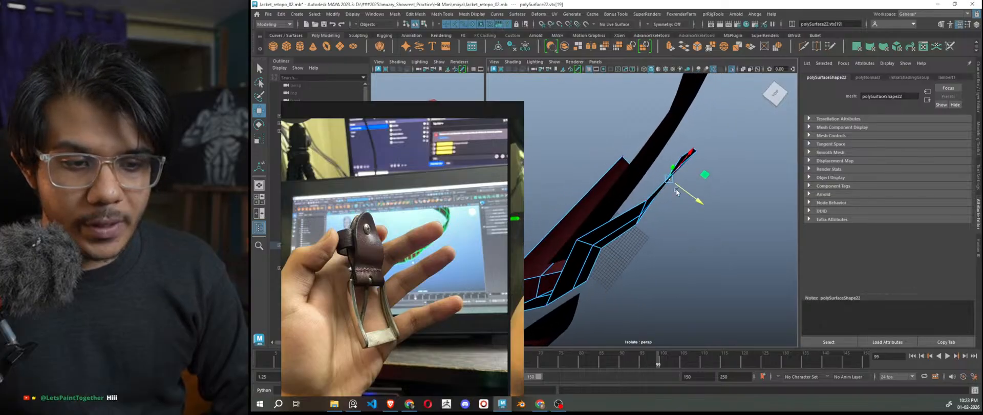
pyautogui.keyDown('alt'); pyautogui.moveTo(695, 215); pyautogui.dragTo(692, 212); pyautogui.keyUp('alt')
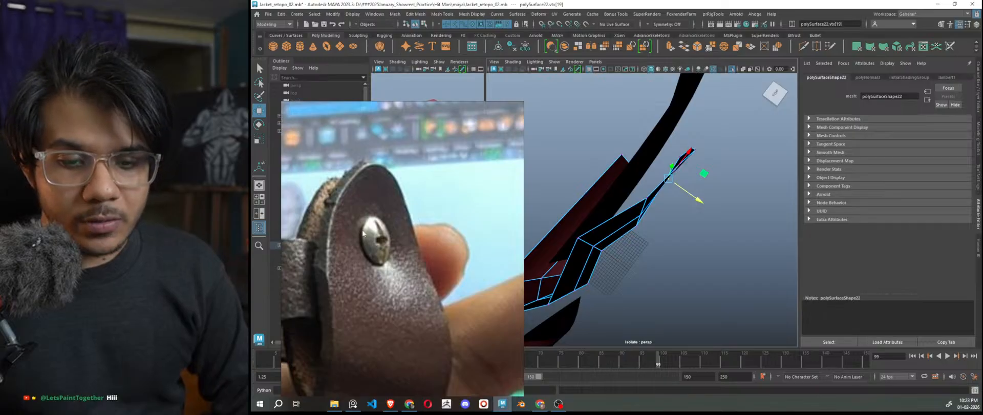
pyautogui.keyDown('alt'); pyautogui.moveTo(730, 188); pyautogui.dragTo(674, 198); pyautogui.keyUp('alt')
pyautogui.press('b')
pyautogui.click(727, 278)
pyautogui.keyDown('alt'); pyautogui.moveTo(727, 277); pyautogui.dragTo(702, 265); pyautogui.keyUp('alt')
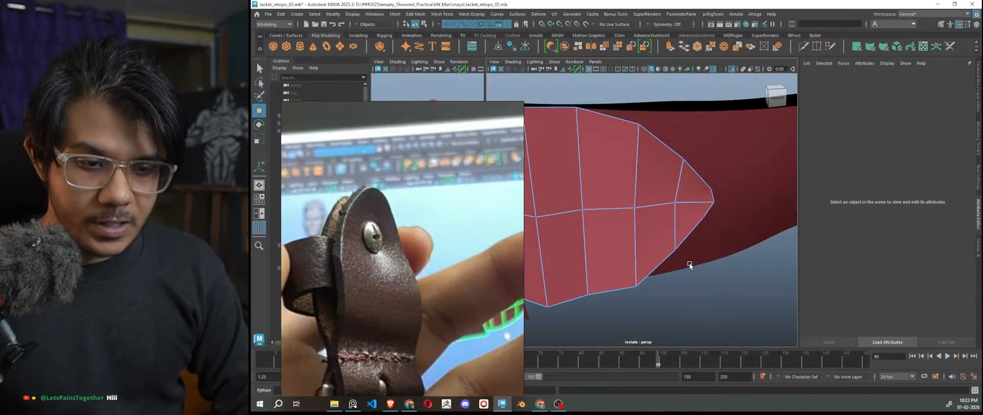
# Compare the folded tip in object mode with the close-up reference photos of the riveted leather strap
pyautogui.scroll(-6, 696, 312)
pyautogui.keyDown('alt'); pyautogui.moveTo(696, 311); pyautogui.dragTo(719, 257); pyautogui.keyUp('alt')
pyautogui.moveTo(737, 178); pyautogui.dragTo(761, 171, button='right')
pyautogui.click(761, 171)
pyautogui.keyDown('alt'); pyautogui.moveTo(750, 205); pyautogui.dragTo(717, 284); pyautogui.keyUp('alt')
pyautogui.scroll(-10, 353, 285)
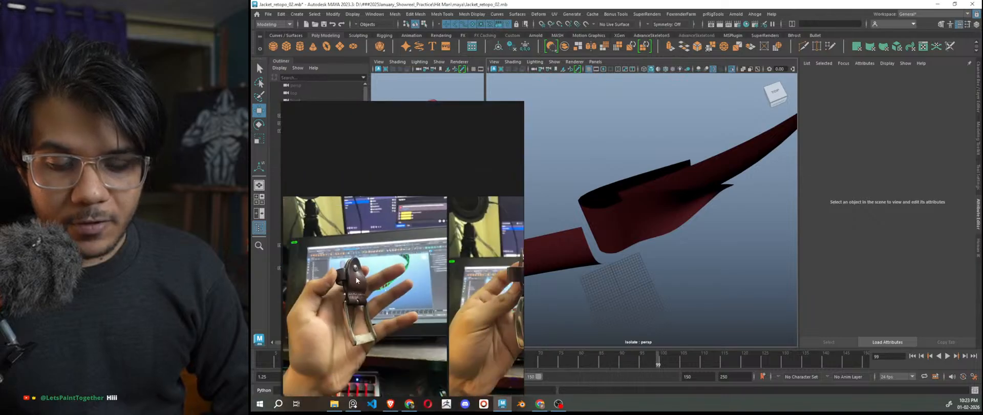
pyautogui.scroll(5, 384, 295)
pyautogui.scroll(10, 453, 288)
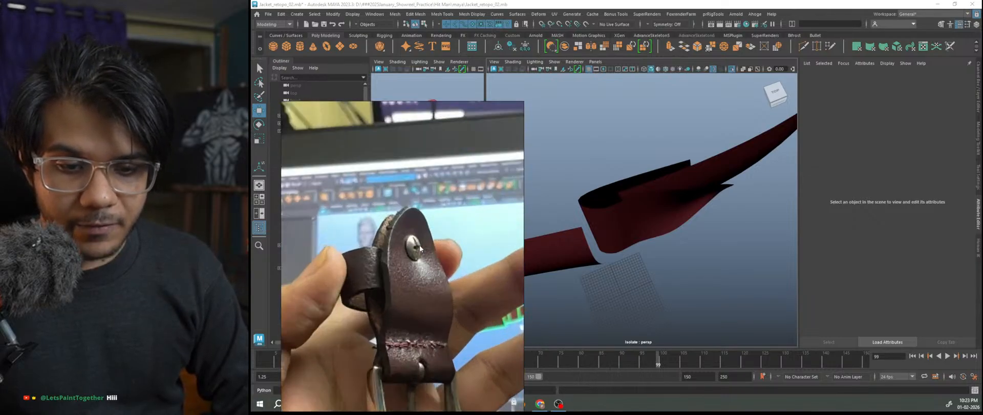
pyautogui.moveTo(416, 252); pyautogui.dragTo(410, 211, button='middle')
pyautogui.keyDown('alt'); pyautogui.moveTo(637, 274); pyautogui.dragTo(676, 232); pyautogui.keyUp('alt')
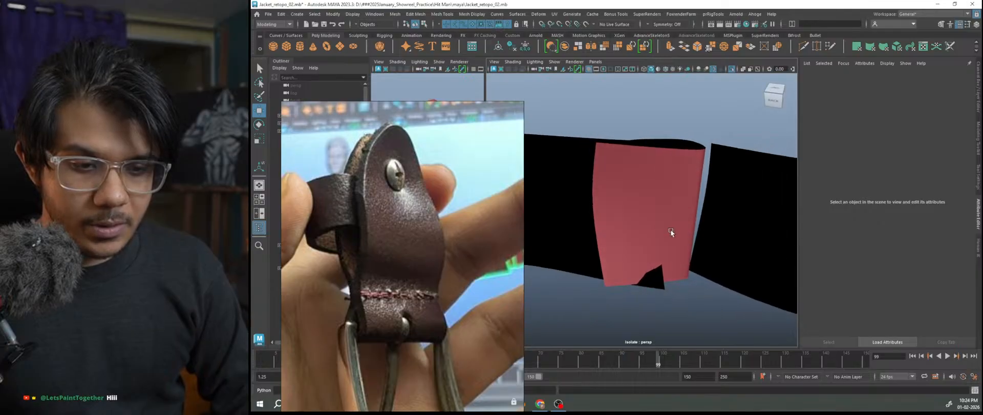
# Select the vertical edges on the back flap of the folded tip and move them near the fold
pyautogui.click(677, 232)
pyautogui.keyDown('alt'); pyautogui.moveTo(669, 266); pyautogui.dragTo(659, 198); pyautogui.keyUp('alt')
pyautogui.moveTo(659, 198); pyautogui.dragTo(673, 186, button='right')
pyautogui.click(674, 186)
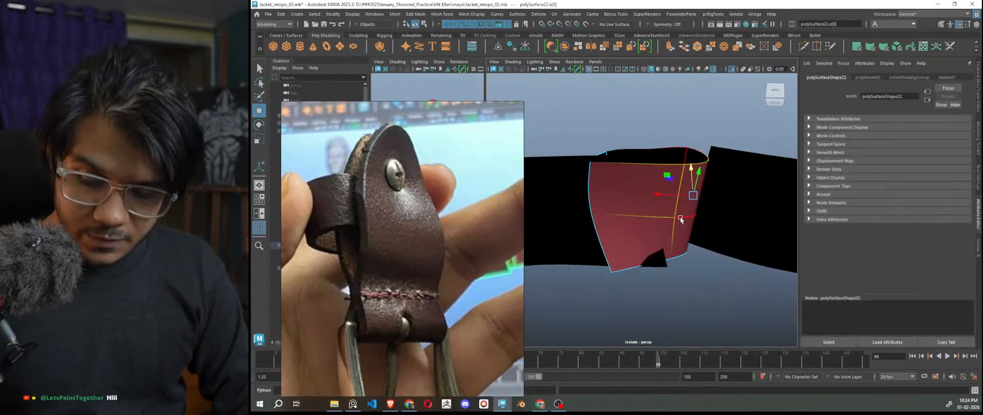
pyautogui.keyDown('alt'); pyautogui.moveTo(684, 273); pyautogui.dragTo(678, 224); pyautogui.keyUp('alt')
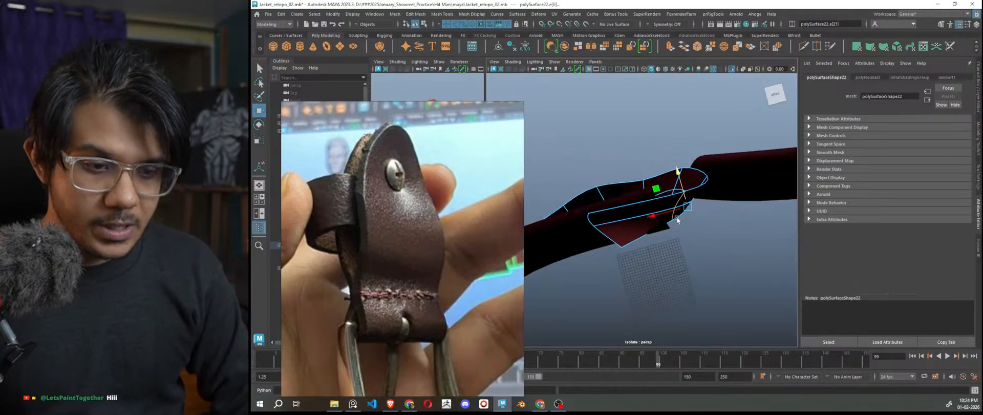
pyautogui.moveTo(679, 180); pyautogui.dragTo(677, 194)
# Shape the back flap's end into a point by adjusting the corner vertex and pulling the middle vertex outward
pyautogui.keyDown('alt'); pyautogui.moveTo(680, 297); pyautogui.dragTo(660, 250); pyautogui.keyUp('alt')
pyautogui.scroll(3, 656, 254)
pyautogui.moveTo(674, 178); pyautogui.dragTo(646, 179, button='right')
pyautogui.click(652, 232)
pyautogui.keyDown('alt'); pyautogui.moveTo(653, 232); pyautogui.dragTo(735, 291); pyautogui.keyUp('alt')
pyautogui.moveTo(626, 232); pyautogui.dragTo(614, 260)
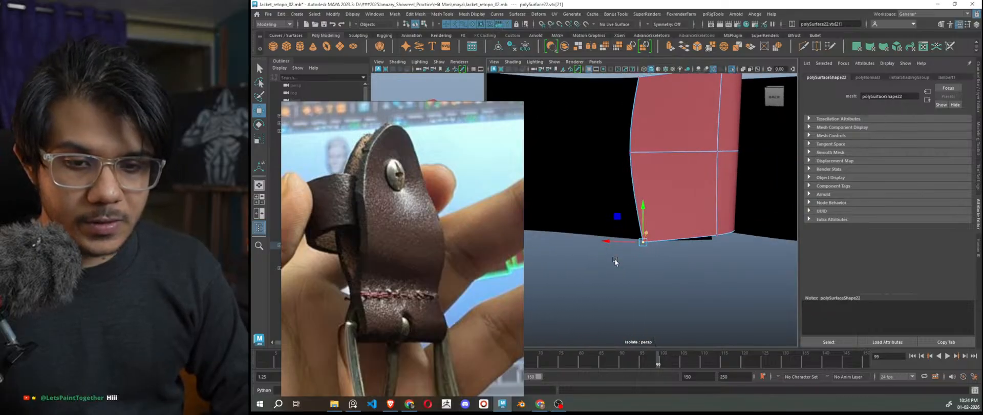
pyautogui.click(631, 153)
pyautogui.moveTo(599, 150); pyautogui.dragTo(529, 152)
pyautogui.scroll(-4, 616, 194)
pyautogui.keyDown('alt'); pyautogui.moveTo(616, 195); pyautogui.dragTo(572, 207); pyautogui.keyUp('alt')
pyautogui.click(597, 240)
pyautogui.keyDown('alt'); pyautogui.moveTo(597, 240); pyautogui.dragTo(644, 274); pyautogui.keyUp('alt')
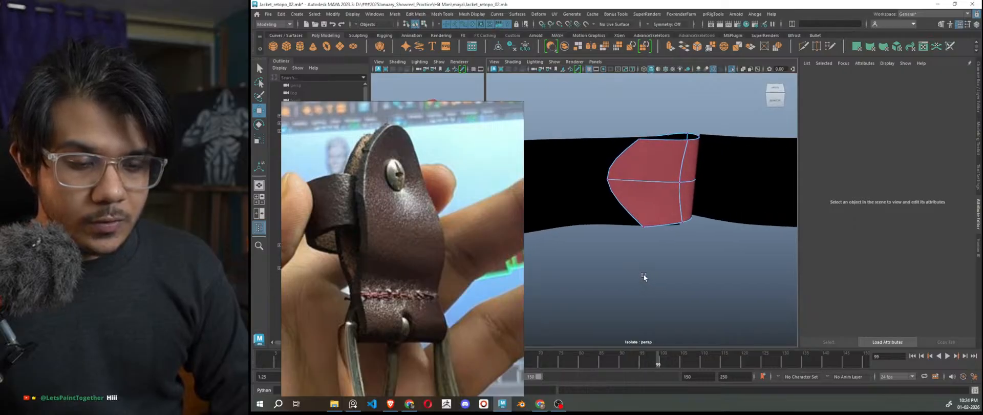
# Scale the back flap's upper and lower corner vertices closer together and reposition them to taper the end
pyautogui.click(633, 146)
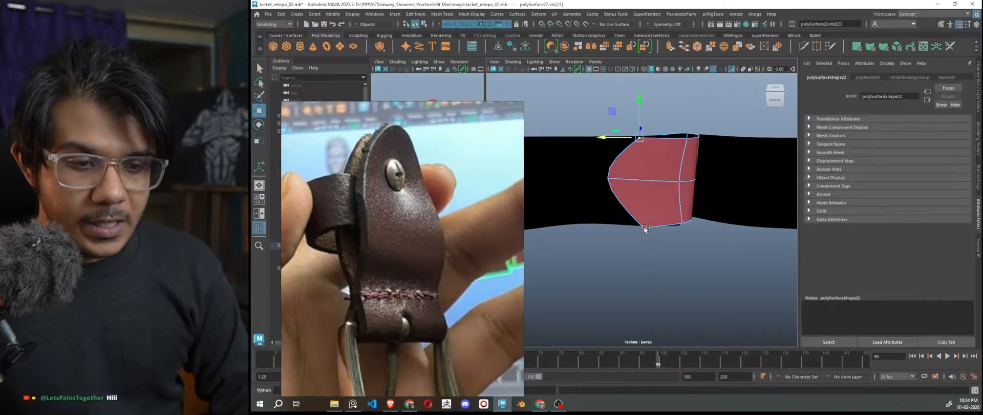
pyautogui.press('r')
pyautogui.moveTo(642, 153); pyautogui.dragTo(644, 163)
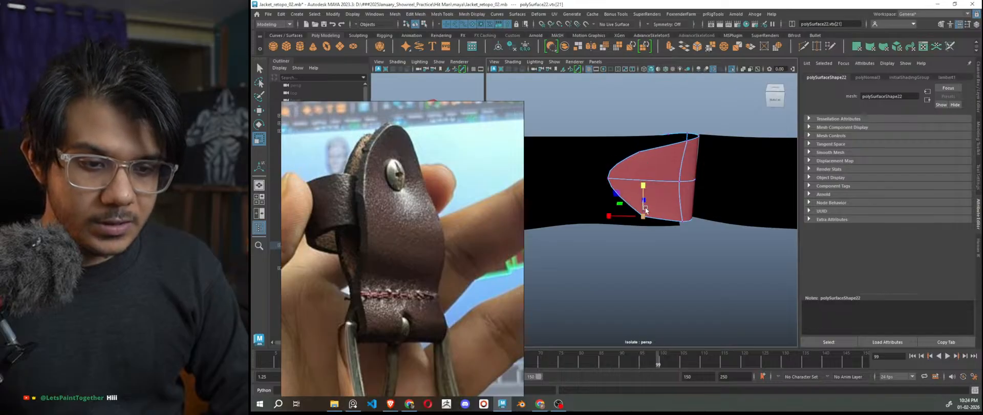
pyautogui.keyDown('alt'); pyautogui.moveTo(640, 179); pyautogui.dragTo(663, 263); pyautogui.keyUp('alt')
pyautogui.keyDown('alt'); pyautogui.moveTo(639, 238); pyautogui.dragTo(643, 214); pyautogui.keyUp('alt')
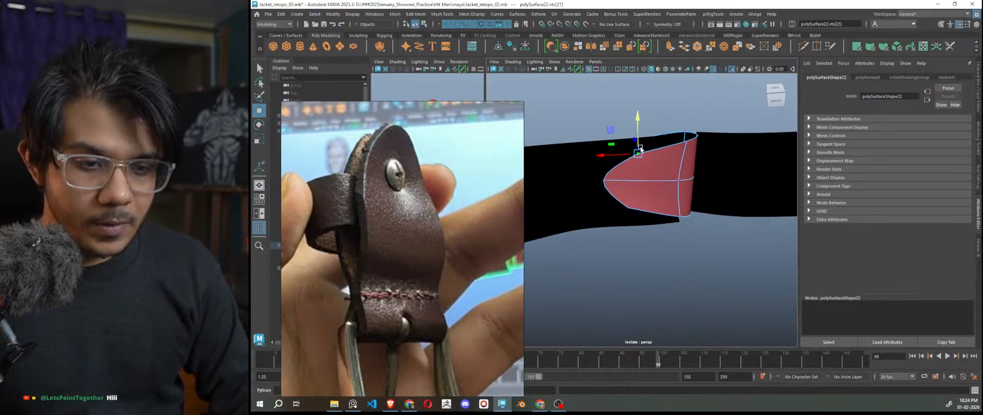
pyautogui.keyDown('alt'); pyautogui.moveTo(610, 162); pyautogui.dragTo(635, 219); pyautogui.keyUp('alt')
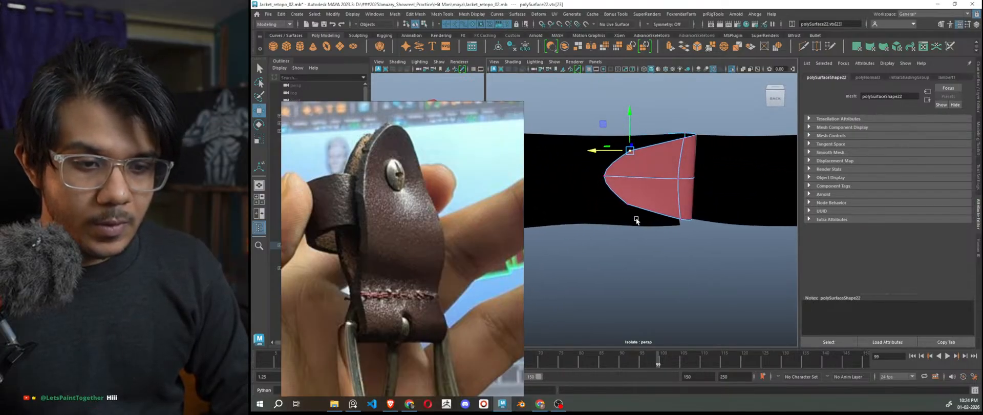
# Cut new edge loops across the back flap between the fold and its pointed end
pyautogui.click(637, 176)
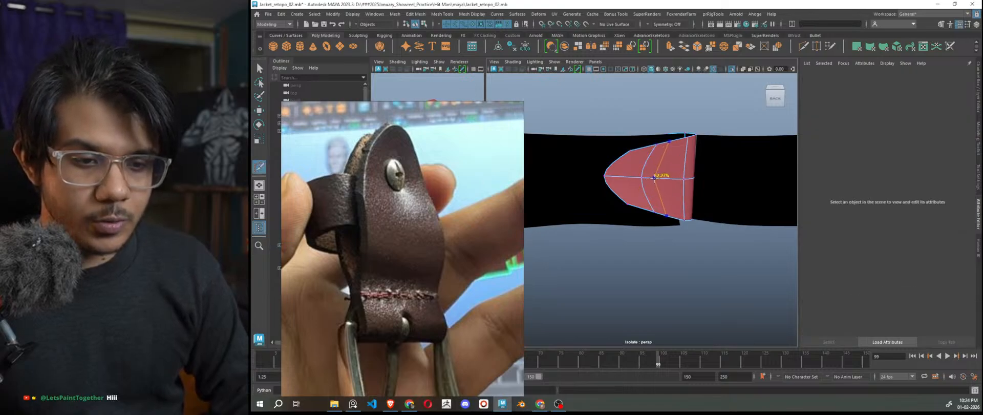
pyautogui.click(660, 178)
pyautogui.keyDown('alt'); pyautogui.moveTo(663, 195); pyautogui.dragTo(724, 206); pyautogui.keyUp('alt')
# Select the middle vertex of the back flap's edge loop and adjust its depth relative to the belt strap
pyautogui.moveTo(702, 133); pyautogui.dragTo(679, 134, button='right')
pyautogui.click(661, 201)
pyautogui.keyDown('alt'); pyautogui.moveTo(663, 205); pyautogui.dragTo(562, 257); pyautogui.keyUp('alt')
pyautogui.scroll(5, 591, 219)
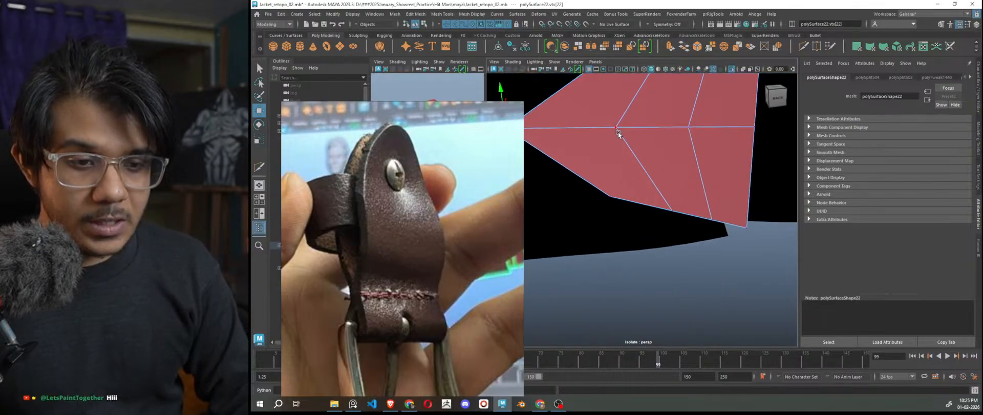
pyautogui.click(616, 128)
pyautogui.keyDown('alt'); pyautogui.moveTo(634, 183); pyautogui.dragTo(713, 175); pyautogui.keyUp('alt')
pyautogui.scroll(-5, 702, 251)
pyautogui.keyDown('alt'); pyautogui.moveTo(702, 254); pyautogui.dragTo(836, 237); pyautogui.keyUp('alt')
pyautogui.scroll(5, 701, 238)
pyautogui.keyDown('alt'); pyautogui.moveTo(659, 214); pyautogui.dragTo(659, 218); pyautogui.keyUp('alt')
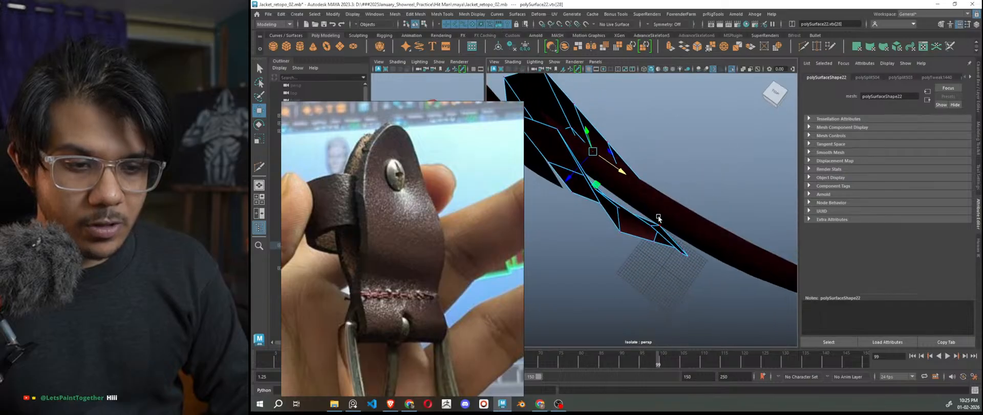
pyautogui.keyDown('alt'); pyautogui.moveTo(674, 245); pyautogui.dragTo(609, 224); pyautogui.keyUp('alt')
pyautogui.keyDown('alt'); pyautogui.moveTo(605, 231); pyautogui.dragTo(620, 142); pyautogui.keyUp('alt')
# Insert another edge loop across the back flap between its pointed end's corners and the nearest existing loop
pyautogui.keyDown('shift'); pyautogui.click(620, 200); pyautogui.keyUp('shift')
pyautogui.moveTo(582, 151); pyautogui.dragTo(587, 228)
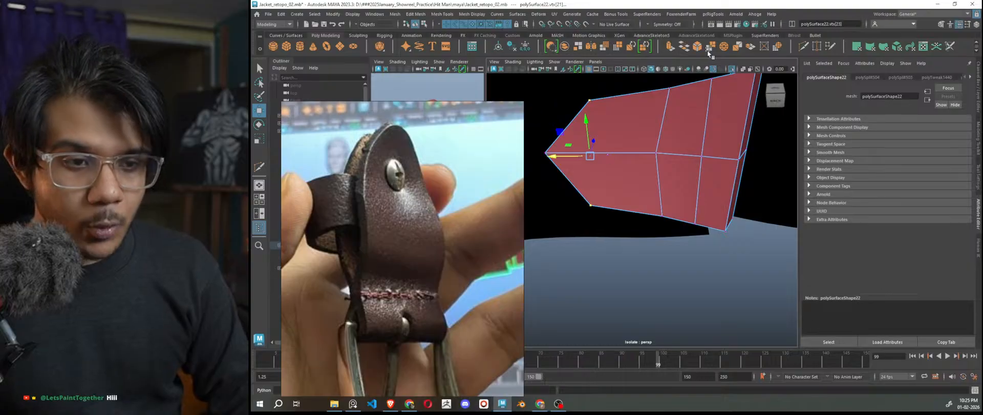
pyautogui.press('y')
pyautogui.click(656, 153)
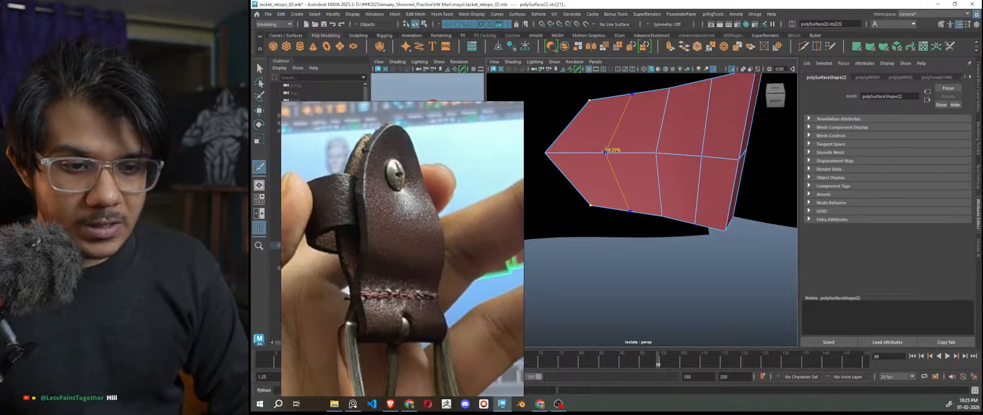
# Offset the middle vertex of the new edge loop in depth to round the flap's surface near its end
pyautogui.moveTo(622, 210)
pyautogui.keyDown('alt'); pyautogui.mouseDown()
pyautogui.moveTo(674, 221)
pyautogui.moveTo(635, 204)
pyautogui.mouseUp(); pyautogui.keyUp('alt')
pyautogui.click(600, 175)
pyautogui.keyDown('alt'); pyautogui.moveTo(600, 175); pyautogui.dragTo(647, 217); pyautogui.keyUp('alt')
pyautogui.moveTo(587, 194); pyautogui.dragTo(583, 195)
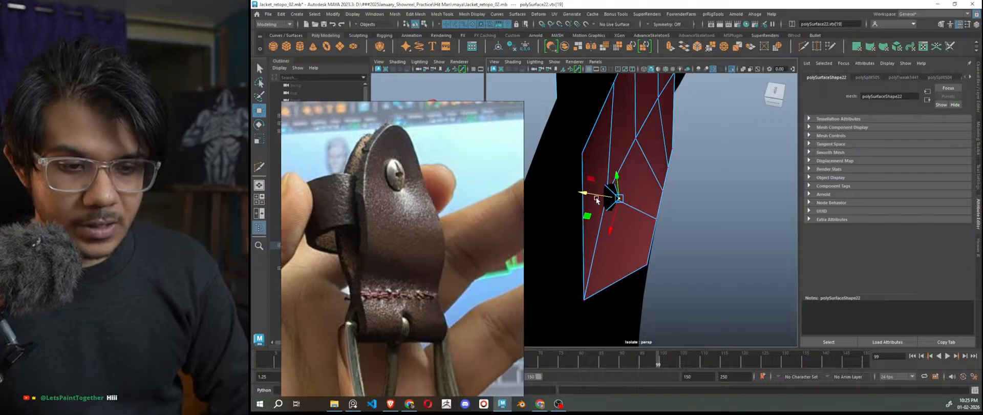
pyautogui.keyDown('alt'); pyautogui.moveTo(581, 198); pyautogui.dragTo(665, 208); pyautogui.keyUp('alt')
pyautogui.keyDown('alt'); pyautogui.moveTo(634, 157); pyautogui.dragTo(614, 241); pyautogui.keyUp('alt')
pyautogui.moveTo(571, 187); pyautogui.dragTo(569, 186)
# Adjust the depth of the middle vertex on the back flap's next edge loop toward the fold
pyautogui.scroll(-3, 697, 298)
pyautogui.click(708, 297)
pyautogui.keyDown('alt'); pyautogui.moveTo(708, 299); pyautogui.dragTo(649, 278); pyautogui.keyUp('alt')
pyautogui.keyDown('alt'); pyautogui.moveTo(669, 309); pyautogui.dragTo(657, 183); pyautogui.keyUp('alt')
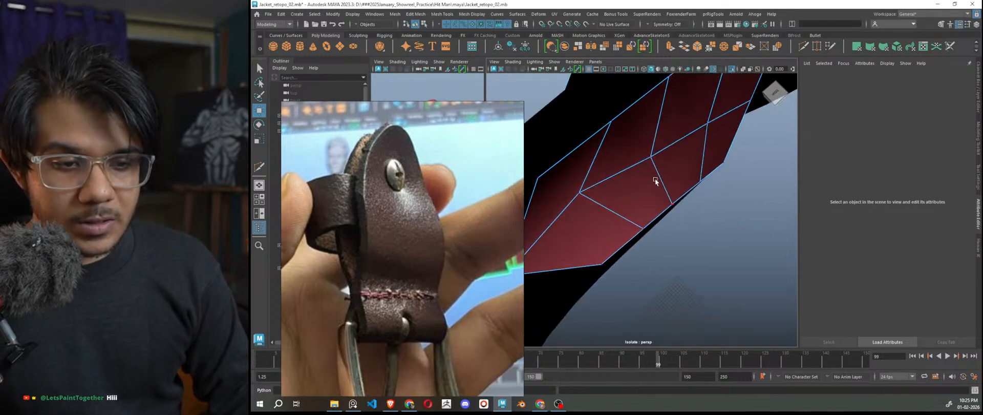
pyautogui.click(651, 157)
pyautogui.keyDown('alt'); pyautogui.moveTo(686, 224); pyautogui.dragTo(647, 177); pyautogui.keyUp('alt')
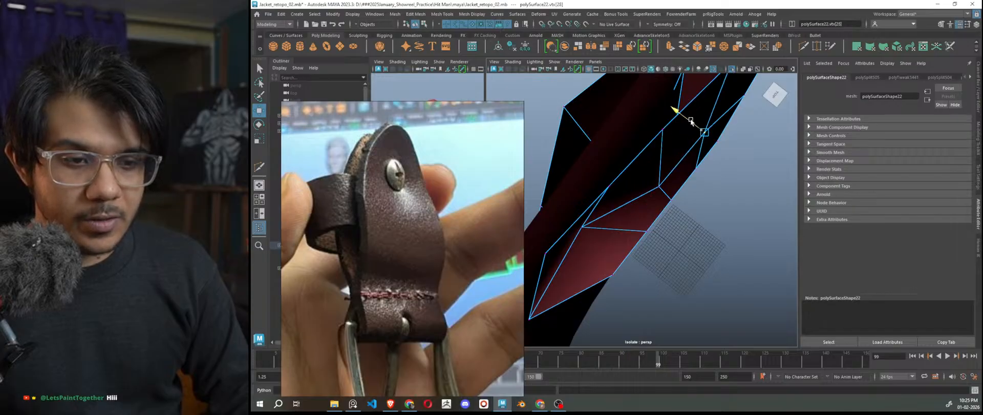
pyautogui.scroll(-5, 701, 236)
pyautogui.keyDown('alt'); pyautogui.moveTo(701, 235); pyautogui.dragTo(682, 195); pyautogui.keyUp('alt')
pyautogui.scroll(5, 695, 211)
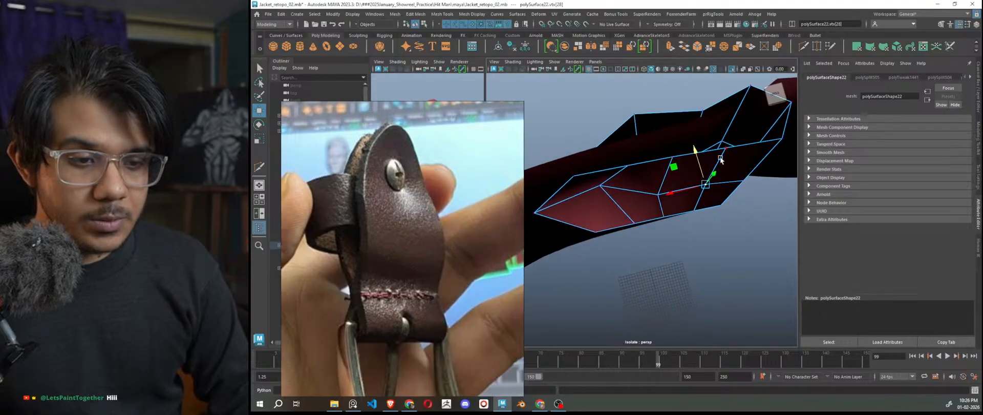
# Select the vertex column near the flap's fold, turn on two-sided lighting in the viewport, and shift the column slightly
pyautogui.keyDown('shift'); pyautogui.click(696, 215); pyautogui.keyUp('shift')
pyautogui.keyDown('alt'); pyautogui.moveTo(698, 239); pyautogui.dragTo(646, 224); pyautogui.keyUp('alt')
pyautogui.click(536, 61)
pyautogui.click(543, 114)
pyautogui.moveTo(646, 223); pyautogui.dragTo(643, 222)
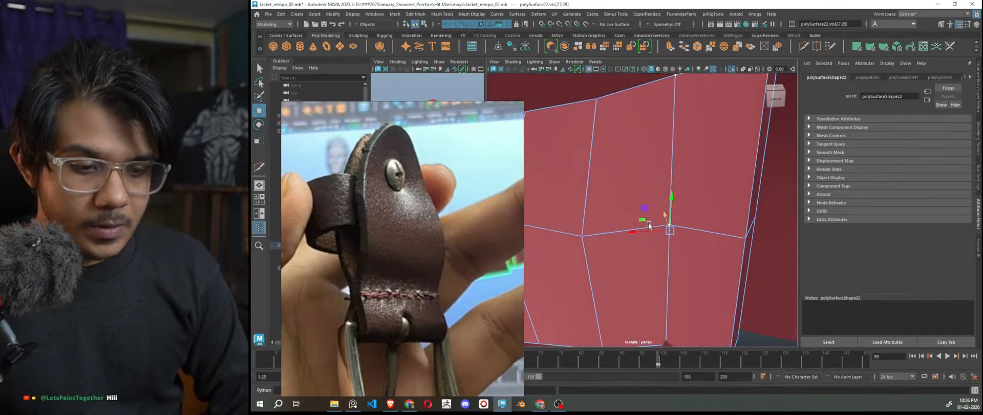
# Adjust the lower and middle vertices of the column near the fold so the flap curves more evenly
pyautogui.keyDown('alt'); pyautogui.moveTo(651, 236); pyautogui.dragTo(645, 146, button='middle'); pyautogui.keyUp('alt')
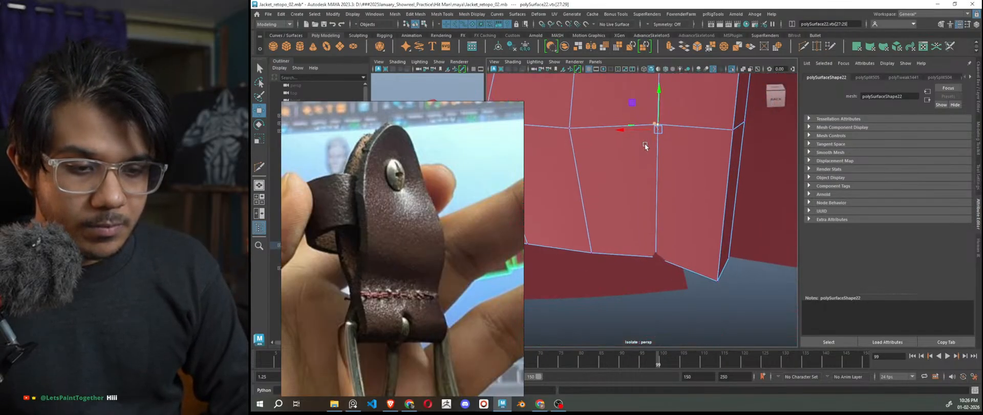
pyautogui.click(656, 253)
pyautogui.keyDown('alt'); pyautogui.moveTo(656, 253); pyautogui.dragTo(657, 225); pyautogui.keyUp('alt')
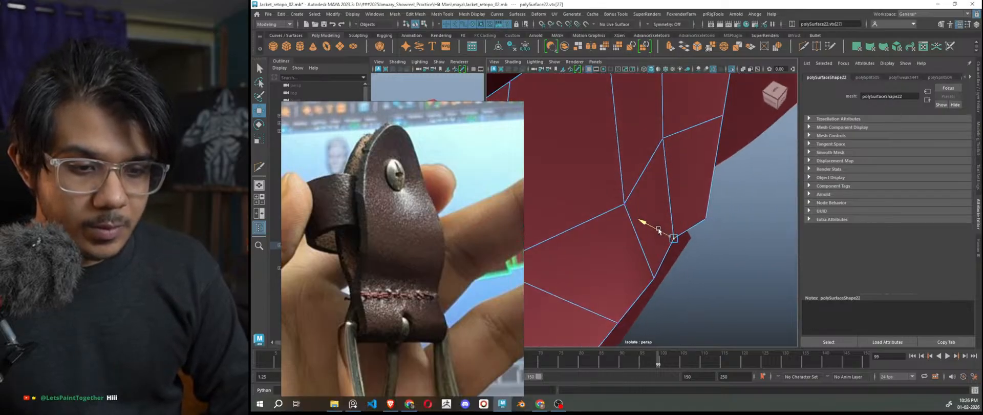
pyautogui.scroll(-5, 702, 290)
pyautogui.keyDown('alt'); pyautogui.moveTo(703, 275); pyautogui.dragTo(714, 285); pyautogui.keyUp('alt')
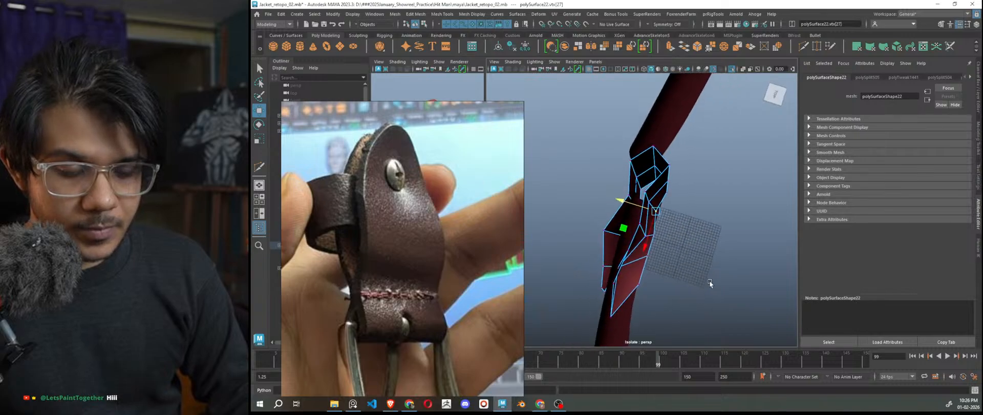
pyautogui.scroll(5, 669, 226)
pyautogui.keyDown('alt'); pyautogui.moveTo(669, 225); pyautogui.dragTo(659, 230); pyautogui.keyUp('alt')
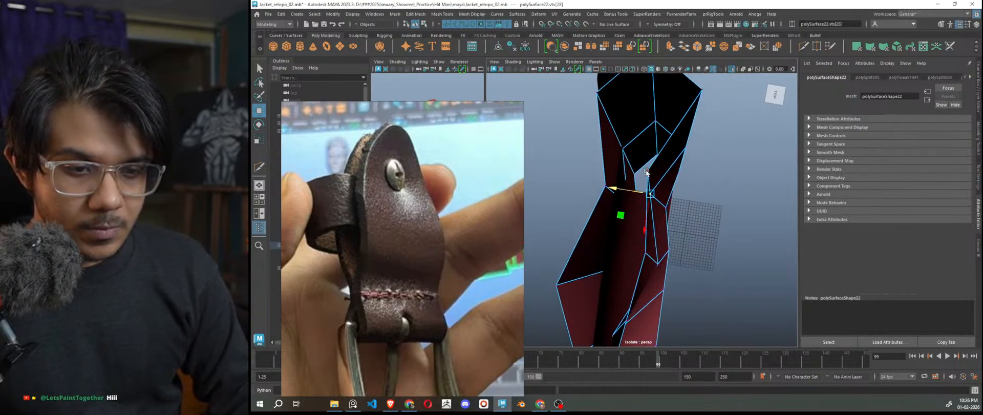
pyautogui.moveTo(632, 171); pyautogui.dragTo(615, 170)
# Return the folded strap tip to object mode and turn on its smooth mesh preview to check the fold
pyautogui.moveTo(754, 151); pyautogui.dragTo(780, 140, button='right')
pyautogui.click(679, 156)
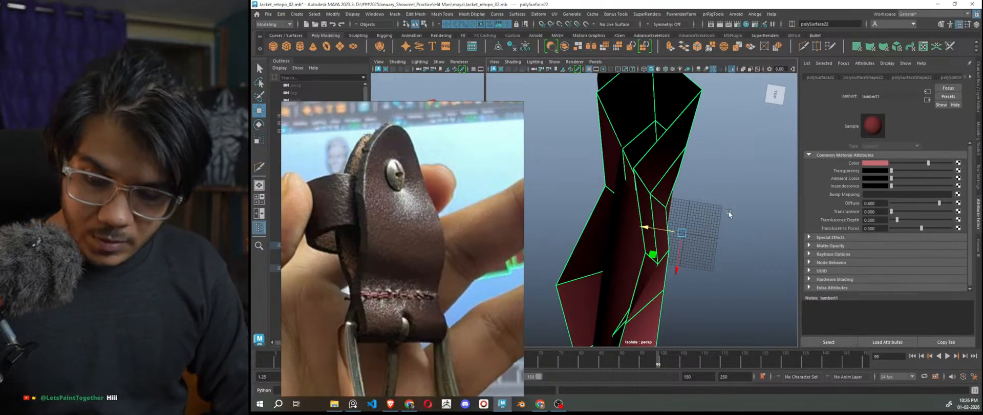
pyautogui.press('3')
pyautogui.click(746, 275)
pyautogui.scroll(-5, 745, 276)
pyautogui.keyDown('alt'); pyautogui.moveTo(745, 276); pyautogui.dragTo(685, 268); pyautogui.keyUp('alt')
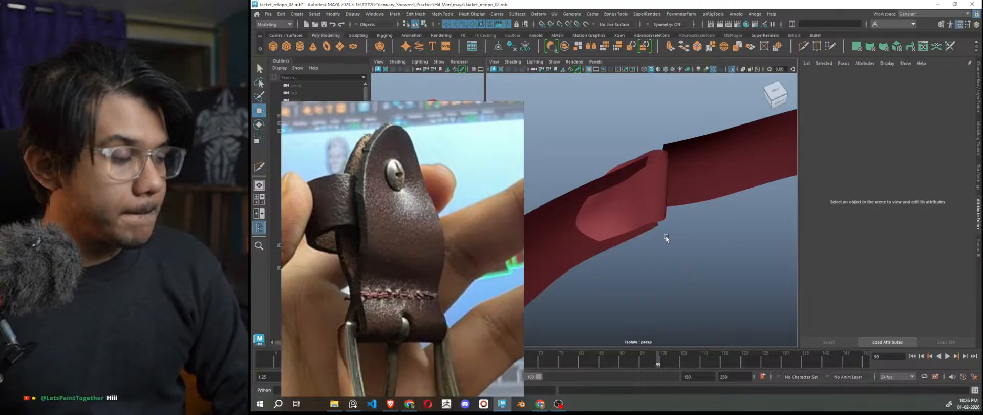
pyautogui.keyDown('alt'); pyautogui.moveTo(648, 202); pyautogui.dragTo(687, 227); pyautogui.keyUp('alt')
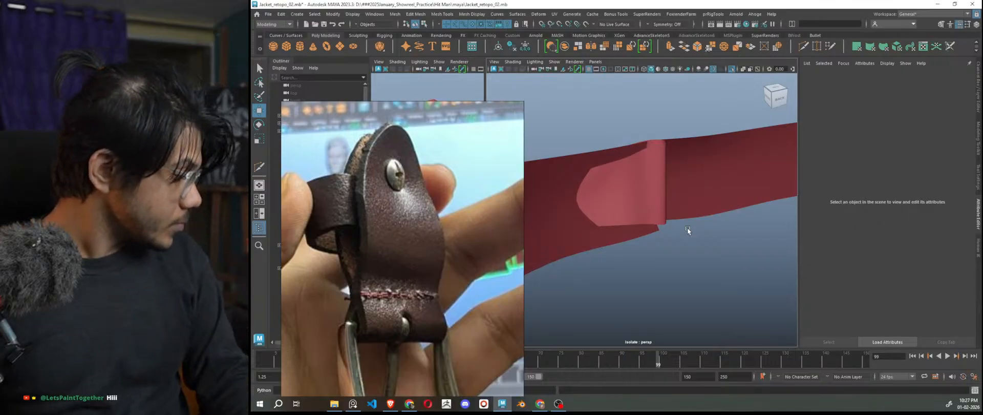
# Select the belt strap mesh and isolate it without the folded tip
pyautogui.scroll(5, 642, 224)
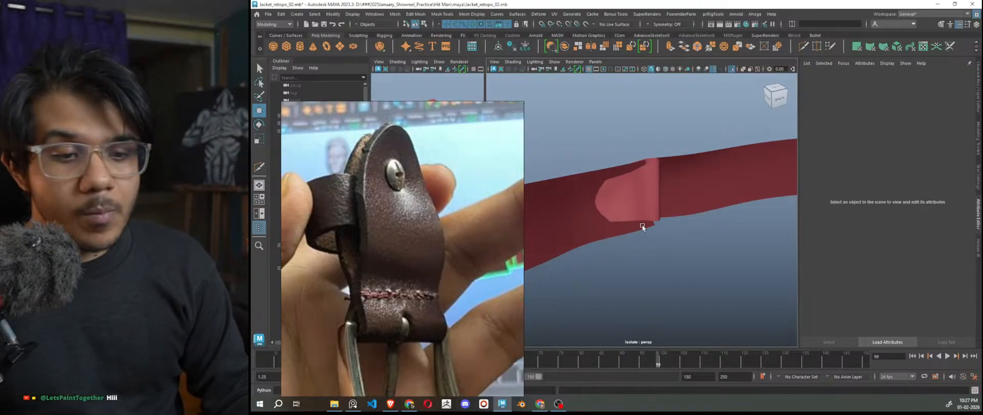
pyautogui.click(592, 169)
pyautogui.keyDown('alt'); pyautogui.moveTo(636, 204); pyautogui.dragTo(660, 192); pyautogui.keyUp('alt')
pyautogui.click(649, 236)
pyautogui.hotkey('ctrl', '1')
pyautogui.hotkey('ctrl', '1')
# Move the middle, upper and lower vertices on the belt strap's open end to straighten that edge beside the gap
pyautogui.moveTo(659, 169); pyautogui.dragTo(634, 172, button='right')
pyautogui.click(644, 184)
pyautogui.keyDown('alt'); pyautogui.moveTo(644, 183); pyautogui.dragTo(658, 205); pyautogui.keyUp('alt')
pyautogui.keyDown('shift'); pyautogui.moveTo(667, 180); pyautogui.dragTo(689, 176, button='right'); pyautogui.keyUp('shift')
pyautogui.moveTo(665, 189); pyautogui.dragTo(625, 206)
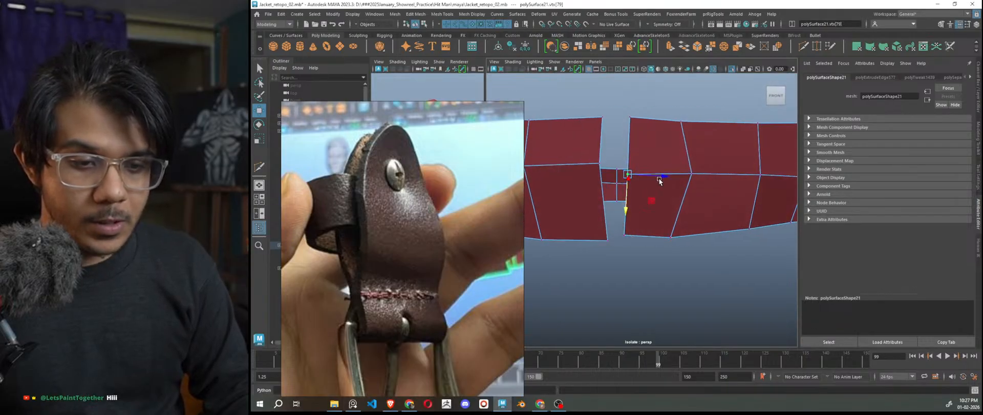
pyautogui.click(636, 119)
pyautogui.moveTo(656, 117); pyautogui.dragTo(652, 118)
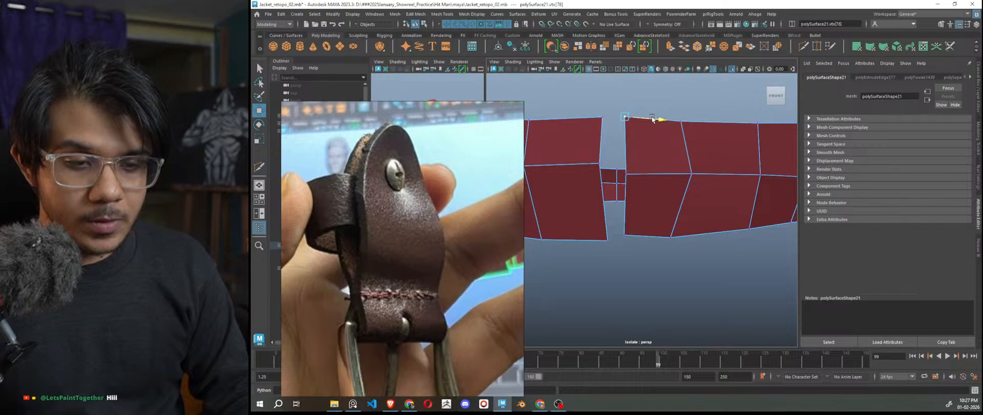
pyautogui.moveTo(626, 150); pyautogui.dragTo(625, 155)
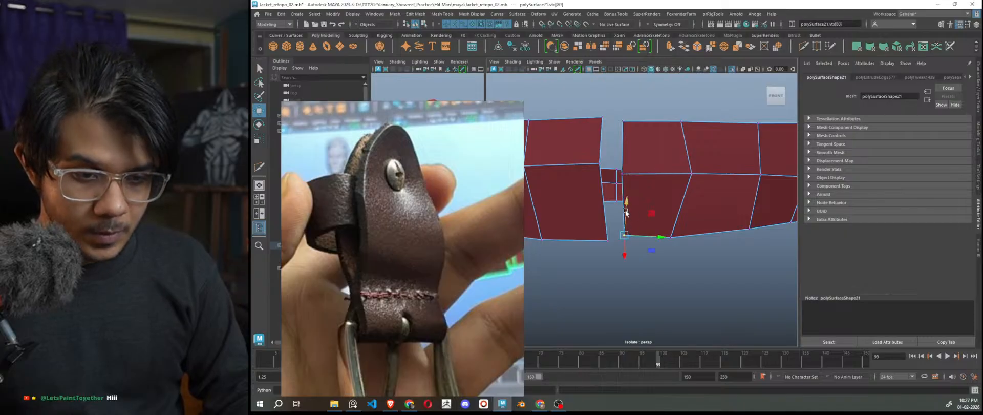
# Move the reference photo aside, select the shirt, and change lambert1's color to a desaturated near-white with a value of 1.000
pyautogui.moveTo(476, 242); pyautogui.dragTo(359, 220, button='right')
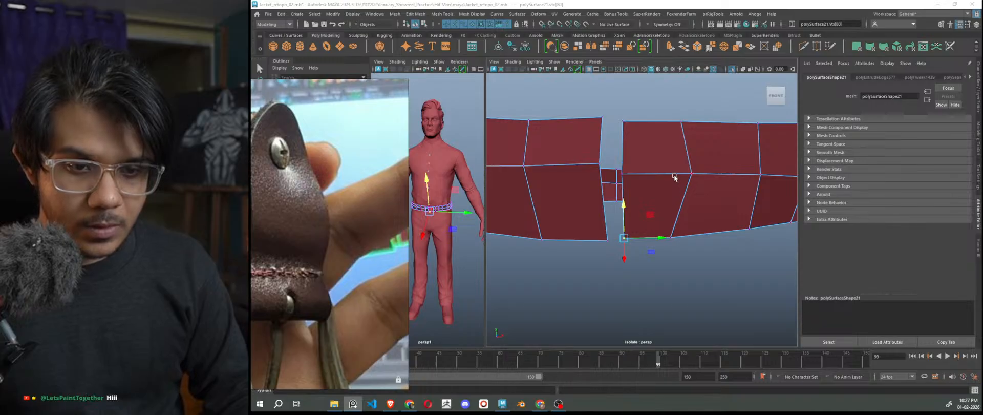
pyautogui.moveTo(665, 133); pyautogui.dragTo(699, 103, button='right')
pyautogui.click(697, 103)
pyautogui.click(438, 180)
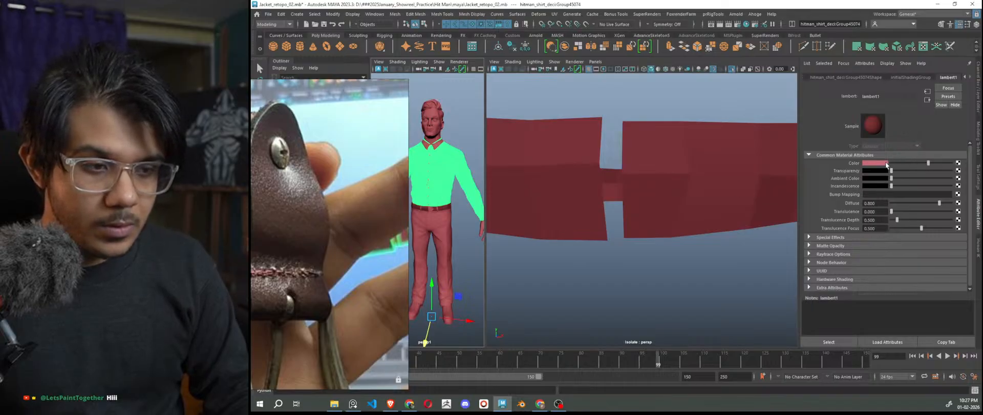
pyautogui.moveTo(930, 164); pyautogui.dragTo(945, 164)
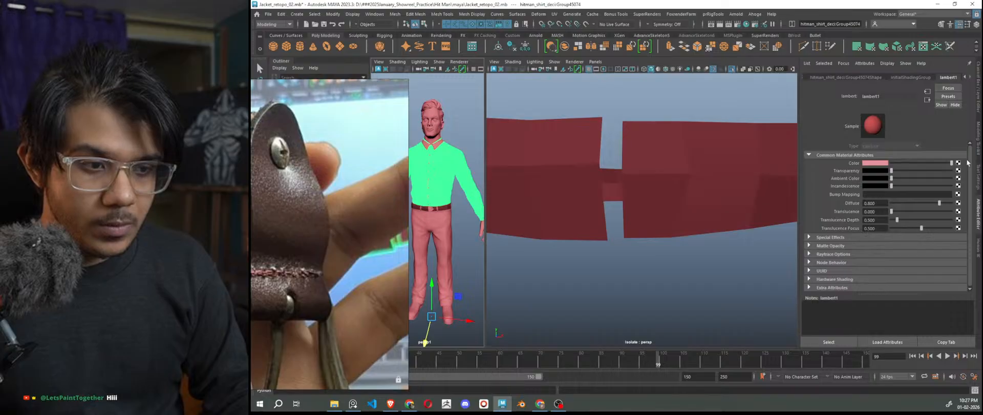
pyautogui.click(882, 163)
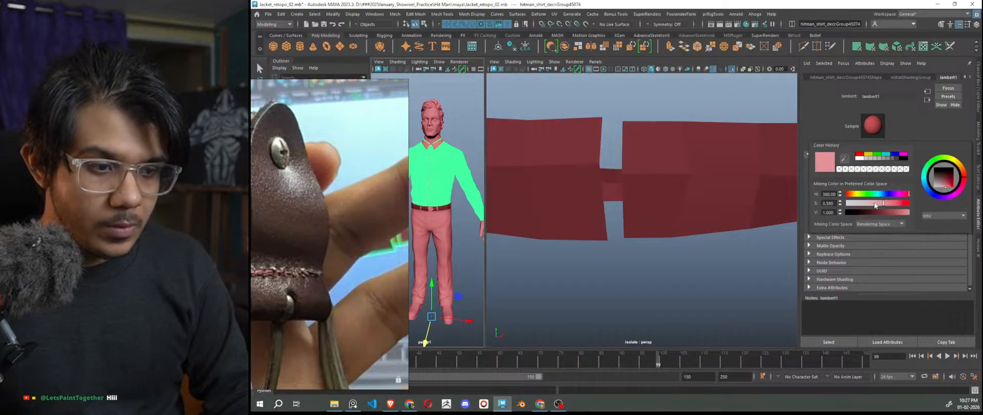
pyautogui.moveTo(877, 206); pyautogui.dragTo(850, 205)
# Exit isolation, assign a new Lambert material to the folded tip, sample the belt's dark red as its color and brighten it
pyautogui.moveTo(664, 104); pyautogui.dragTo(690, 97, button='right')
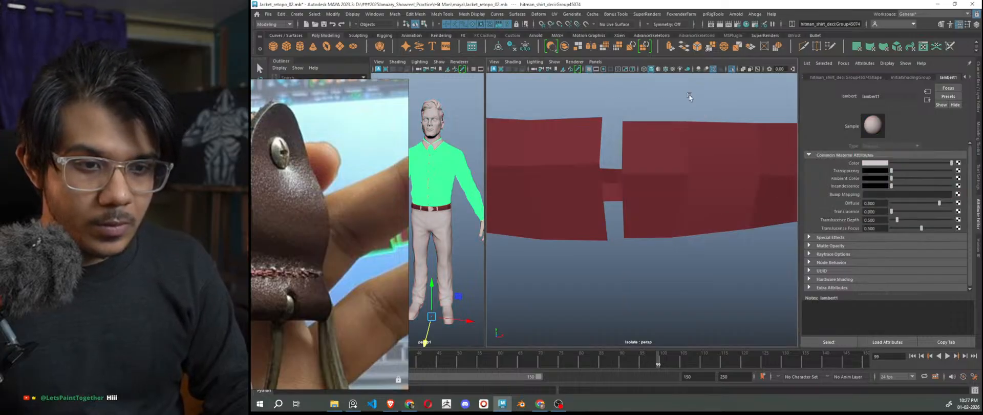
pyautogui.click(689, 97)
pyautogui.hotkey('ctrl', '1')
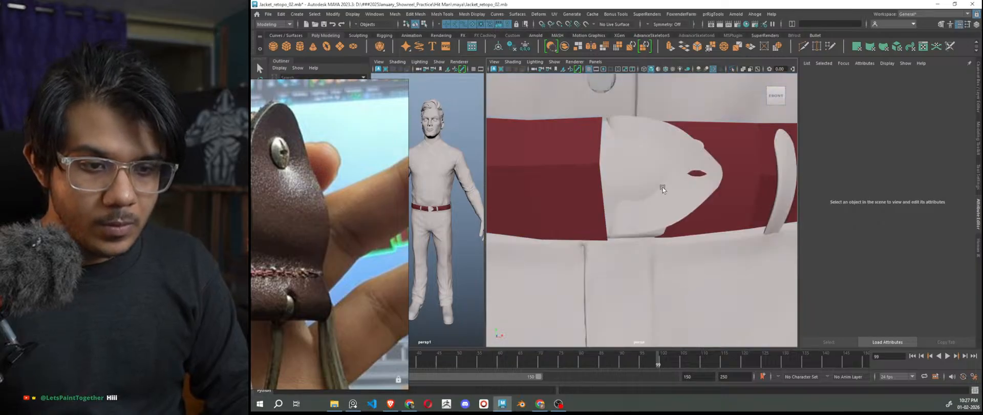
pyautogui.click(663, 148)
pyautogui.moveTo(669, 138); pyautogui.dragTo(741, 335, button='right')
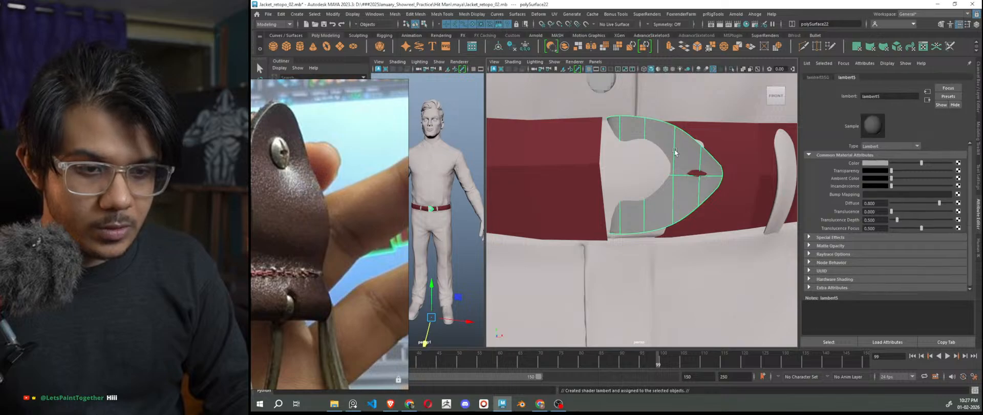
pyautogui.click(886, 164)
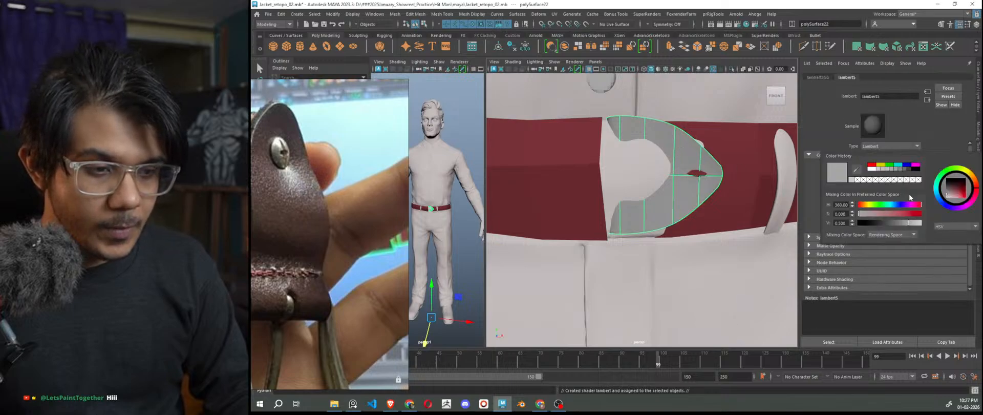
pyautogui.click(857, 169)
pyautogui.click(756, 163)
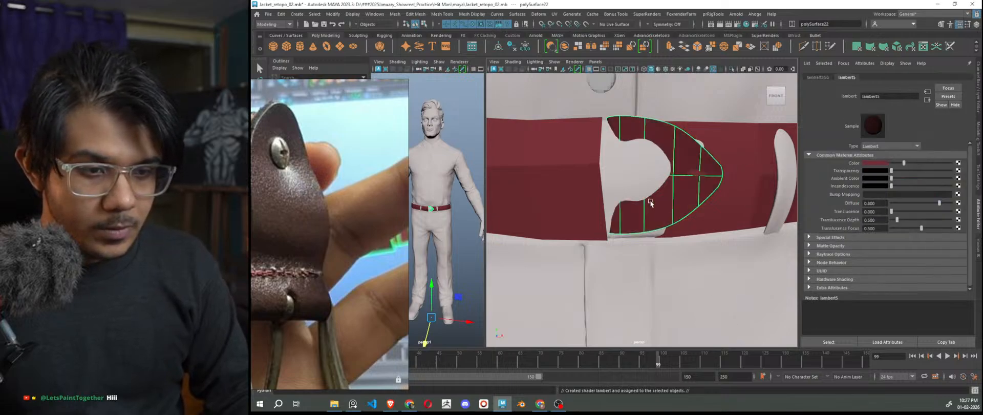
pyautogui.click(694, 159)
pyautogui.moveTo(904, 163); pyautogui.dragTo(928, 163)
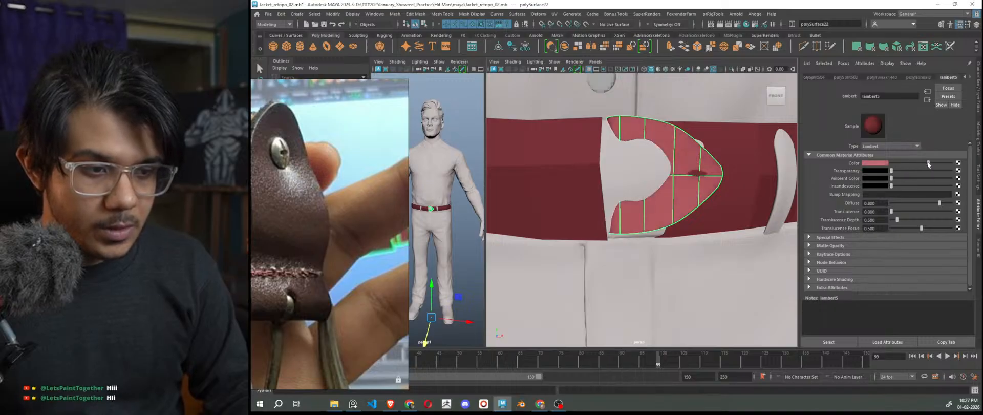
# Inspect the recolored belt on the full character and reposition the reference photo beside the viewport
pyautogui.scroll(-12, 730, 304)
pyautogui.moveTo(709, 112); pyautogui.dragTo(740, 99, button='right')
pyautogui.click(707, 218)
pyautogui.keyDown('alt'); pyautogui.moveTo(687, 283); pyautogui.dragTo(659, 294); pyautogui.keyUp('alt')
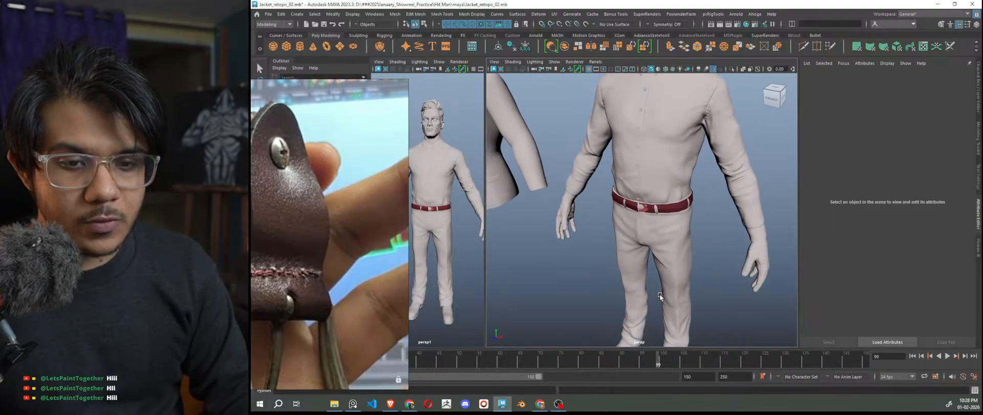
pyautogui.scroll(-8, 622, 279)
pyautogui.scroll(10, 647, 243)
pyautogui.moveTo(647, 242)
pyautogui.keyDown('alt'); pyautogui.mouseDown()
pyautogui.moveTo(671, 230)
pyautogui.moveTo(653, 243)
pyautogui.mouseUp(); pyautogui.keyUp('alt')
pyautogui.moveTo(345, 237); pyautogui.dragTo(440, 215, button='right')
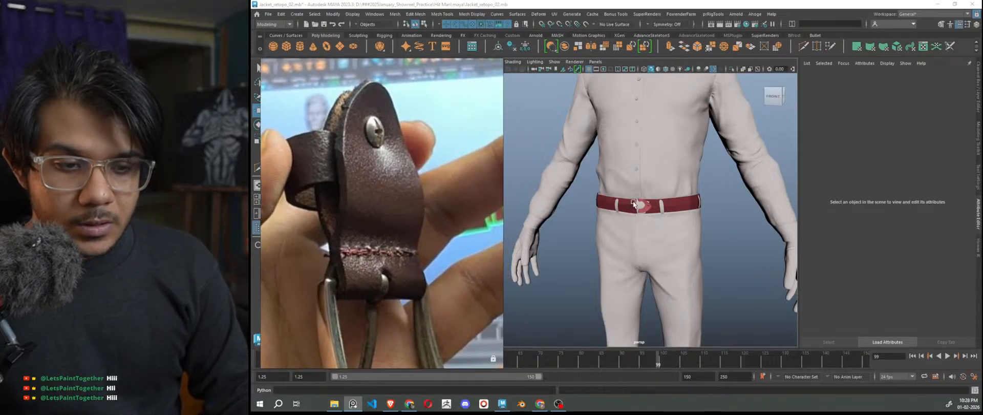
# Select the folded tip and the belt strap and isolate them together
pyautogui.scroll(5, 633, 204)
pyautogui.moveTo(632, 203)
pyautogui.keyDown('alt'); pyautogui.mouseDown()
pyautogui.moveTo(678, 256)
pyautogui.moveTo(651, 251)
pyautogui.moveTo(620, 198)
pyautogui.mouseUp(); pyautogui.keyUp('alt')
pyautogui.scroll(4, 621, 197)
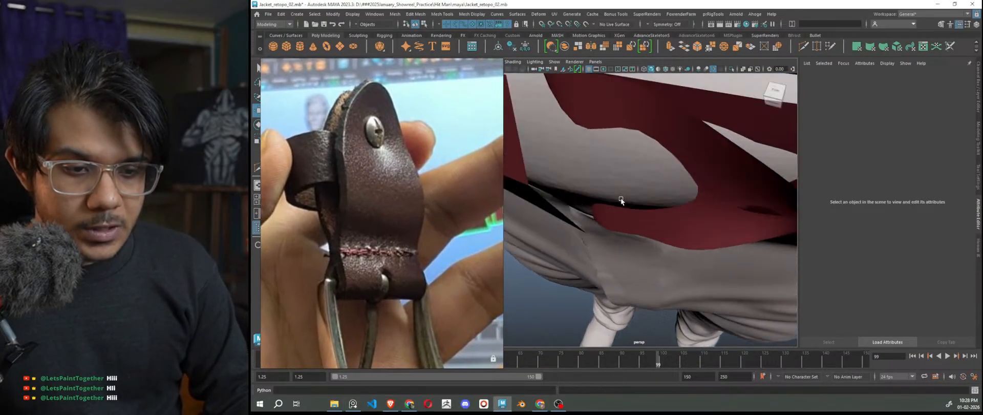
pyautogui.click(673, 121)
pyautogui.scroll(-5, 672, 121)
pyautogui.keyDown('alt'); pyautogui.moveTo(674, 134); pyautogui.dragTo(681, 116); pyautogui.keyUp('alt')
pyautogui.scroll(4, 687, 138)
pyautogui.keyDown('shift'); pyautogui.click(741, 185); pyautogui.keyUp('shift')
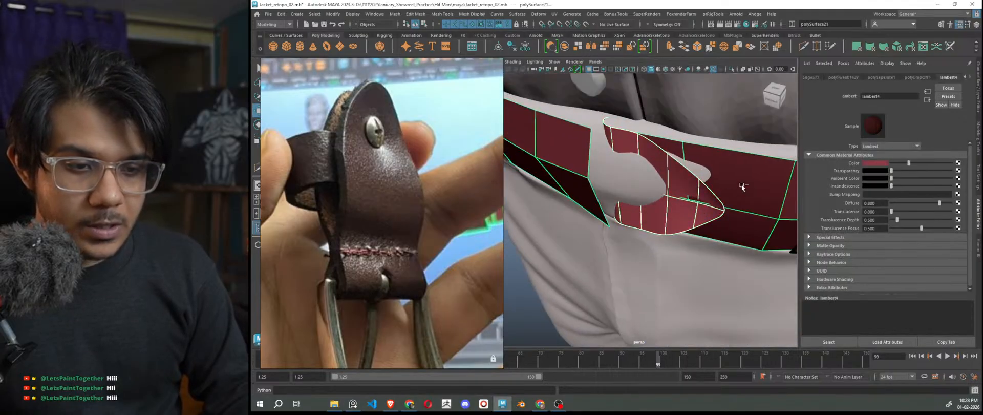
pyautogui.hotkey('ctrl', '1')
# Enter vertex editing on the belt strap, select its lower-edge vertex beneath the folded tip and show the front view
pyautogui.click(639, 296)
pyautogui.keyDown('alt'); pyautogui.moveTo(638, 297); pyautogui.dragTo(680, 265); pyautogui.keyUp('alt')
pyautogui.click(636, 215)
pyautogui.keyDown('alt'); pyautogui.moveTo(647, 237); pyautogui.dragTo(677, 256); pyautogui.keyUp('alt')
pyautogui.moveTo(742, 169); pyautogui.dragTo(714, 166, button='right')
pyautogui.click(653, 234)
pyautogui.moveTo(683, 249); pyautogui.dragTo(691, 197)
pyautogui.click(619, 272)
pyautogui.keyDown('alt'); pyautogui.moveTo(619, 272); pyautogui.dragTo(642, 322); pyautogui.keyUp('alt')
pyautogui.press('space')
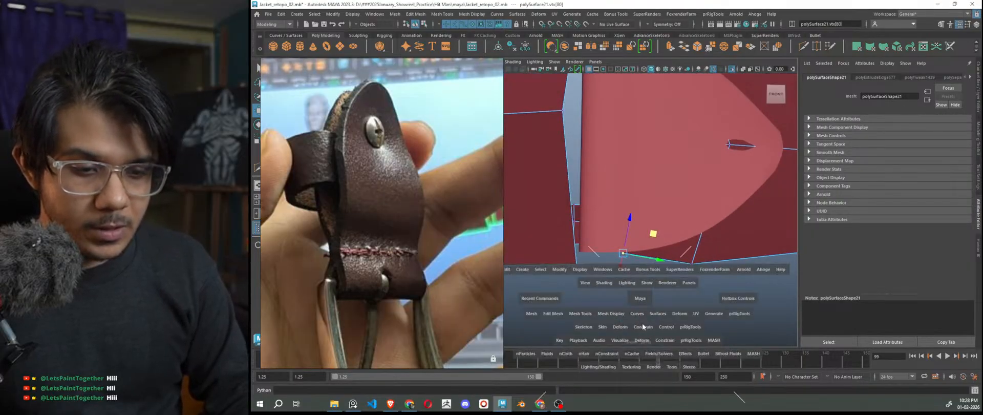
# Raise the strap's lower-edge vertices behind the folded tip to follow the tip's bottom edge in the front view
pyautogui.press('f')
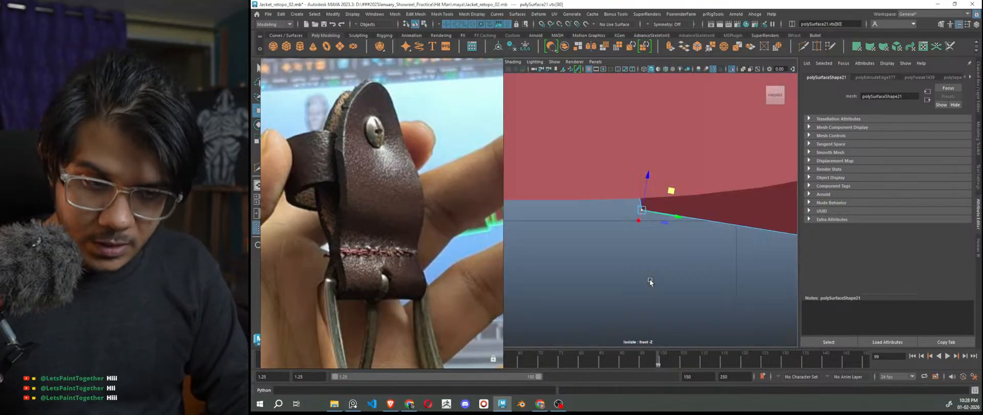
pyautogui.scroll(6, 652, 228)
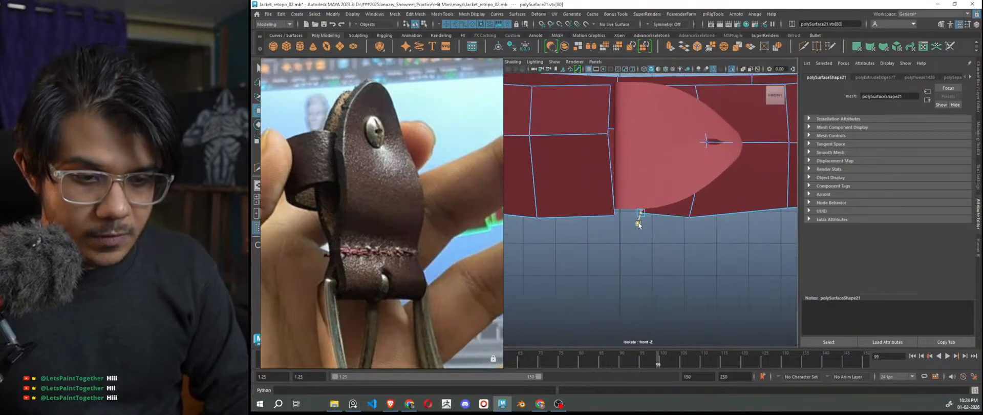
pyautogui.hotkey('ctrl', 'z')
pyautogui.press('w')
pyautogui.moveTo(646, 186); pyautogui.dragTo(627, 186)
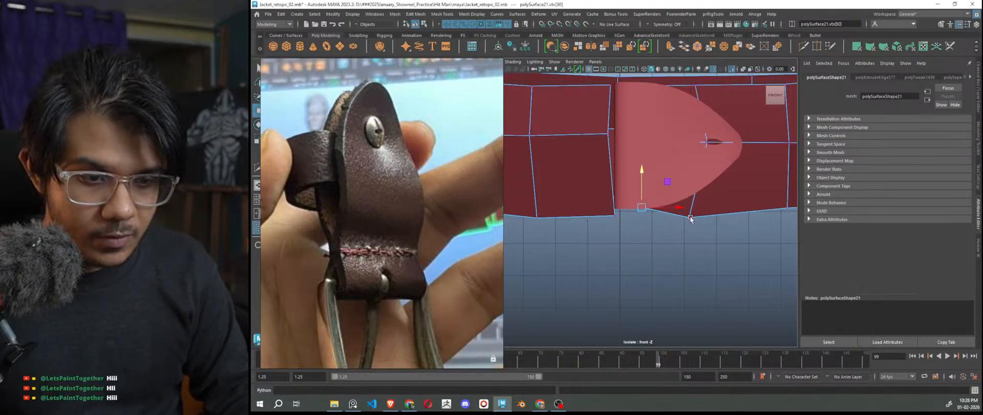
pyautogui.moveTo(688, 188); pyautogui.dragTo(686, 176)
pyautogui.keyDown('alt'); pyautogui.moveTo(713, 263); pyautogui.dragTo(686, 316, button='middle'); pyautogui.keyUp('alt')
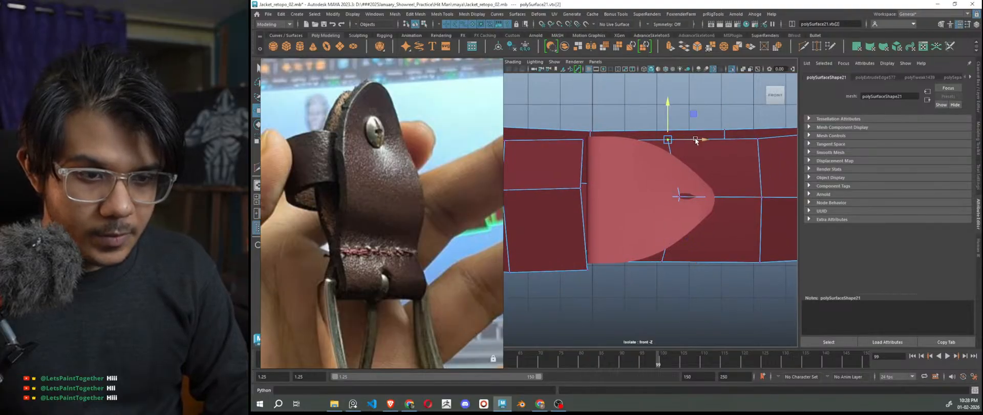
# Straighten the strap's vertex column behind the folded tip sideways, then adjust its middle vertex in depth in perspective
pyautogui.click(662, 262)
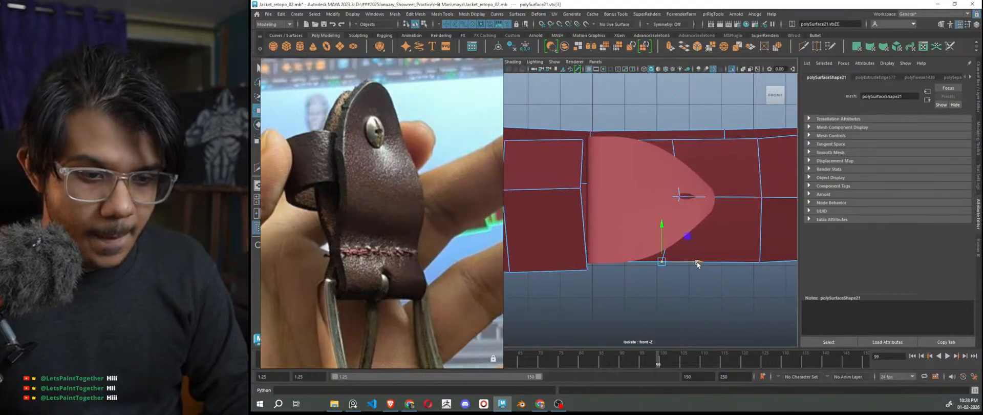
pyautogui.click(680, 198)
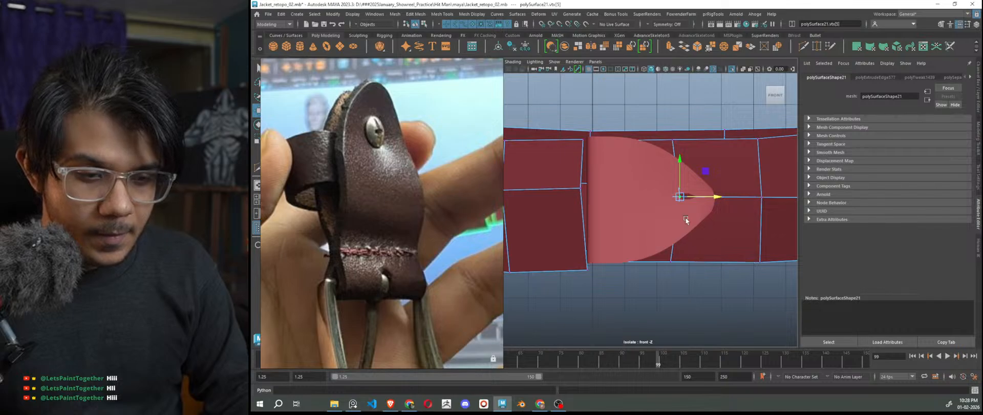
pyautogui.scroll(-5, 709, 293)
pyautogui.scroll(2, 704, 266)
pyautogui.press('space')
pyautogui.moveTo(702, 278); pyautogui.dragTo(742, 277)
pyautogui.moveTo(738, 236); pyautogui.dragTo(726, 228)
pyautogui.keyDown('alt'); pyautogui.moveTo(731, 256); pyautogui.dragTo(692, 268); pyautogui.keyUp('alt')
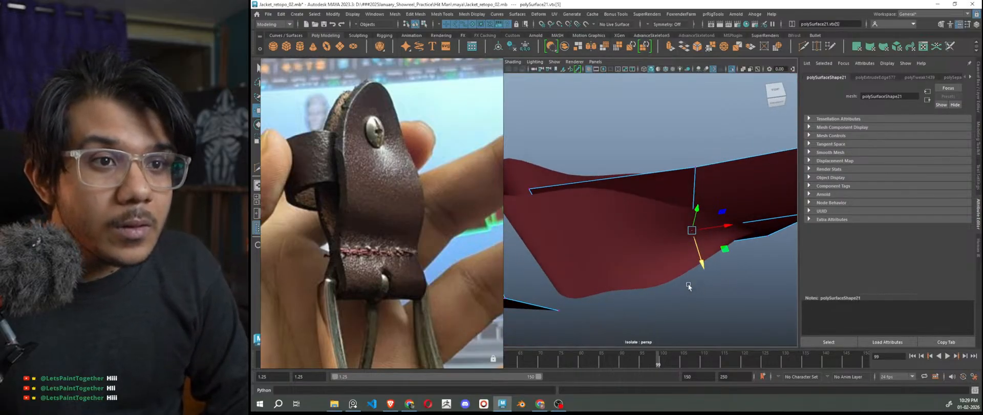
# Switch to vertex editing on the folded tip and adjust the middle-row vertices near its point
pyautogui.moveTo(662, 133); pyautogui.dragTo(691, 114, button='right')
pyautogui.click(691, 123)
pyautogui.keyDown('alt'); pyautogui.moveTo(692, 207); pyautogui.dragTo(717, 247); pyautogui.keyUp('alt')
pyautogui.click(672, 218)
pyautogui.keyDown('alt'); pyautogui.moveTo(671, 218); pyautogui.dragTo(688, 179); pyautogui.keyUp('alt')
pyautogui.moveTo(687, 178); pyautogui.dragTo(651, 179, button='right')
pyautogui.click(684, 203)
pyautogui.keyDown('alt'); pyautogui.moveTo(684, 204); pyautogui.dragTo(705, 219); pyautogui.keyUp('alt')
pyautogui.click(730, 274)
pyautogui.keyDown('alt'); pyautogui.moveTo(729, 275); pyautogui.dragTo(714, 251); pyautogui.keyUp('alt')
pyautogui.click(648, 216)
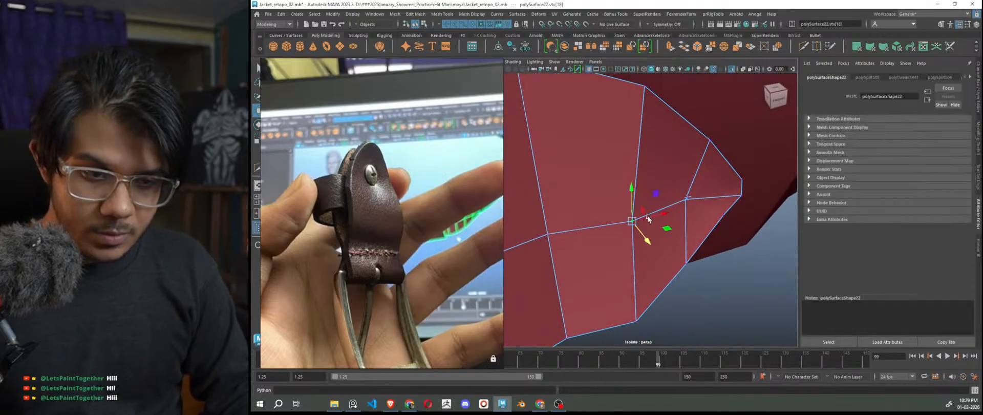
# Preview the folded tip smoothed, clear the vertex selection and return to object mode
pyautogui.press('3')
pyautogui.click(728, 275)
pyautogui.scroll(-6, 728, 276)
pyautogui.keyDown('alt'); pyautogui.moveTo(728, 276); pyautogui.dragTo(707, 279); pyautogui.keyUp('alt')
pyautogui.moveTo(661, 119); pyautogui.dragTo(691, 109, button='right')
pyautogui.click(730, 225)
# Move the upper and lower corner vertices beside the folded tip's point inward to taper its outline from behind
pyautogui.keyDown('alt'); pyautogui.moveTo(730, 225); pyautogui.dragTo(628, 192); pyautogui.keyUp('alt')
pyautogui.click(660, 213)
pyautogui.moveTo(627, 190); pyautogui.dragTo(615, 162, button='right')
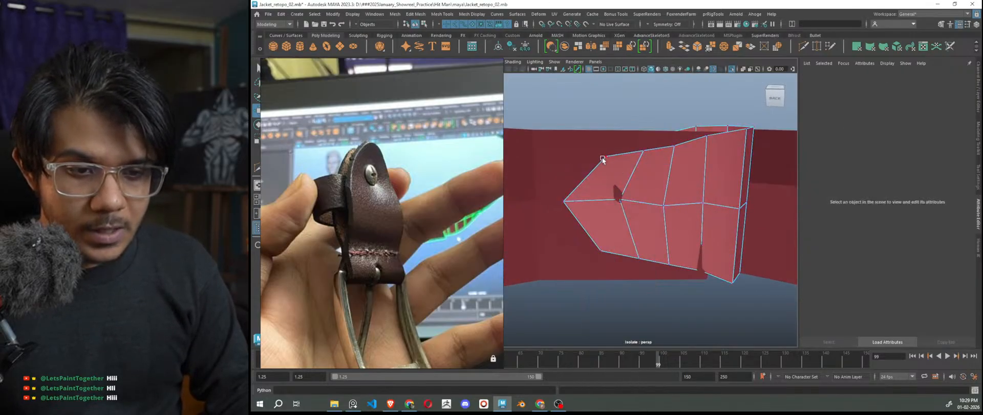
pyautogui.click(605, 156)
pyautogui.moveTo(605, 138); pyautogui.dragTo(603, 137)
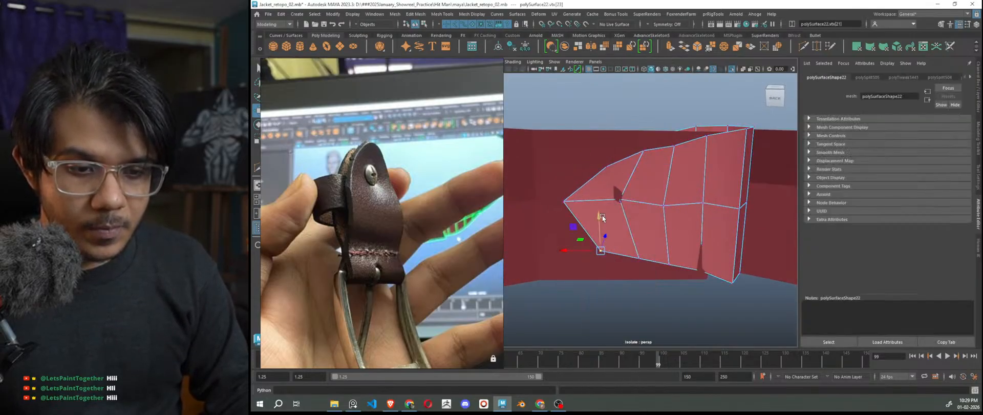
pyautogui.moveTo(597, 220); pyautogui.dragTo(597, 208)
# Refine the two corner vertices beside the tip's point with smooth preview on for an evenly rounded outline
pyautogui.press('3')
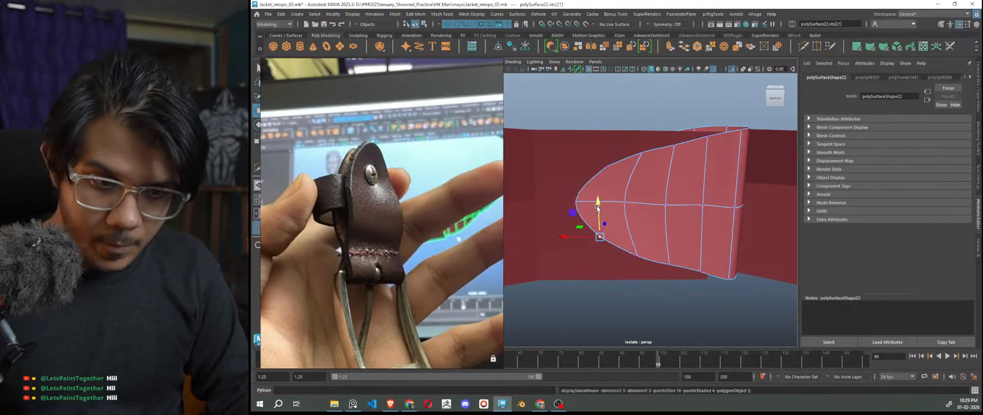
pyautogui.click(603, 165)
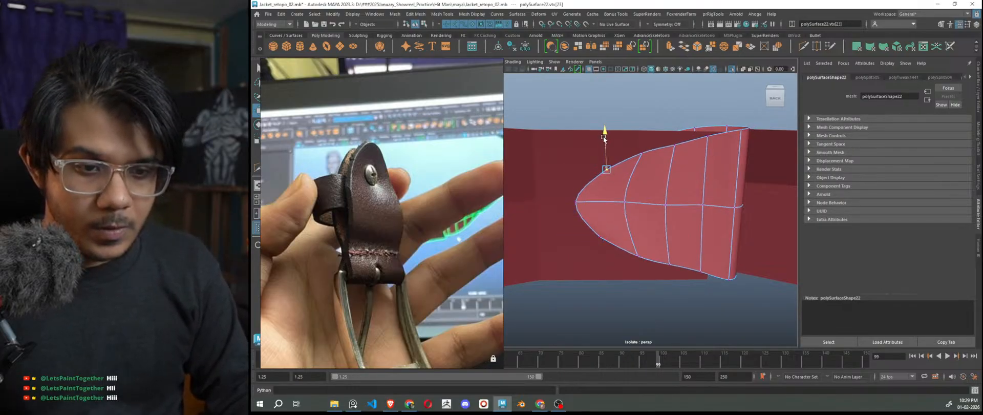
pyautogui.moveTo(598, 205); pyautogui.dragTo(597, 199)
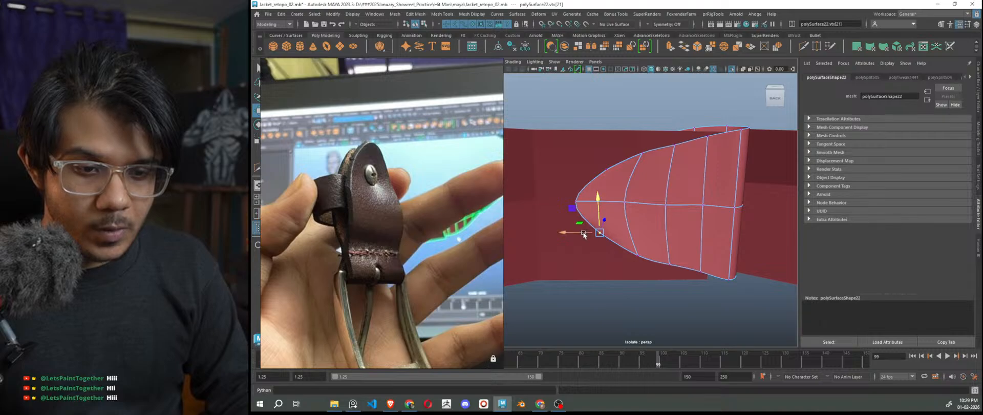
pyautogui.click(608, 160)
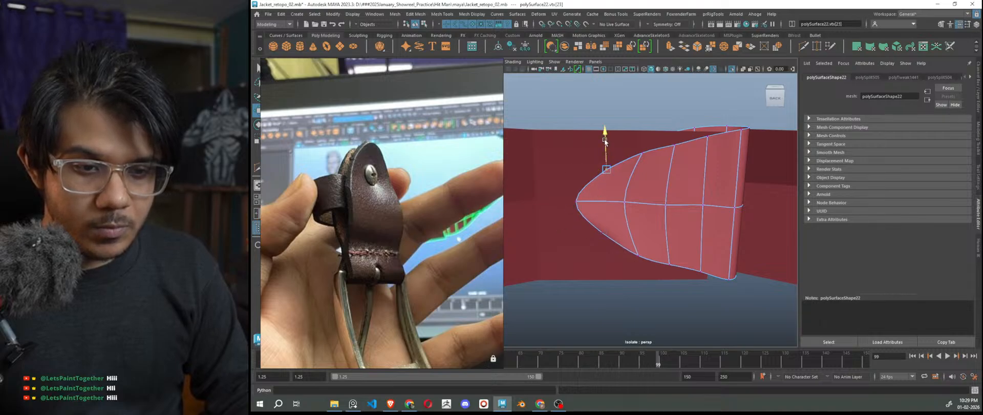
# Return to object mode and examine the whole belt with the smoothed tip from the front
pyautogui.moveTo(659, 90); pyautogui.dragTo(671, 82, button='right')
pyautogui.click(671, 83)
pyautogui.scroll(-5, 671, 218)
pyautogui.keyDown('alt'); pyautogui.moveTo(671, 218); pyautogui.dragTo(792, 272); pyautogui.keyUp('alt')
pyautogui.keyDown('alt'); pyautogui.moveTo(792, 271); pyautogui.dragTo(680, 285, button='right'); pyautogui.keyUp('alt')
pyautogui.keyDown('alt'); pyautogui.moveTo(681, 285); pyautogui.dragTo(704, 275); pyautogui.keyUp('alt')
pyautogui.click(666, 212)
pyautogui.click(702, 291)
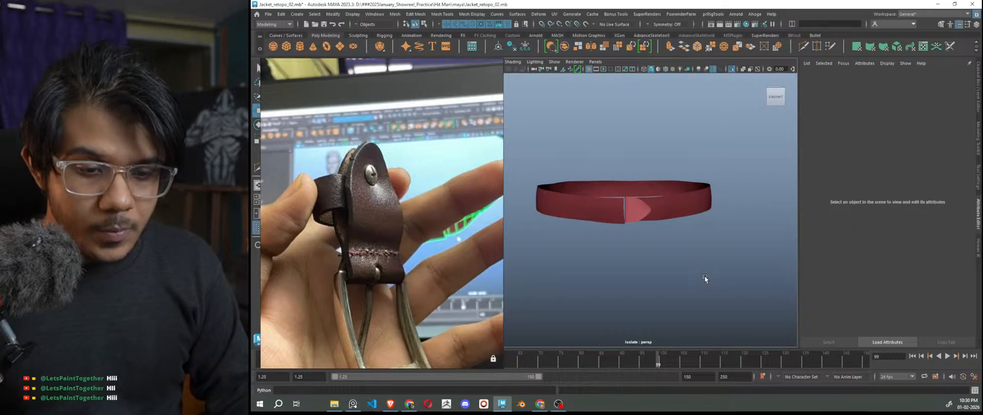
# Save the scene as a backup, overwriting Jacket_retopo_02_bkup.mb
pyautogui.hotkey('ctrl', 's')
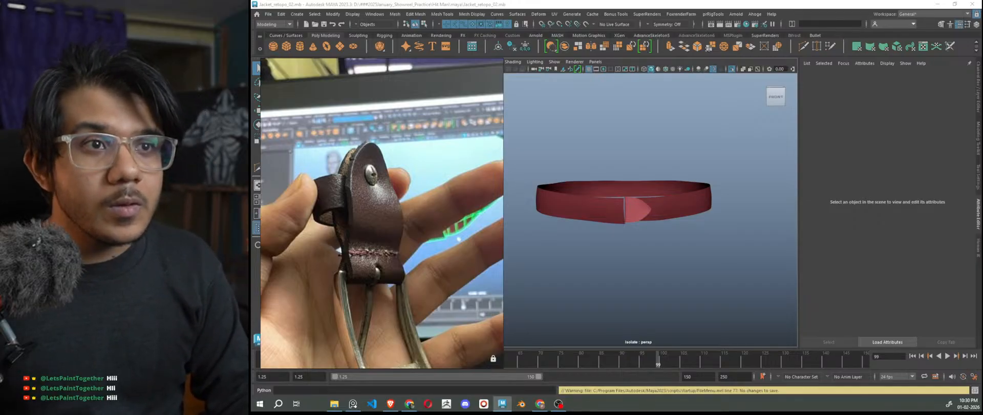
pyautogui.hotkey('ctrl', 'shift', 's')
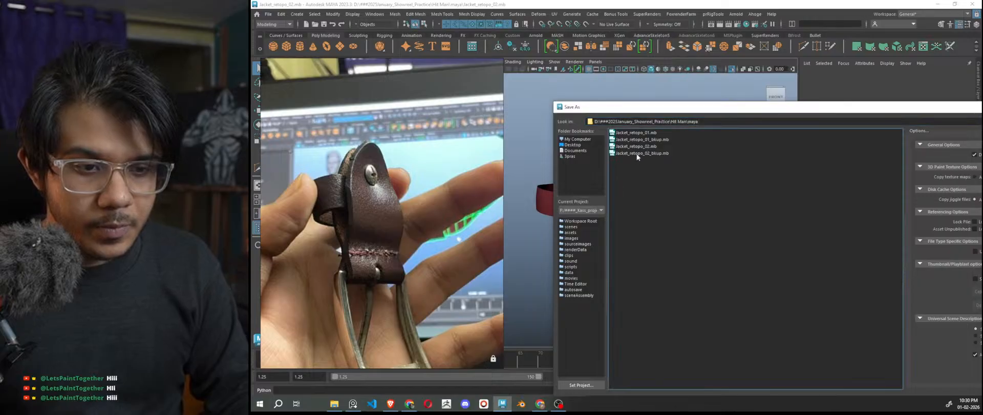
pyautogui.doubleClick(637, 153)
pyautogui.click(837, 275)
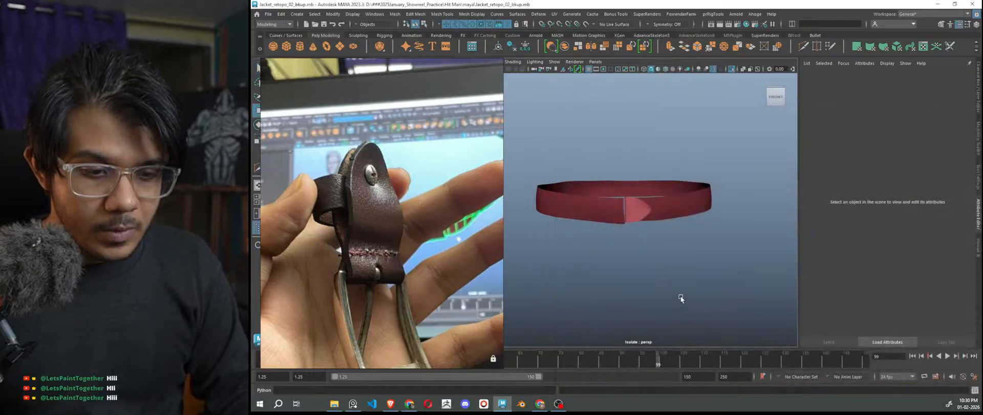
# Save the scene back over the working file Jacket_retopo_02.mb
pyautogui.hotkey('ctrl', 'shift', 's')
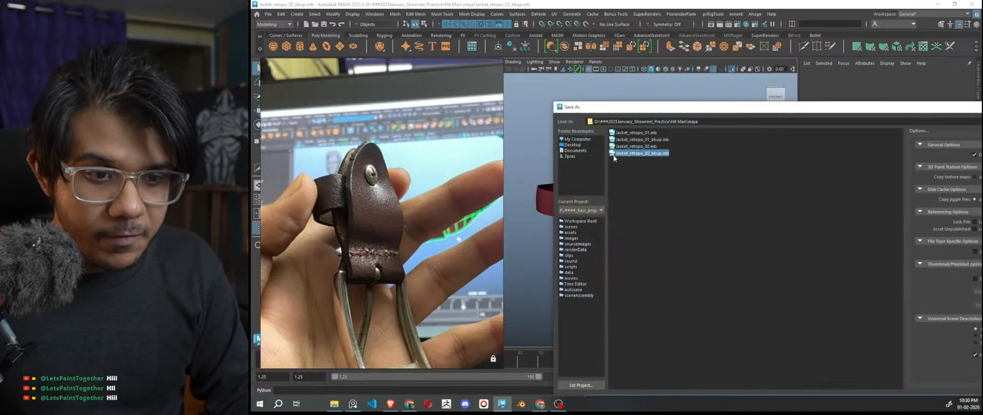
pyautogui.doubleClick(636, 146)
pyautogui.click(833, 275)
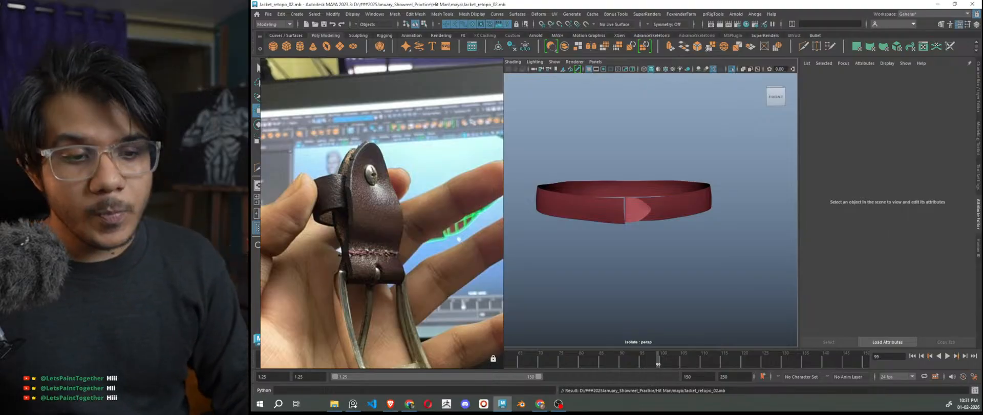
# Compare the belt tip's front shape with the leather belt and buckle strap reference photos
pyautogui.scroll(6, 632, 216)
pyautogui.keyDown('alt'); pyautogui.moveTo(632, 217); pyautogui.dragTo(579, 231); pyautogui.keyUp('alt')
pyautogui.keyDown('alt'); pyautogui.moveTo(633, 246); pyautogui.dragTo(669, 229); pyautogui.keyUp('alt')
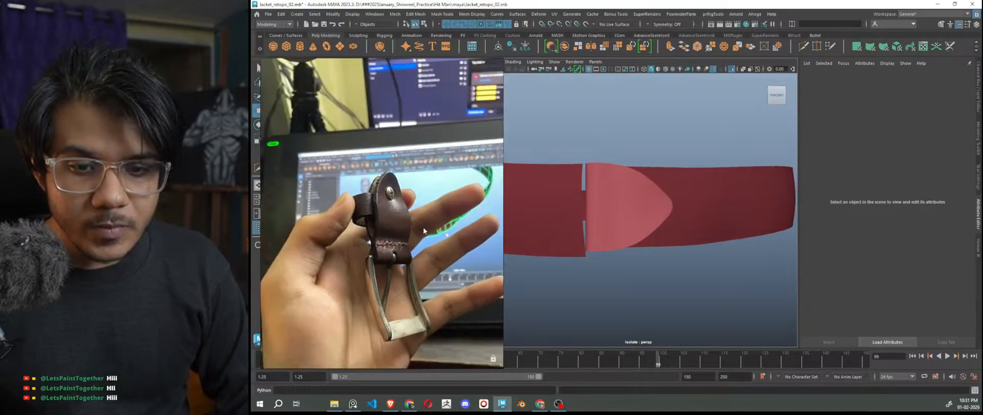
pyautogui.scroll(-8, 441, 273)
pyautogui.scroll(8, 487, 277)
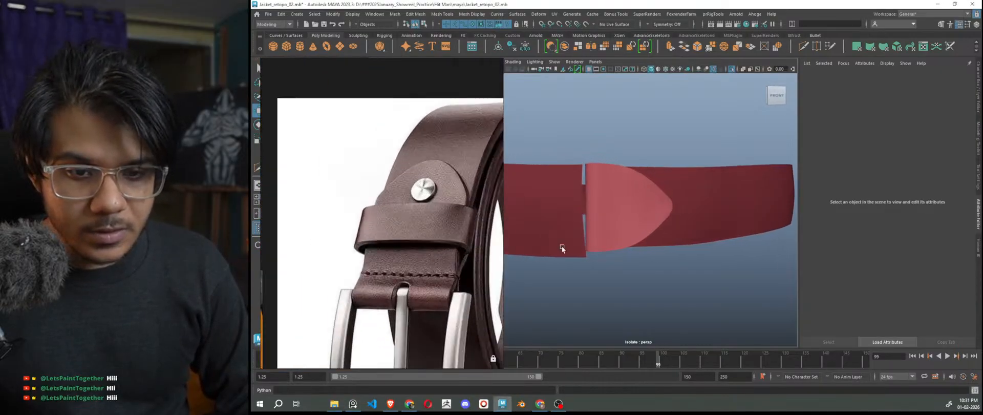
pyautogui.scroll(-8, 324, 297)
pyautogui.scroll(3, 334, 250)
pyautogui.scroll(3, 610, 223)
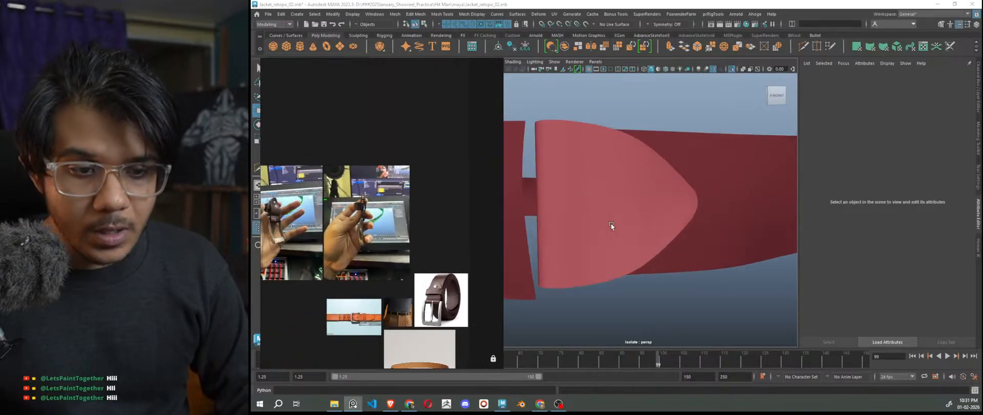
# Bevel the vertical edge loop across the folded tip's front side with a fraction of 0.1 and 2 segments
pyautogui.click(611, 222)
pyautogui.keyDown('alt'); pyautogui.moveTo(622, 266); pyautogui.dragTo(661, 277); pyautogui.keyUp('alt')
pyautogui.moveTo(592, 210); pyautogui.dragTo(590, 174, button='right')
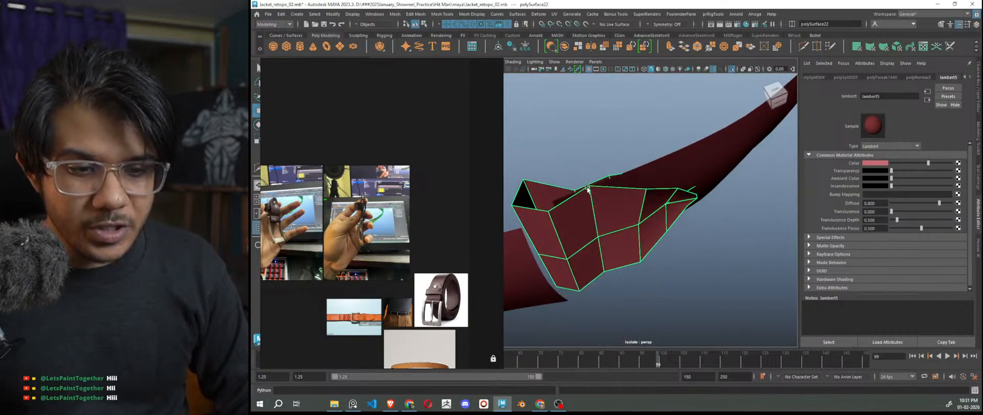
pyautogui.doubleClick(593, 202)
pyautogui.keyDown('alt'); pyautogui.moveTo(621, 266); pyautogui.dragTo(619, 247); pyautogui.keyUp('alt')
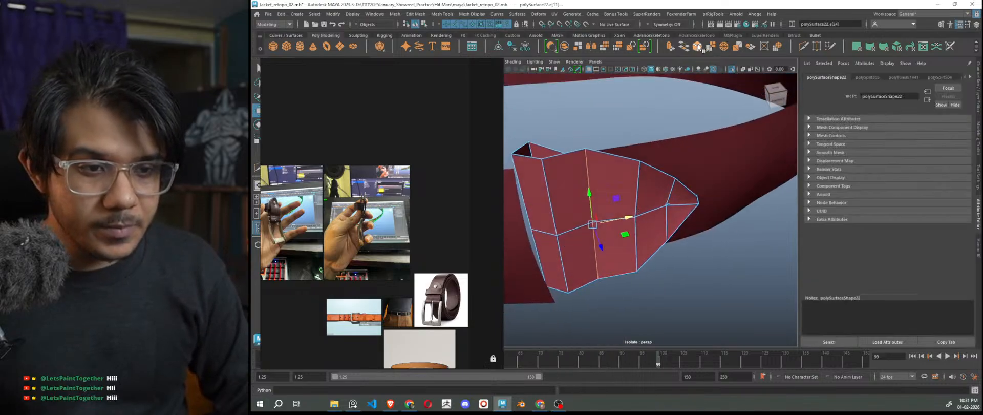
pyautogui.hotkey('ctrl', 'b')
pyautogui.moveTo(602, 261); pyautogui.dragTo(611, 268)
pyautogui.keyDown('alt'); pyautogui.moveTo(725, 305); pyautogui.dragTo(748, 317); pyautogui.keyUp('alt')
pyautogui.press('w')
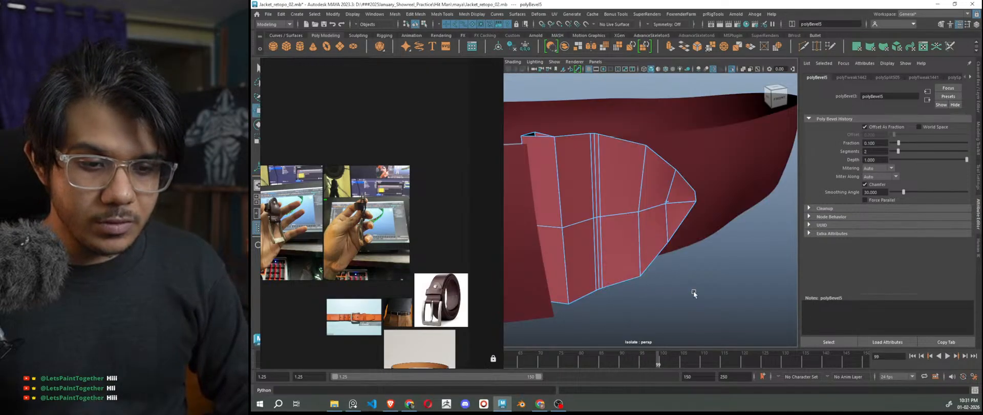
# Bevel the matching vertical edge loop on the folded tip's back side with a fraction of 0.1
pyautogui.keyDown('alt'); pyautogui.moveTo(687, 300); pyautogui.dragTo(660, 285); pyautogui.keyUp('alt')
pyautogui.doubleClick(667, 211)
pyautogui.keyDown('alt'); pyautogui.moveTo(667, 217); pyautogui.dragTo(682, 273); pyautogui.keyUp('alt')
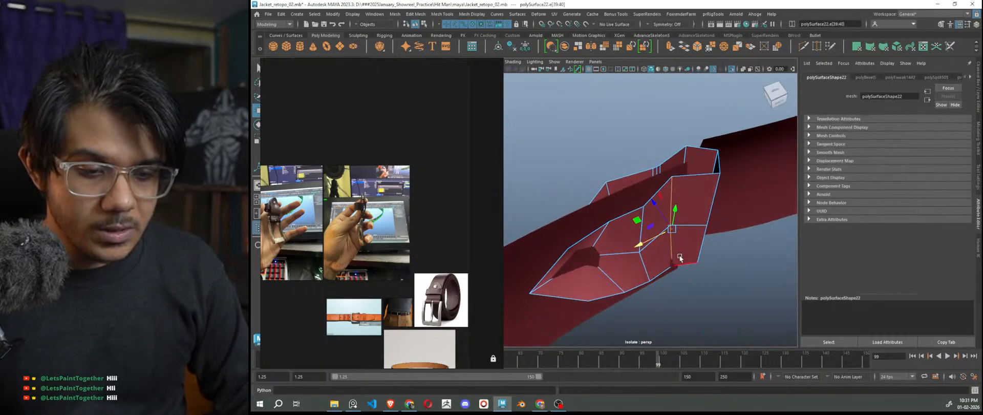
pyautogui.click(686, 49)
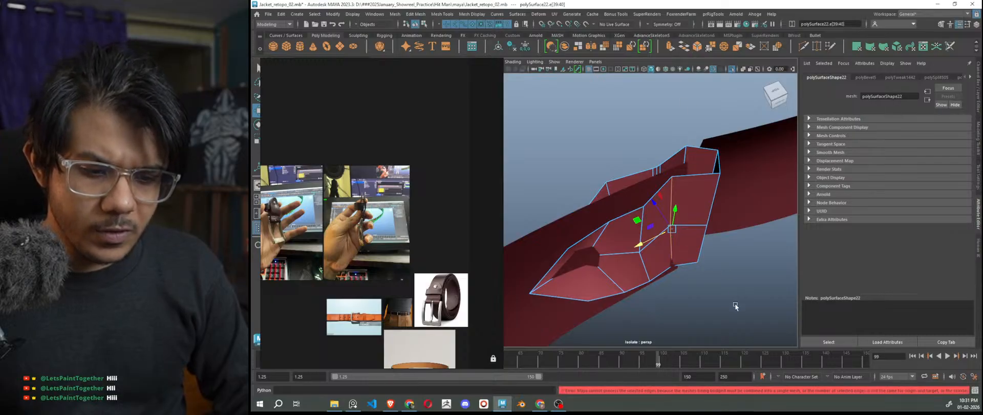
pyautogui.click(697, 48)
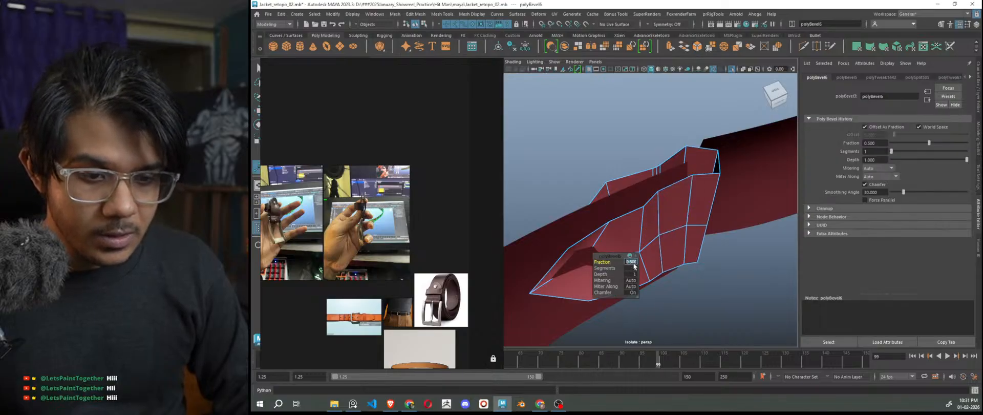
pyautogui.write('.1')
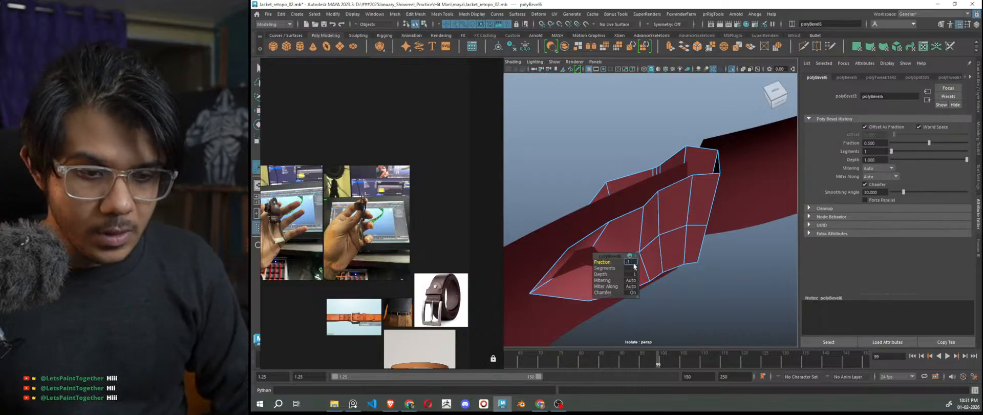
pyautogui.click(633, 270)
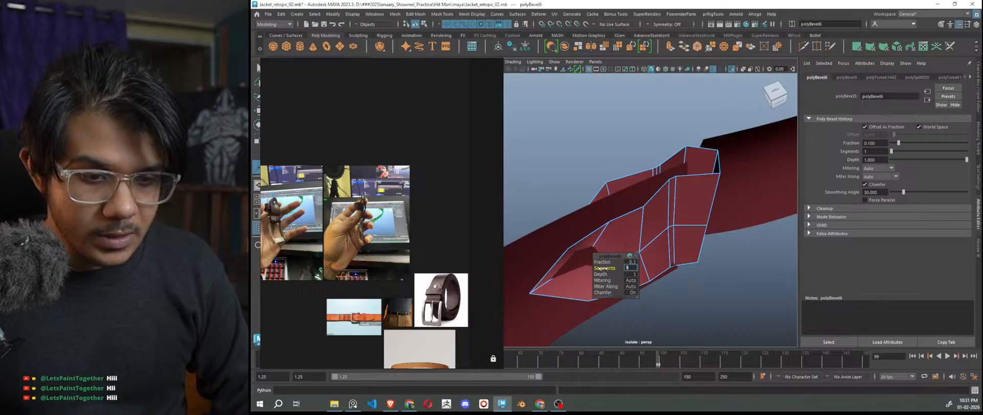
pyautogui.click(710, 313)
# Preview the beveled tip smoothed in object mode and compare its crease with the leather belt reference photo
pyautogui.scroll(-3, 715, 313)
pyautogui.keyDown('alt'); pyautogui.moveTo(714, 314); pyautogui.dragTo(802, 307); pyautogui.keyUp('alt')
pyautogui.press('3')
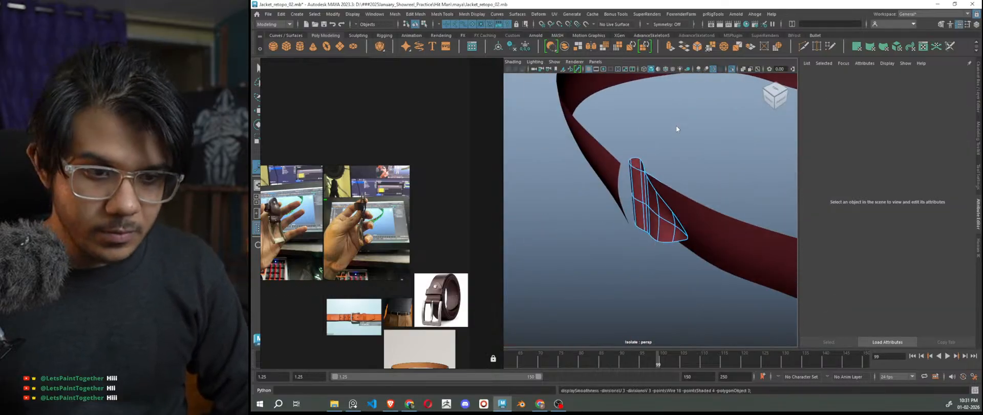
pyautogui.moveTo(676, 125); pyautogui.dragTo(699, 110, button='right')
pyautogui.click(699, 109)
pyautogui.keyDown('alt'); pyautogui.moveTo(650, 304); pyautogui.dragTo(713, 286); pyautogui.keyUp('alt')
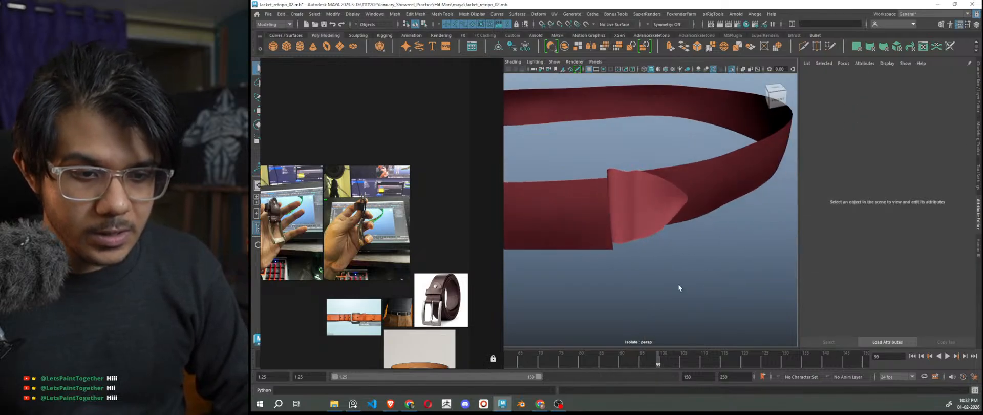
pyautogui.scroll(5, 651, 198)
pyautogui.scroll(5, 430, 306)
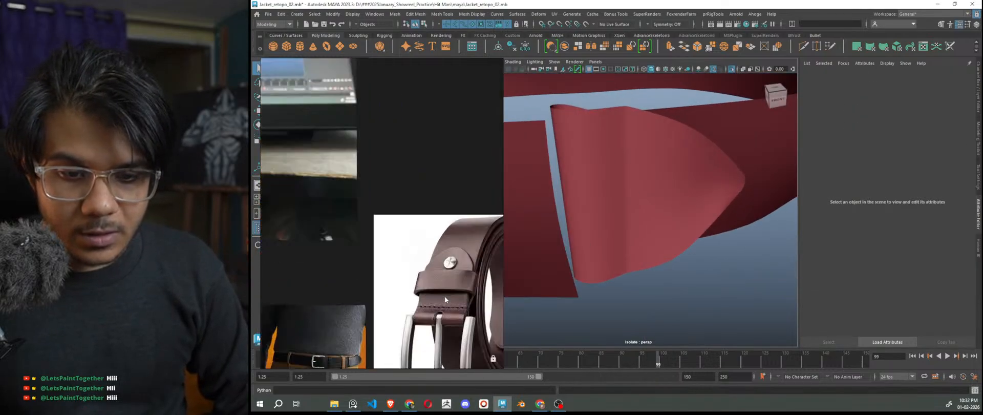
# Lower the crease-loop vertices slightly along the folded tip's upper edge and preview the tip smoothed in object mode
pyautogui.keyDown('alt'); pyautogui.moveTo(553, 267); pyautogui.dragTo(699, 211); pyautogui.keyUp('alt')
pyautogui.scroll(-8, 461, 287)
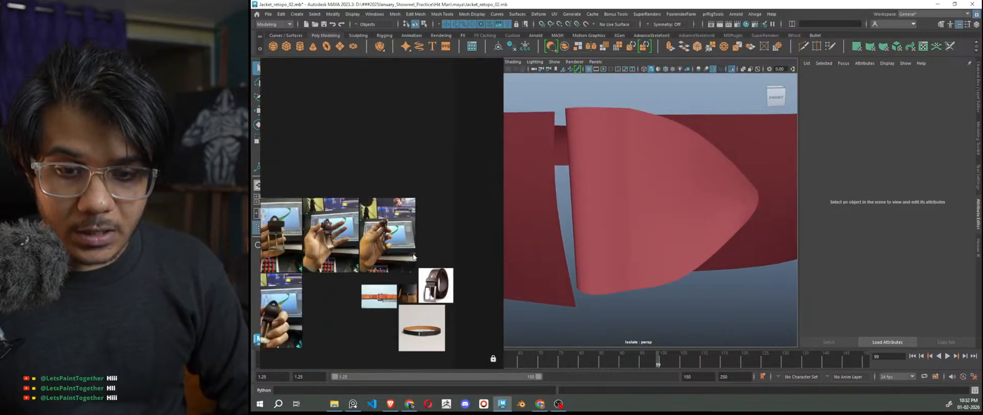
pyautogui.scroll(10, 333, 239)
pyautogui.scroll(3, 331, 216)
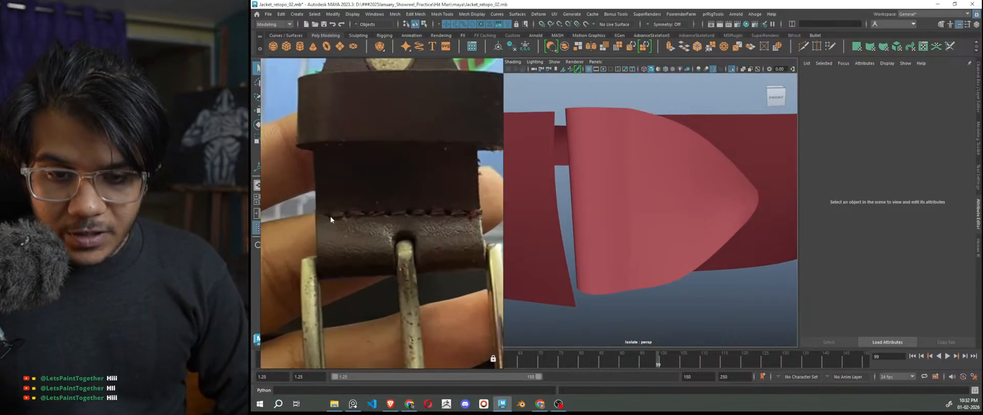
pyautogui.moveTo(652, 160)
pyautogui.keyDown('alt'); pyautogui.mouseDown()
pyautogui.moveTo(639, 182)
pyautogui.moveTo(640, 165)
pyautogui.mouseUp(); pyautogui.keyUp('alt')
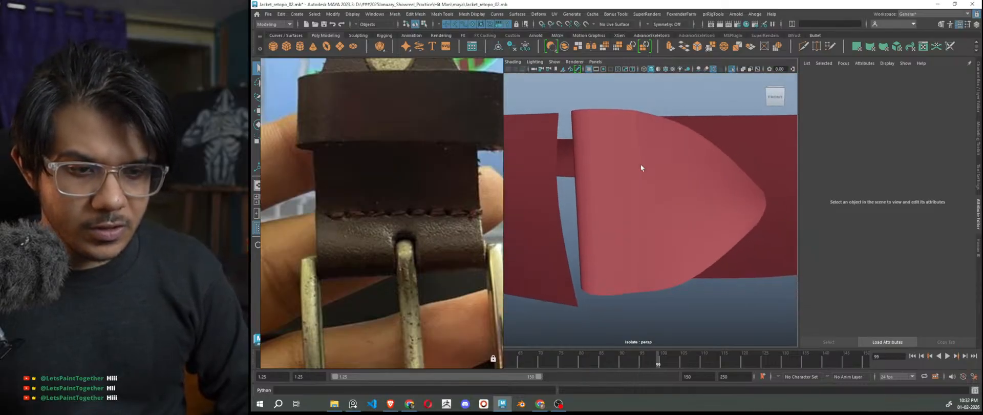
pyautogui.click(641, 165)
pyautogui.moveTo(635, 125); pyautogui.dragTo(609, 126, button='right')
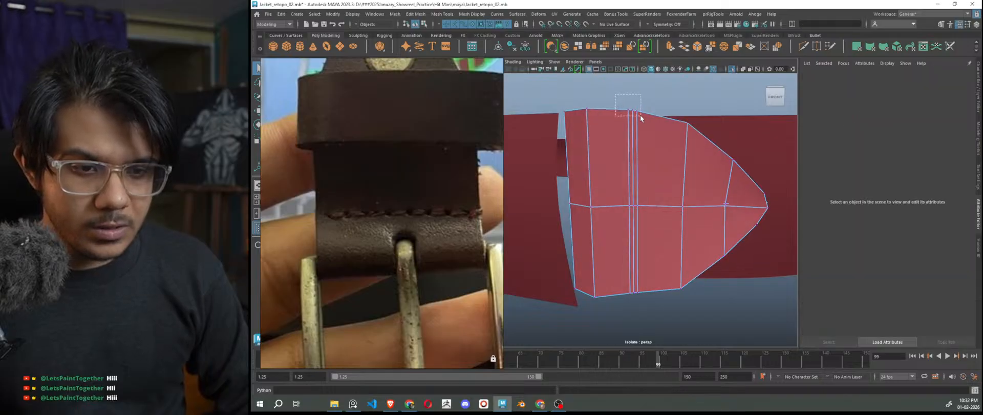
pyautogui.moveTo(640, 115); pyautogui.dragTo(625, 90)
pyautogui.press('w')
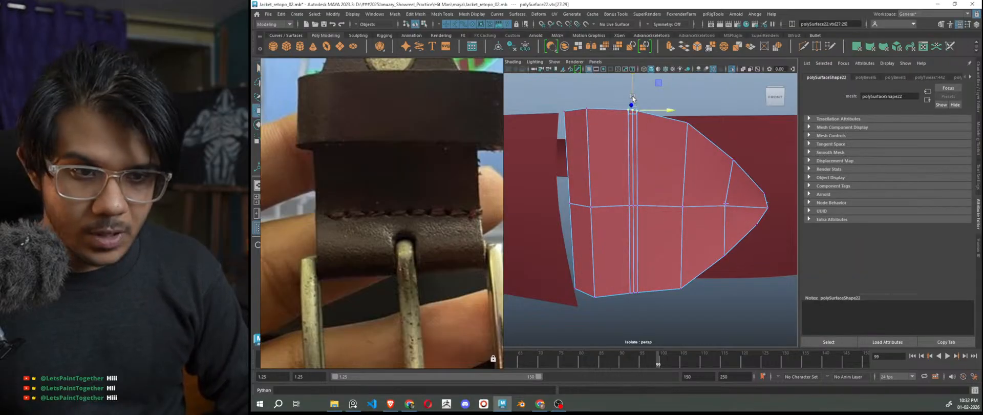
pyautogui.moveTo(630, 99); pyautogui.dragTo(630, 97)
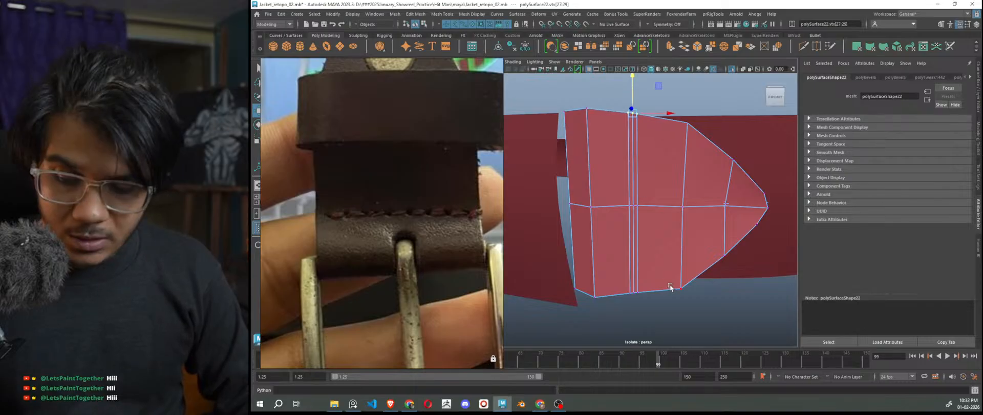
pyautogui.press('3')
pyautogui.moveTo(672, 178); pyautogui.dragTo(707, 167, button='right')
pyautogui.click(706, 101)
# Compare the smoothed strap tip with the reference photo, focusing on where the metal rivet sits near its point
pyautogui.scroll(-5, 702, 220)
pyautogui.keyDown('alt'); pyautogui.moveTo(702, 221); pyautogui.dragTo(677, 289); pyautogui.keyUp('alt')
pyautogui.scroll(-5, 354, 317)
pyautogui.scroll(5, 379, 238)
pyautogui.scroll(-3, 374, 226)
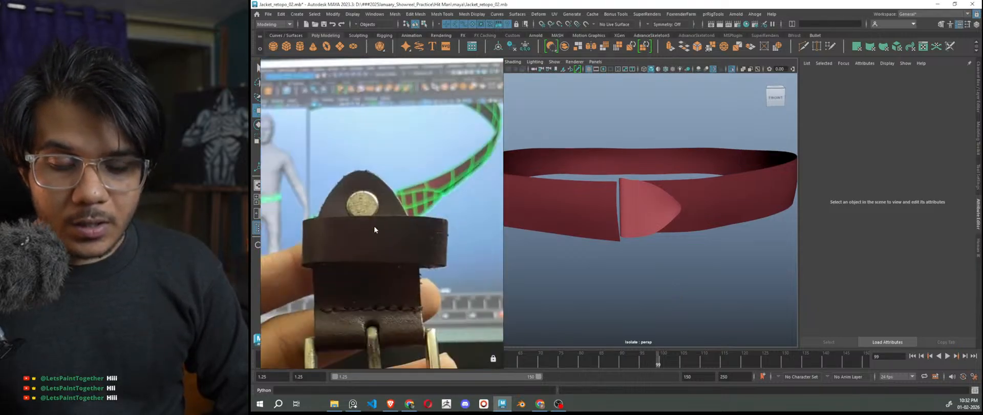
pyautogui.scroll(-3, 374, 228)
pyautogui.keyDown('alt'); pyautogui.moveTo(610, 253); pyautogui.dragTo(664, 208); pyautogui.keyUp('alt')
pyautogui.scroll(5, 664, 208)
pyautogui.scroll(-6, 704, 210)
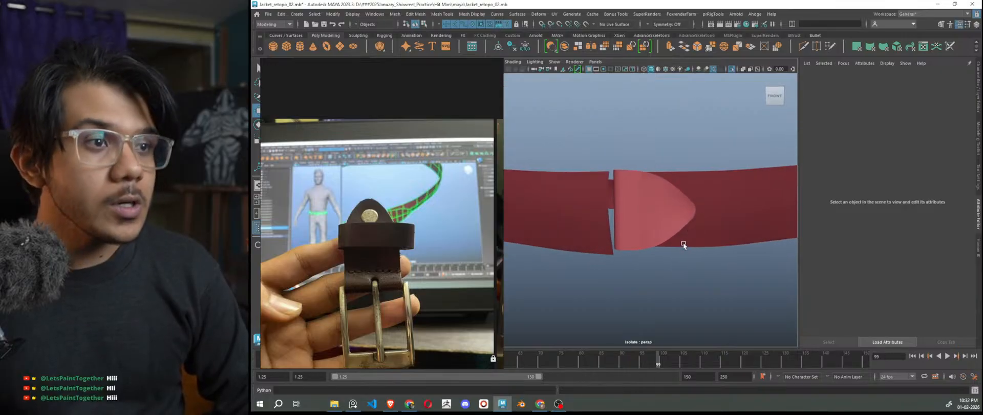
pyautogui.scroll(3, 371, 205)
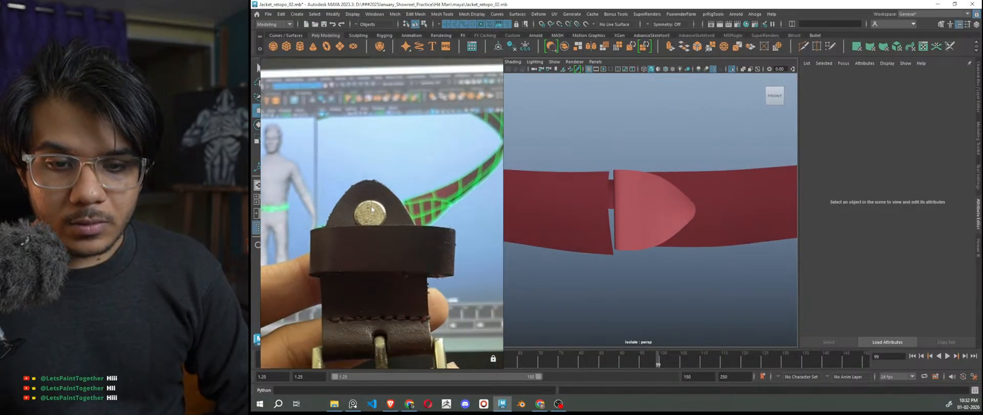
pyautogui.scroll(3, 740, 210)
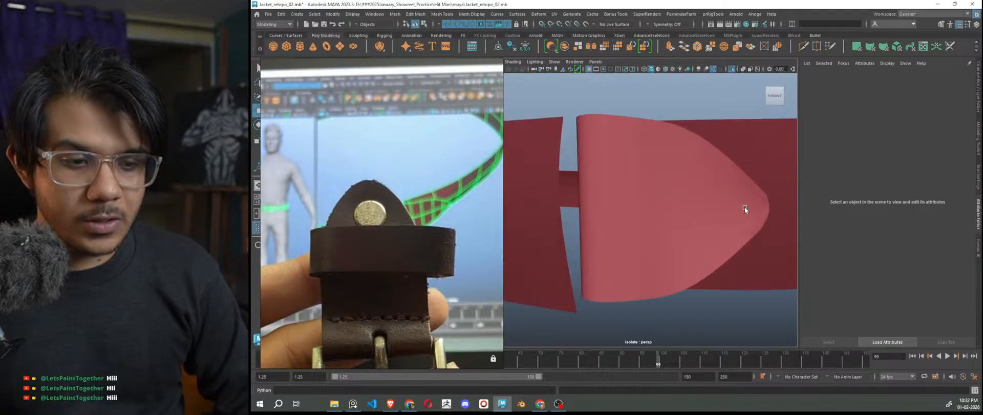
pyautogui.click(744, 219)
pyautogui.keyDown('alt'); pyautogui.moveTo(744, 219); pyautogui.dragTo(730, 201); pyautogui.keyUp('alt')
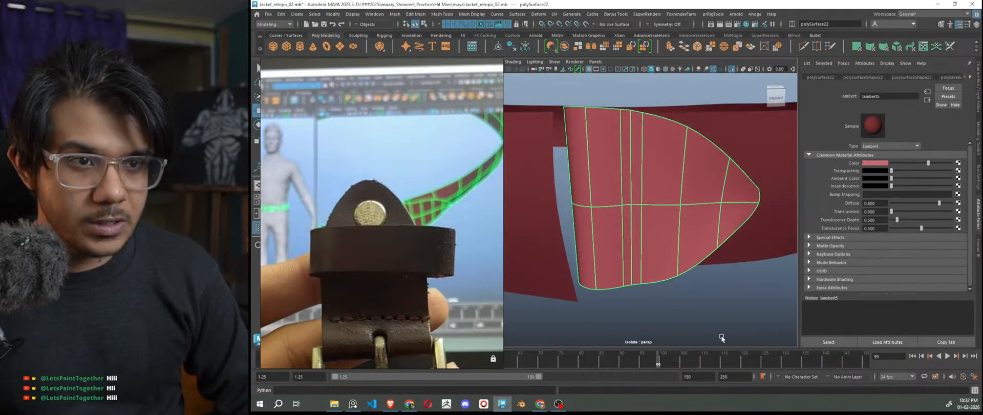
pyautogui.click(720, 332)
pyautogui.scroll(-5, 686, 294)
pyautogui.keyDown('alt'); pyautogui.moveTo(687, 294); pyautogui.dragTo(680, 279); pyautogui.keyUp('alt')
pyautogui.scroll(6, 650, 186)
# Try to cut a rivet hole near the tip's point by chamfering the centre-line vertex at width 0.25 and deleting the resulting face
pyautogui.click(708, 197)
pyautogui.moveTo(740, 182); pyautogui.dragTo(706, 182, button='right')
pyautogui.click(754, 214)
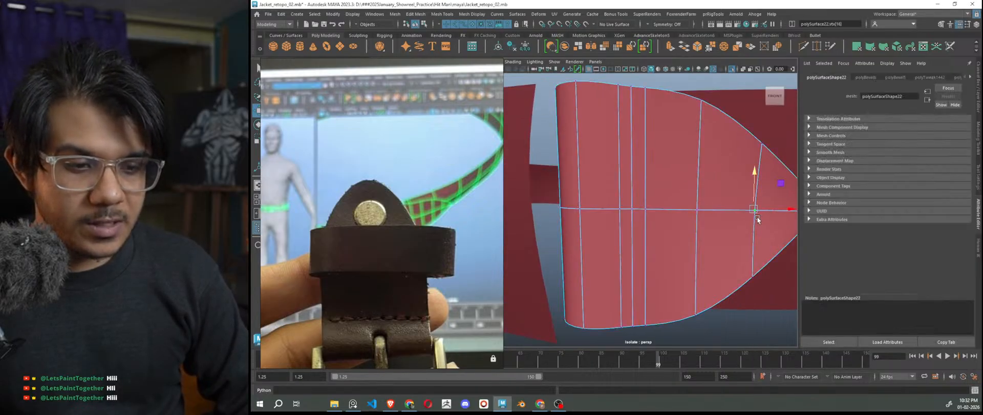
pyautogui.click(697, 47)
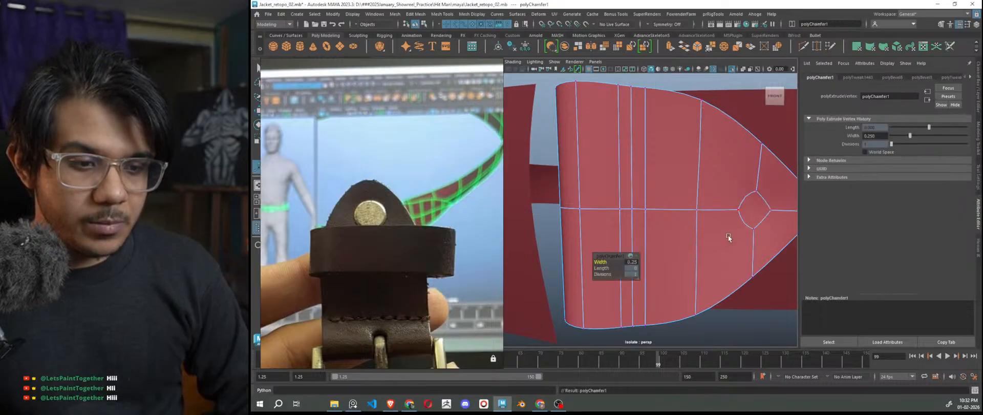
pyautogui.press('w')
pyautogui.moveTo(756, 180); pyautogui.dragTo(755, 209, button='right')
pyautogui.click(754, 211)
pyautogui.press('Delete')
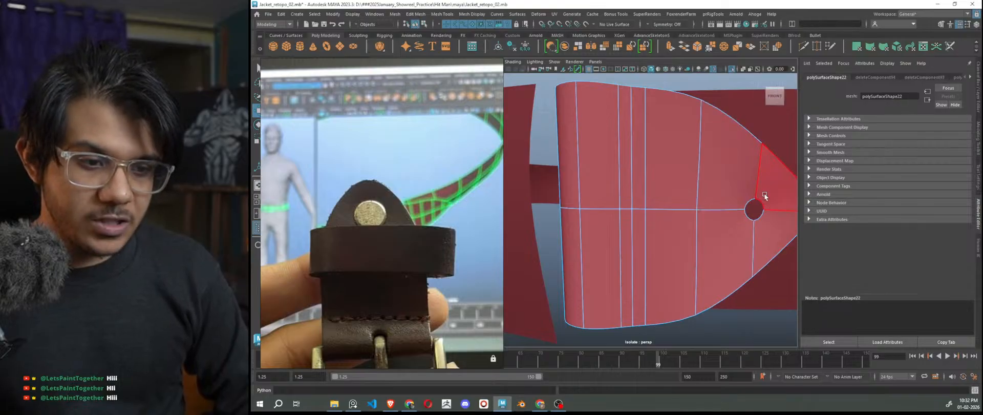
# Undo the rivet hole and its vertex chamfer, and return the folded tip to object mode
pyautogui.moveTo(731, 161); pyautogui.dragTo(704, 173, button='right')
pyautogui.hotkey('ctrl', 'z')
pyautogui.hotkey('ctrl', 'z')
pyautogui.hotkey('ctrl', 'z')
pyautogui.hotkey('ctrl', 'z')
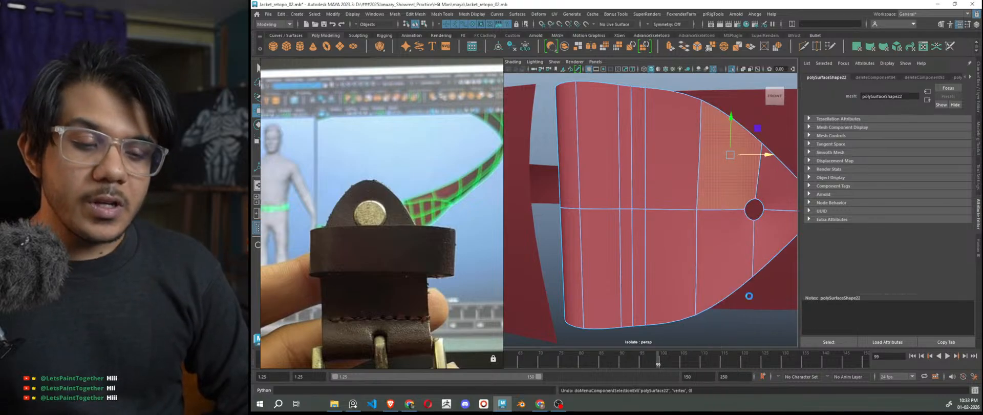
pyautogui.hotkey('ctrl', 'z')
pyautogui.hotkey('ctrl', 'z')
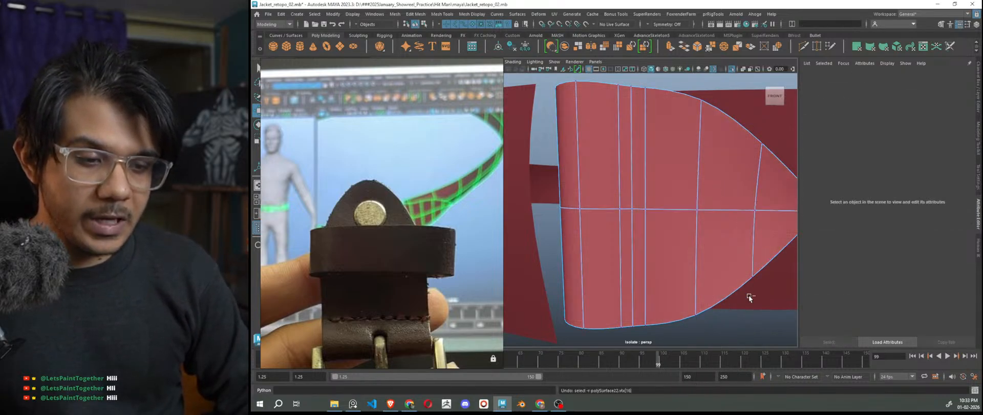
pyautogui.moveTo(695, 177); pyautogui.dragTo(714, 171, button='right')
pyautogui.click(756, 323)
# Create a polygon cylinder for the rivet and move it up to the belt's folded tip
pyautogui.keyDown('alt'); pyautogui.moveTo(756, 324); pyautogui.dragTo(710, 304, button='right'); pyautogui.keyUp('alt')
pyautogui.keyDown('alt'); pyautogui.moveTo(710, 304); pyautogui.dragTo(689, 241); pyautogui.keyUp('alt')
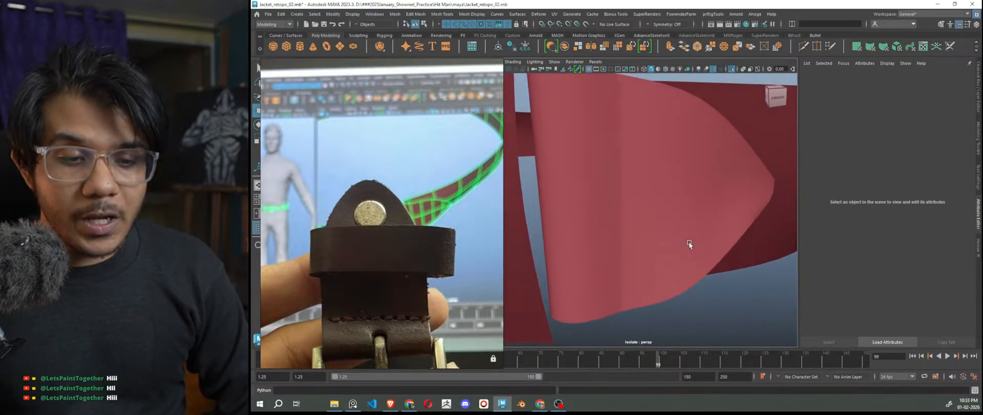
pyautogui.click(299, 47)
pyautogui.scroll(-10, 723, 269)
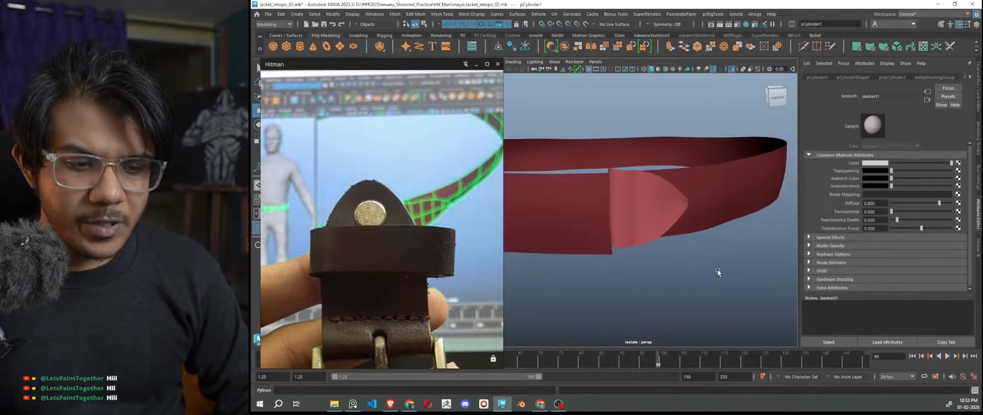
pyautogui.scroll(3, 650, 276)
pyautogui.moveTo(634, 304); pyautogui.dragTo(634, 183)
pyautogui.scroll(10, 636, 205)
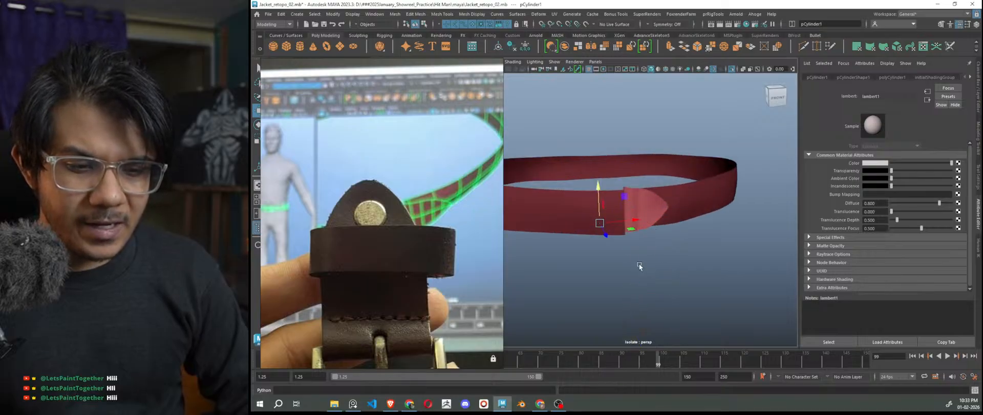
pyautogui.keyDown('alt'); pyautogui.moveTo(642, 262); pyautogui.dragTo(642, 301); pyautogui.keyUp('alt')
pyautogui.moveTo(597, 164); pyautogui.dragTo(619, 179)
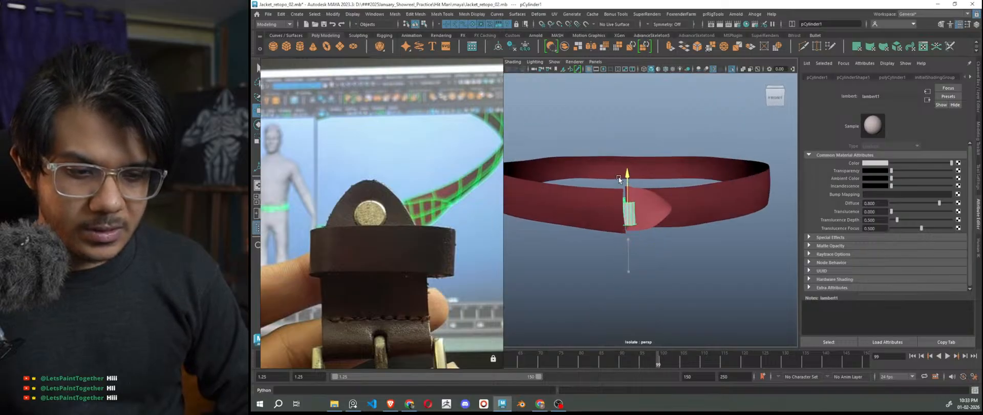
pyautogui.moveTo(654, 206); pyautogui.dragTo(678, 260)
# Rotate the rivet cylinder so its round cap faces the belt front and scale it down to rivet size
pyautogui.press('f')
pyautogui.scroll(-6, 682, 224)
pyautogui.scroll(6, 671, 247)
pyautogui.keyDown('alt'); pyautogui.moveTo(660, 236); pyautogui.dragTo(685, 234, button='middle'); pyautogui.keyUp('alt')
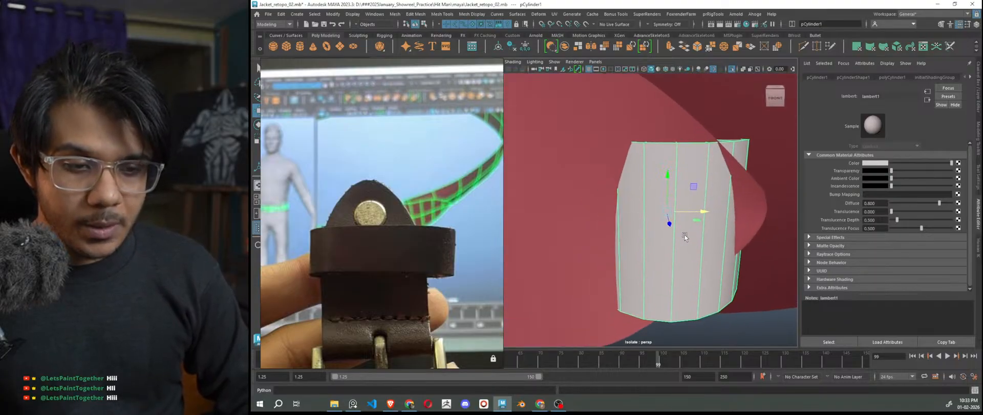
pyautogui.press('e')
pyautogui.moveTo(669, 195); pyautogui.dragTo(672, 278)
pyautogui.scroll(-5, 672, 251)
pyautogui.press('r')
pyautogui.moveTo(649, 212); pyautogui.dragTo(717, 264)
pyautogui.moveTo(681, 240); pyautogui.dragTo(665, 248)
# Position and size the rivet cylinder so it passes through the strap layers near the tip's point, and deselect it
pyautogui.scroll(5, 666, 248)
pyautogui.keyDown('alt'); pyautogui.moveTo(692, 265); pyautogui.dragTo(722, 291); pyautogui.keyUp('alt')
pyautogui.moveTo(723, 242); pyautogui.dragTo(701, 235)
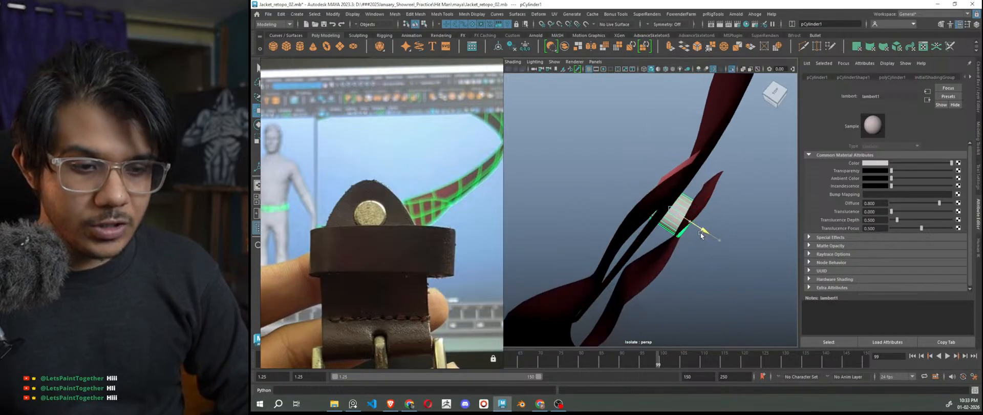
pyautogui.keyDown('alt'); pyautogui.moveTo(713, 280); pyautogui.dragTo(588, 238); pyautogui.keyUp('alt')
pyautogui.moveTo(608, 182); pyautogui.dragTo(666, 241)
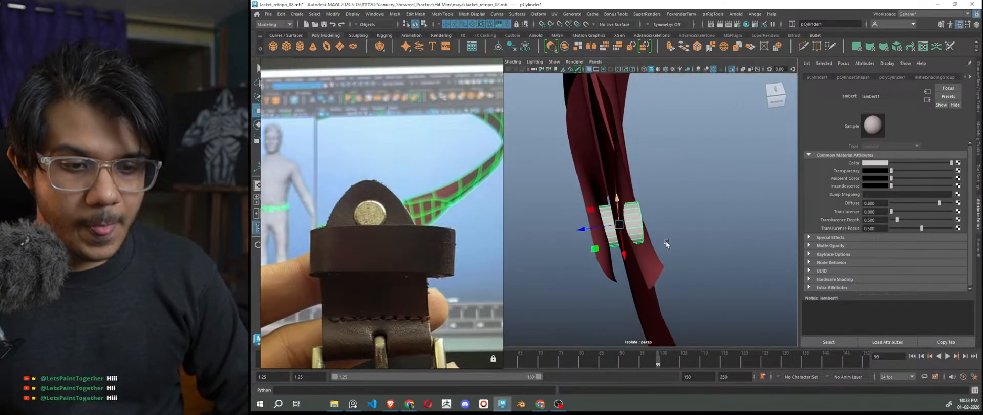
pyautogui.moveTo(596, 228); pyautogui.dragTo(598, 227)
pyautogui.keyDown('alt'); pyautogui.moveTo(599, 226); pyautogui.dragTo(688, 271); pyautogui.keyUp('alt')
pyautogui.click(678, 311)
pyautogui.scroll(-7, 667, 319)
pyautogui.moveTo(667, 320)
pyautogui.keyDown('alt'); pyautogui.mouseDown()
pyautogui.moveTo(685, 303)
pyautogui.moveTo(675, 306)
pyautogui.mouseUp(); pyautogui.keyUp('alt')
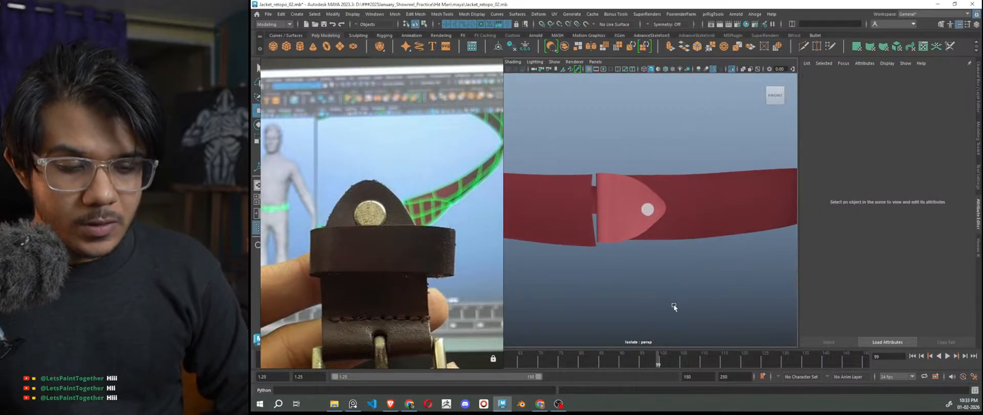
# Study the belt loop and strap construction in the reference photos and compare them with the riveted belt model
pyautogui.scroll(-5, 606, 264)
pyautogui.keyDown('alt'); pyautogui.moveTo(607, 264); pyautogui.dragTo(694, 260); pyautogui.keyUp('alt')
pyautogui.scroll(6, 668, 246)
pyautogui.scroll(-7, 708, 274)
pyautogui.scroll(-5, 399, 267)
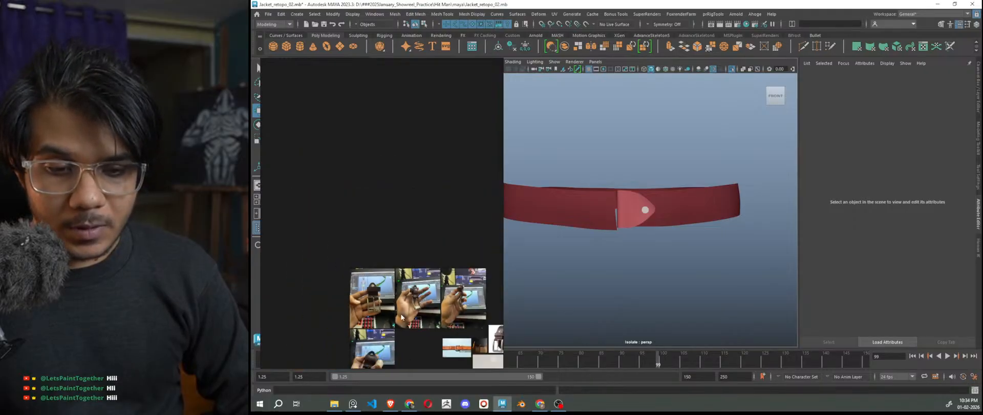
pyautogui.scroll(6, 414, 293)
pyautogui.scroll(3, 404, 295)
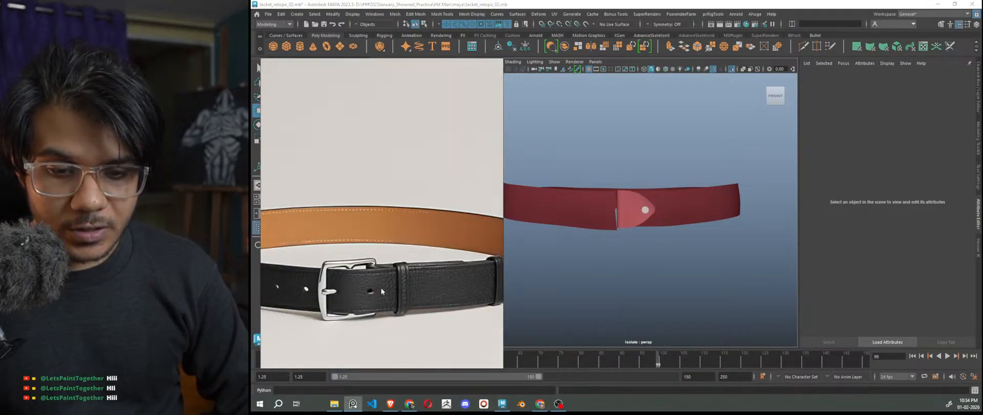
pyautogui.scroll(2, 389, 282)
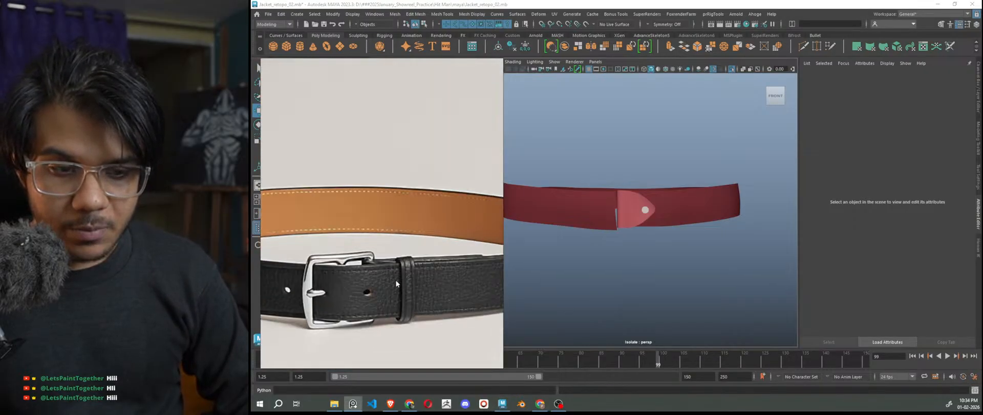
pyautogui.scroll(-8, 397, 283)
pyautogui.scroll(8, 391, 210)
pyautogui.keyDown('alt'); pyautogui.moveTo(568, 207); pyautogui.dragTo(682, 287); pyautogui.keyUp('alt')
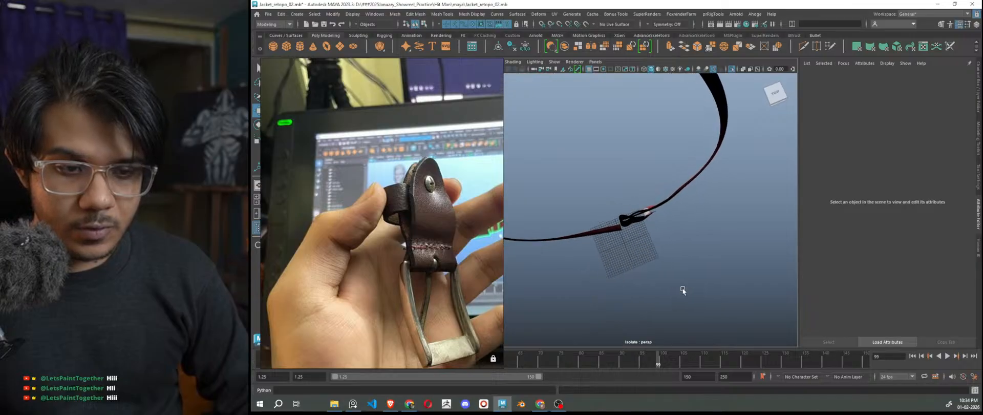
pyautogui.scroll(10, 645, 246)
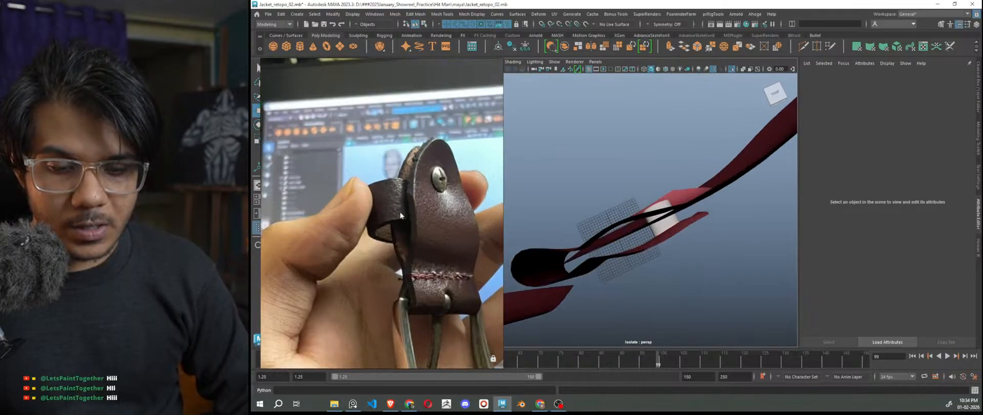
pyautogui.keyDown('alt'); pyautogui.moveTo(660, 244); pyautogui.dragTo(606, 215); pyautogui.keyUp('alt')
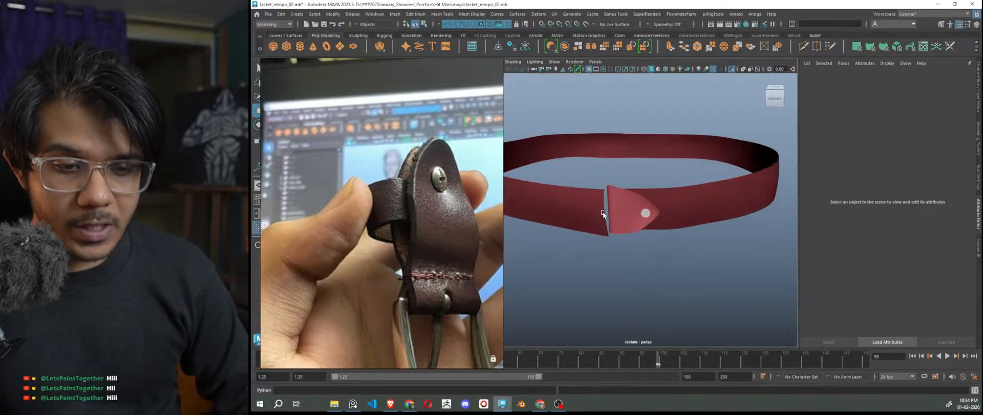
pyautogui.click(598, 205)
pyautogui.moveTo(594, 178); pyautogui.dragTo(595, 203, button='right')
pyautogui.click(593, 202)
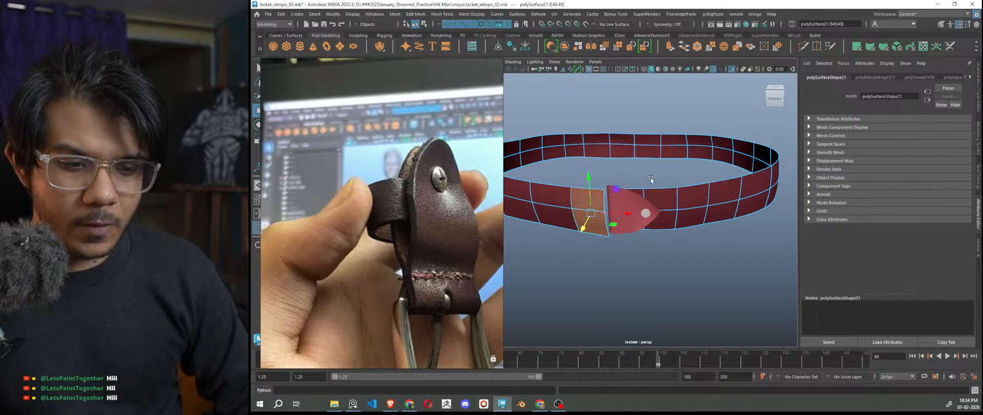
pyautogui.moveTo(687, 111); pyautogui.dragTo(725, 98, button='right')
pyautogui.click(718, 114)
# Make the folded strap tip a live surface and Quad Draw a vertical strip of two quads beside the rivet
pyautogui.click(665, 224)
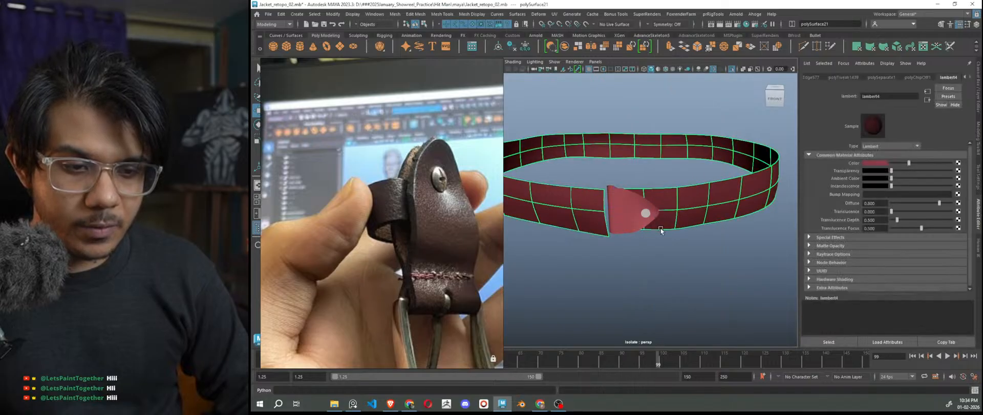
pyautogui.scroll(4, 626, 211)
pyautogui.click(625, 211)
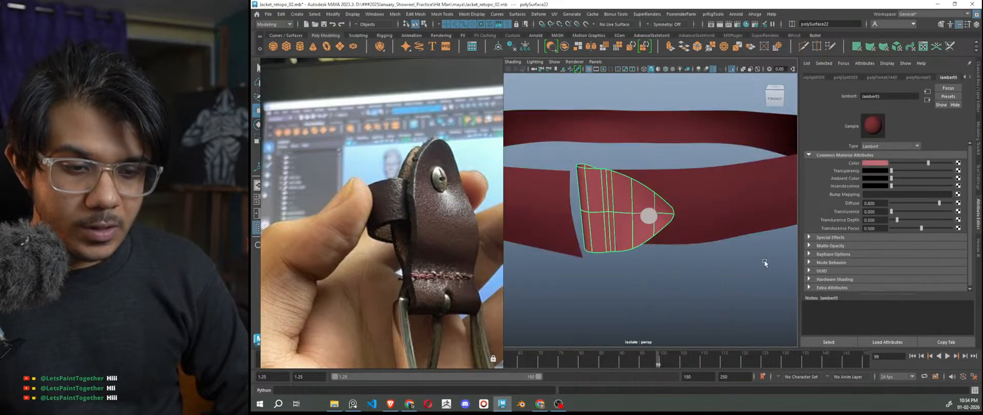
pyautogui.click(586, 24)
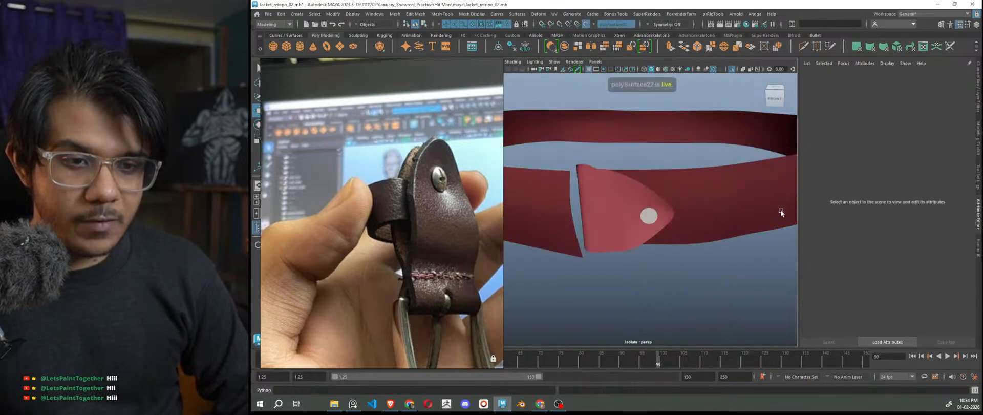
pyautogui.click(977, 153)
pyautogui.click(947, 295)
pyautogui.click(657, 178)
pyautogui.click(660, 207)
pyautogui.keyDown('shift'); pyautogui.click(667, 204); pyautogui.keyUp('shift')
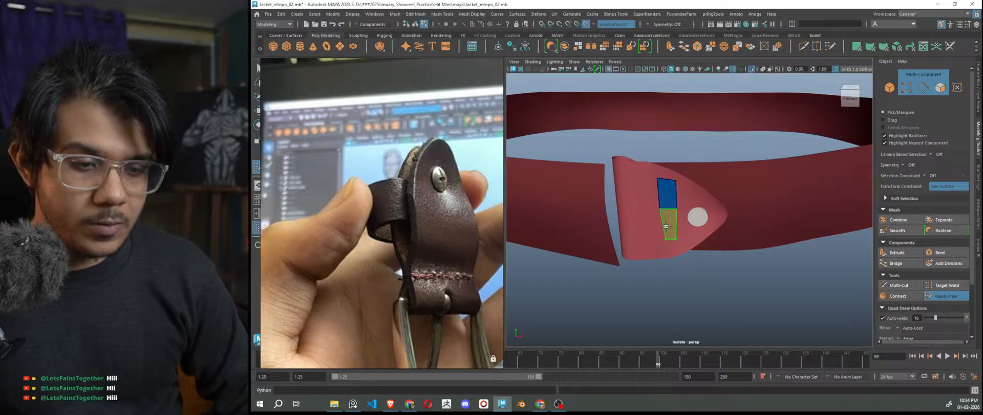
# Turn off the live surface and offset the new quad strip slightly outward from the strap tip
pyautogui.press('w')
pyautogui.rightClick(713, 145)
pyautogui.moveTo(714, 147); pyautogui.dragTo(738, 134, button='right')
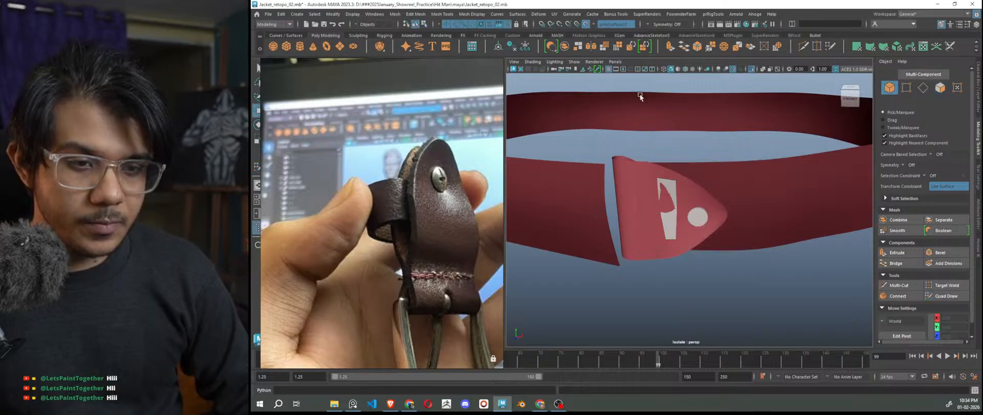
pyautogui.click(586, 25)
pyautogui.click(674, 192)
pyautogui.keyDown('alt'); pyautogui.moveTo(674, 191); pyautogui.dragTo(707, 316); pyautogui.keyUp('alt')
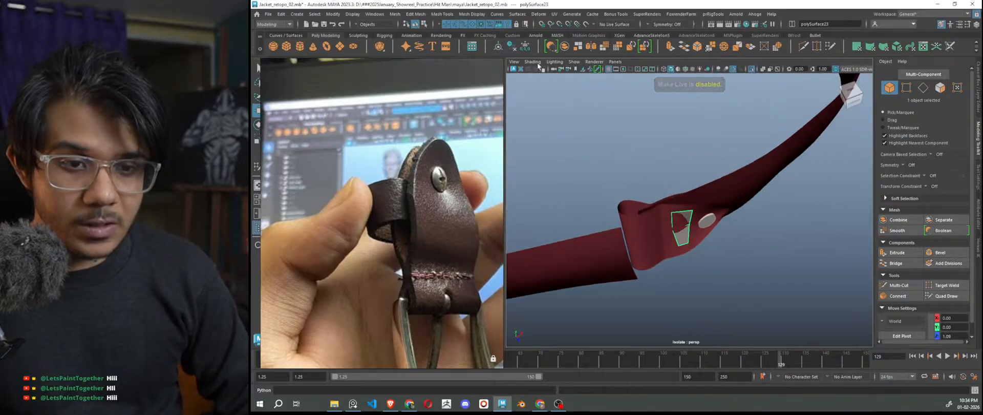
pyautogui.press('w')
pyautogui.moveTo(697, 261)
pyautogui.mouseDown()
pyautogui.moveTo(708, 270)
pyautogui.moveTo(703, 263)
pyautogui.mouseUp()
pyautogui.click(800, 307)
pyautogui.click(674, 191)
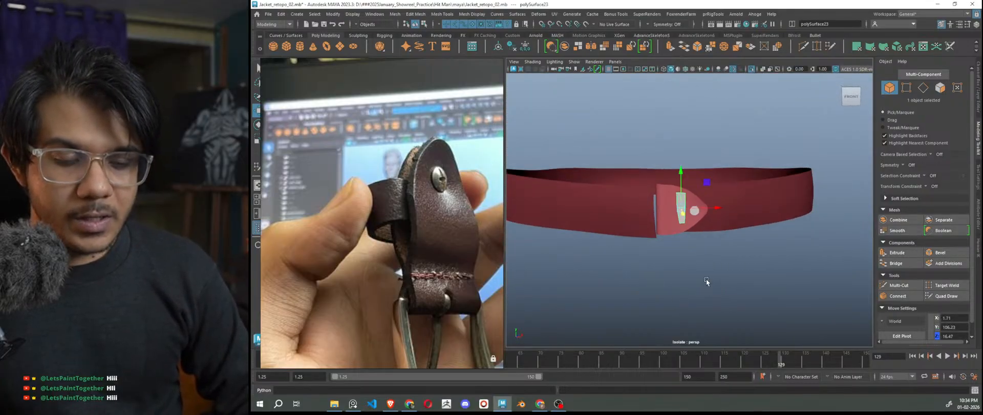
# Straighten the strip into an even rectangle by aligning its side vertices in the front view
pyautogui.scroll(3, 690, 260)
pyautogui.moveTo(731, 97); pyautogui.dragTo(694, 98, button='right')
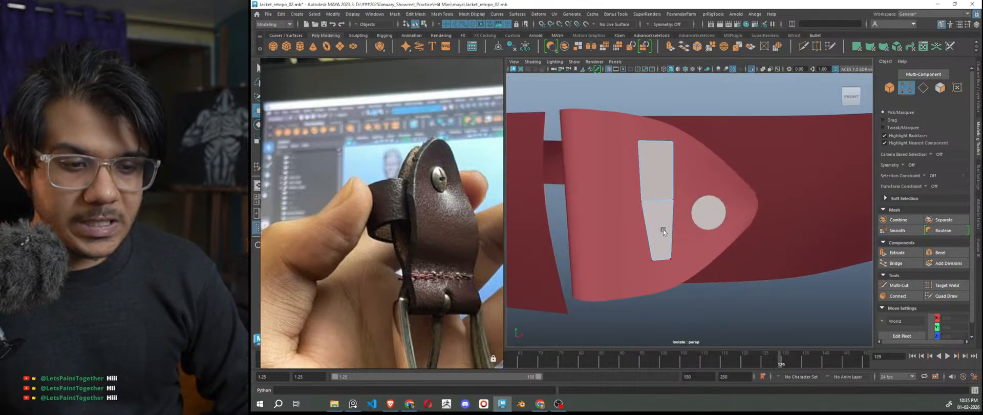
pyautogui.click(652, 259)
pyautogui.moveTo(688, 260); pyautogui.dragTo(680, 261)
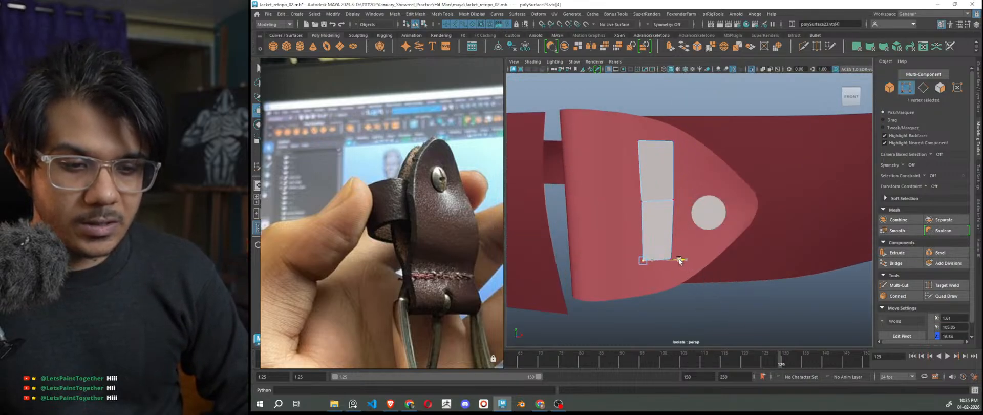
pyautogui.click(642, 201)
pyautogui.moveTo(678, 202); pyautogui.dragTo(675, 204)
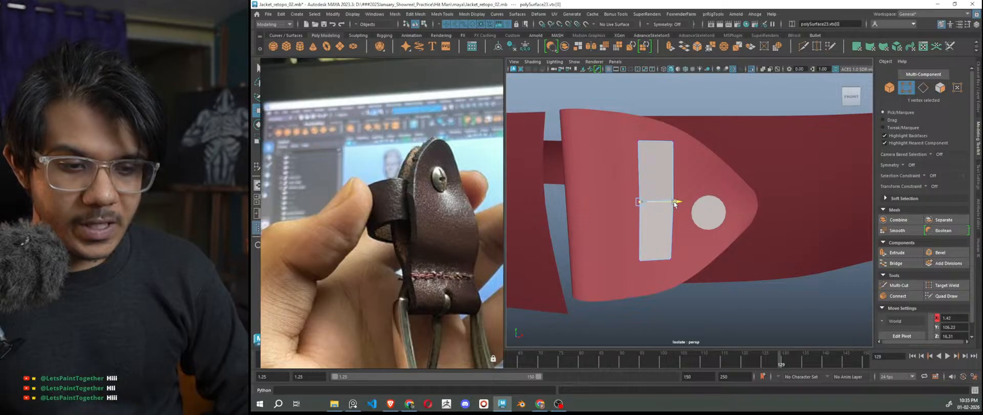
pyautogui.click(673, 262)
pyautogui.moveTo(695, 260); pyautogui.dragTo(698, 260)
pyautogui.click(673, 202)
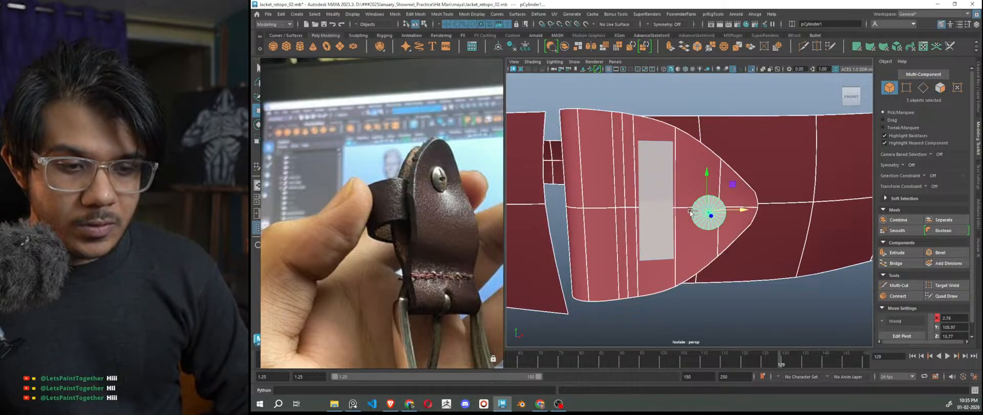
pyautogui.moveTo(695, 203); pyautogui.dragTo(702, 200)
pyautogui.click(676, 142)
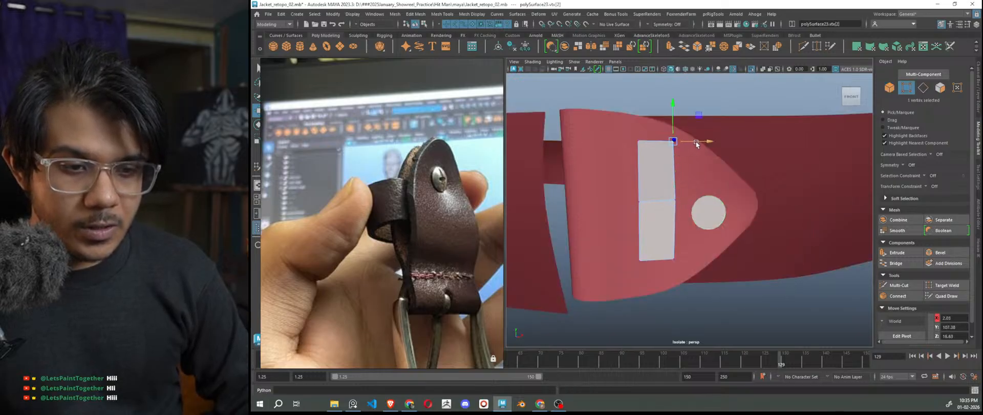
pyautogui.click(739, 323)
# Assign a new Lambert material to the quad strip and show its material attributes
pyautogui.scroll(-6, 738, 324)
pyautogui.keyDown('alt'); pyautogui.moveTo(737, 325); pyautogui.dragTo(776, 347); pyautogui.keyUp('alt')
pyautogui.moveTo(807, 174); pyautogui.dragTo(821, 144, button='right')
pyautogui.click(817, 154)
pyautogui.scroll(5, 685, 237)
pyautogui.click(693, 223)
pyautogui.moveTo(692, 223); pyautogui.dragTo(753, 334, button='right')
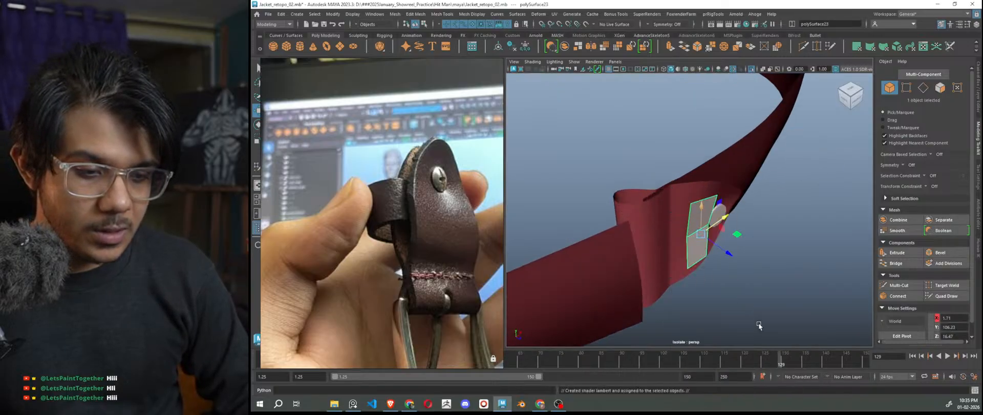
pyautogui.click(681, 257)
pyautogui.keyDown('alt'); pyautogui.moveTo(681, 259); pyautogui.dragTo(641, 228); pyautogui.keyUp('alt')
pyautogui.click(629, 224)
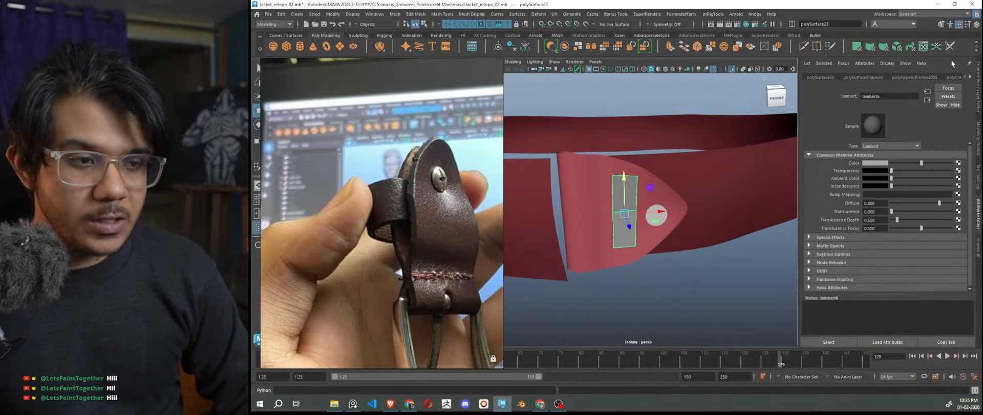
pyautogui.moveTo(647, 97); pyautogui.dragTo(665, 91, button='right')
pyautogui.click(665, 91)
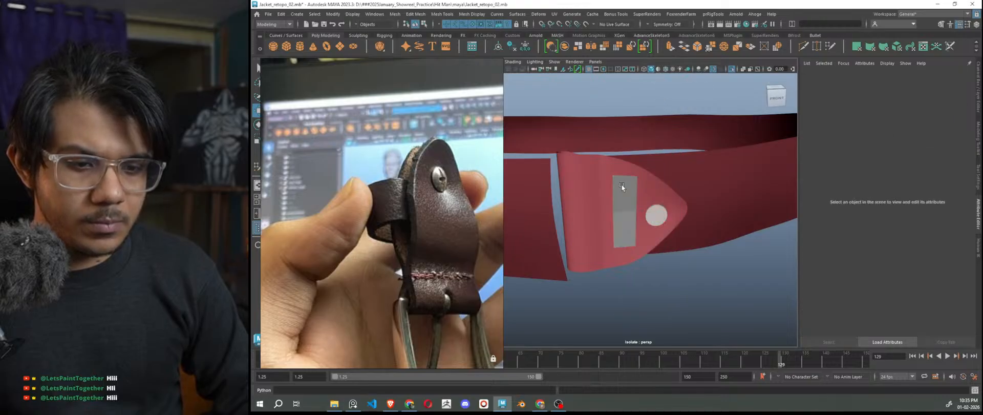
pyautogui.click(631, 193)
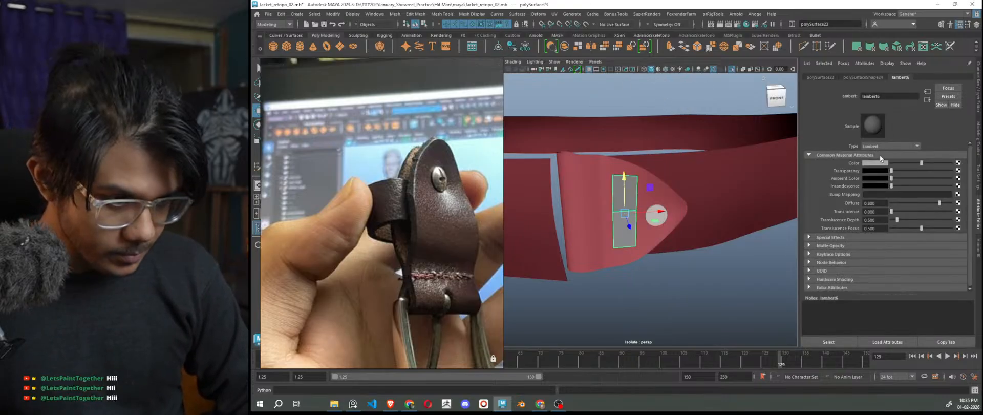
# Sample the strap's red as the strip's material color and darken it to a deep maroon
pyautogui.click(882, 166)
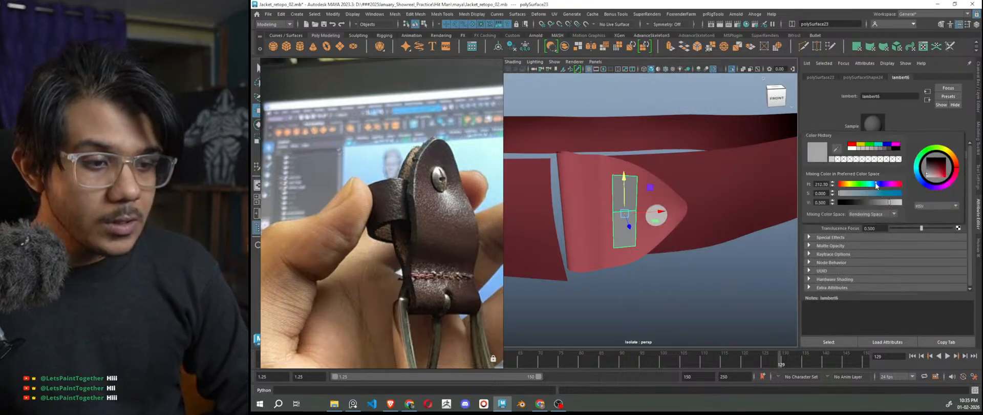
pyautogui.click(878, 194)
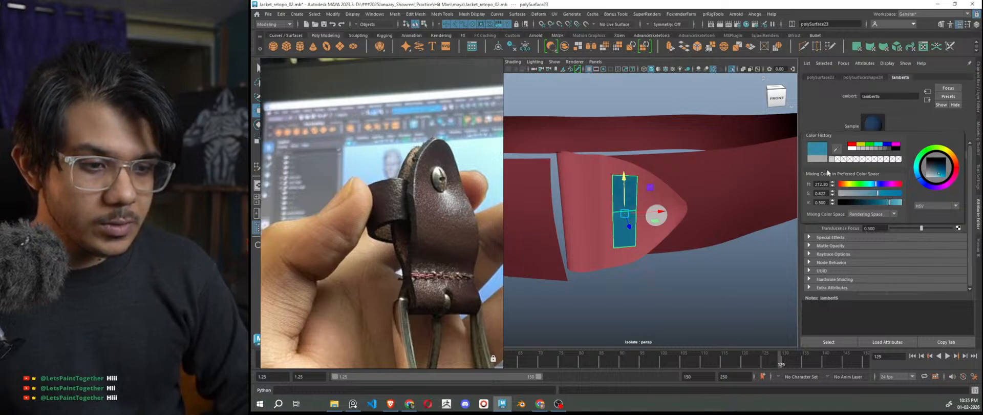
pyautogui.click(836, 149)
pyautogui.click(588, 193)
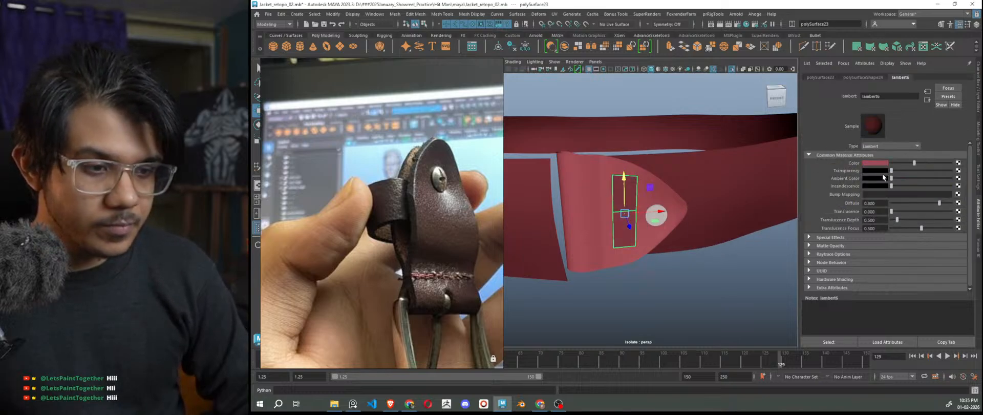
pyautogui.moveTo(909, 162); pyautogui.dragTo(901, 163)
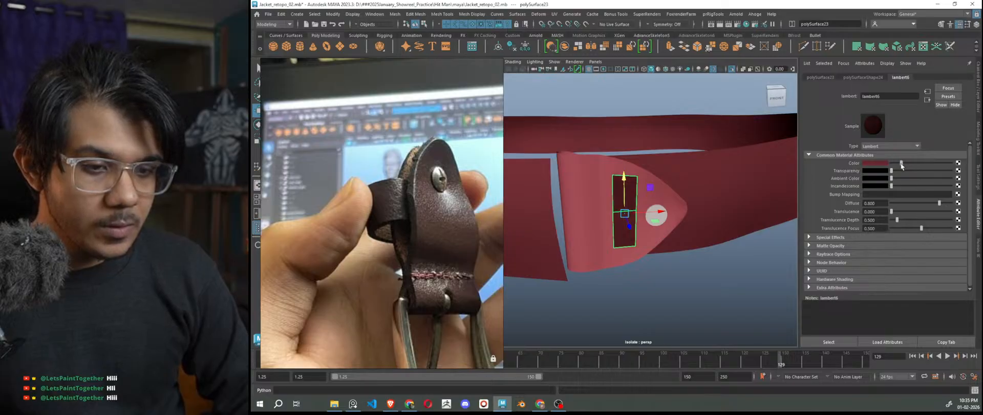
pyautogui.moveTo(718, 99); pyautogui.dragTo(762, 86, button='right')
pyautogui.click(710, 293)
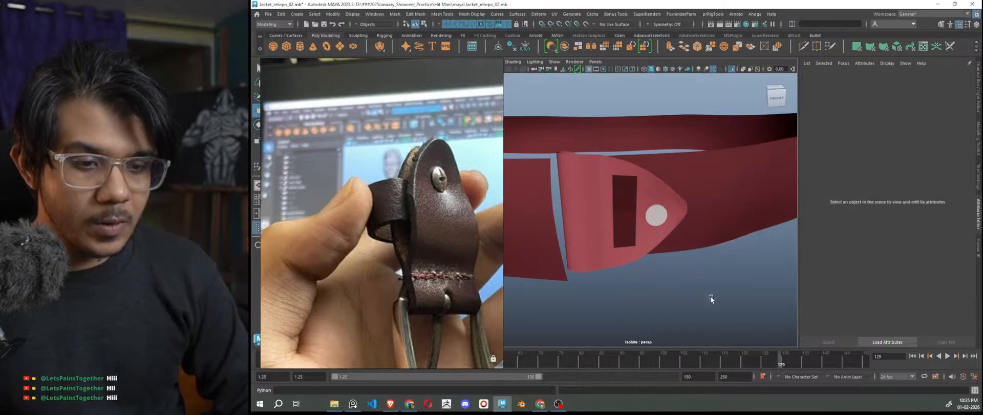
# Stretch the strip vertically beyond the tip's upper and lower edges and place it behind the folded tip
pyautogui.keyDown('alt'); pyautogui.moveTo(711, 293); pyautogui.dragTo(687, 294, button='right'); pyautogui.keyUp('alt')
pyautogui.keyDown('alt'); pyautogui.moveTo(686, 293); pyautogui.dragTo(662, 271); pyautogui.keyUp('alt')
pyautogui.click(649, 237)
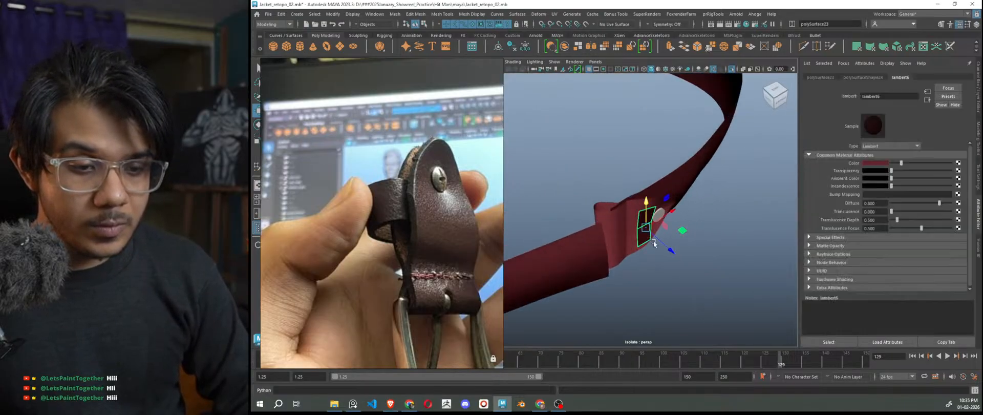
pyautogui.keyDown('alt'); pyautogui.moveTo(706, 301); pyautogui.dragTo(633, 264); pyautogui.keyUp('alt')
pyautogui.press('f')
pyautogui.press('r')
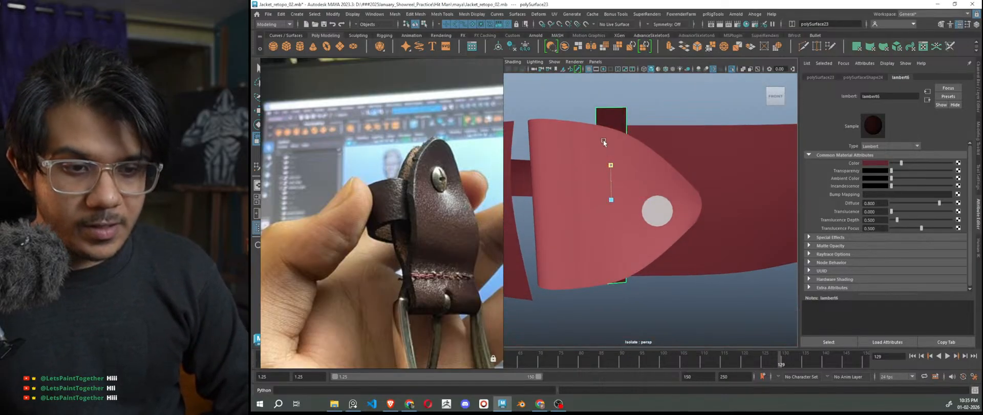
pyautogui.press('w')
pyautogui.moveTo(610, 163); pyautogui.dragTo(608, 173)
# Widen the strip behind the tip and adjust its lower corner to even out the protruding ends
pyautogui.click(696, 316)
pyautogui.keyDown('alt'); pyautogui.moveTo(669, 294); pyautogui.dragTo(632, 229); pyautogui.keyUp('alt')
pyautogui.click(616, 173)
pyautogui.keyDown('alt'); pyautogui.moveTo(616, 173); pyautogui.dragTo(652, 209); pyautogui.keyUp('alt')
pyautogui.press('e')
pyautogui.press('r')
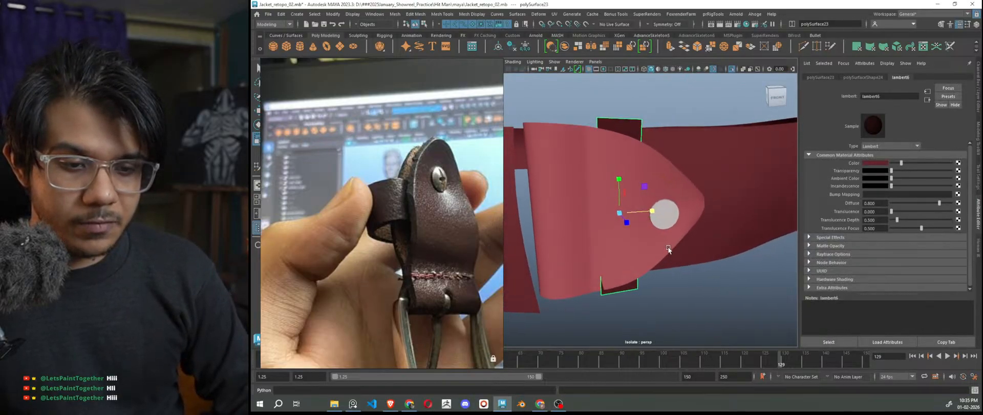
pyautogui.moveTo(687, 112); pyautogui.dragTo(689, 92, button='right')
pyautogui.click(603, 287)
pyautogui.keyDown('alt'); pyautogui.moveTo(604, 286); pyautogui.dragTo(652, 298); pyautogui.keyUp('alt')
pyautogui.moveTo(685, 118); pyautogui.dragTo(700, 112, button='right')
pyautogui.click(693, 287)
pyautogui.scroll(-6, 693, 287)
pyautogui.keyDown('alt'); pyautogui.moveTo(693, 288); pyautogui.dragTo(650, 287); pyautogui.keyUp('alt')
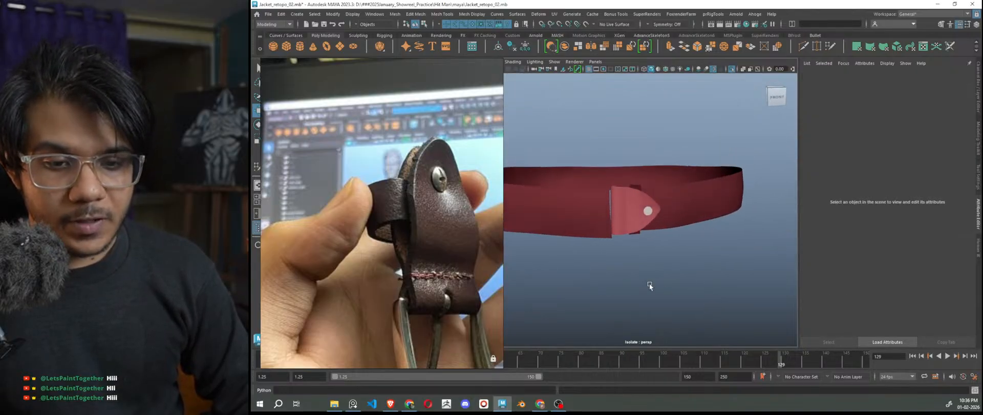
pyautogui.scroll(5, 650, 286)
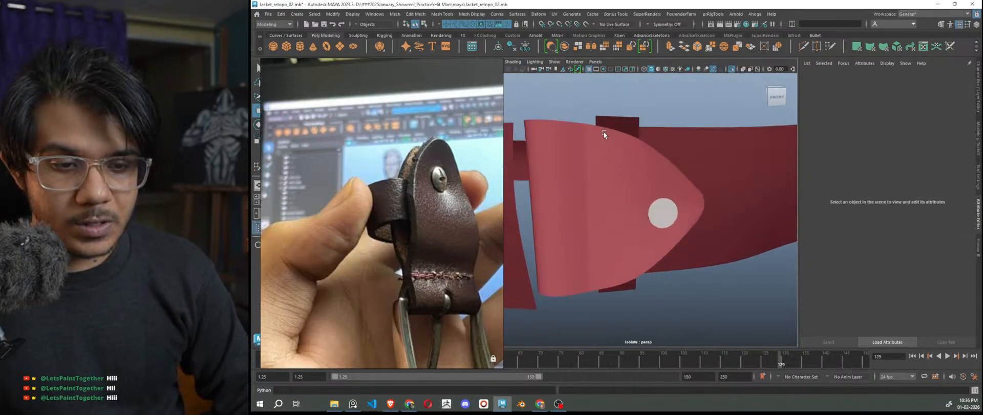
# Extrude the strip's upper and lower end edges forward past the front of the folded tip
pyautogui.click(629, 127)
pyautogui.moveTo(627, 122); pyautogui.dragTo(622, 110, button='right')
pyautogui.click(621, 116)
pyautogui.keyDown('alt'); pyautogui.moveTo(628, 183); pyautogui.dragTo(665, 199); pyautogui.keyUp('alt')
pyautogui.keyDown('shift'); pyautogui.moveTo(669, 150); pyautogui.dragTo(681, 161); pyautogui.keyUp('shift')
pyautogui.keyDown('shift'); pyautogui.click(650, 289); pyautogui.keyUp('shift')
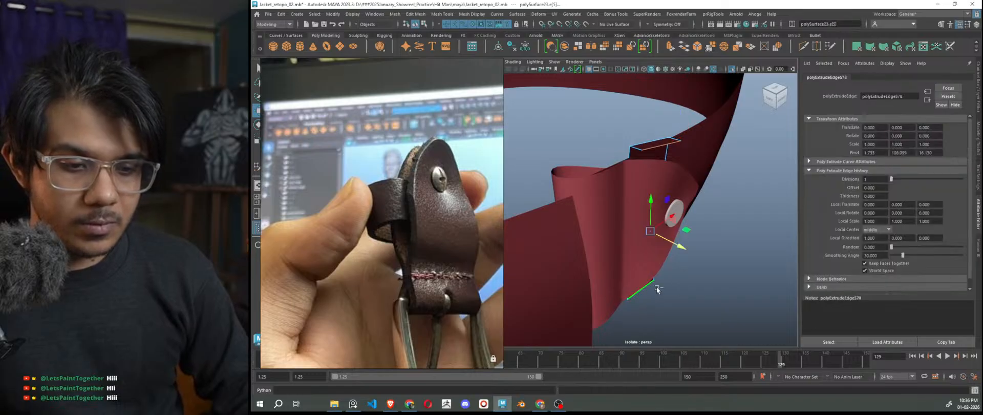
pyautogui.hotkey('ctrl', 'z')
pyautogui.hotkey('ctrl', 'z')
pyautogui.keyDown('shift'); pyautogui.click(647, 290); pyautogui.keyUp('shift')
pyautogui.keyDown('shift'); pyautogui.moveTo(671, 242); pyautogui.dragTo(686, 252); pyautogui.keyUp('shift')
pyautogui.click(739, 266)
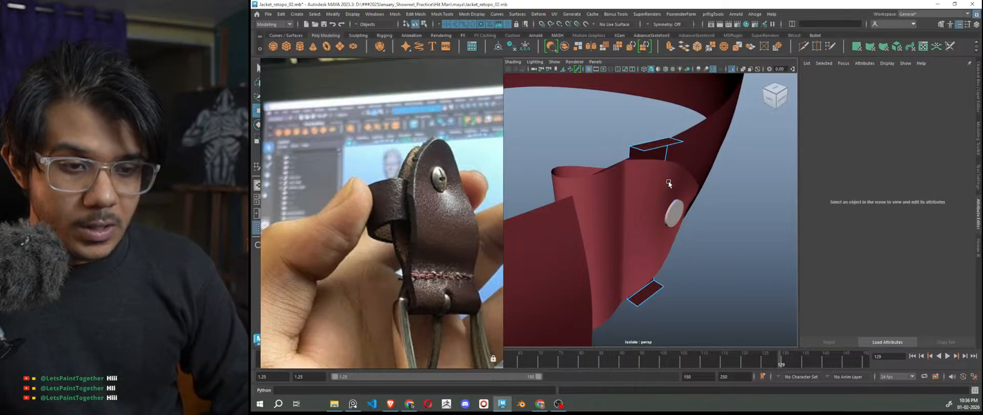
# Bridge the two extruded edges across the front with 1 division to close the belt loop
pyautogui.click(666, 147)
pyautogui.keyDown('shift'); pyautogui.click(650, 302); pyautogui.keyUp('shift')
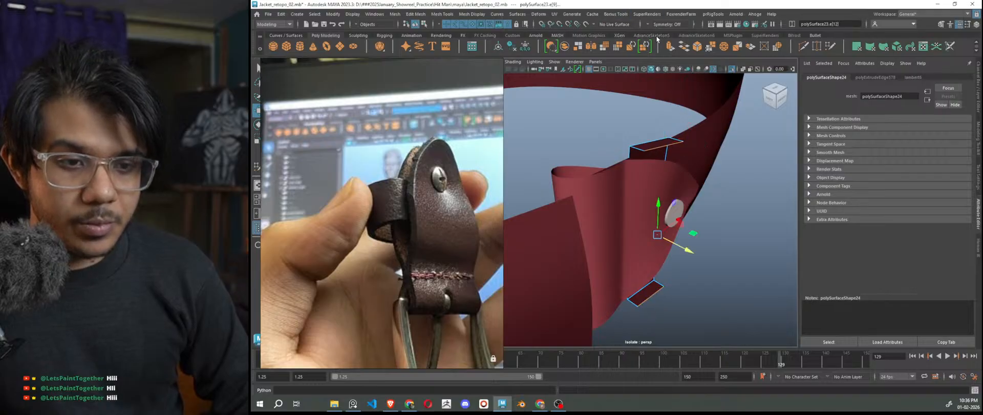
pyautogui.click(685, 48)
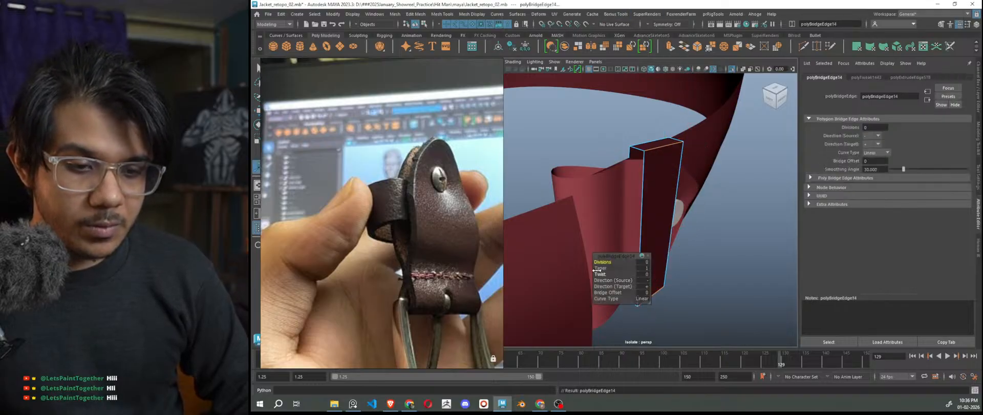
pyautogui.press('w')
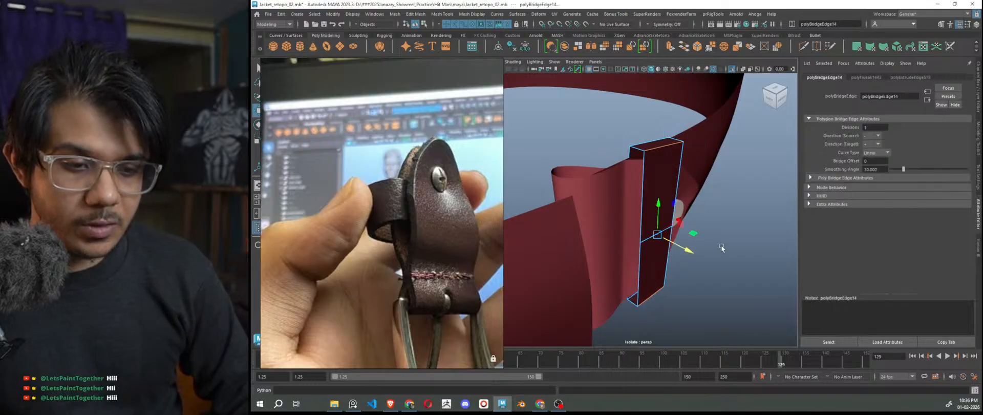
pyautogui.click(721, 245)
pyautogui.scroll(-5, 737, 258)
pyautogui.keyDown('alt'); pyautogui.moveTo(736, 258); pyautogui.dragTo(694, 251); pyautogui.keyUp('alt')
pyautogui.moveTo(657, 110); pyautogui.dragTo(677, 99, button='right')
# Compare the closed belt loop's width and placement with the reference photo of the real strap
pyautogui.scroll(-10, 359, 245)
pyautogui.scroll(8, 325, 264)
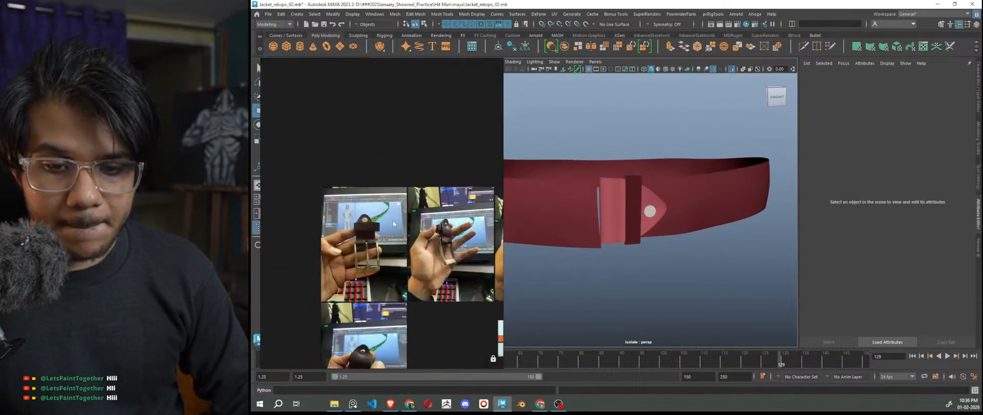
pyautogui.keyDown('alt'); pyautogui.moveTo(680, 285); pyautogui.dragTo(644, 235); pyautogui.keyUp('alt')
pyautogui.click(653, 219)
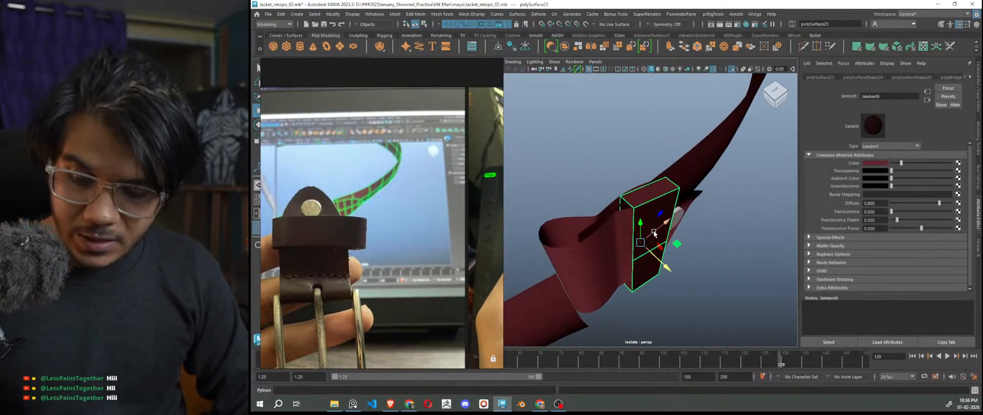
pyautogui.hotkey('ctrl', 'z')
pyautogui.click(717, 311)
pyautogui.keyDown('alt'); pyautogui.moveTo(723, 314); pyautogui.dragTo(685, 278); pyautogui.keyUp('alt')
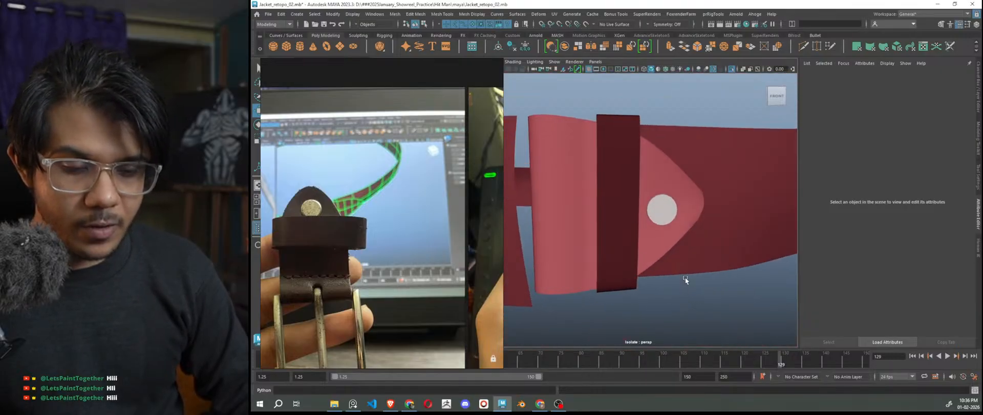
pyautogui.scroll(-5, 681, 287)
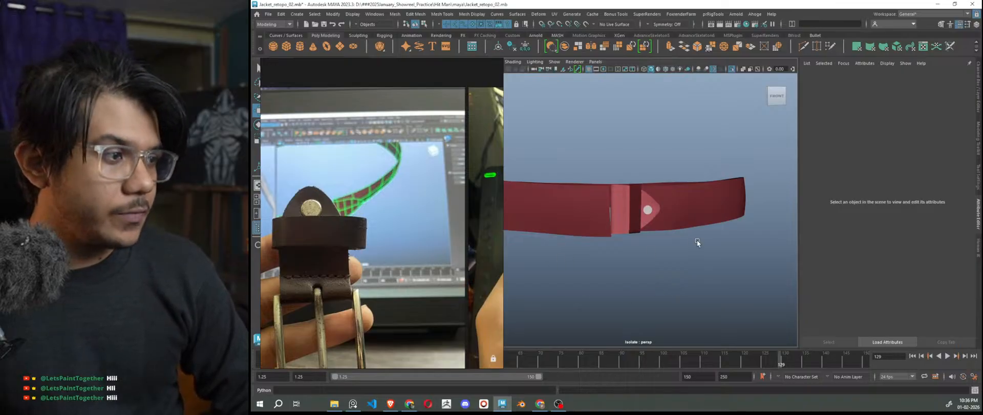
# Save the scene over the backup file Jacket_retopo_02_bkup.mb, and save it again as Jacket_retopo_02.mb
pyautogui.keyDown('alt'); pyautogui.moveTo(696, 240); pyautogui.dragTo(714, 247); pyautogui.keyUp('alt')
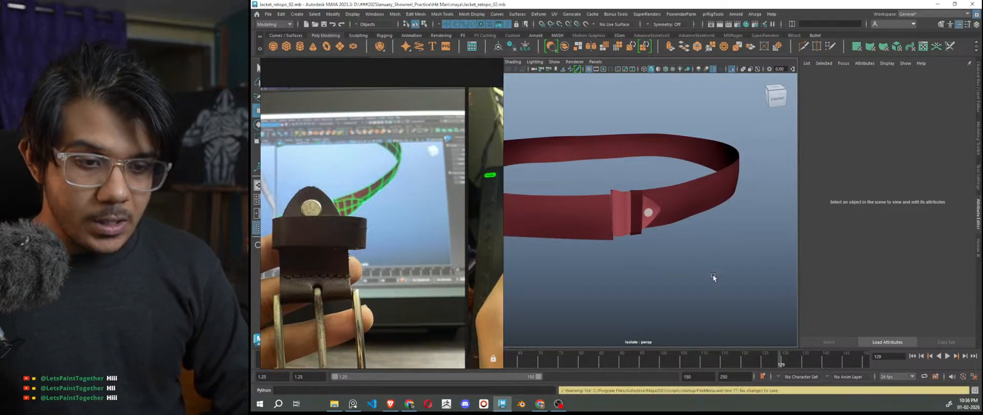
pyautogui.hotkey('ctrl', 'shift', 's')
pyautogui.doubleClick(643, 152)
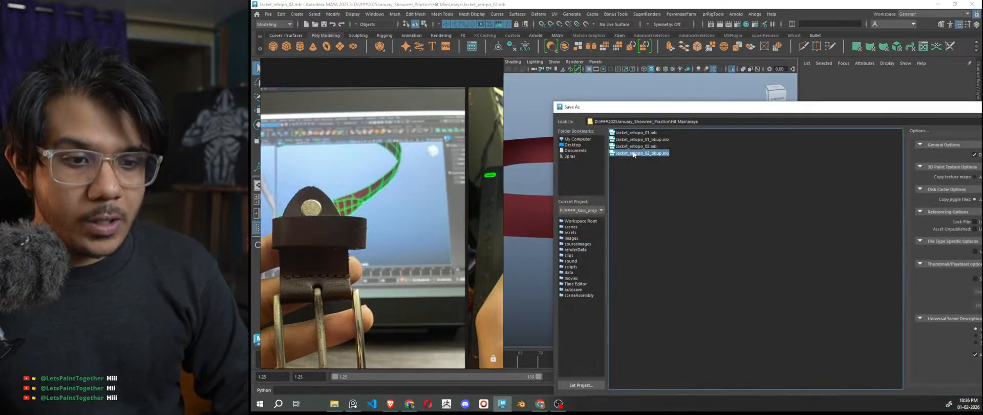
pyautogui.click(830, 274)
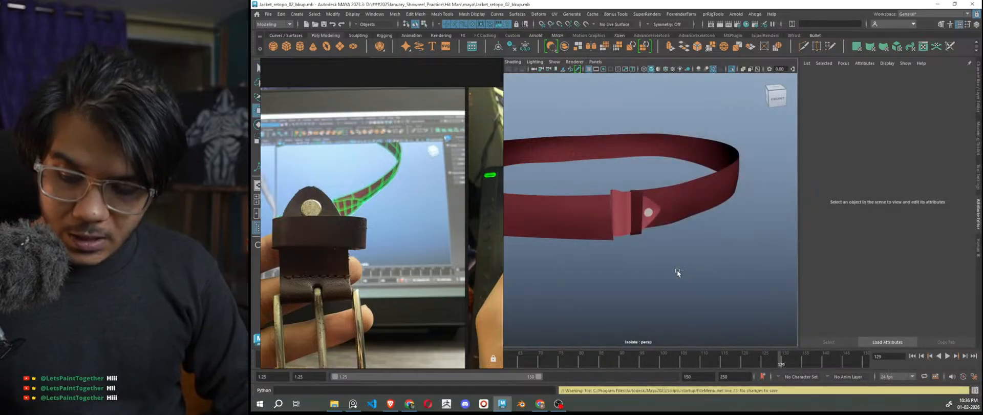
pyautogui.hotkey('ctrl', 'shift', 's')
pyautogui.doubleClick(635, 147)
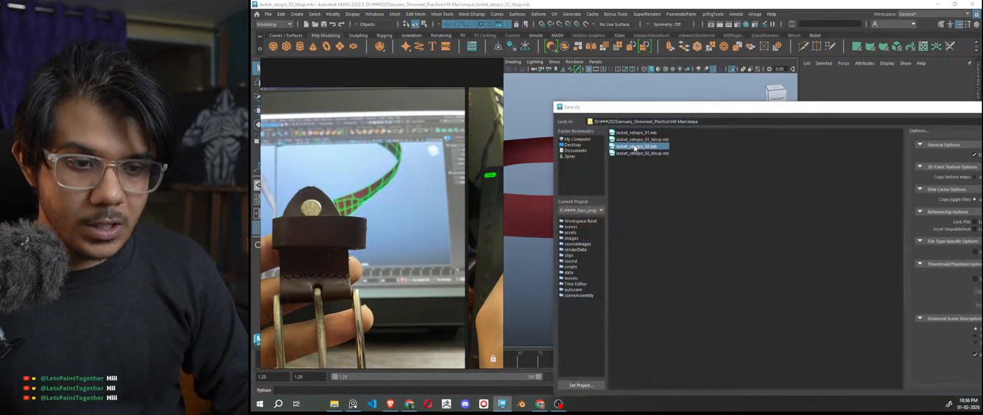
pyautogui.click(830, 275)
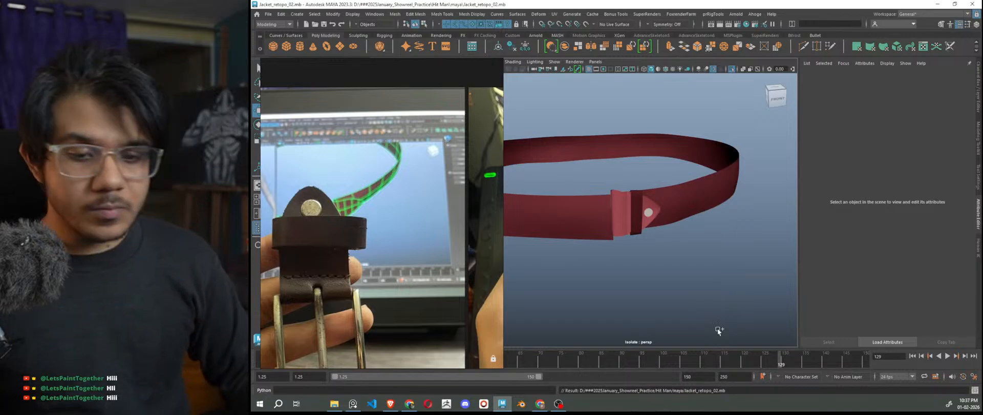
# Compare the buckle, prong and stitched fold in the reference photo with the modelled folded strap tip and rivet
pyautogui.scroll(-5, 355, 292)
pyautogui.moveTo(351, 328); pyautogui.dragTo(364, 234, button='middle')
pyautogui.scroll(5, 362, 220)
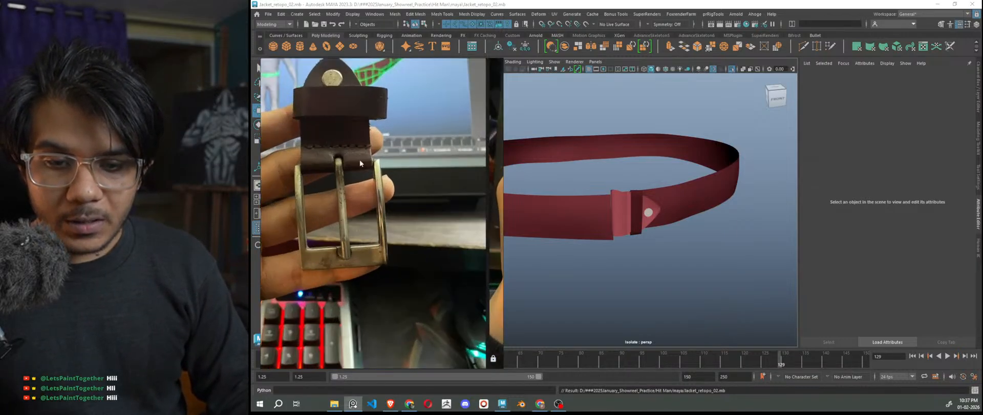
pyautogui.keyDown('alt'); pyautogui.moveTo(700, 244); pyautogui.dragTo(633, 188); pyautogui.keyUp('alt')
pyautogui.keyDown('alt'); pyautogui.moveTo(573, 202); pyautogui.dragTo(646, 215); pyautogui.keyUp('alt')
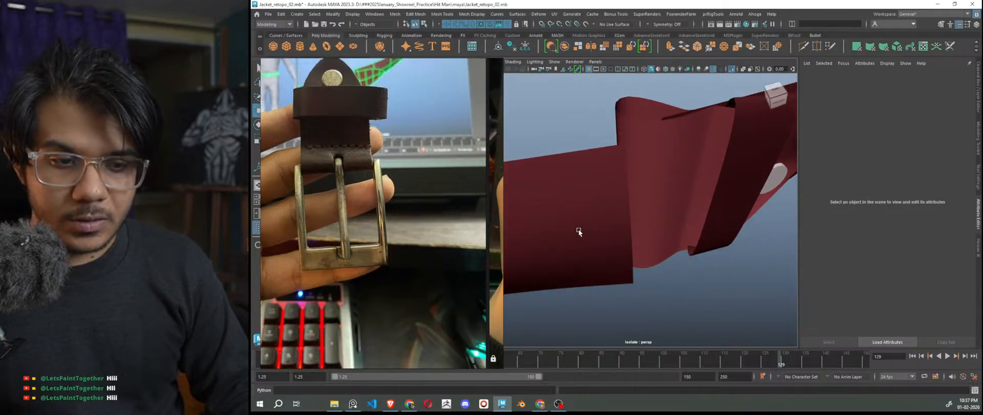
pyautogui.click(678, 186)
pyautogui.press('f')
pyautogui.scroll(3, 340, 154)
pyautogui.scroll(3, 340, 154)
pyautogui.keyDown('alt'); pyautogui.moveTo(643, 223); pyautogui.dragTo(625, 208); pyautogui.keyUp('alt')
pyautogui.scroll(-3, 431, 207)
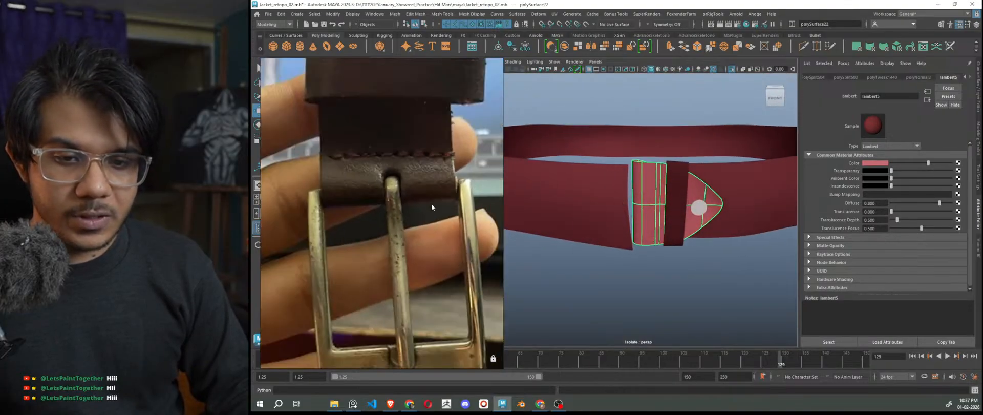
pyautogui.scroll(-3, 430, 205)
pyautogui.scroll(4, 643, 205)
pyautogui.keyDown('alt'); pyautogui.moveTo(754, 215); pyautogui.dragTo(653, 224, button='middle'); pyautogui.keyUp('alt')
pyautogui.scroll(4, 654, 225)
pyautogui.moveTo(654, 224)
pyautogui.keyDown('alt'); pyautogui.mouseDown()
pyautogui.moveTo(674, 254)
pyautogui.moveTo(671, 227)
pyautogui.mouseUp(); pyautogui.keyUp('alt')
pyautogui.click(656, 234)
pyautogui.click(706, 294)
pyautogui.keyDown('alt'); pyautogui.moveTo(707, 293); pyautogui.dragTo(722, 285); pyautogui.keyUp('alt')
pyautogui.keyDown('alt'); pyautogui.moveTo(673, 235); pyautogui.dragTo(682, 277); pyautogui.keyUp('alt')
pyautogui.click(660, 218)
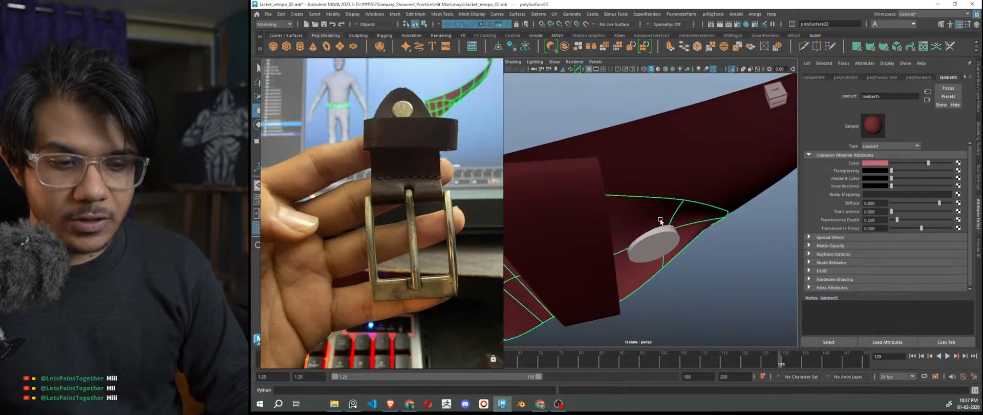
# Isolate the rivet, folded strap tip, belt loop and belt together in the viewport
pyautogui.hotkey('ctrl', '1')
pyautogui.hotkey('ctrl', '1')
pyautogui.keyDown('alt'); pyautogui.moveTo(675, 251); pyautogui.dragTo(687, 268); pyautogui.keyUp('alt')
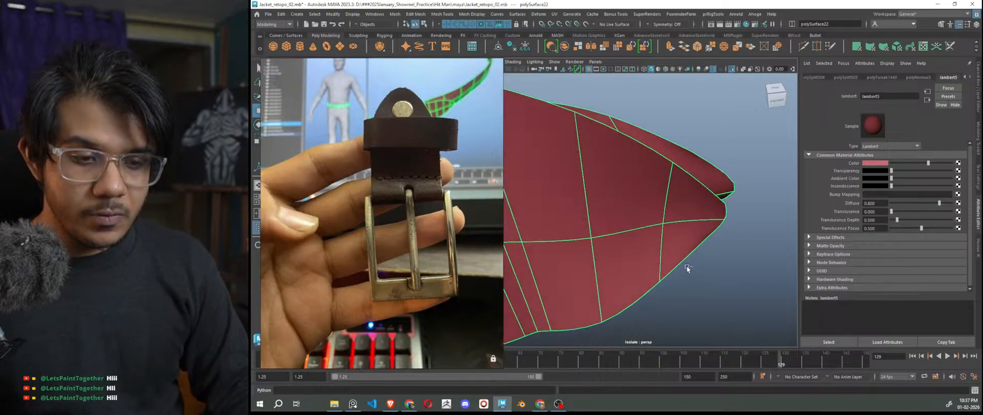
pyautogui.hotkey('ctrl', '1')
pyautogui.click(658, 230)
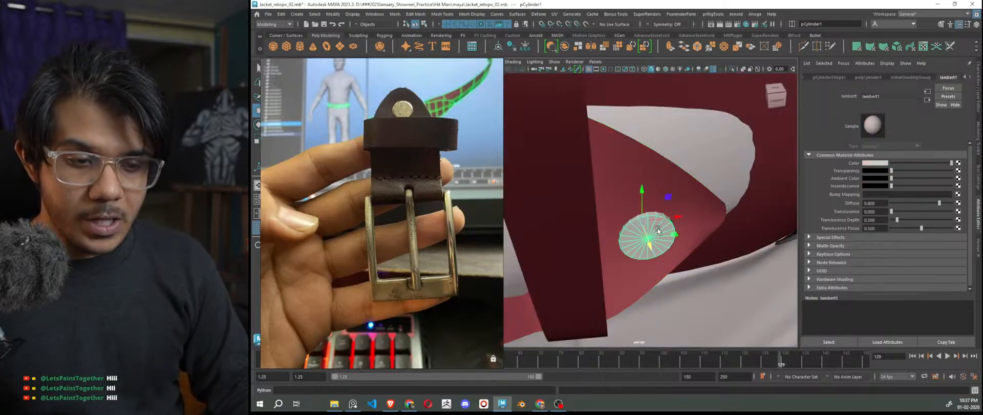
pyautogui.keyDown('shift'); pyautogui.click(696, 198); pyautogui.keyUp('shift')
pyautogui.scroll(-5, 687, 214)
pyautogui.keyDown('shift'); pyautogui.click(721, 176); pyautogui.keyUp('shift')
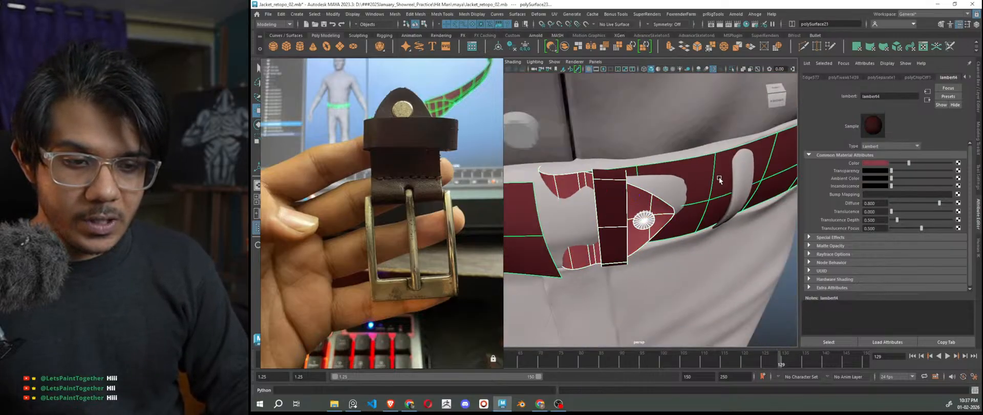
pyautogui.hotkey('ctrl', '1')
pyautogui.click(755, 295)
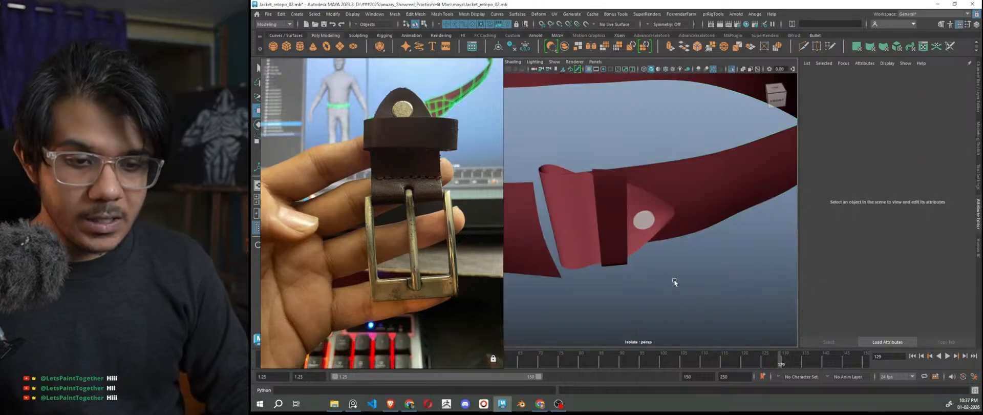
# Examine the prong hole in the strap fold and the buckles in the other belt reference photos
pyautogui.keyDown('alt'); pyautogui.moveTo(684, 281); pyautogui.dragTo(656, 269); pyautogui.keyUp('alt')
pyautogui.scroll(5, 429, 198)
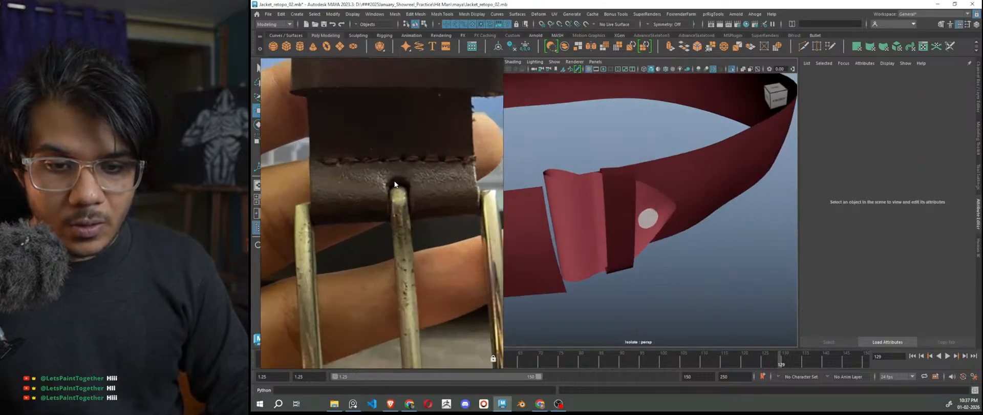
pyautogui.keyDown('alt'); pyautogui.moveTo(555, 248); pyautogui.dragTo(576, 243); pyautogui.keyUp('alt')
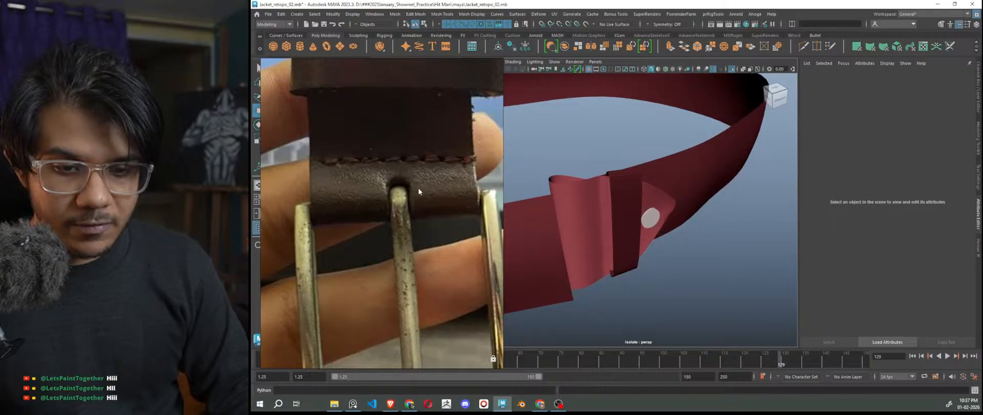
pyautogui.click(587, 237)
pyautogui.scroll(-10, 443, 258)
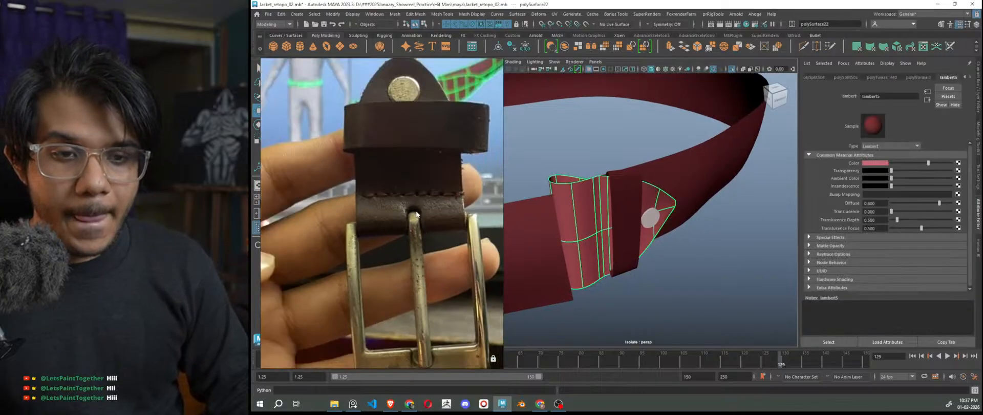
pyautogui.scroll(3, 456, 271)
pyautogui.moveTo(457, 271); pyautogui.dragTo(334, 261, button='middle')
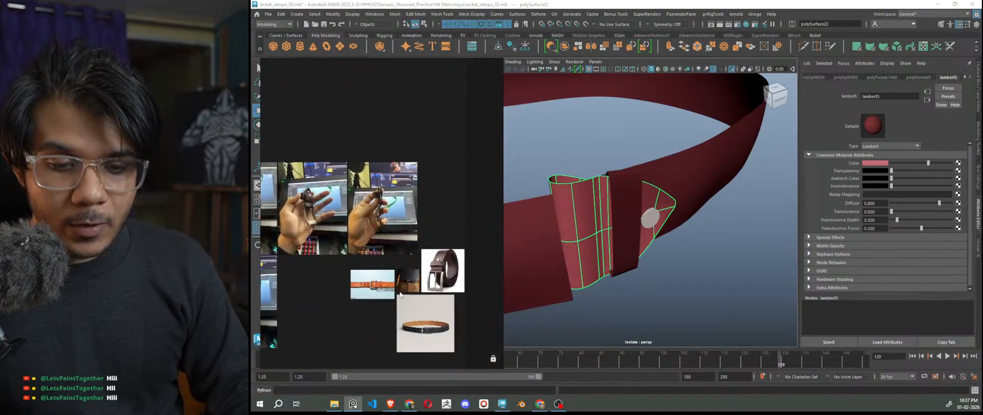
pyautogui.scroll(12, 381, 286)
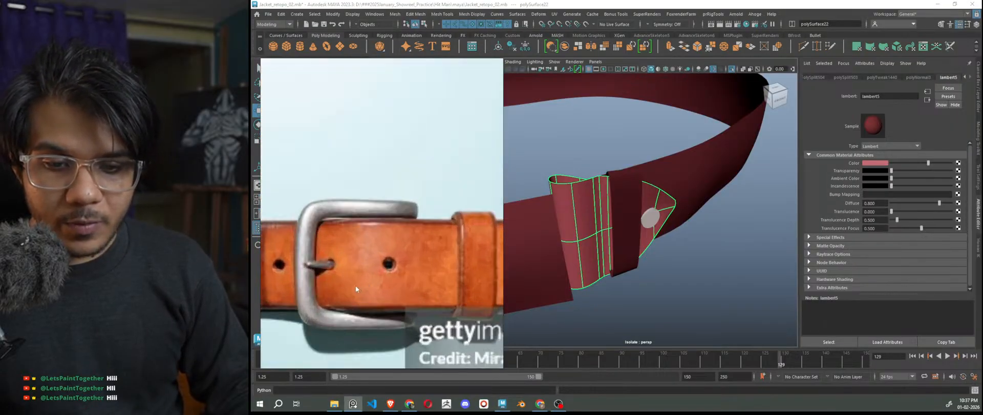
pyautogui.scroll(-8, 358, 289)
pyautogui.scroll(10, 438, 284)
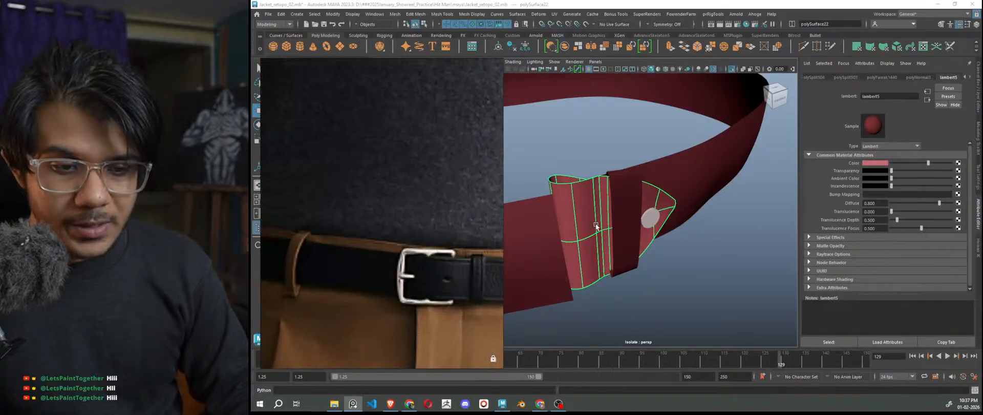
# Isolate the folded strap tip on its own in the viewport
pyautogui.click(727, 298)
pyautogui.click(590, 231)
pyautogui.hotkey('ctrl', '1')
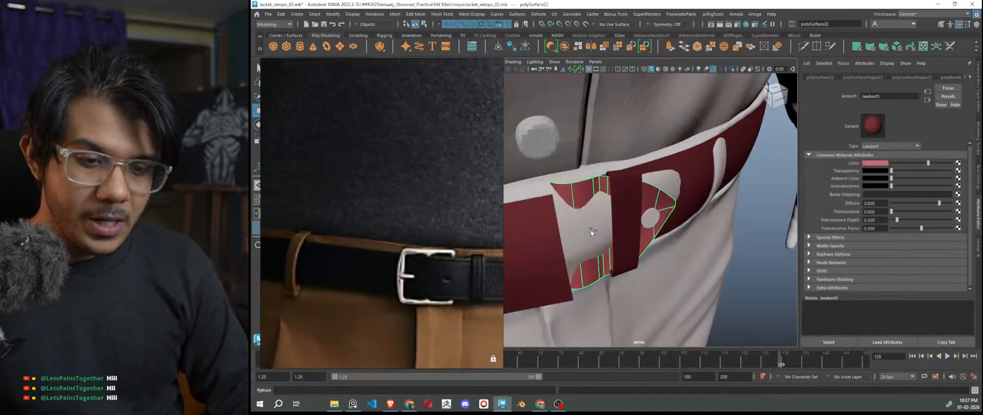
pyautogui.hotkey('ctrl', '1')
pyautogui.click(736, 285)
# Move the reference board aside and enlarge the photo of the prong hole in the strap fold
pyautogui.moveTo(399, 218); pyautogui.dragTo(344, 227, button='right')
pyautogui.scroll(-6, 343, 228)
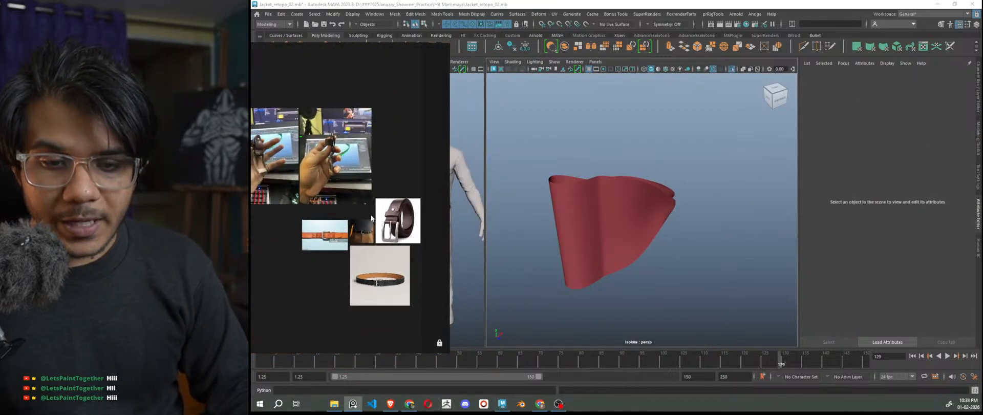
pyautogui.scroll(6, 295, 205)
pyautogui.scroll(4, 295, 205)
pyautogui.keyDown('alt'); pyautogui.moveTo(723, 238); pyautogui.dragTo(731, 268); pyautogui.keyUp('alt')
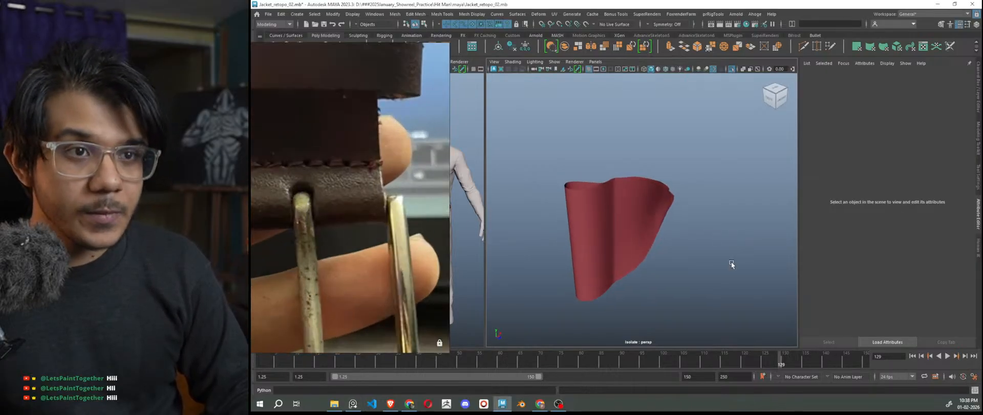
pyautogui.scroll(5, 631, 244)
pyautogui.keyDown('alt'); pyautogui.moveTo(585, 242); pyautogui.dragTo(619, 237); pyautogui.keyUp('alt')
# Bevel the vertical edge at the front of the strap's fold with a fraction of 0.5 and 1 segment, and check it smoothed
pyautogui.click(610, 212)
pyautogui.press('1')
pyautogui.press('f')
pyautogui.moveTo(612, 217); pyautogui.dragTo(602, 191, button='right')
pyautogui.click(602, 191)
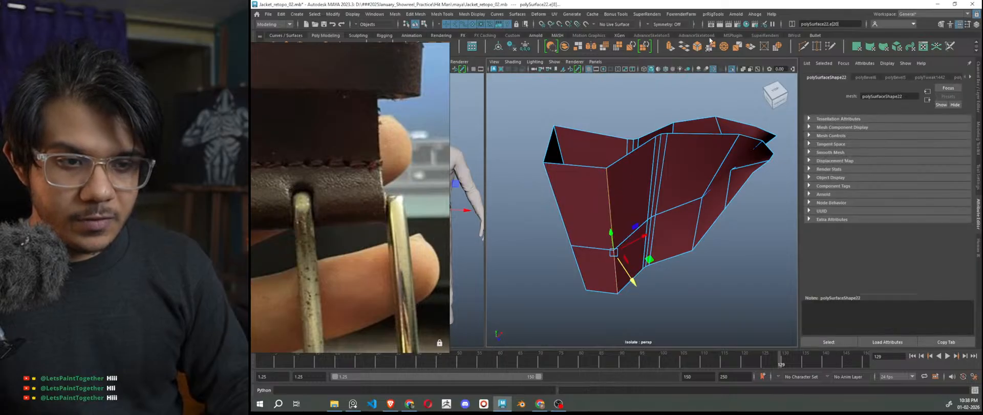
pyautogui.hotkey('ctrl', 'b')
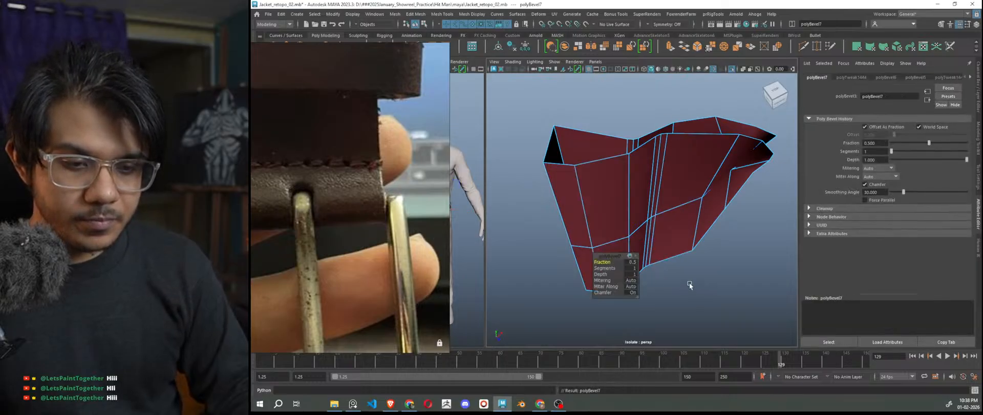
pyautogui.press('3')
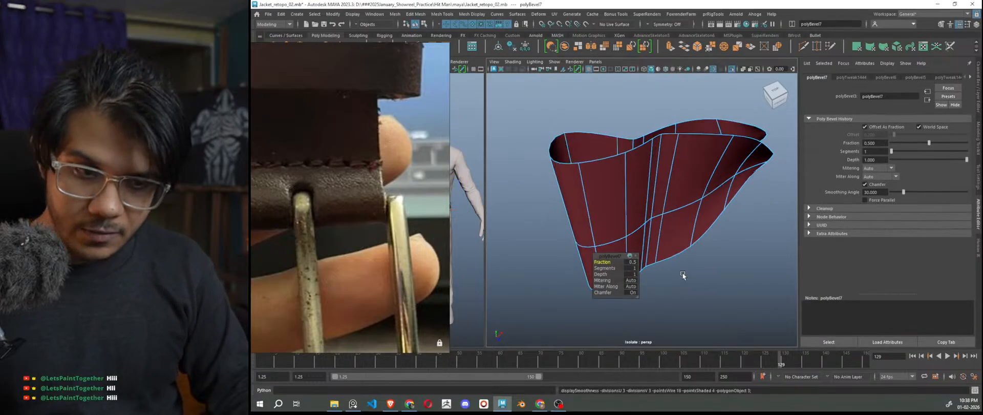
pyautogui.moveTo(647, 120); pyautogui.dragTo(676, 104, button='right')
pyautogui.click(676, 103)
# Bevel the horizontal centre edge at the strap's folded end with a fraction of 0.5 and 1 segment
pyautogui.keyDown('alt'); pyautogui.moveTo(670, 233); pyautogui.dragTo(622, 198); pyautogui.keyUp('alt')
pyautogui.click(608, 200)
pyautogui.keyDown('alt'); pyautogui.moveTo(607, 201); pyautogui.dragTo(615, 229, button='middle'); pyautogui.keyUp('alt')
pyautogui.moveTo(615, 178); pyautogui.dragTo(612, 155, button='right')
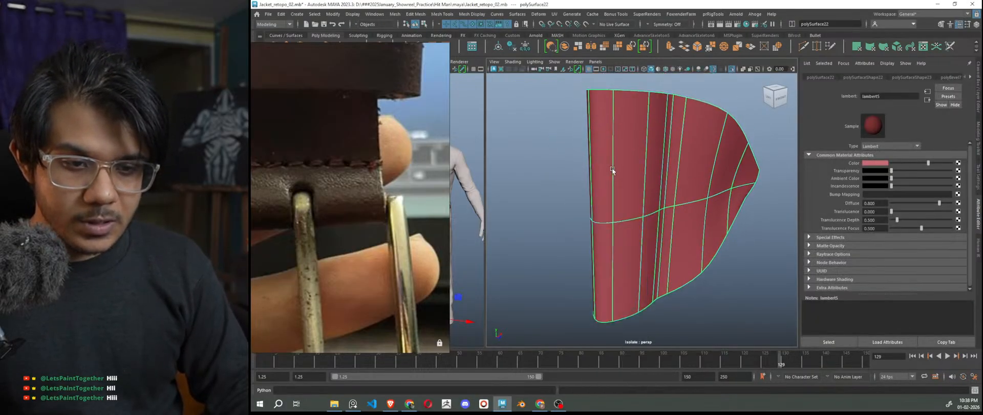
pyautogui.click(606, 221)
pyautogui.press('1')
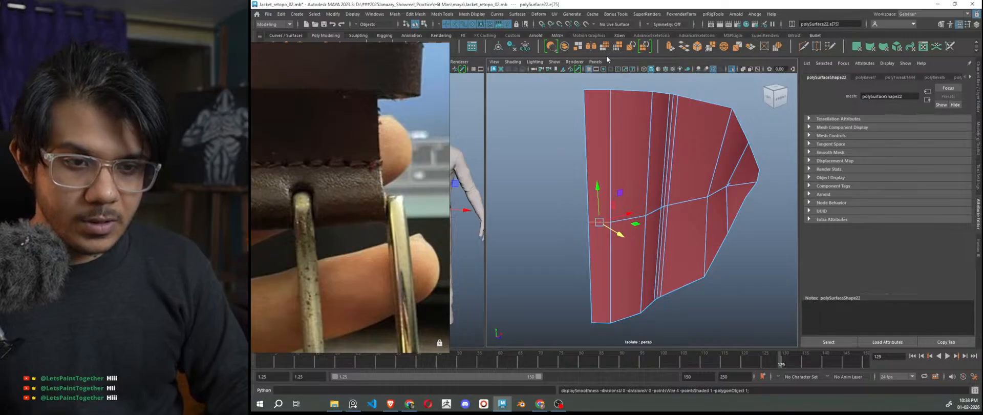
pyautogui.click(697, 49)
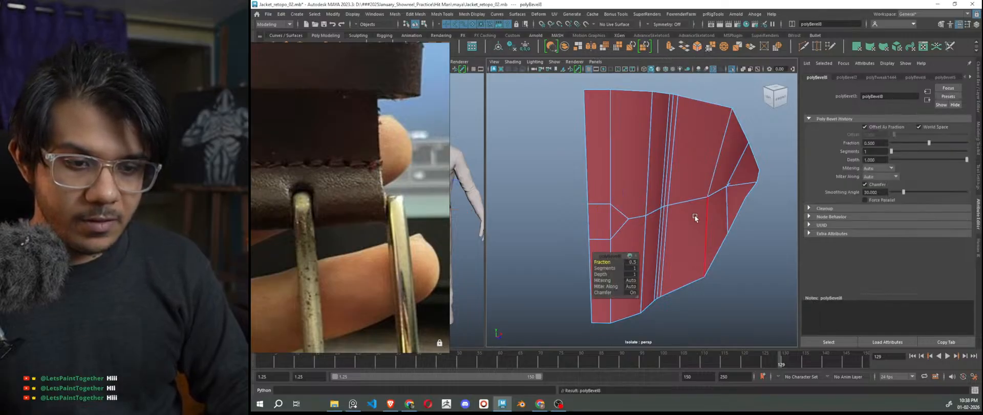
# Delete the beveled faces at the centre of the fold to open a slot for the buckle prong
pyautogui.press('q')
pyautogui.keyDown('alt'); pyautogui.moveTo(638, 233); pyautogui.dragTo(628, 228); pyautogui.keyUp('alt')
pyautogui.moveTo(613, 179); pyautogui.dragTo(611, 206, button='right')
pyautogui.click(621, 221)
pyautogui.press('w')
pyautogui.press('Delete')
pyautogui.keyDown('alt'); pyautogui.moveTo(690, 269); pyautogui.dragTo(768, 281); pyautogui.keyUp('alt')
pyautogui.click(658, 234)
pyautogui.press('Delete')
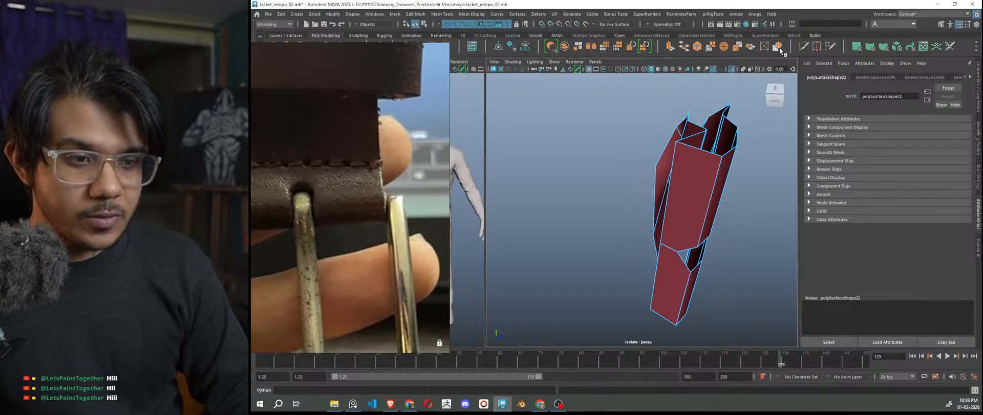
# Cut edges on the back layer of the fold from the slot's pointed corner to the strap's upper and lower borders
pyautogui.click(701, 149)
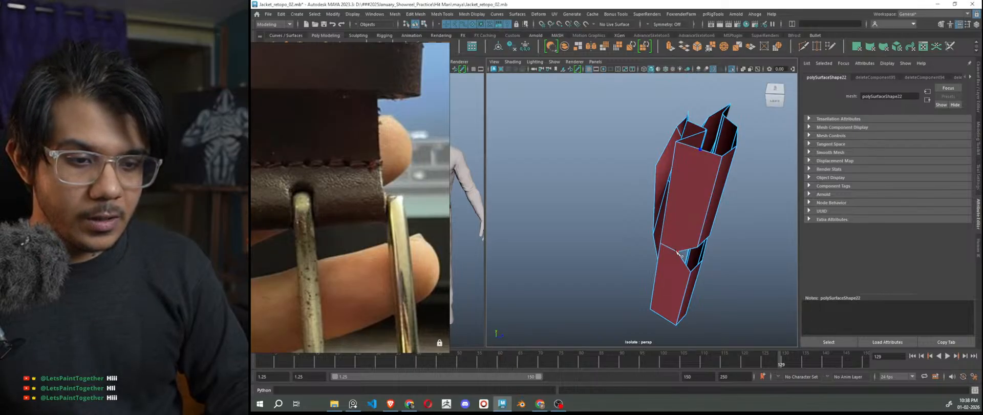
pyautogui.click(678, 251)
pyautogui.rightClick(678, 251)
pyautogui.keyDown('alt'); pyautogui.moveTo(737, 295); pyautogui.dragTo(749, 265); pyautogui.keyUp('alt')
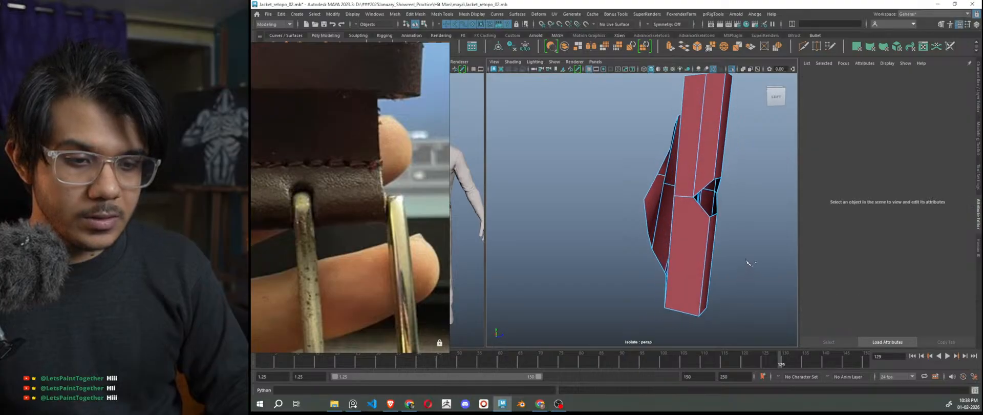
pyautogui.click(695, 198)
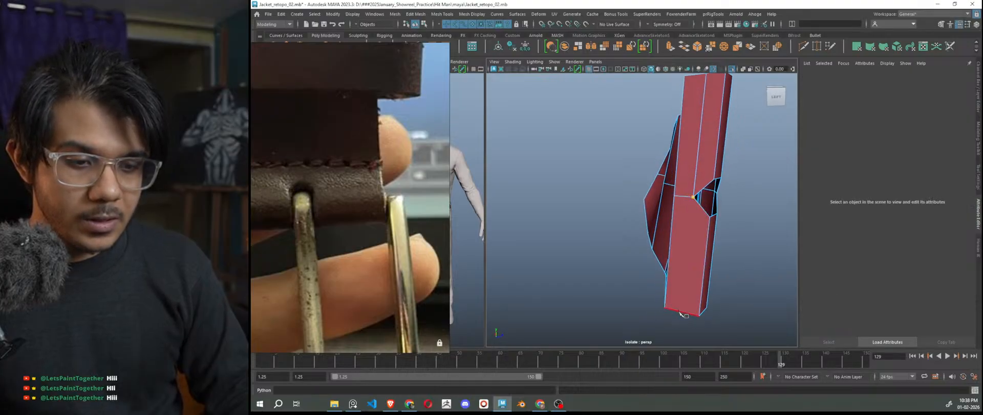
pyautogui.click(679, 312)
pyautogui.rightClick(678, 311)
pyautogui.scroll(-4, 746, 301)
pyautogui.keyDown('alt'); pyautogui.moveTo(746, 300); pyautogui.dragTo(725, 301); pyautogui.keyUp('alt')
pyautogui.click(671, 217)
pyautogui.click(667, 263)
pyautogui.rightClick(666, 263)
# Cut matching edges on the front layer from the slot's pointed corner to the strap's upper and lower borders
pyautogui.scroll(4, 733, 253)
pyautogui.keyDown('alt'); pyautogui.moveTo(742, 270); pyautogui.dragTo(702, 272); pyautogui.keyUp('alt')
pyautogui.keyDown('alt'); pyautogui.moveTo(647, 217); pyautogui.dragTo(646, 248); pyautogui.keyUp('alt')
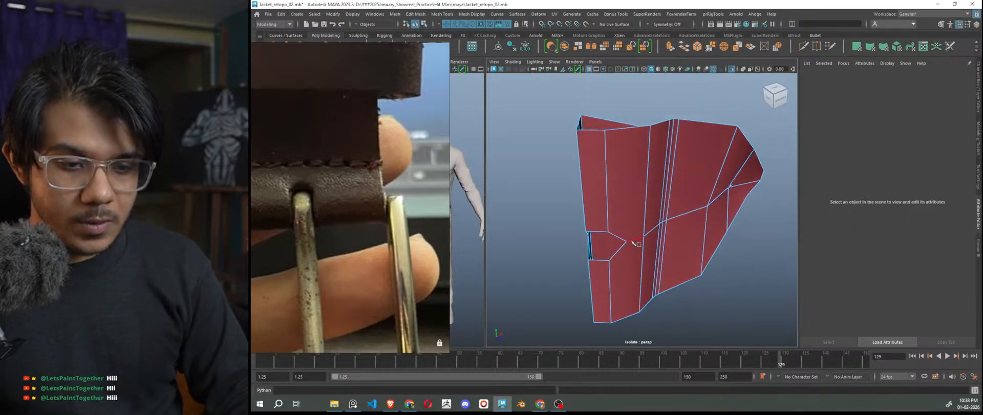
pyautogui.click(627, 241)
pyautogui.click(628, 128)
pyautogui.rightClick(641, 163)
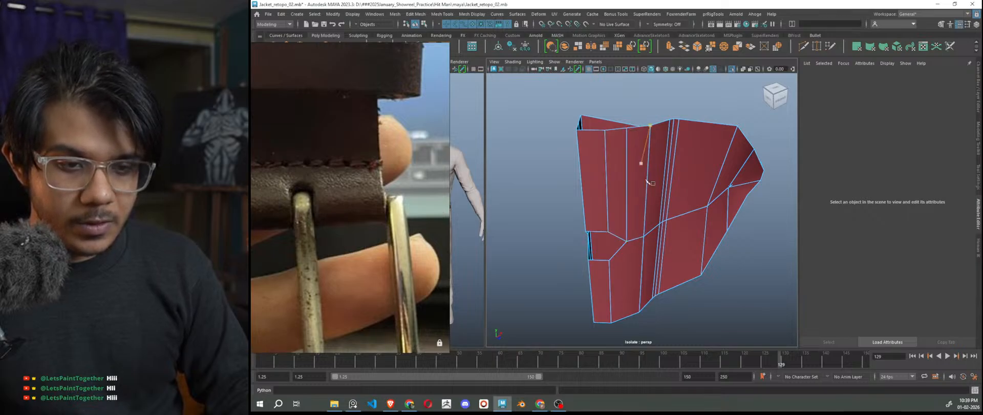
pyautogui.keyDown('alt'); pyautogui.moveTo(645, 262); pyautogui.dragTo(648, 229); pyautogui.keyUp('alt')
pyautogui.click(617, 185)
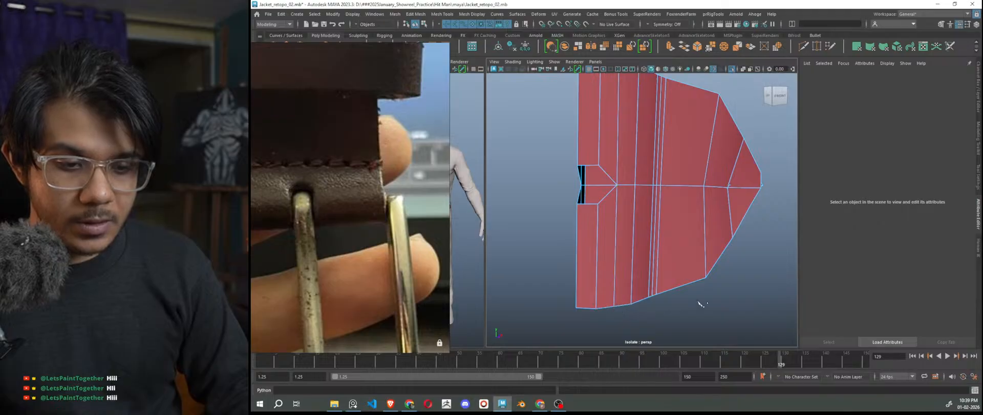
# Preview the strap tip smoothed in object mode and examine the shape of the prong slot
pyautogui.scroll(-3, 706, 298)
pyautogui.press('3')
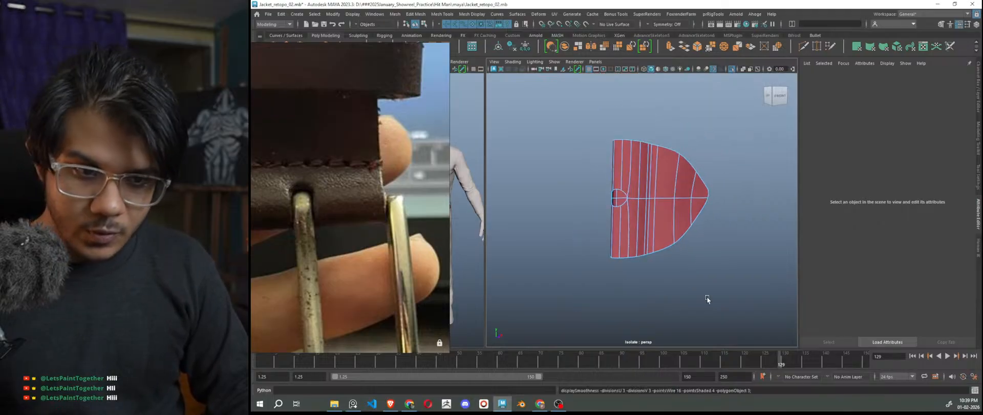
pyautogui.moveTo(718, 127); pyautogui.dragTo(741, 119, button='right')
pyautogui.click(732, 134)
pyautogui.keyDown('alt'); pyautogui.moveTo(732, 134); pyautogui.dragTo(719, 217); pyautogui.keyUp('alt')
pyautogui.scroll(3, 691, 226)
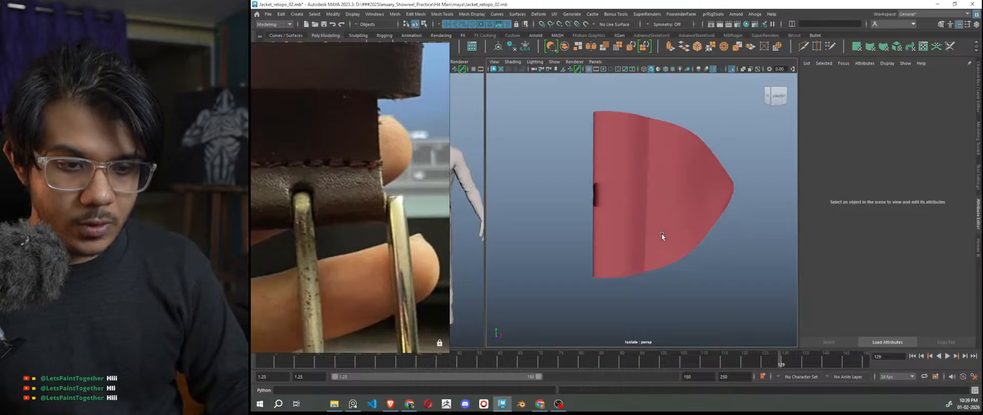
pyautogui.click(607, 230)
pyautogui.scroll(8, 607, 230)
pyautogui.scroll(-4, 650, 245)
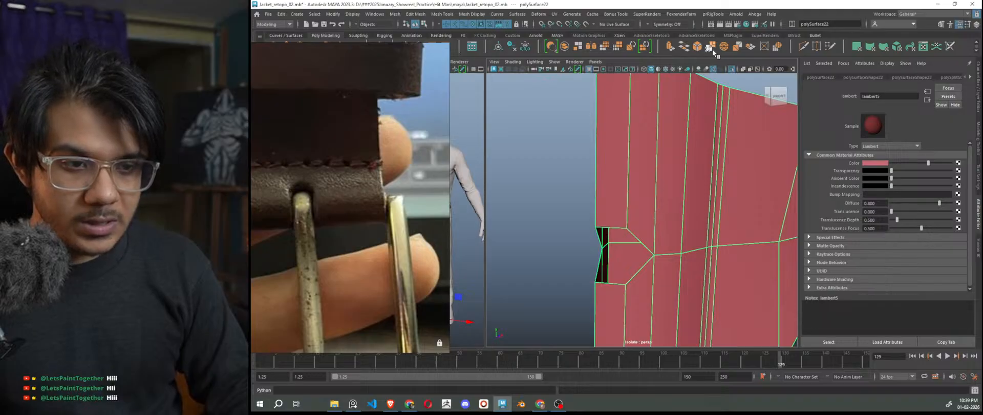
# Insert edge cuts through the slot's slanted edges and scale the two new vertices vertically apart to round the slot
pyautogui.click(626, 228)
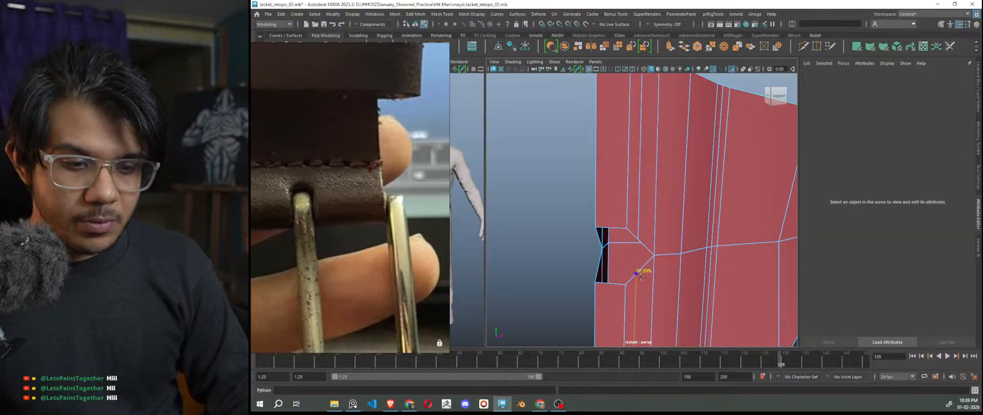
pyautogui.moveTo(643, 179); pyautogui.dragTo(617, 178, button='right')
pyautogui.click(639, 237)
pyautogui.keyDown('shift'); pyautogui.click(639, 282); pyautogui.keyUp('shift')
pyautogui.press('r')
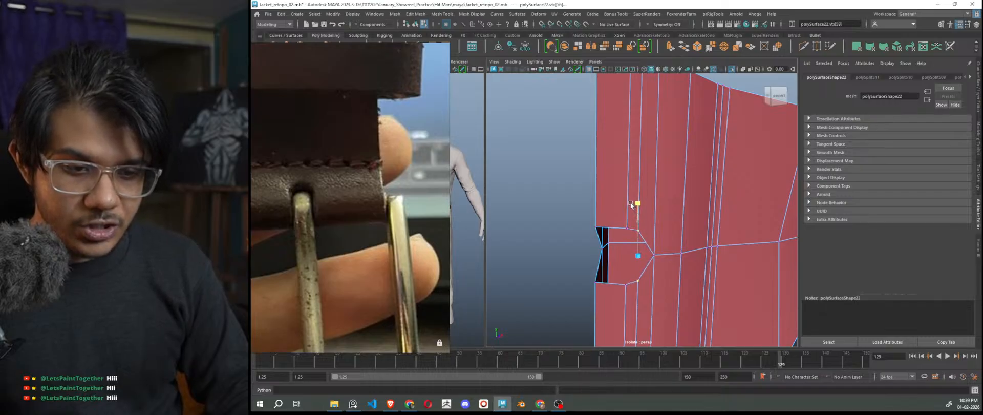
pyautogui.moveTo(631, 203); pyautogui.dragTo(631, 202)
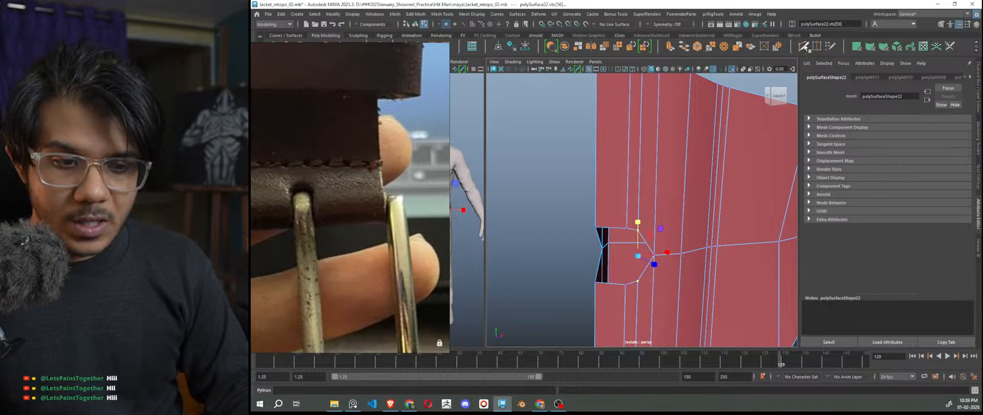
# Insert vertical edge loops through the fold on both sides of the slot's edge points, then return to object mode
pyautogui.keyDown('ctrl'); pyautogui.click(664, 254); pyautogui.keyUp('ctrl')
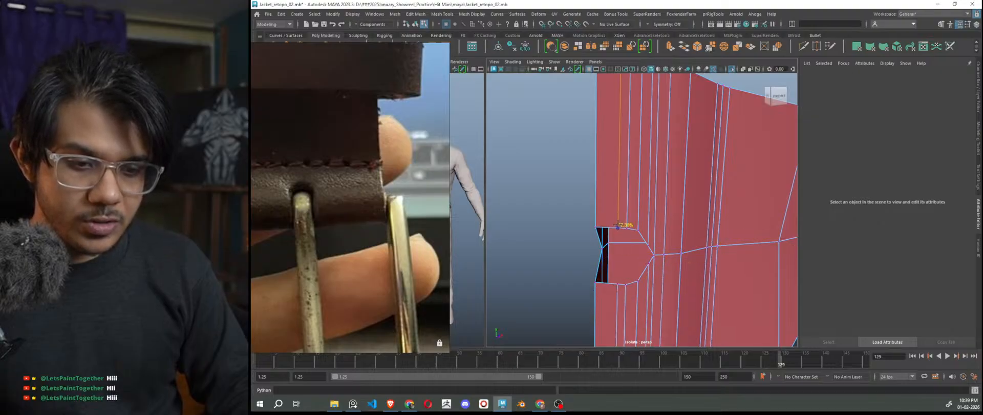
pyautogui.keyDown('alt'); pyautogui.moveTo(648, 297); pyautogui.dragTo(716, 290); pyautogui.keyUp('alt')
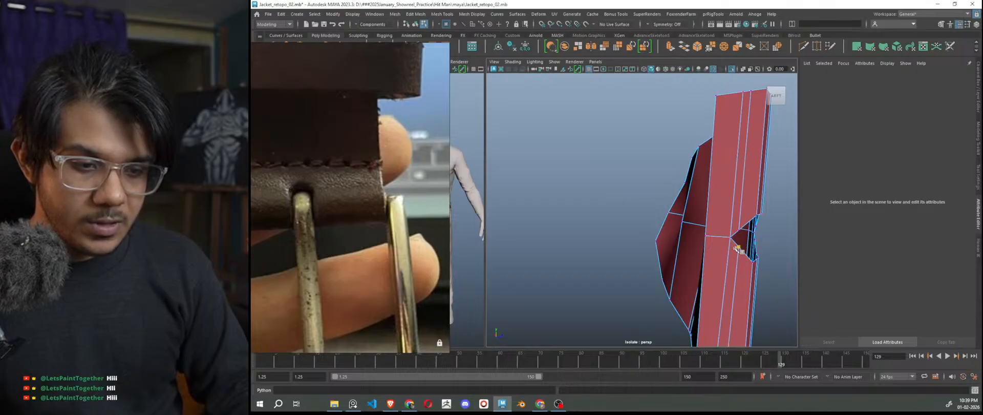
pyautogui.keyDown('alt'); pyautogui.moveTo(738, 249); pyautogui.dragTo(661, 296); pyautogui.keyUp('alt')
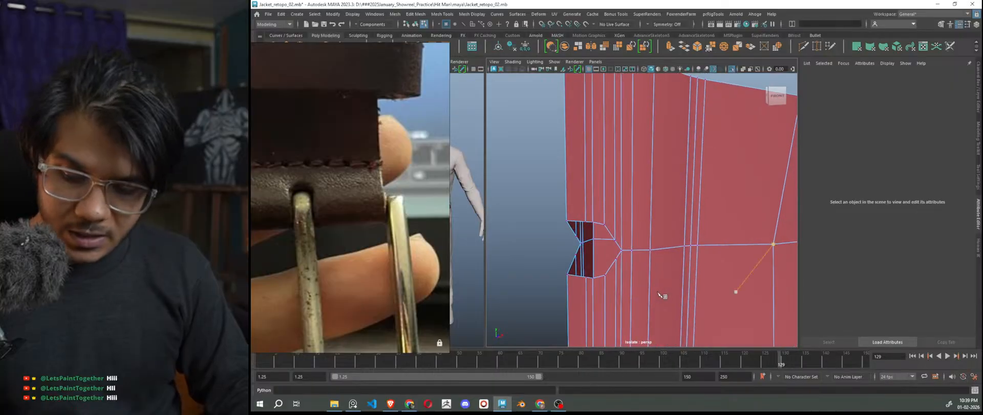
pyautogui.scroll(-5, 659, 294)
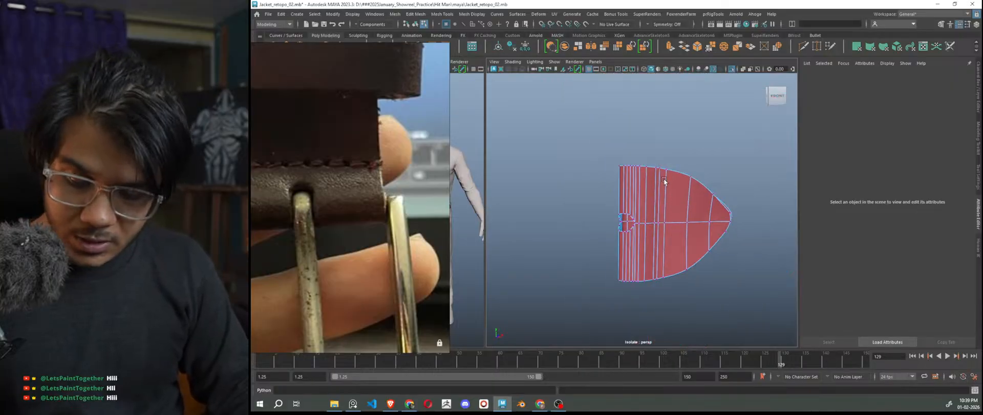
pyautogui.moveTo(682, 138); pyautogui.dragTo(708, 130, button='right')
pyautogui.click(708, 130)
# Delete the surplus vertical edge loops running through the fold near the prong slot
pyautogui.keyDown('alt'); pyautogui.moveTo(680, 235); pyautogui.dragTo(698, 244); pyautogui.keyUp('alt')
pyautogui.scroll(5, 689, 246)
pyautogui.keyDown('alt'); pyautogui.moveTo(696, 272); pyautogui.dragTo(630, 224); pyautogui.keyUp('alt')
pyautogui.click(643, 218)
pyautogui.keyDown('alt'); pyautogui.moveTo(630, 223); pyautogui.dragTo(645, 258, button='right'); pyautogui.keyUp('alt')
pyautogui.moveTo(623, 197); pyautogui.dragTo(624, 159, button='right')
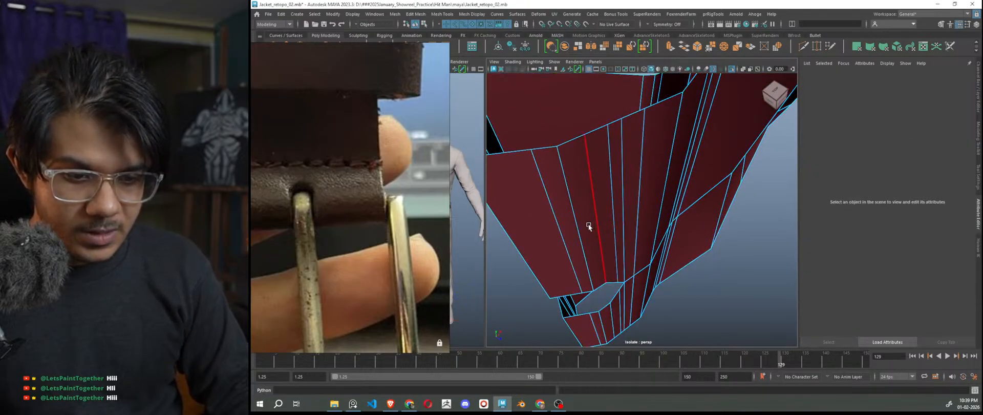
pyautogui.keyDown('alt'); pyautogui.moveTo(597, 241); pyautogui.dragTo(593, 229); pyautogui.keyUp('alt')
pyautogui.click(576, 207)
pyautogui.keyDown('alt'); pyautogui.moveTo(616, 294); pyautogui.dragTo(602, 253); pyautogui.keyUp('alt')
pyautogui.click(598, 253)
pyautogui.press('Delete')
pyautogui.keyDown('alt'); pyautogui.moveTo(659, 263); pyautogui.dragTo(668, 263); pyautogui.keyUp('alt')
pyautogui.click(631, 175)
pyautogui.press('Delete')
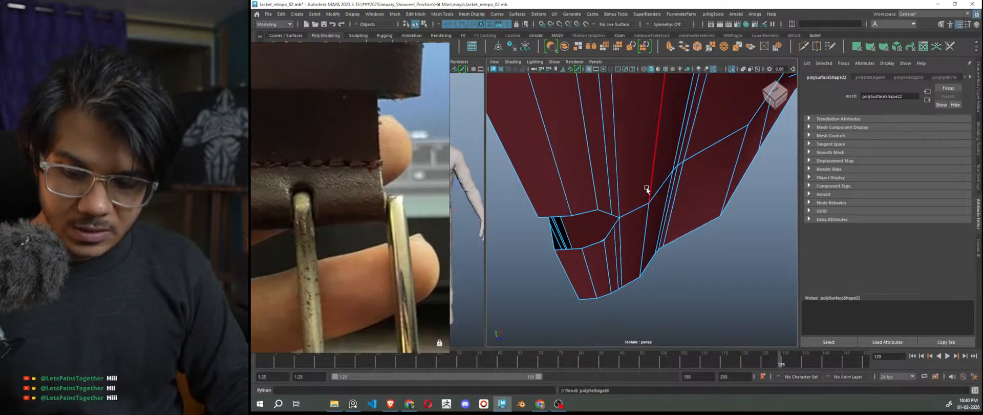
# Preview the strap tip smoothed and examine the slot's outline from several angles
pyautogui.keyDown('alt'); pyautogui.moveTo(647, 189); pyautogui.dragTo(644, 164); pyautogui.keyUp('alt')
pyautogui.moveTo(645, 162); pyautogui.dragTo(667, 152, button='right')
pyautogui.press('3')
pyautogui.click(725, 314)
pyautogui.keyDown('alt'); pyautogui.moveTo(725, 313); pyautogui.dragTo(698, 307); pyautogui.keyUp('alt')
pyautogui.scroll(-5, 701, 289)
pyautogui.scroll(4, 623, 228)
pyautogui.keyDown('alt'); pyautogui.moveTo(622, 228); pyautogui.dragTo(660, 240); pyautogui.keyUp('alt')
pyautogui.click(642, 226)
pyautogui.press('1')
pyautogui.scroll(3, 641, 238)
pyautogui.scroll(2, 630, 215)
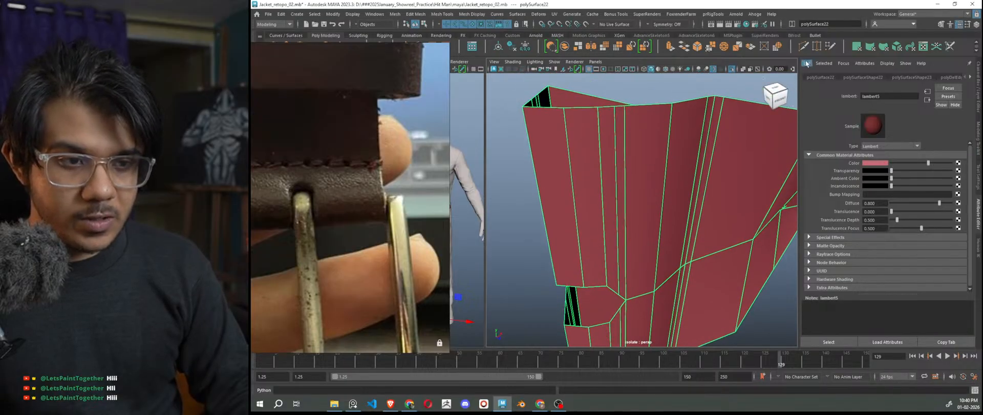
# Insert horizontal edge loops just above and just below the slot, running along the whole strap tip
pyautogui.click(803, 47)
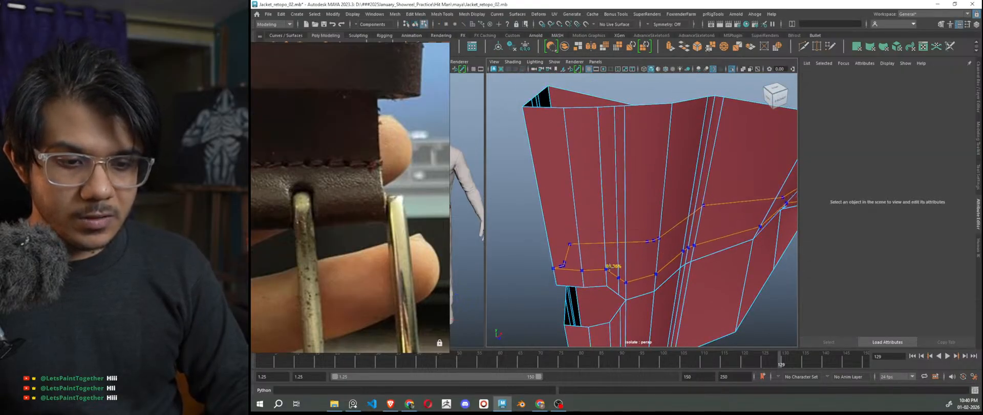
pyautogui.keyDown('alt'); pyautogui.moveTo(653, 290); pyautogui.dragTo(659, 254); pyautogui.keyUp('alt')
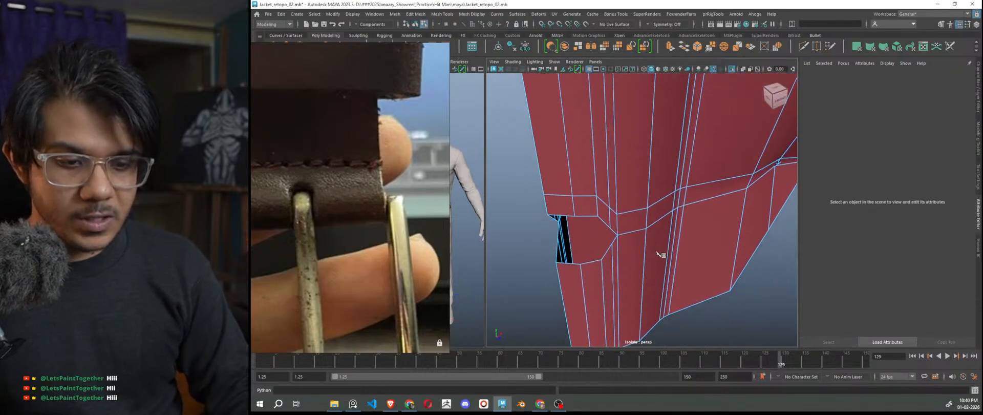
pyautogui.click(613, 256)
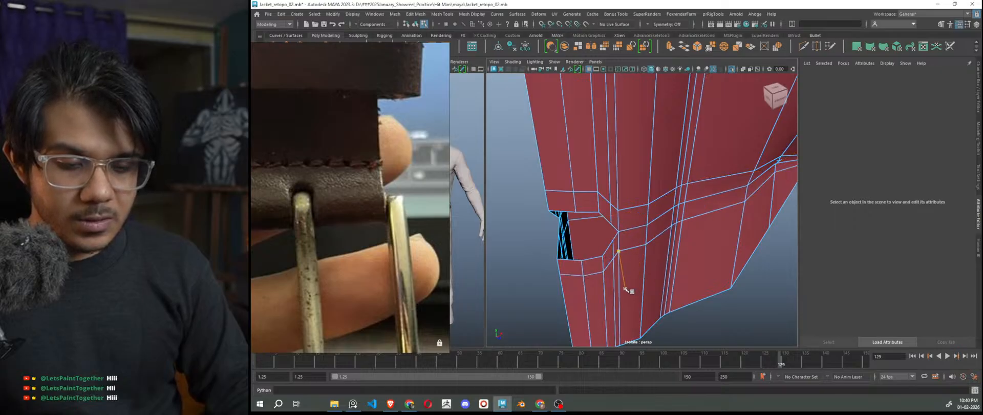
pyautogui.keyDown('alt'); pyautogui.moveTo(624, 288); pyautogui.dragTo(624, 277); pyautogui.keyUp('alt')
pyautogui.press('q')
# Weld the crowded vertices below the slot's inner corner with Quad Draw and remove the redundant vertical edge loop there
pyautogui.keyDown('alt'); pyautogui.moveTo(647, 281); pyautogui.dragTo(637, 242, button='middle'); pyautogui.keyUp('alt')
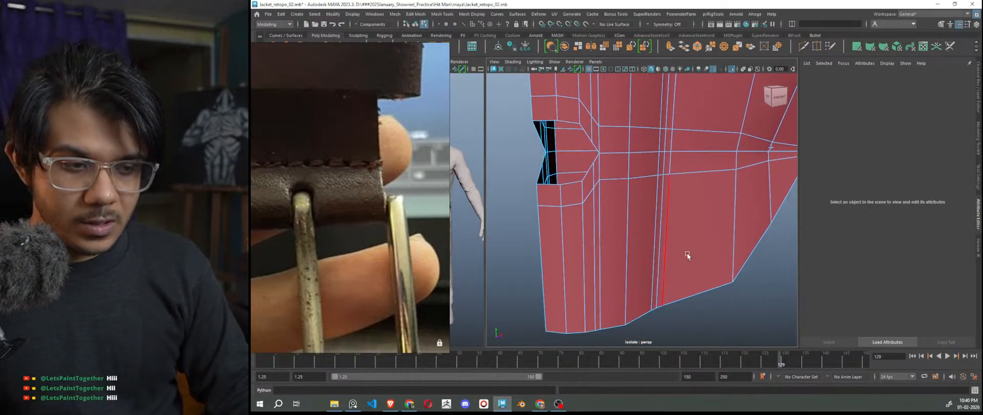
pyautogui.click(979, 154)
pyautogui.click(947, 295)
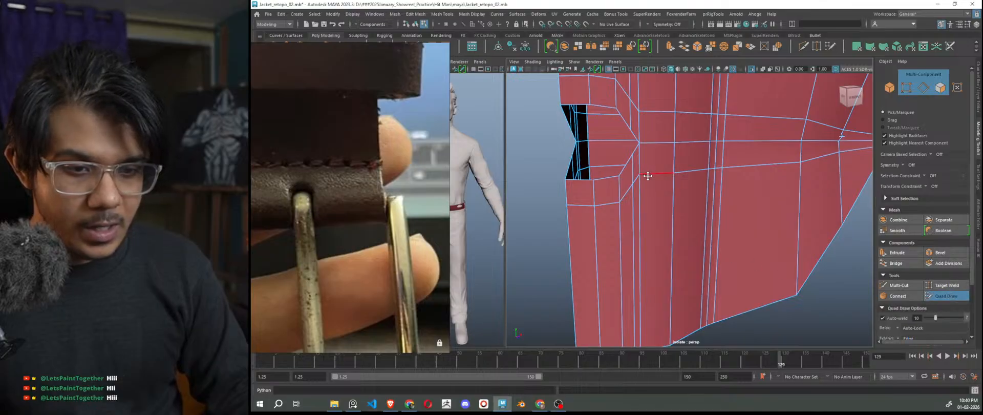
pyautogui.moveTo(643, 173); pyautogui.dragTo(632, 182)
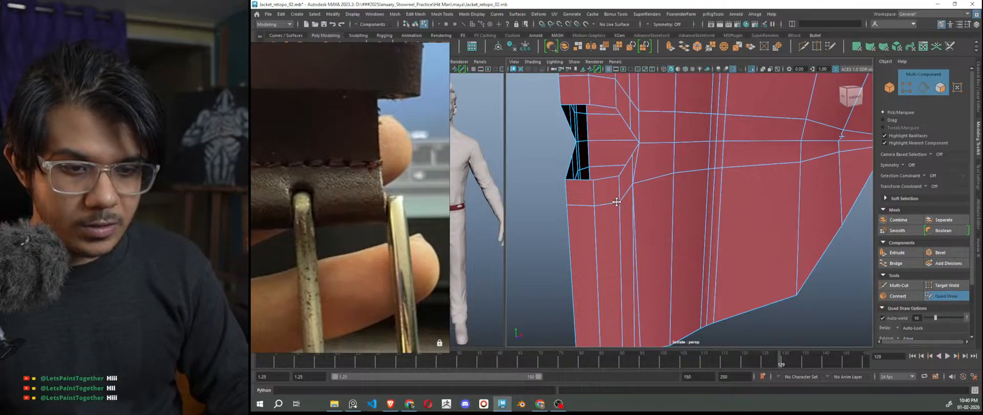
pyautogui.keyDown('ctrl'); pyautogui.keyDown('shift'); pyautogui.click(635, 245); pyautogui.keyUp('shift'); pyautogui.keyUp('ctrl')
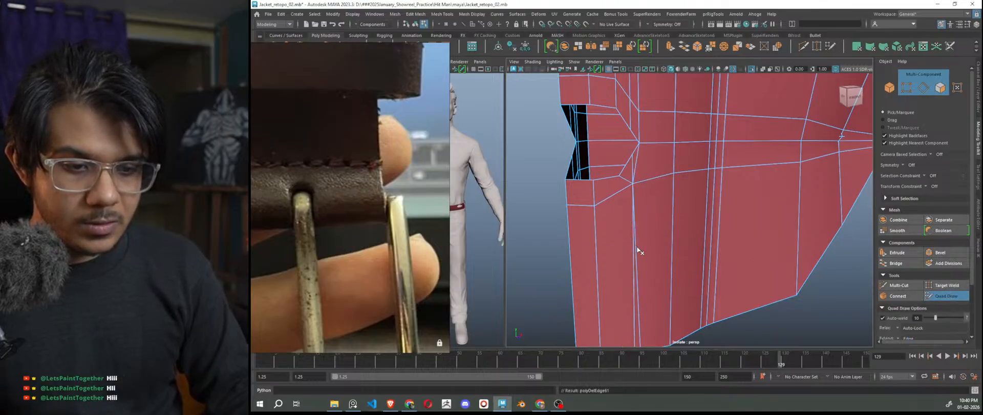
pyautogui.scroll(-5, 638, 256)
pyautogui.scroll(4, 676, 253)
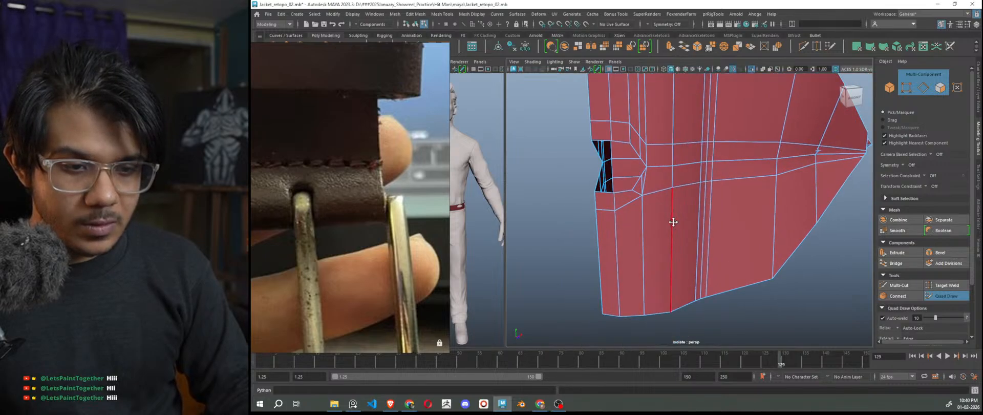
# Weld the matching vertices above the slot's inner corner and remove the redundant vertical edges there
pyautogui.scroll(4, 673, 222)
pyautogui.keyDown('alt'); pyautogui.moveTo(662, 220); pyautogui.dragTo(712, 309, button='middle'); pyautogui.keyUp('alt')
pyautogui.moveTo(656, 186); pyautogui.dragTo(667, 196)
pyautogui.keyDown('ctrl'); pyautogui.keyDown('shift'); pyautogui.click(668, 198); pyautogui.keyUp('shift'); pyautogui.keyUp('ctrl')
pyautogui.keyDown('ctrl'); pyautogui.keyDown('shift'); pyautogui.click(686, 221); pyautogui.keyUp('shift'); pyautogui.keyUp('ctrl')
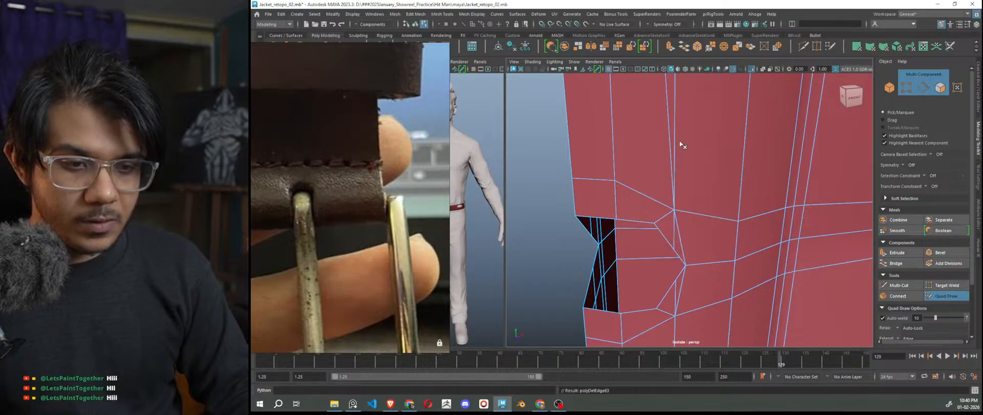
# Delete the leftover diagonal edges between the slot's inner corner and the surrounding edge ring
pyautogui.keyDown('alt'); pyautogui.moveTo(692, 231); pyautogui.dragTo(675, 265); pyautogui.keyUp('alt')
pyautogui.scroll(5, 675, 266)
pyautogui.press('w')
pyautogui.click(641, 216)
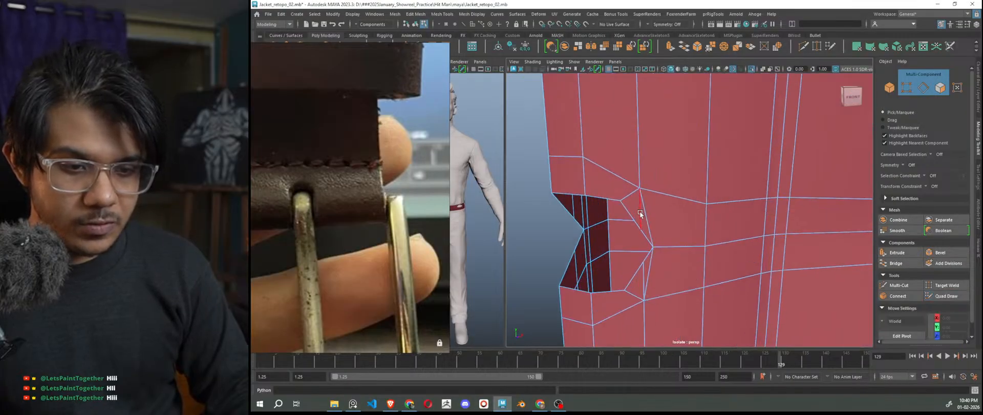
pyautogui.press('Delete')
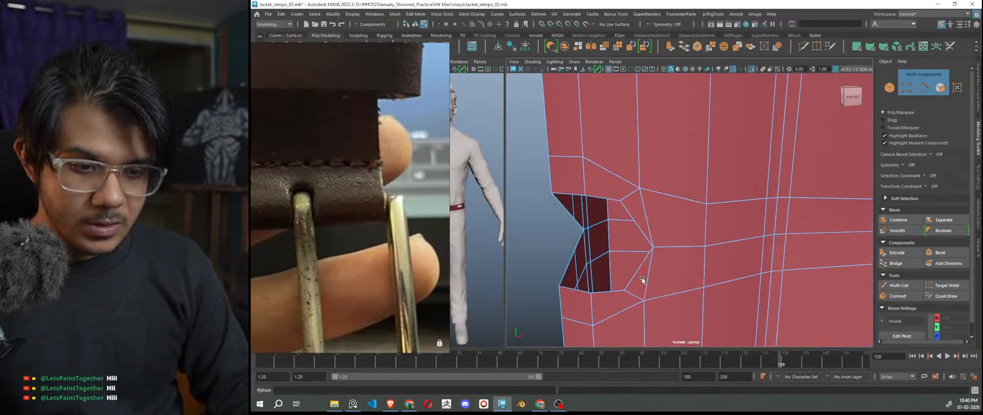
pyautogui.scroll(-3, 696, 270)
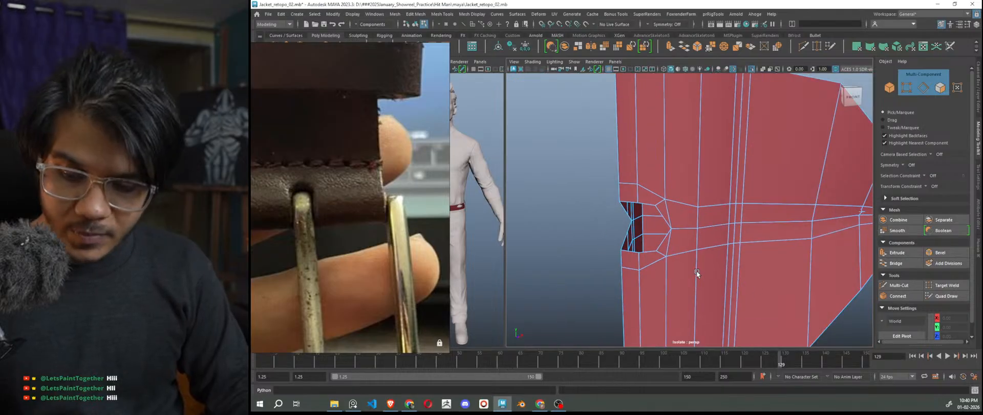
pyautogui.scroll(-2, 696, 270)
# Preview the strap tip smoothed in object mode and examine the ring of edges around the slot
pyautogui.rightClick(591, 150)
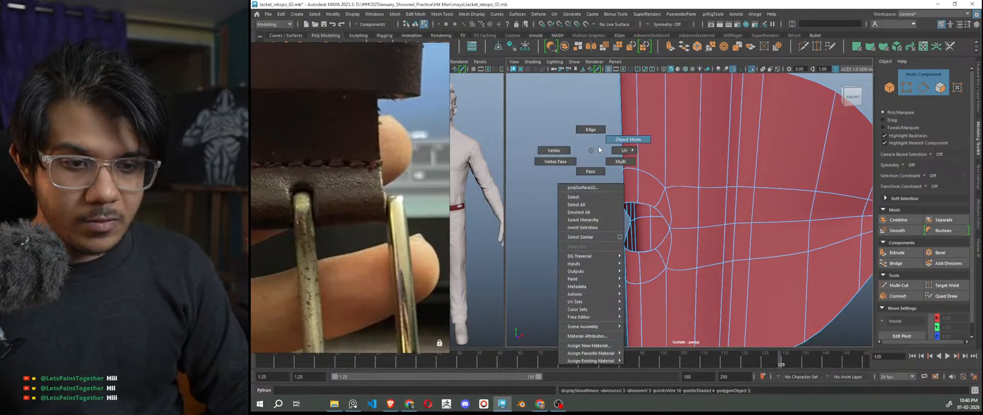
pyautogui.moveTo(596, 150); pyautogui.dragTo(628, 139, button='right')
pyautogui.keyDown('alt'); pyautogui.moveTo(689, 245); pyautogui.dragTo(718, 211); pyautogui.keyUp('alt')
pyautogui.keyDown('alt'); pyautogui.moveTo(712, 253); pyautogui.dragTo(718, 222); pyautogui.keyUp('alt')
pyautogui.keyDown('alt'); pyautogui.moveTo(726, 269); pyautogui.dragTo(734, 254); pyautogui.keyUp('alt')
pyautogui.scroll(-5, 702, 265)
pyautogui.click(734, 254)
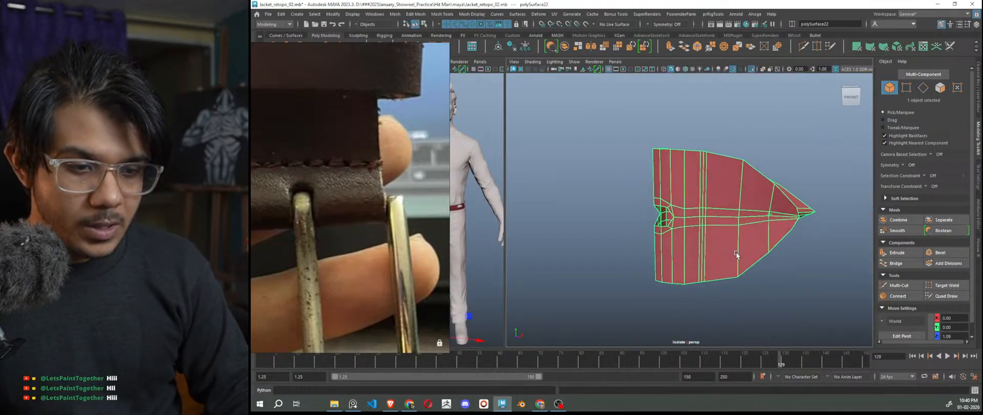
# Weld the horizontal support loops into the centre line beside the slot with Quad Draw and remove their remaining edges along the strap
pyautogui.scroll(3, 735, 253)
pyautogui.keyDown('alt'); pyautogui.moveTo(802, 243); pyautogui.dragTo(759, 208); pyautogui.keyUp('alt')
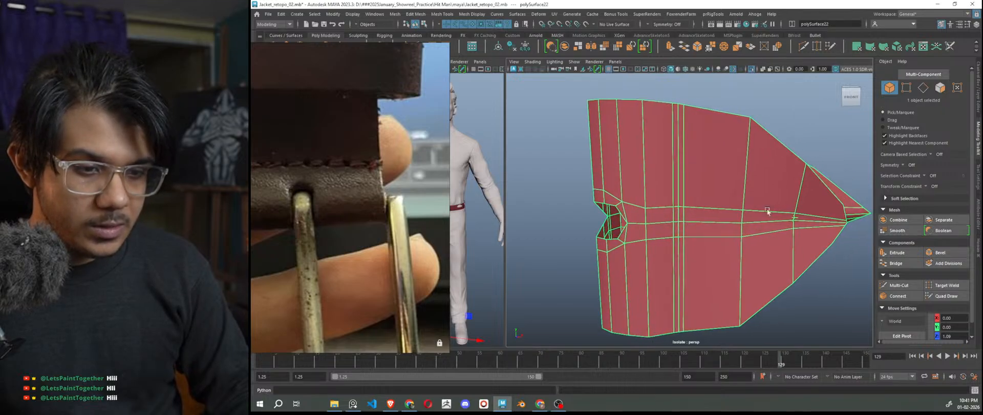
pyautogui.keyDown('alt'); pyautogui.moveTo(696, 262); pyautogui.dragTo(712, 261); pyautogui.keyUp('alt')
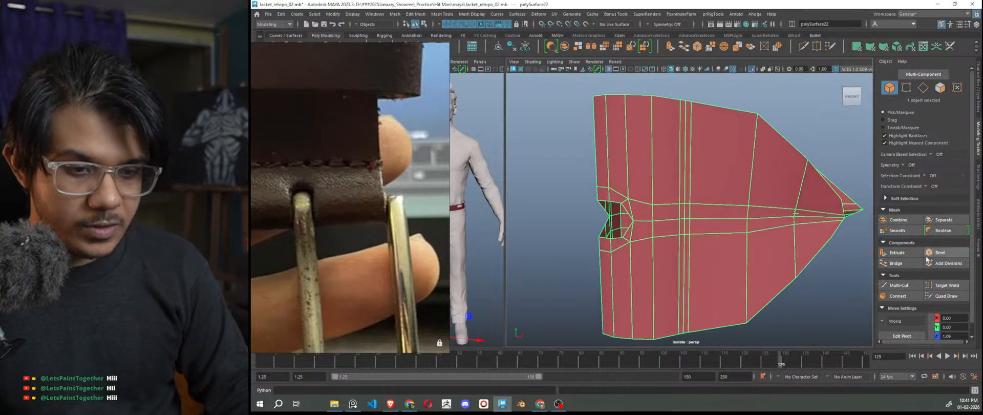
pyautogui.click(945, 296)
pyautogui.moveTo(650, 203)
pyautogui.mouseDown()
pyautogui.moveTo(652, 221)
pyautogui.moveTo(777, 214)
pyautogui.mouseUp()
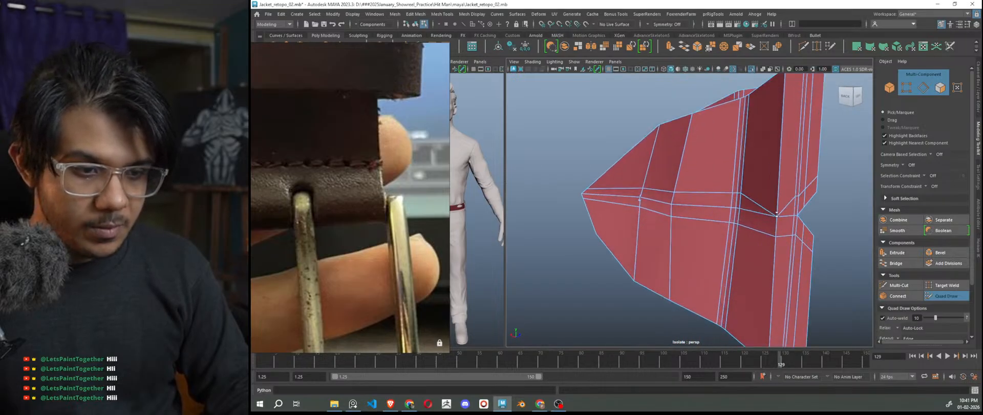
pyautogui.keyDown('ctrl'); pyautogui.keyDown('shift'); pyautogui.click(762, 210); pyautogui.keyUp('shift'); pyautogui.keyUp('ctrl')
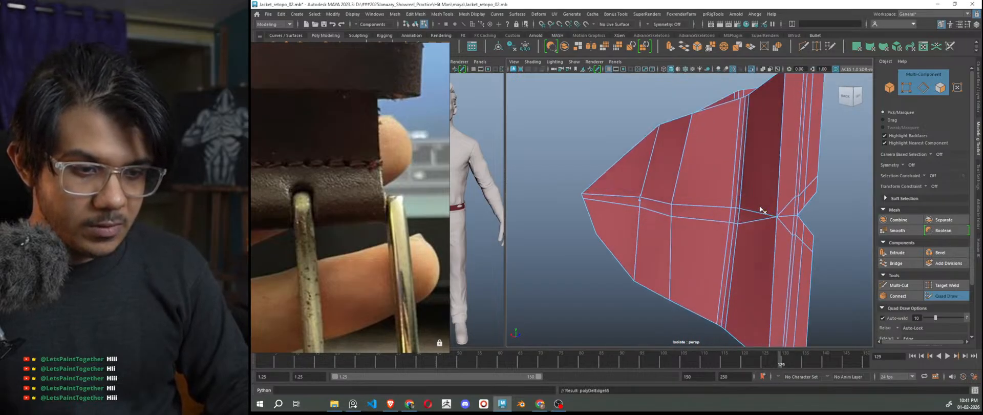
pyautogui.keyDown('alt'); pyautogui.moveTo(779, 276); pyautogui.dragTo(658, 271); pyautogui.keyUp('alt')
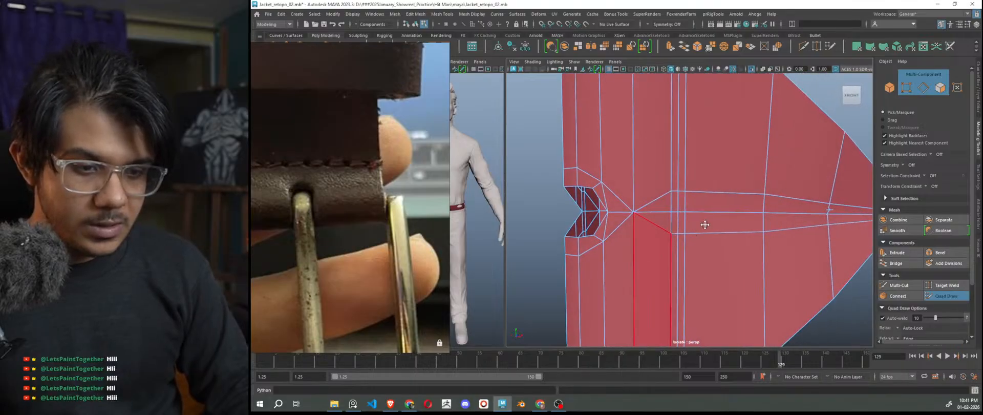
pyautogui.keyDown('ctrl'); pyautogui.keyDown('shift'); pyautogui.click(722, 194); pyautogui.keyUp('shift'); pyautogui.keyUp('ctrl')
pyautogui.keyDown('ctrl'); pyautogui.keyDown('shift'); pyautogui.click(728, 233); pyautogui.keyUp('shift'); pyautogui.keyUp('ctrl')
# Delete the short centre-line edges between the slot's ring and the centre point on the front and back layers
pyautogui.press('w')
pyautogui.click(619, 211)
pyautogui.press('Delete')
pyautogui.keyDown('alt'); pyautogui.moveTo(607, 289); pyautogui.dragTo(738, 291); pyautogui.keyUp('alt')
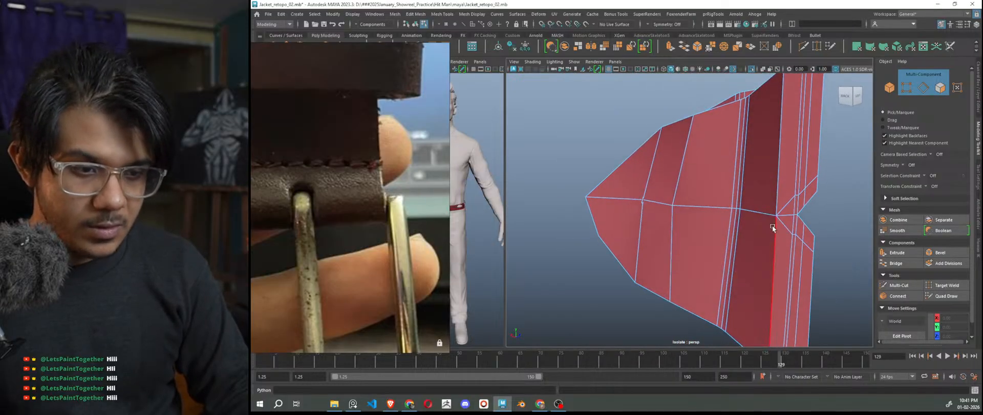
pyautogui.click(786, 214)
pyautogui.press('Delete')
pyautogui.keyDown('alt'); pyautogui.moveTo(790, 272); pyautogui.dragTo(685, 277); pyautogui.keyUp('alt')
# Preview the strap tip smoothed in object mode and turn off two-sided lighting in the viewport
pyautogui.press('3')
pyautogui.moveTo(745, 176); pyautogui.dragTo(816, 121, button='right')
pyautogui.click(827, 98)
pyautogui.scroll(-5, 742, 272)
pyautogui.keyDown('alt'); pyautogui.moveTo(739, 277); pyautogui.dragTo(687, 280); pyautogui.keyUp('alt')
pyautogui.click(554, 61)
pyautogui.click(567, 114)
pyautogui.keyDown('alt'); pyautogui.moveTo(609, 264); pyautogui.dragTo(604, 264); pyautogui.keyUp('alt')
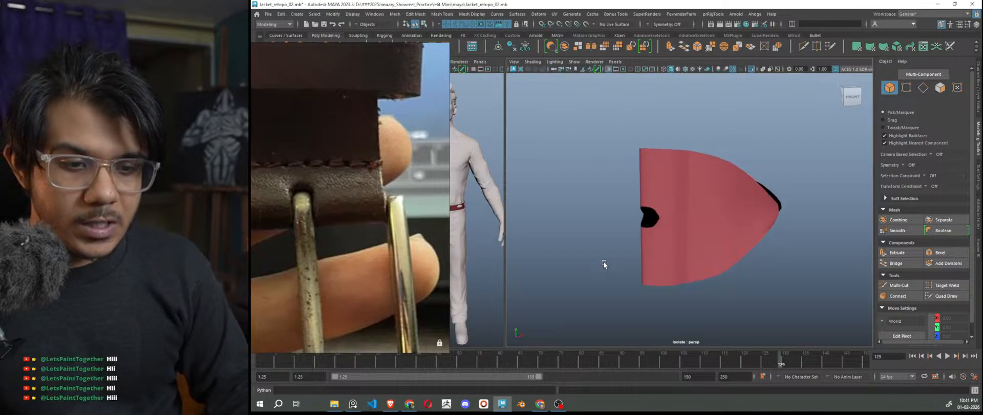
pyautogui.scroll(3, 635, 253)
pyautogui.click(655, 247)
pyautogui.scroll(5, 653, 229)
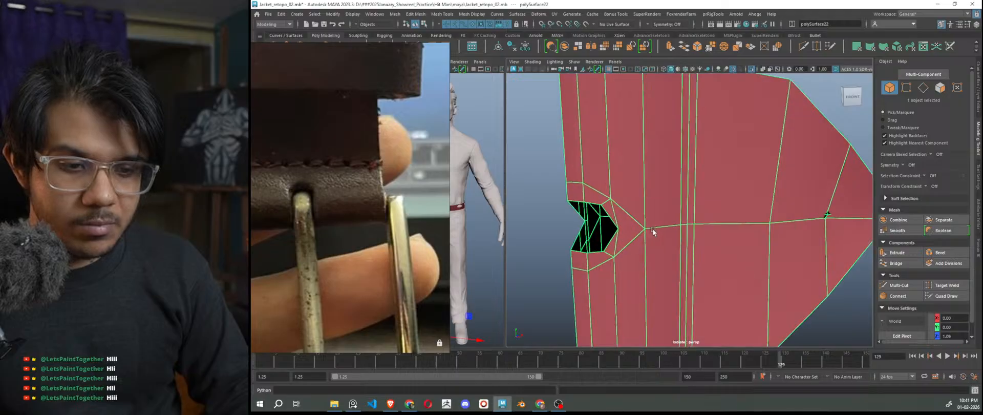
# Scale the slot's upper and lower corner vertices closer together, shift them toward the rounded end and preview the strap tip smoothed
pyautogui.scroll(-2, 659, 215)
pyautogui.scroll(3, 671, 225)
pyautogui.moveTo(667, 164); pyautogui.dragTo(619, 193, button='right')
pyautogui.click(620, 184)
pyautogui.keyDown('shift'); pyautogui.click(624, 247); pyautogui.keyUp('shift')
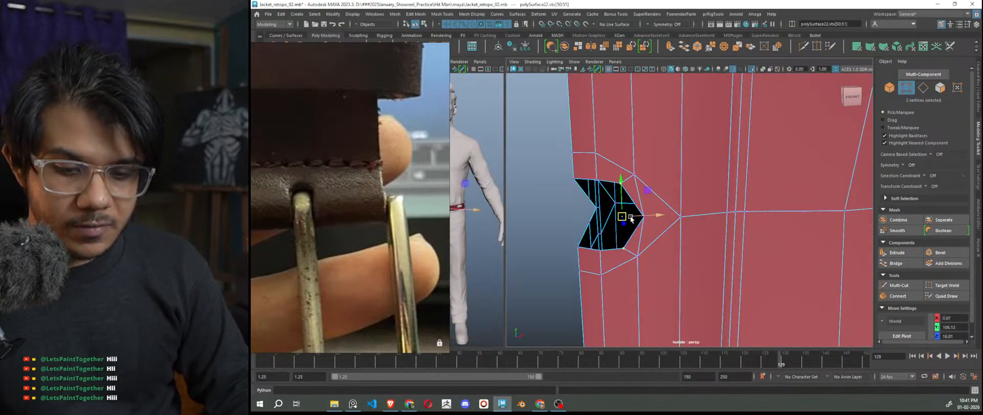
pyautogui.press('r')
pyautogui.moveTo(621, 180); pyautogui.dragTo(623, 193)
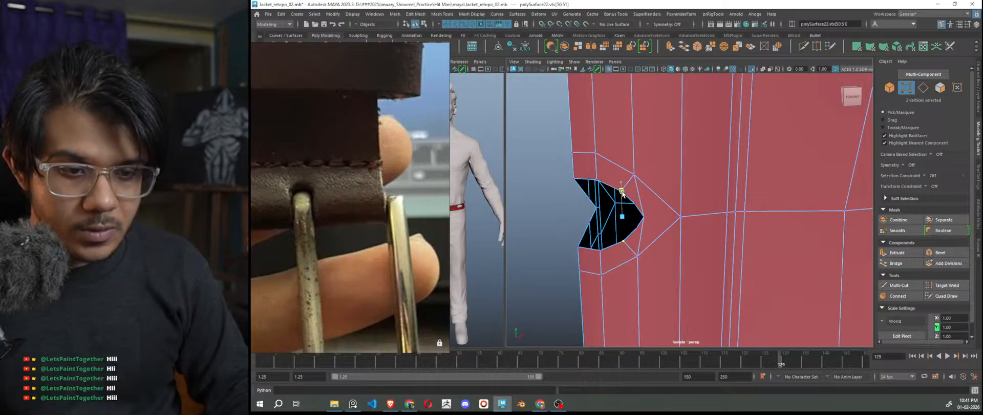
pyautogui.press('w')
pyautogui.moveTo(654, 216); pyautogui.dragTo(661, 216)
pyautogui.press('3')
pyautogui.hotkey('ctrl', 'z')
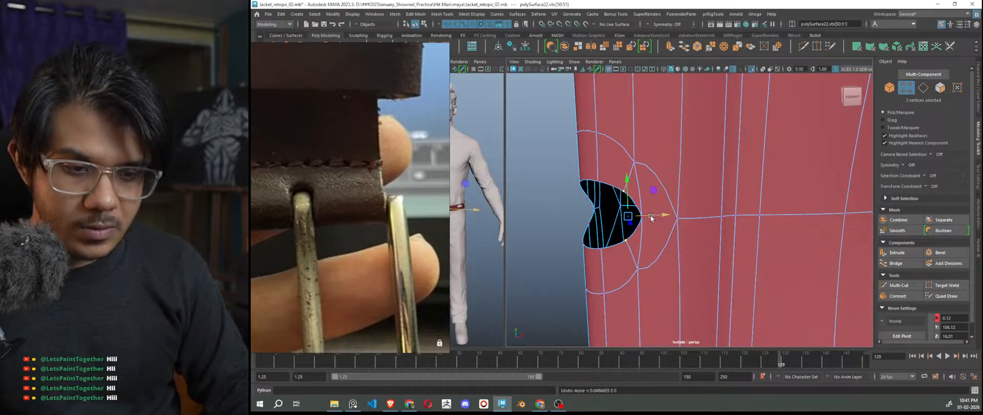
# Spread the vertex pair beside the slot's rounded end, shift it back along the strap and check the shape in object mode
pyautogui.click(636, 203)
pyautogui.keyDown('shift'); pyautogui.click(637, 227); pyautogui.keyUp('shift')
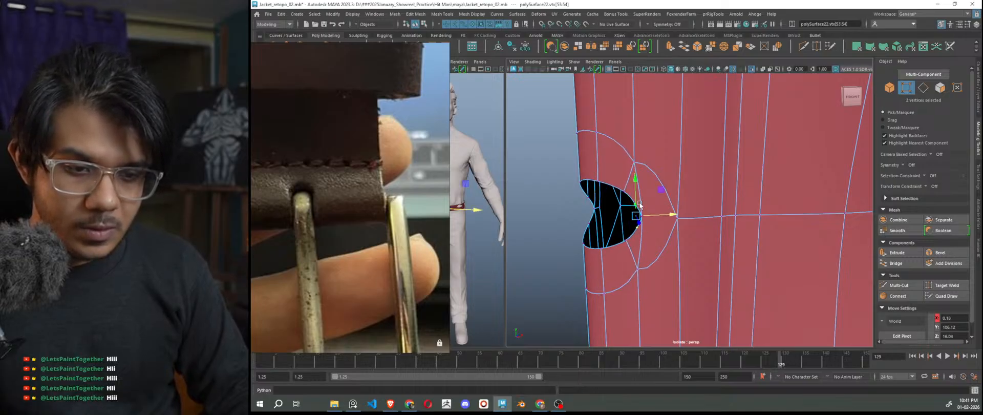
pyautogui.press('r')
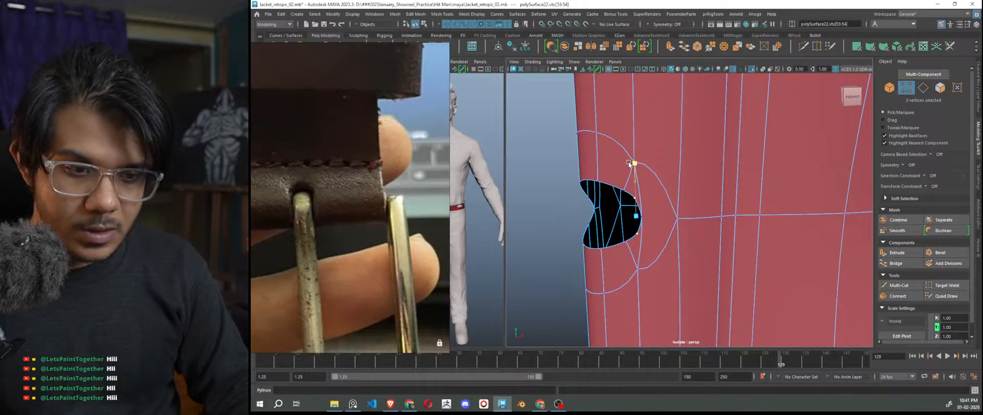
pyautogui.press('w')
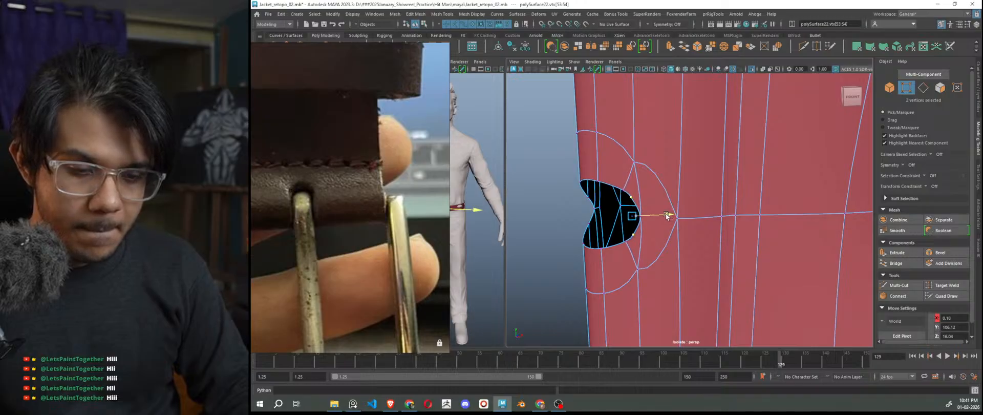
pyautogui.moveTo(531, 155); pyautogui.dragTo(559, 144, button='right')
pyautogui.click(563, 194)
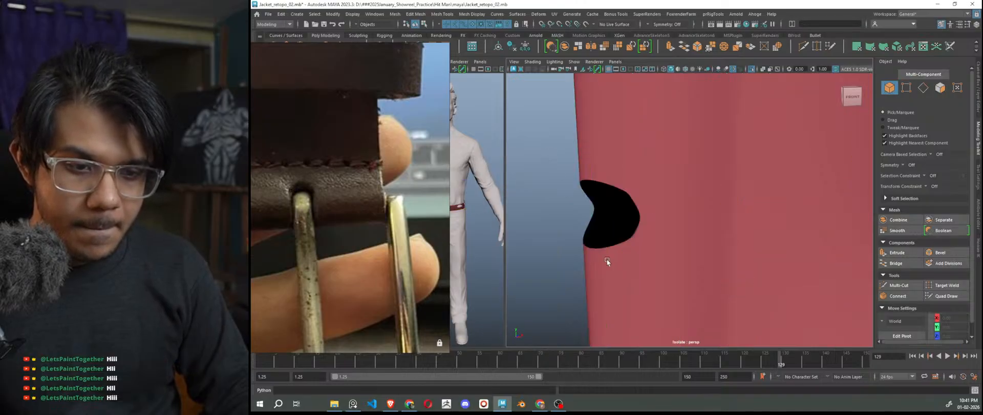
# Pull the slot's upper and lower corner vertices back toward the fold and scale them apart vertically for a rounder opening
pyautogui.scroll(-5, 683, 298)
pyautogui.keyDown('alt'); pyautogui.moveTo(684, 298); pyautogui.dragTo(700, 281); pyautogui.keyUp('alt')
pyautogui.scroll(6, 675, 263)
pyautogui.click(665, 256)
pyautogui.keyDown('alt'); pyautogui.moveTo(654, 247); pyautogui.dragTo(724, 257); pyautogui.keyUp('alt')
pyautogui.scroll(3, 720, 245)
pyautogui.moveTo(734, 183); pyautogui.dragTo(693, 185, button='right')
pyautogui.click(711, 219)
pyautogui.keyDown('shift'); pyautogui.click(724, 292); pyautogui.keyUp('shift')
pyautogui.moveTo(744, 260); pyautogui.dragTo(734, 260)
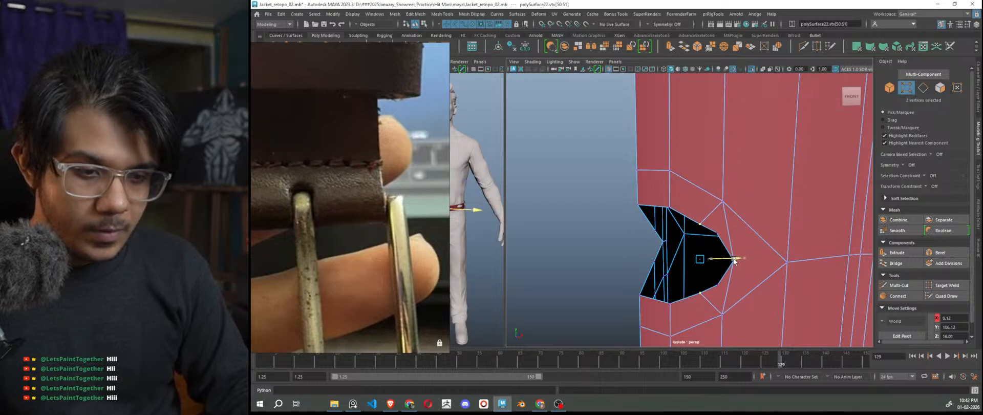
pyautogui.press('r')
pyautogui.moveTo(701, 225); pyautogui.dragTo(697, 218)
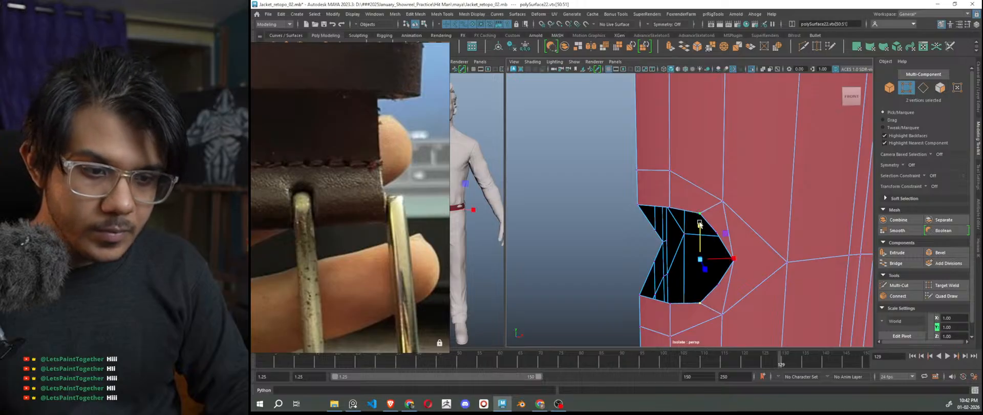
# Nudge the vertex at the slot's rounded end along the strap and preview the whole strap tip smoothed in object mode
pyautogui.click(746, 261)
pyautogui.press('w')
pyautogui.moveTo(759, 260)
pyautogui.mouseDown()
pyautogui.moveTo(750, 262)
pyautogui.moveTo(761, 257)
pyautogui.mouseUp()
pyautogui.press('3')
pyautogui.moveTo(586, 178); pyautogui.dragTo(620, 170, button='right')
pyautogui.press('f')
pyautogui.keyDown('alt'); pyautogui.moveTo(730, 248); pyautogui.dragTo(724, 274); pyautogui.keyUp('alt')
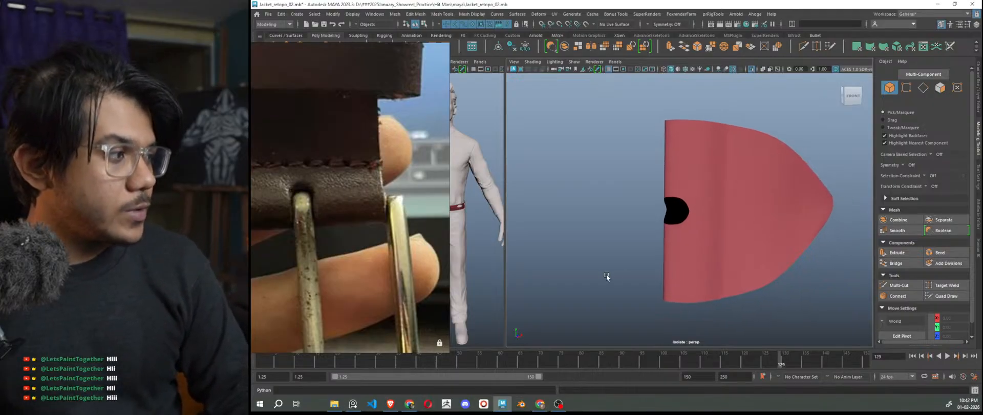
# Save the scene, overwrite the backup Jacket_retopo_02_bkup.mb with it, and save it again as Jacket_retopo_02.mb
pyautogui.hotkey('ctrl', 's')
pyautogui.hotkey('ctrl', 'shift', 's')
pyautogui.doubleClick(641, 153)
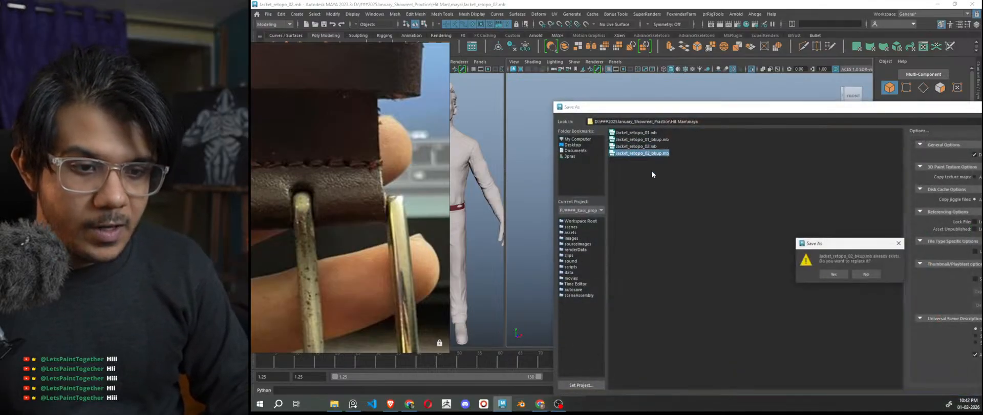
pyautogui.click(833, 274)
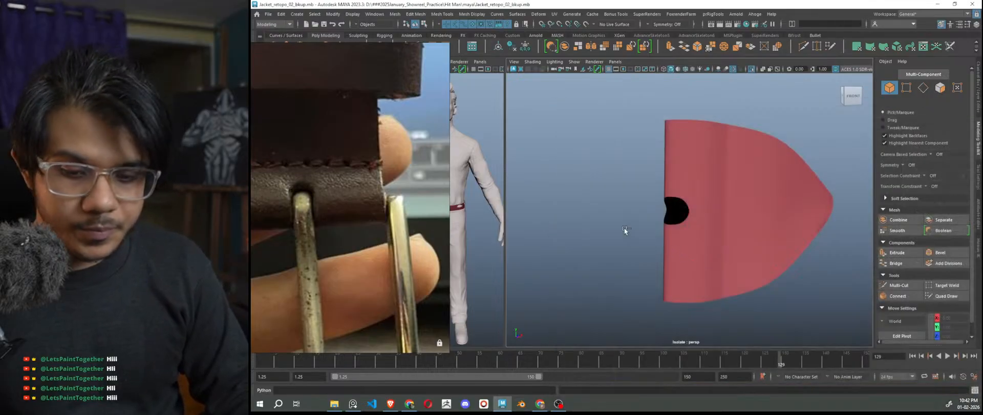
pyautogui.hotkey('ctrl', 's')
pyautogui.hotkey('ctrl', 'shift', 's')
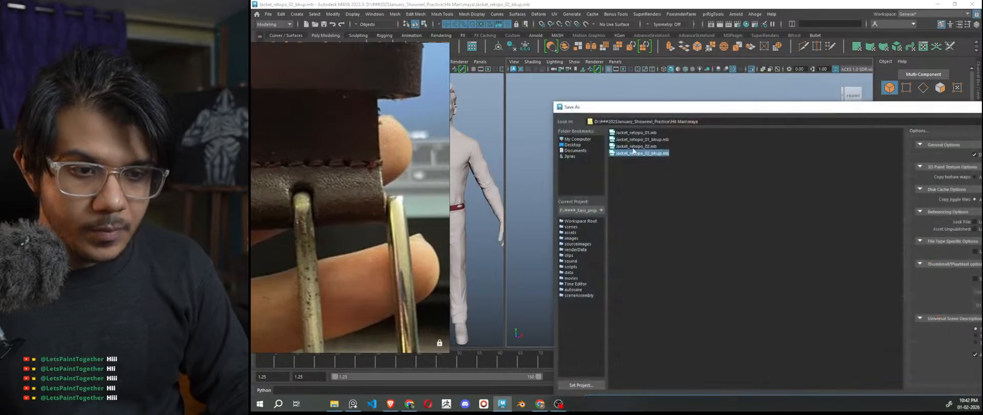
pyautogui.doubleClick(636, 146)
pyautogui.click(832, 274)
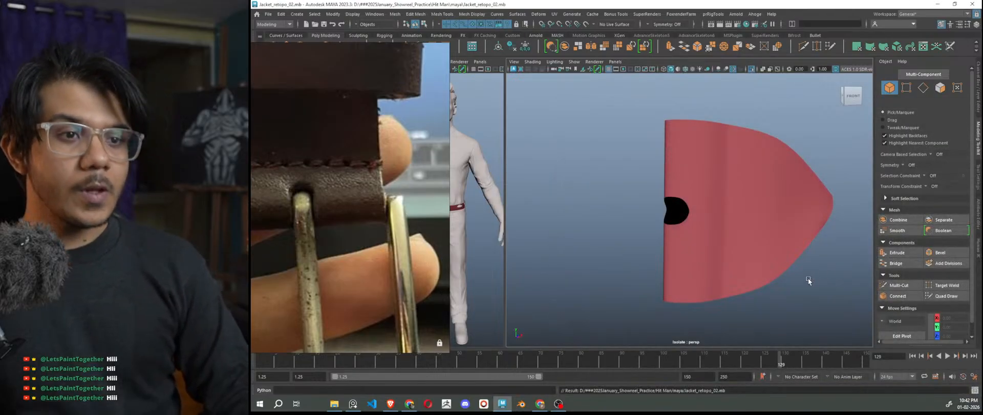
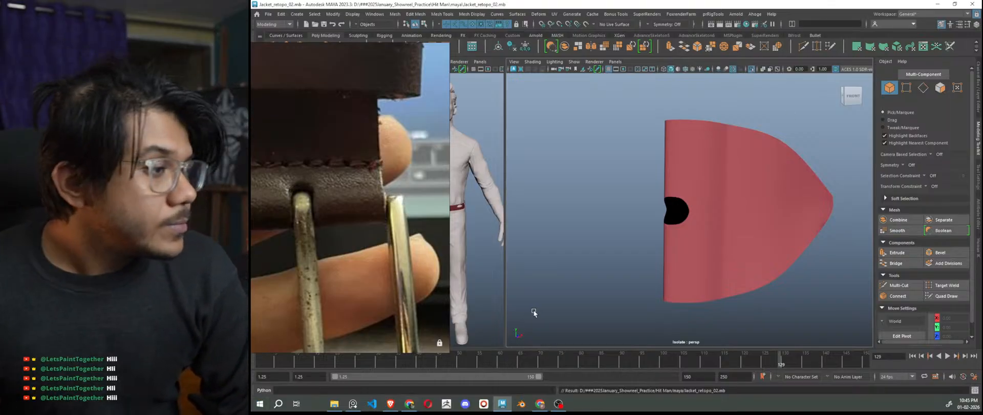
# Select the strap tip's vertical edges beside the fold above and below the slot and move them outward to round the fold
pyautogui.scroll(3, 689, 212)
pyautogui.scroll(-3, 377, 238)
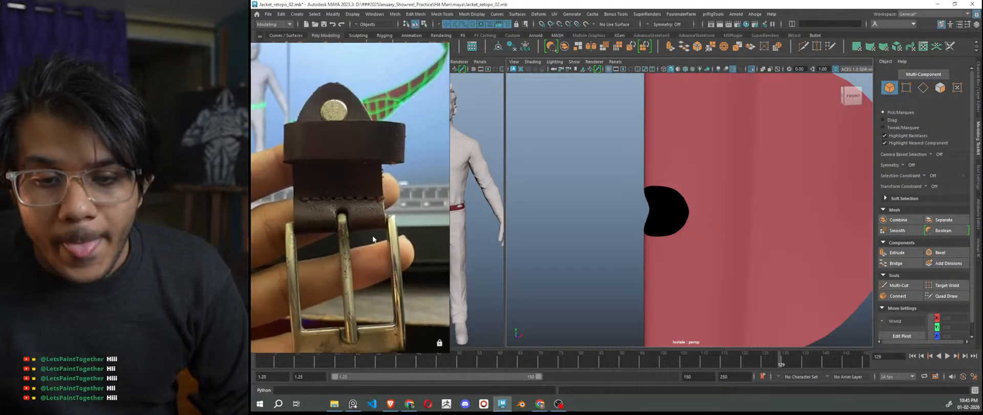
pyautogui.keyDown('alt'); pyautogui.moveTo(695, 249); pyautogui.dragTo(742, 225); pyautogui.keyUp('alt')
pyautogui.click(753, 280)
pyautogui.scroll(3, 720, 228)
pyautogui.moveTo(772, 167); pyautogui.dragTo(772, 146, button='right')
pyautogui.doubleClick(766, 158)
pyautogui.keyDown('alt'); pyautogui.moveTo(762, 221); pyautogui.dragTo(754, 245); pyautogui.keyUp('alt')
pyautogui.keyDown('shift'); pyautogui.doubleClick(746, 248); pyautogui.keyUp('shift')
pyautogui.moveTo(748, 288)
pyautogui.keyDown('alt'); pyautogui.mouseDown()
pyautogui.moveTo(723, 294)
pyautogui.moveTo(750, 289)
pyautogui.mouseUp(); pyautogui.keyUp('alt')
pyautogui.keyDown('alt'); pyautogui.moveTo(630, 233); pyautogui.dragTo(699, 253); pyautogui.keyUp('alt')
pyautogui.keyDown('ctrl'); pyautogui.keyDown('shift'); pyautogui.rightClick(626, 199); pyautogui.keyUp('shift'); pyautogui.keyUp('ctrl')
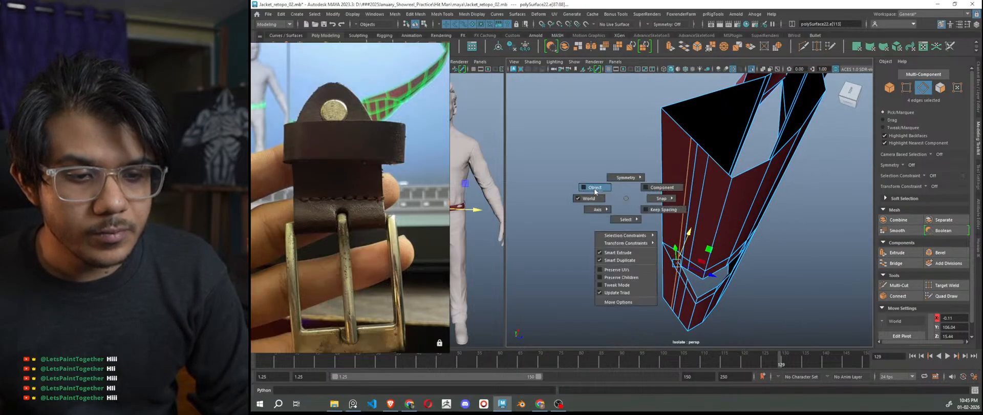
pyautogui.keyDown('ctrl'); pyautogui.keyDown('shift'); pyautogui.moveTo(595, 190); pyautogui.dragTo(595, 189, button='right'); pyautogui.keyUp('shift'); pyautogui.keyUp('ctrl')
pyautogui.keyDown('ctrl'); pyautogui.keyDown('shift'); pyautogui.moveTo(624, 224); pyautogui.dragTo(588, 223, button='right'); pyautogui.keyUp('shift'); pyautogui.keyUp('ctrl')
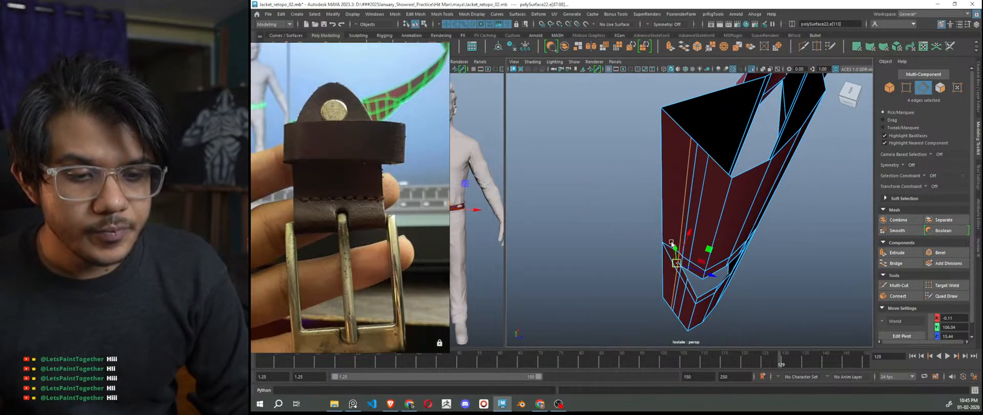
pyautogui.moveTo(688, 234); pyautogui.dragTo(682, 243)
pyautogui.moveTo(708, 280)
pyautogui.mouseDown()
pyautogui.moveTo(699, 278)
pyautogui.moveTo(725, 277)
pyautogui.moveTo(702, 281)
pyautogui.mouseUp()
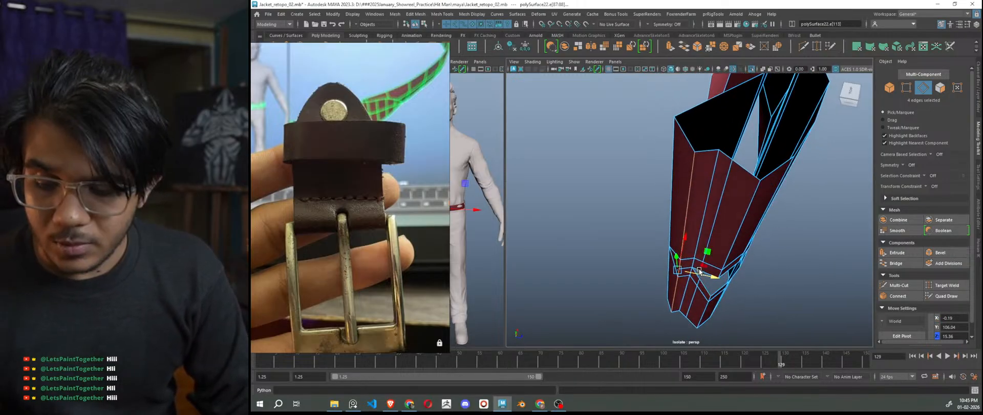
# Preview the strap tip smoothed in object mode and examine the fold's curve
pyautogui.press('3')
pyautogui.click(601, 247)
pyautogui.keyDown('alt'); pyautogui.moveTo(620, 279); pyautogui.dragTo(631, 251); pyautogui.keyUp('alt')
pyautogui.moveTo(604, 171); pyautogui.dragTo(641, 160, button='right')
pyautogui.click(659, 245)
pyautogui.keyDown('alt'); pyautogui.moveTo(660, 248); pyautogui.dragTo(721, 190); pyautogui.keyUp('alt')
# Return the strap tip to its unsmoothed display and move the next vertical edges of the fold, above and below the slot, outward
pyautogui.click(680, 231)
pyautogui.press('1')
pyautogui.moveTo(720, 190); pyautogui.dragTo(720, 163, button='right')
pyautogui.doubleClick(731, 173)
pyautogui.keyDown('shift'); pyautogui.doubleClick(707, 293); pyautogui.keyUp('shift')
pyautogui.keyDown('alt'); pyautogui.moveTo(709, 291); pyautogui.dragTo(682, 290); pyautogui.keyUp('alt')
pyautogui.moveTo(701, 242); pyautogui.dragTo(675, 249)
# Adjust the fold's outer vertical edges above and below the slot and preview the strap tip smoothed in object mode
pyautogui.doubleClick(708, 198)
pyautogui.keyDown('shift'); pyautogui.doubleClick(693, 301); pyautogui.keyUp('shift')
pyautogui.doubleClick(670, 227)
pyautogui.keyDown('shift'); pyautogui.doubleClick(668, 301); pyautogui.keyUp('shift')
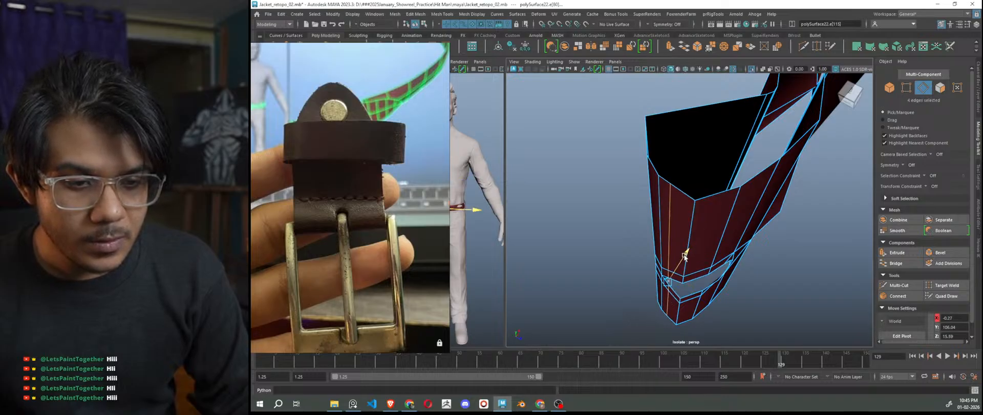
pyautogui.press('3')
pyautogui.moveTo(582, 180); pyautogui.dragTo(610, 158, button='right')
pyautogui.click(610, 158)
pyautogui.keyDown('alt'); pyautogui.moveTo(665, 282); pyautogui.dragTo(699, 251); pyautogui.keyUp('alt')
# Exit the isolated view and reverse the normals of the black belt keeper loop around the strap
pyautogui.scroll(-8, 658, 241)
pyautogui.scroll(-5, 704, 271)
pyautogui.hotkey('ctrl', '1')
pyautogui.scroll(3, 717, 281)
pyautogui.scroll(-2, 699, 250)
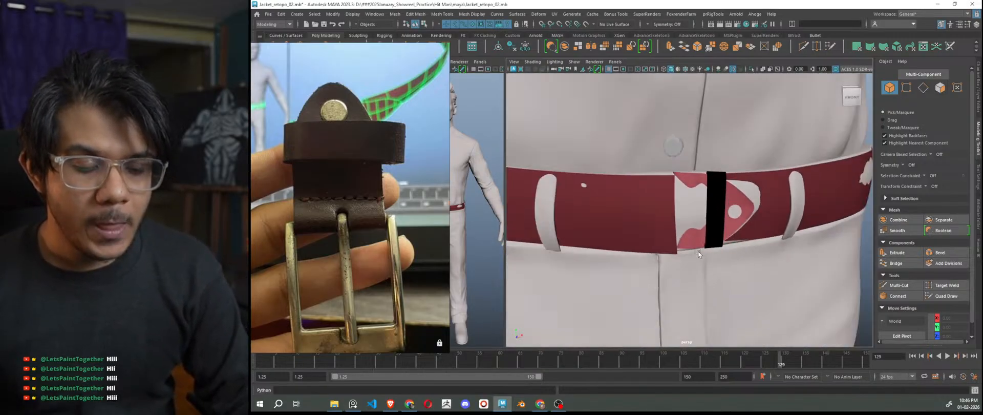
pyautogui.click(716, 205)
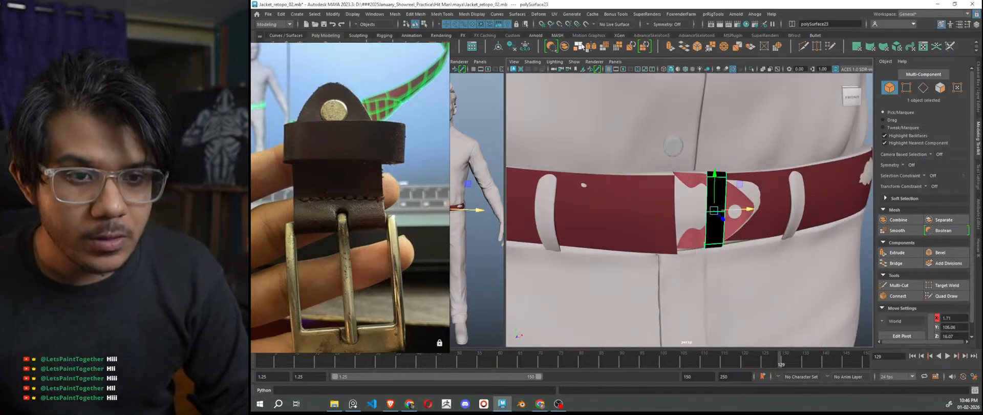
pyautogui.click(472, 14)
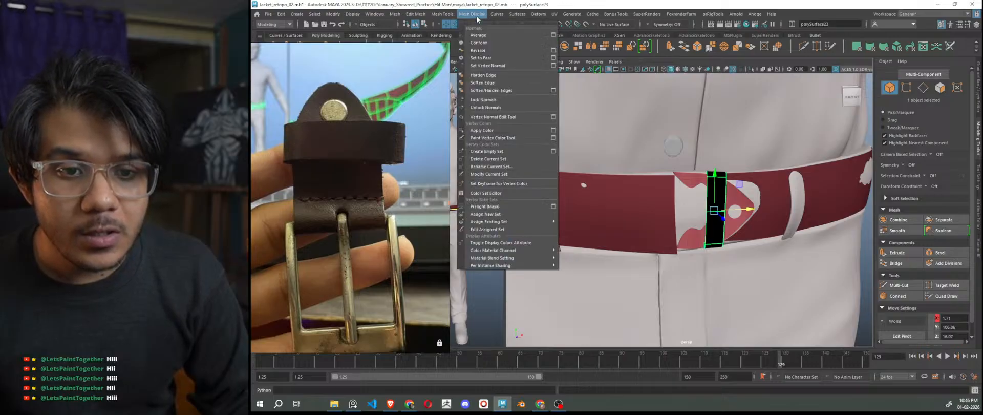
pyautogui.click(479, 50)
pyautogui.click(867, 251)
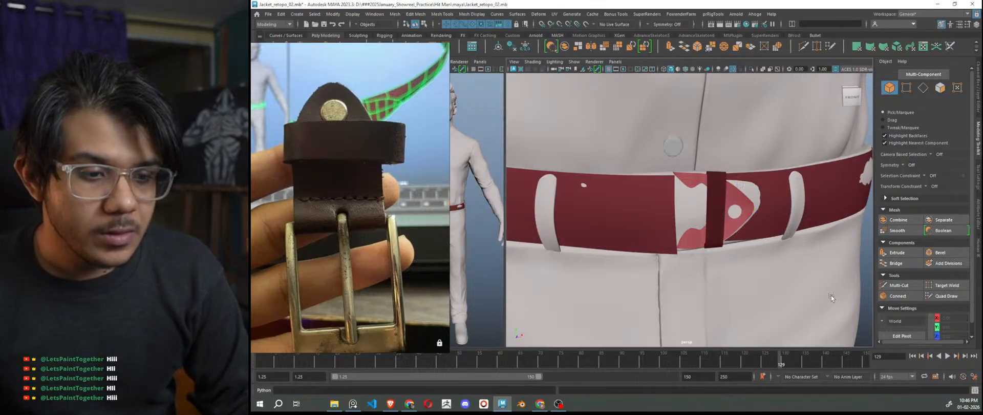
# Isolate the belt band, the keeper loop and the strap tip together and frame the folded end
pyautogui.scroll(-5, 831, 296)
pyautogui.keyDown('alt'); pyautogui.moveTo(792, 288); pyautogui.dragTo(823, 301); pyautogui.keyUp('alt')
pyautogui.scroll(4, 683, 243)
pyautogui.scroll(2, 683, 242)
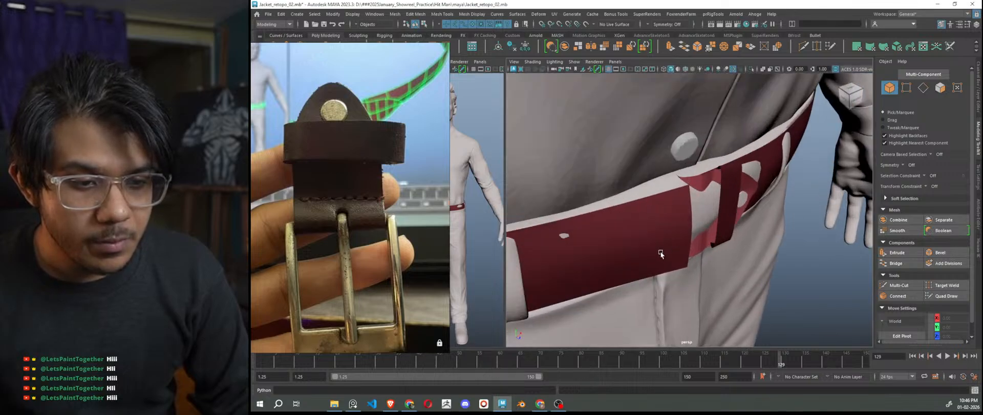
pyautogui.keyDown('alt'); pyautogui.moveTo(662, 253); pyautogui.dragTo(643, 259); pyautogui.keyUp('alt')
pyautogui.click(635, 237)
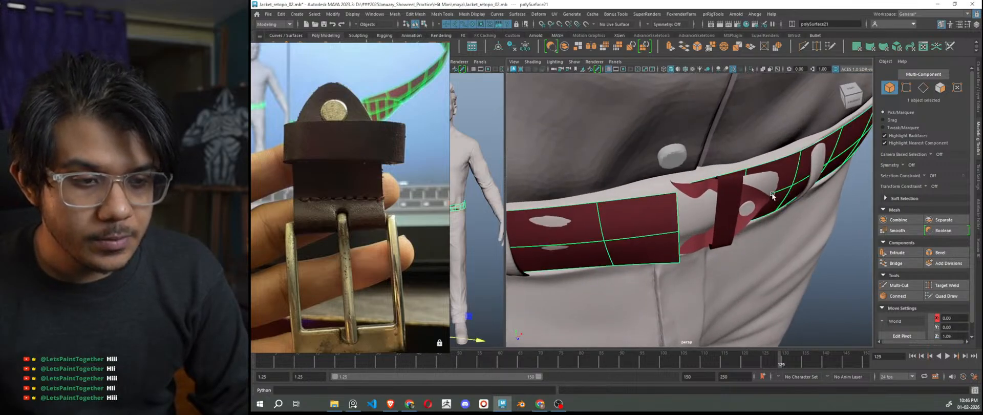
pyautogui.keyDown('shift'); pyautogui.click(735, 186); pyautogui.keyUp('shift')
pyautogui.keyDown('shift'); pyautogui.click(704, 185); pyautogui.keyUp('shift')
pyautogui.hotkey('ctrl', '1')
pyautogui.click(801, 279)
pyautogui.keyDown('alt'); pyautogui.moveTo(801, 279); pyautogui.dragTo(738, 314); pyautogui.keyUp('alt')
pyautogui.scroll(-5, 441, 281)
pyautogui.scroll(5, 442, 281)
pyautogui.scroll(10, 696, 229)
# Look through the belt reference photos for the buckle frame's shape and how it sits in the folded strap
pyautogui.moveTo(346, 140); pyautogui.dragTo(321, 166, button='right')
pyautogui.scroll(4, 307, 319)
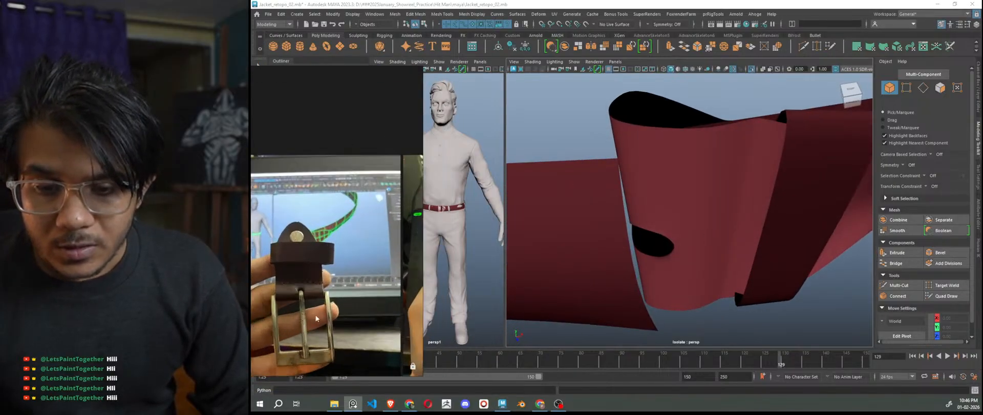
pyautogui.moveTo(327, 305); pyautogui.dragTo(320, 288, button='middle')
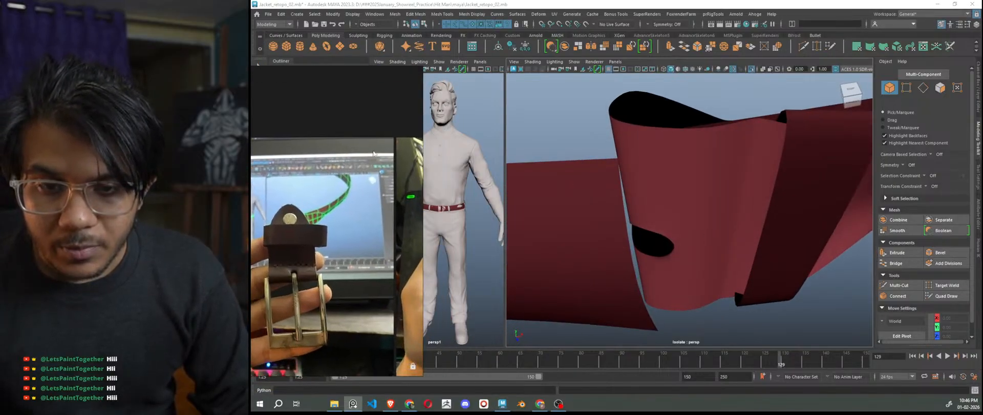
pyautogui.scroll(-5, 389, 318)
pyautogui.moveTo(389, 333); pyautogui.dragTo(322, 274, button='middle')
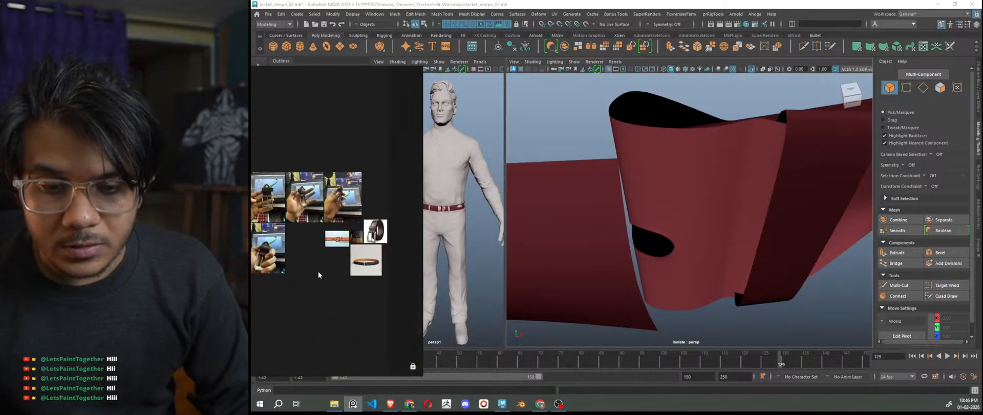
pyautogui.scroll(4, 381, 230)
pyautogui.scroll(4, 380, 231)
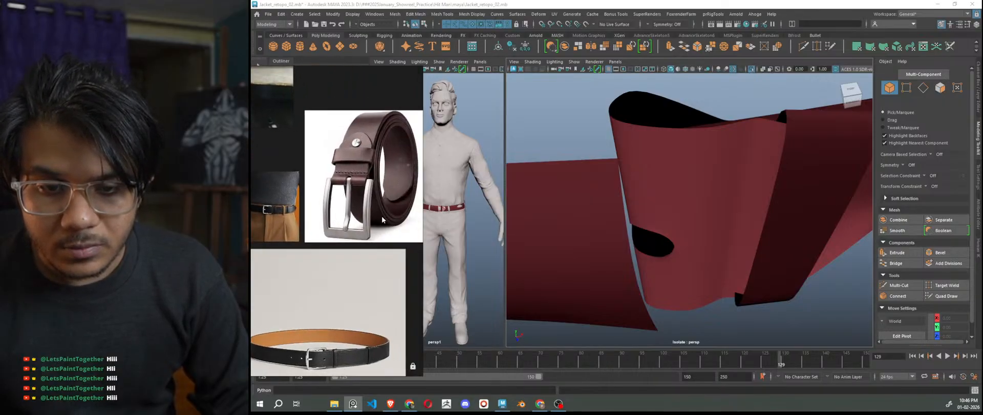
pyautogui.scroll(-3, 381, 219)
pyautogui.scroll(5, 337, 306)
pyautogui.scroll(-4, 337, 287)
pyautogui.scroll(6, 277, 195)
pyautogui.moveTo(277, 194); pyautogui.dragTo(358, 260, button='middle')
pyautogui.scroll(2, 332, 234)
# Create a polygon cube for the buckle and raise it to the belt's height
pyautogui.keyDown('alt'); pyautogui.moveTo(657, 243); pyautogui.dragTo(710, 264); pyautogui.keyUp('alt')
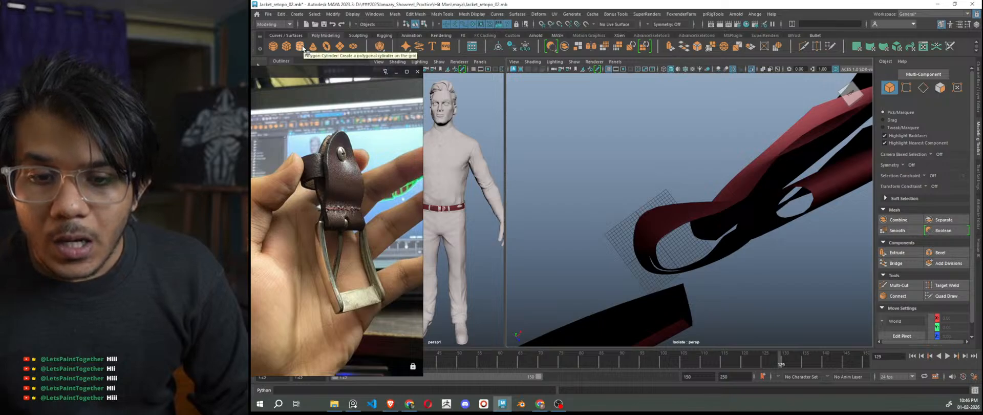
pyautogui.click(289, 47)
pyautogui.keyDown('alt'); pyautogui.moveTo(740, 252); pyautogui.dragTo(699, 225); pyautogui.keyUp('alt')
pyautogui.scroll(-8, 700, 228)
pyautogui.scroll(-5, 700, 231)
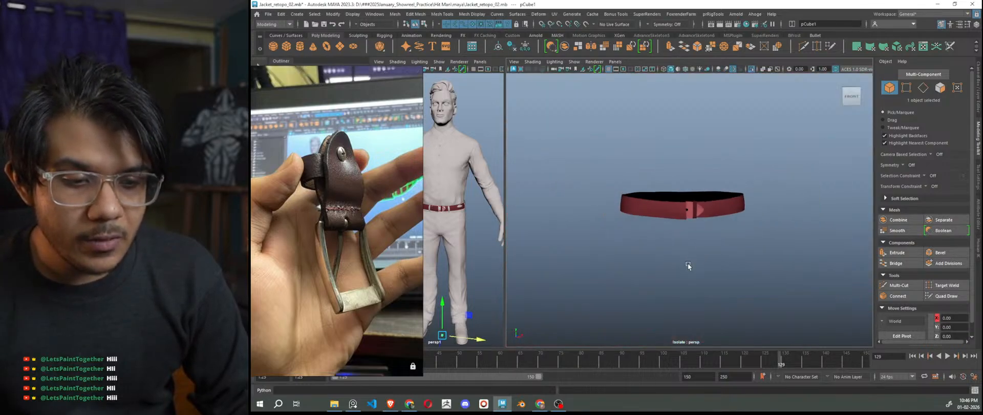
pyautogui.moveTo(686, 274); pyautogui.dragTo(671, 173)
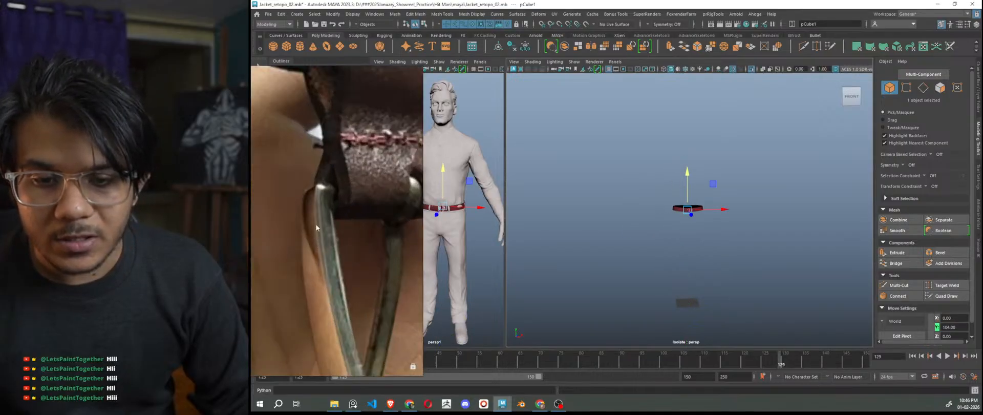
# Position the cube at the strap's folded end using the buckle reference and scale it vertically
pyautogui.scroll(8, 688, 251)
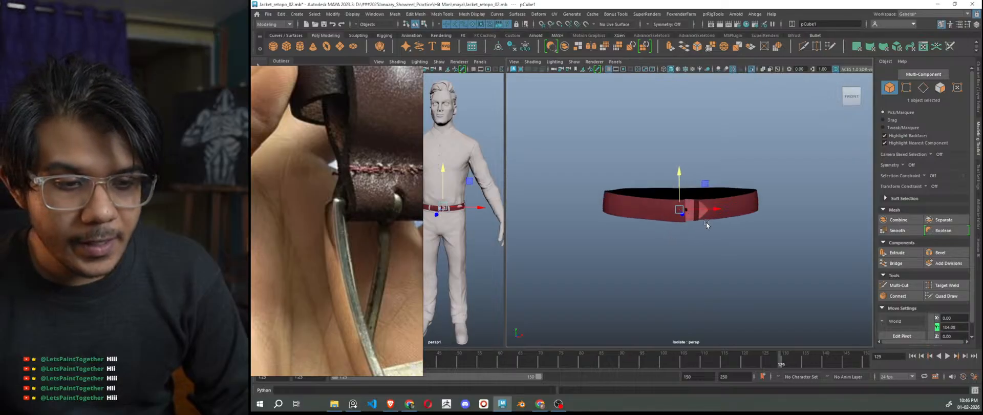
pyautogui.keyDown('alt'); pyautogui.moveTo(687, 251); pyautogui.dragTo(661, 208); pyautogui.keyUp('alt')
pyautogui.moveTo(665, 147); pyautogui.dragTo(707, 281)
pyautogui.press('f')
pyautogui.scroll(-5, 699, 245)
pyautogui.keyDown('alt'); pyautogui.moveTo(691, 272); pyautogui.dragTo(688, 257); pyautogui.keyUp('alt')
pyautogui.keyDown('alt'); pyautogui.moveTo(688, 258); pyautogui.dragTo(698, 274); pyautogui.keyUp('alt')
pyautogui.press('r')
pyautogui.moveTo(682, 199); pyautogui.dragTo(666, 149)
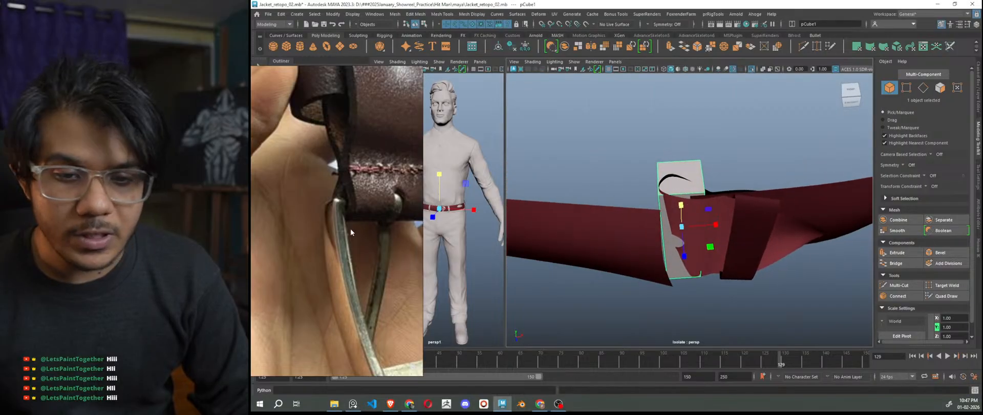
# Rotate the buckle cube to follow the strap's folded end and nudge it toward the fold
pyautogui.scroll(-3, 354, 272)
pyautogui.keyDown('alt'); pyautogui.moveTo(712, 240); pyautogui.dragTo(757, 216); pyautogui.keyUp('alt')
pyautogui.press('w')
pyautogui.press('e')
pyautogui.moveTo(701, 200); pyautogui.dragTo(705, 199)
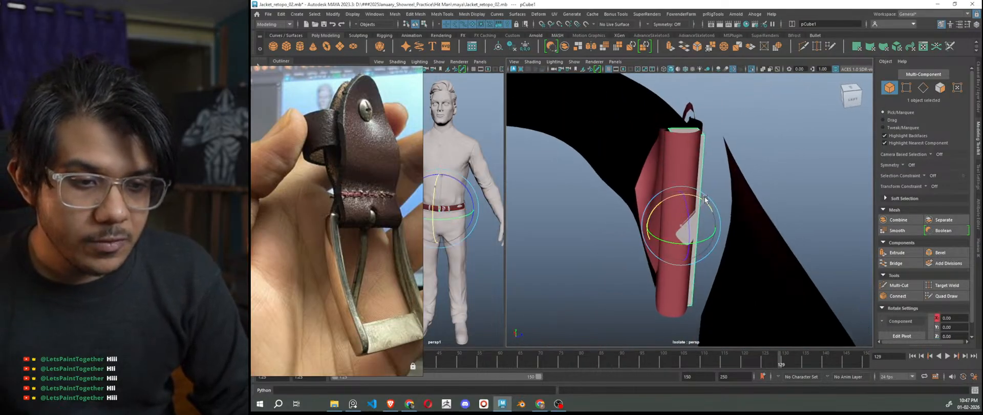
pyautogui.press('e')
pyautogui.moveTo(716, 231); pyautogui.dragTo(688, 225)
pyautogui.hotkey('ctrl', 'z')
pyautogui.press('w')
pyautogui.press('w')
pyautogui.moveTo(710, 250); pyautogui.dragTo(708, 249)
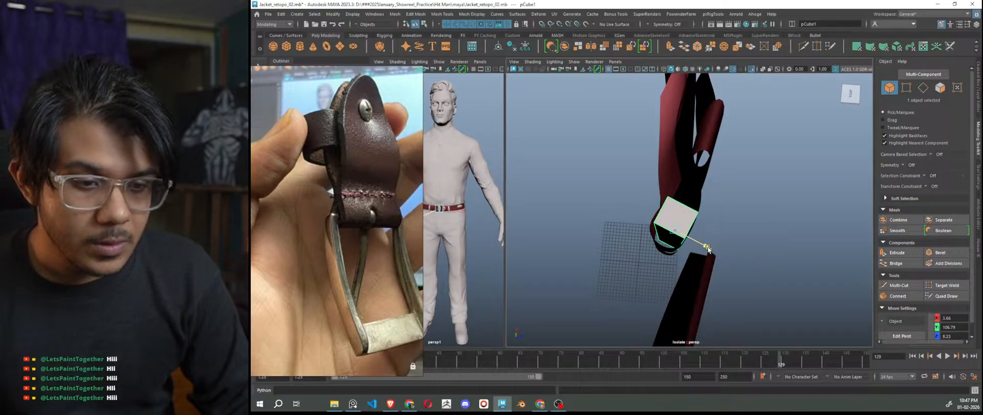
# Resize the cube and shift it so it sits inside the strap's folded loop
pyautogui.moveTo(691, 197); pyautogui.dragTo(700, 224)
pyautogui.press('r')
pyautogui.keyDown('alt'); pyautogui.moveTo(707, 255); pyautogui.dragTo(660, 176); pyautogui.keyUp('alt')
pyautogui.moveTo(704, 253)
pyautogui.keyDown('alt'); pyautogui.mouseDown()
pyautogui.moveTo(708, 269)
pyautogui.moveTo(700, 256)
pyautogui.mouseUp(); pyautogui.keyUp('alt')
pyautogui.press('w')
pyautogui.moveTo(692, 203); pyautogui.dragTo(686, 208)
pyautogui.click(750, 292)
pyautogui.scroll(-6, 753, 294)
pyautogui.keyDown('alt'); pyautogui.moveTo(753, 296); pyautogui.dragTo(697, 248); pyautogui.keyUp('alt')
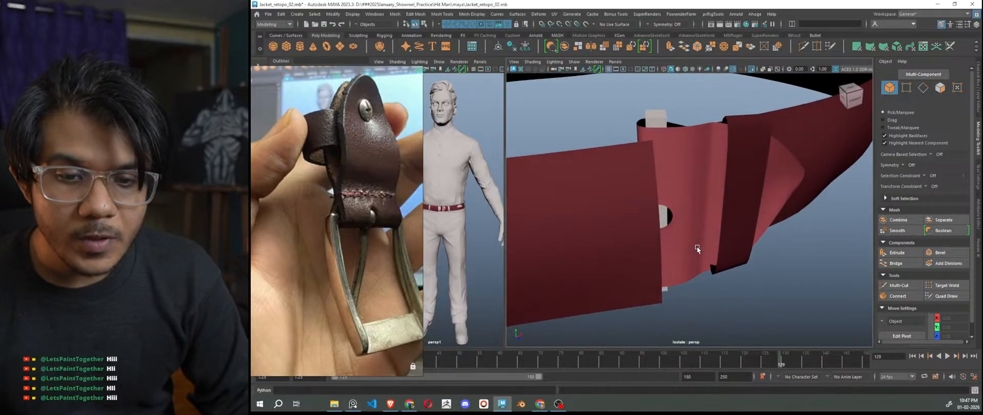
# Isolate the slotted strap tip together with the buckle cube
pyautogui.click(681, 206)
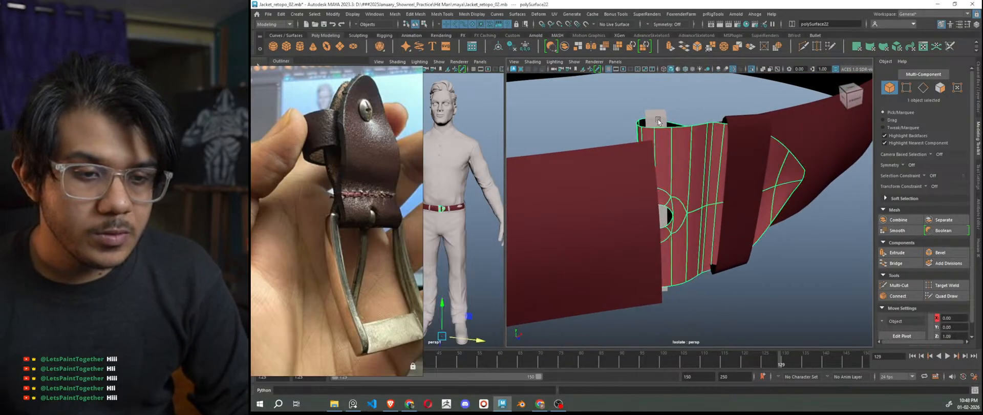
pyautogui.hotkey('ctrl', '1')
pyautogui.hotkey('ctrl', '1')
pyautogui.click(713, 311)
pyautogui.keyDown('alt'); pyautogui.moveTo(715, 311); pyautogui.dragTo(741, 300); pyautogui.keyUp('alt')
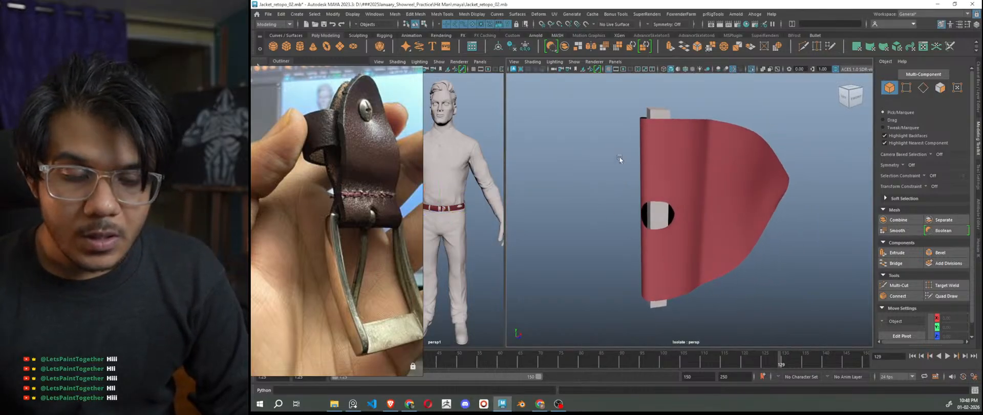
pyautogui.scroll(3, 617, 163)
pyautogui.scroll(-3, 634, 145)
# Connect the cube's four vertical edges to add an edge loop around its middle
pyautogui.click(656, 114)
pyautogui.keyDown('alt'); pyautogui.moveTo(686, 142); pyautogui.dragTo(695, 153, button='middle'); pyautogui.keyUp('alt')
pyautogui.moveTo(661, 217); pyautogui.dragTo(665, 158, button='right')
pyautogui.click(657, 217)
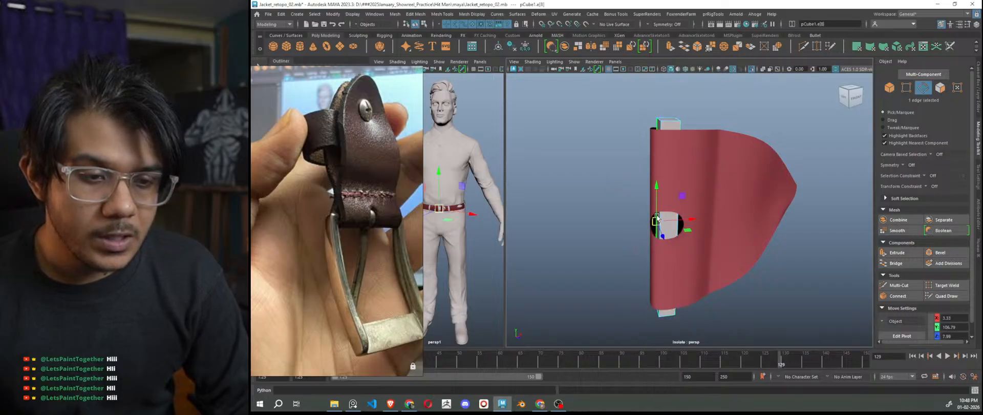
pyautogui.click(702, 242)
pyautogui.click(659, 228)
pyautogui.scroll(3, 806, 286)
pyautogui.click(657, 230)
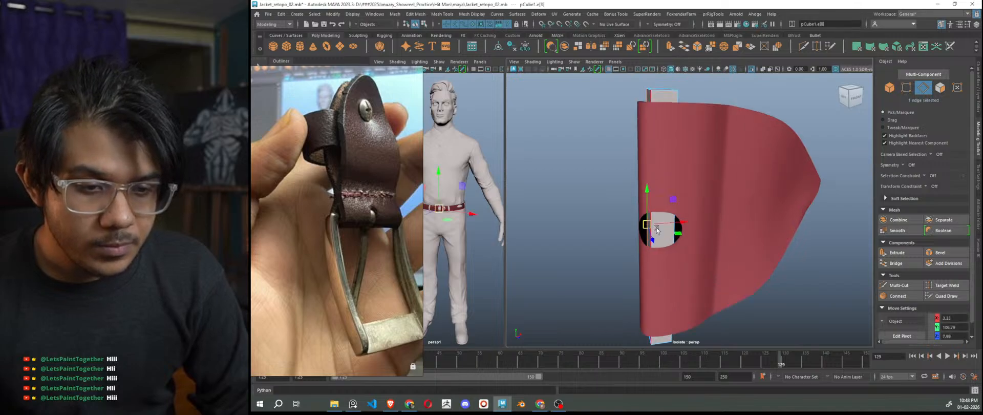
pyautogui.doubleClick(658, 232)
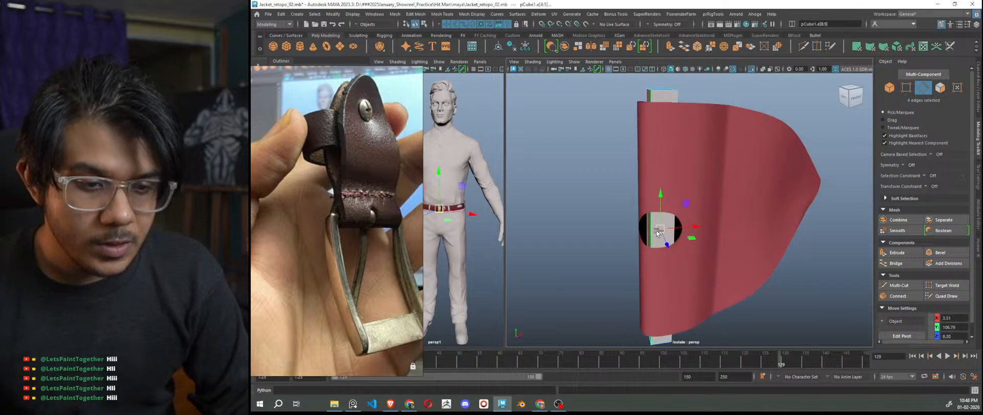
pyautogui.click(897, 295)
pyautogui.press('w')
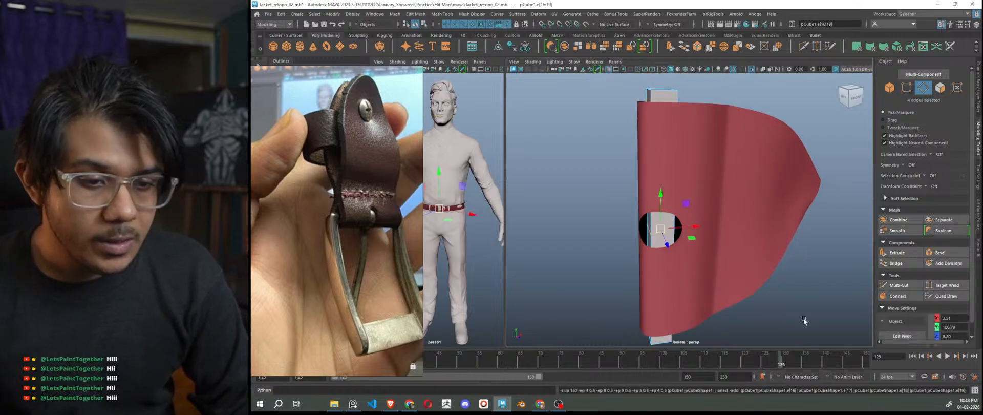
pyautogui.click(792, 320)
# Bevel the middle edge loop and adjust the fraction in wireframe to spread two loops toward the cube's ends
pyautogui.doubleClick(664, 232)
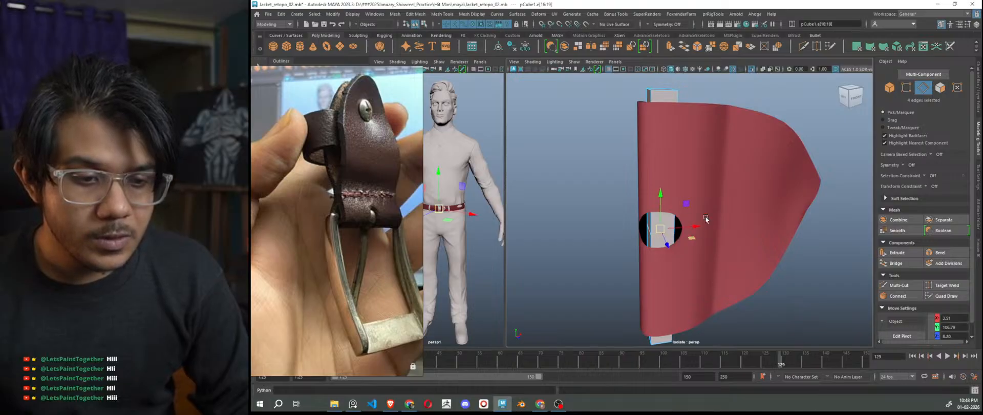
pyautogui.click(699, 48)
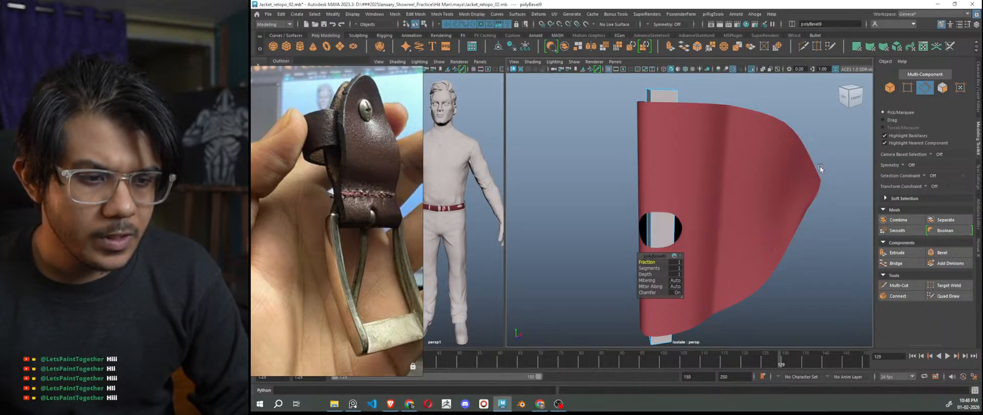
pyautogui.press('4')
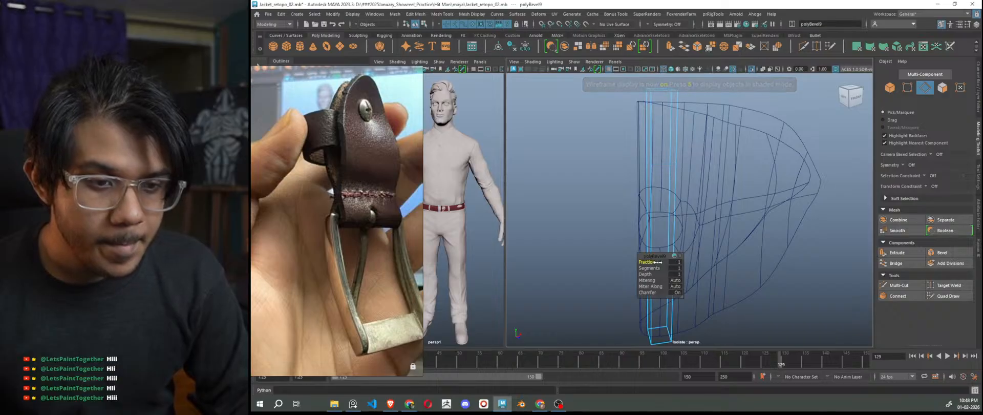
pyautogui.moveTo(650, 262); pyautogui.dragTo(651, 262)
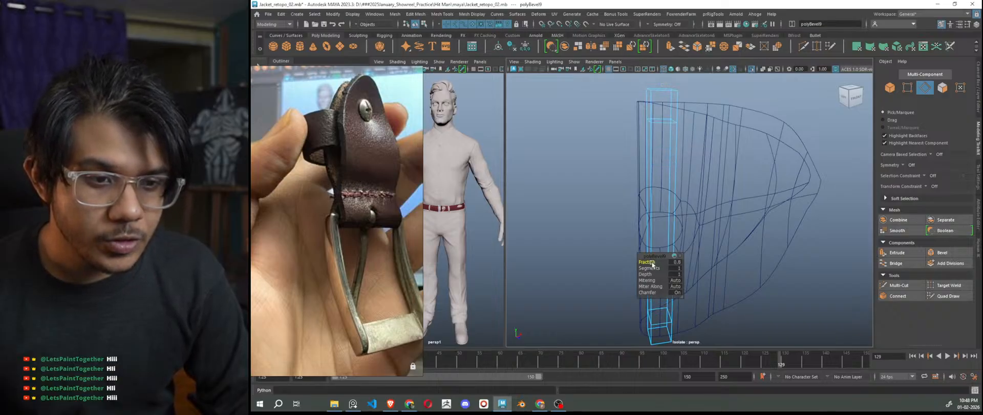
pyautogui.click(679, 262)
pyautogui.write('.')
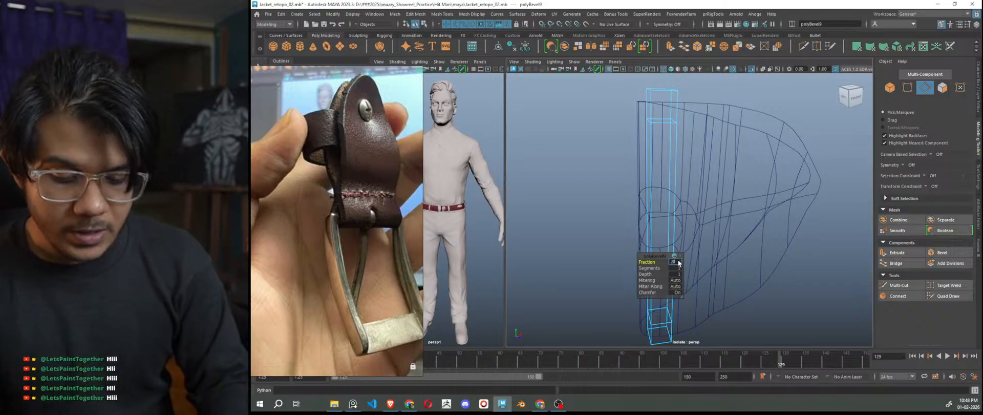
pyautogui.write('5')
pyautogui.press('Return')
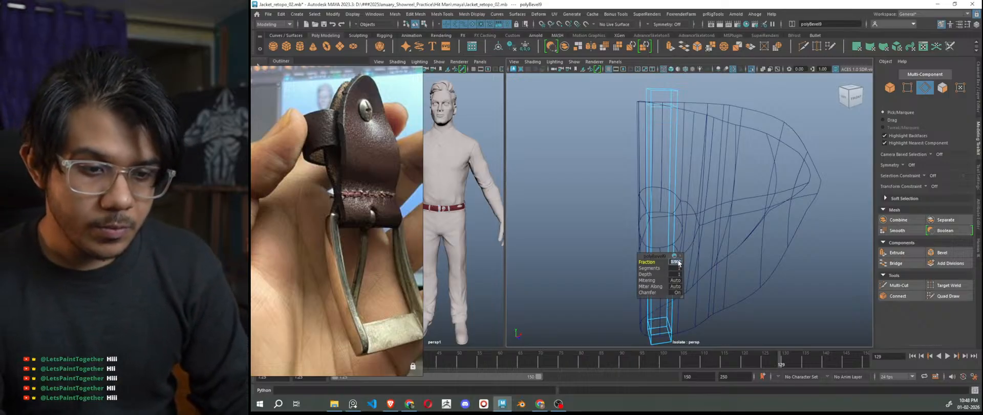
# Fine-tune the bevel fraction to .935 so the loops sit near the cube's ends, and return to shaded display
pyautogui.write('.98')
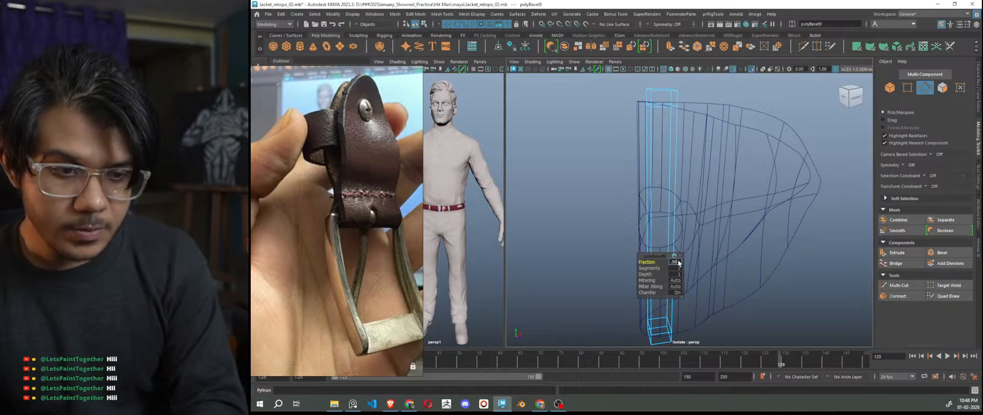
pyautogui.write('5')
pyautogui.press('Return')
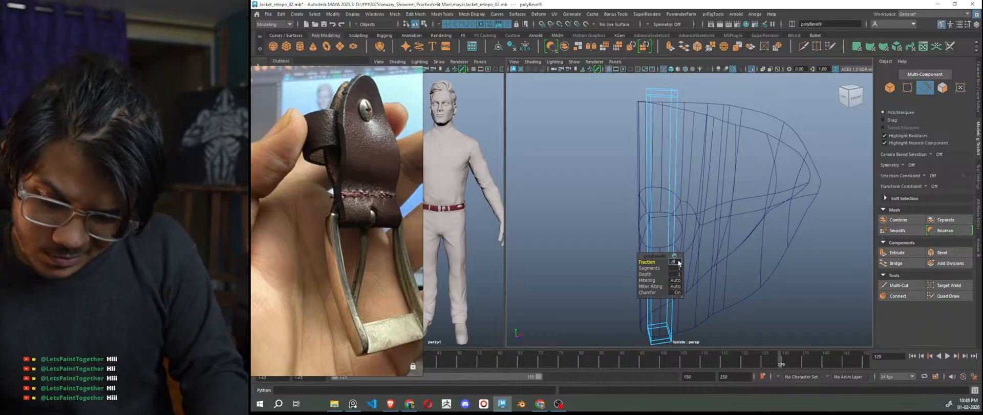
pyautogui.write('.92')
pyautogui.press('Return')
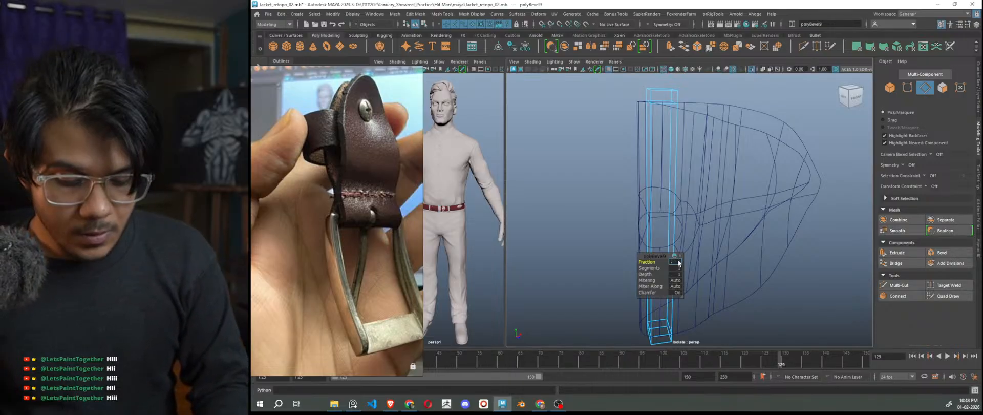
pyautogui.click(679, 263)
pyautogui.write('.')
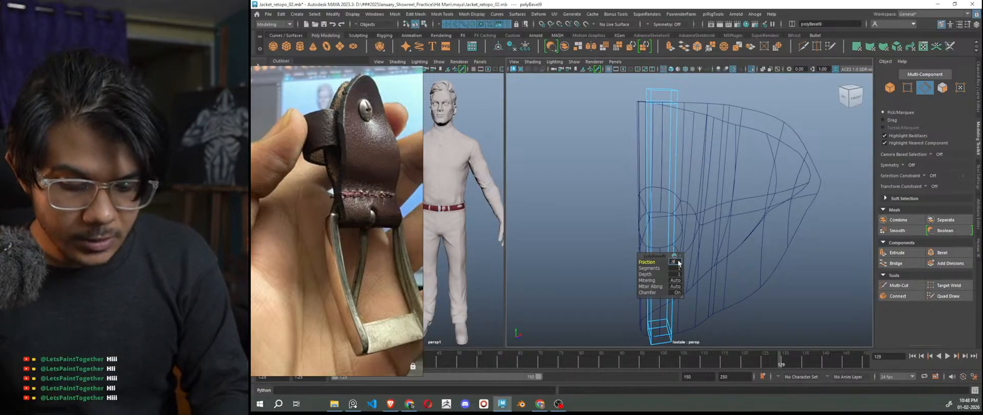
pyautogui.write('95')
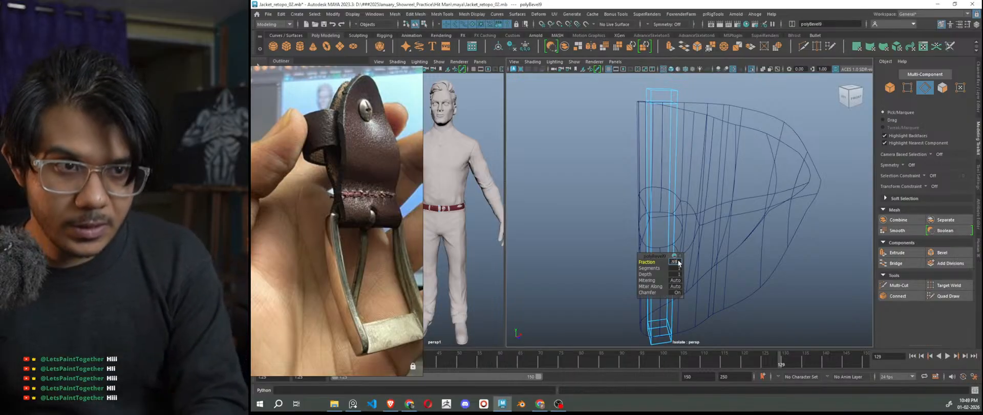
pyautogui.press('Return')
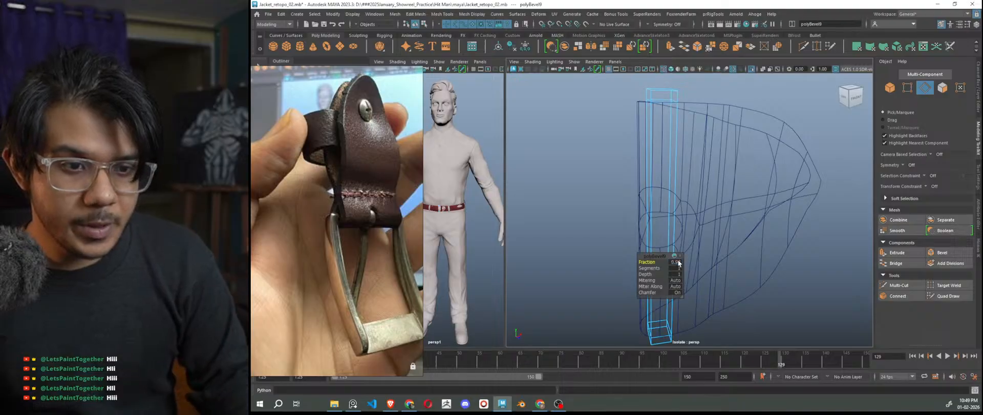
pyautogui.click(679, 263)
pyautogui.write('35')
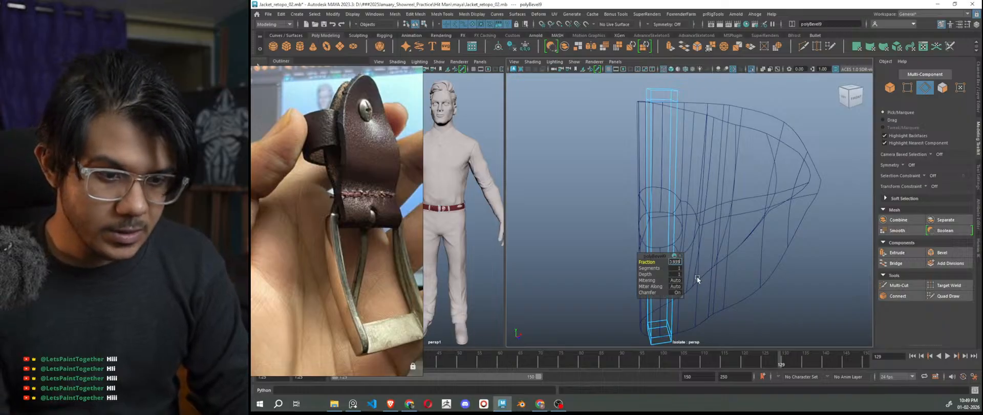
pyautogui.write('w')
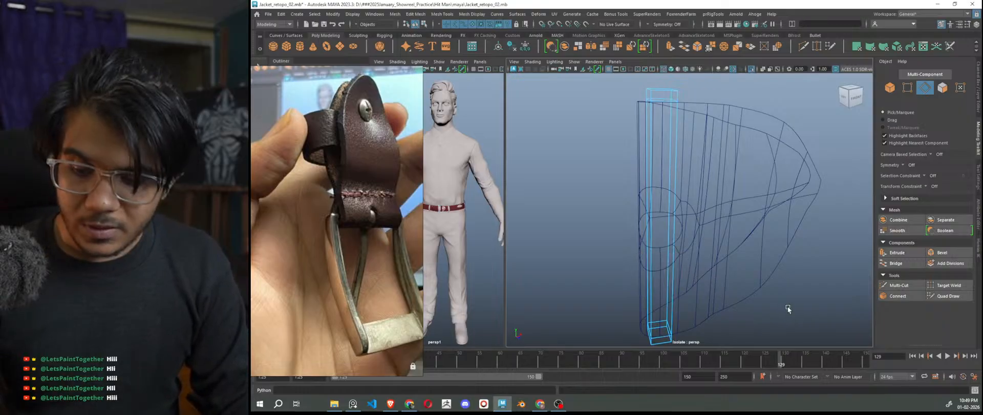
pyautogui.write('5')
# Extrude the small upper and lower end faces on the cube's side away from the strap into two buckle arms
pyautogui.moveTo(708, 302)
pyautogui.keyDown('alt'); pyautogui.mouseDown()
pyautogui.moveTo(700, 301)
pyautogui.moveTo(718, 313)
pyautogui.mouseUp(); pyautogui.keyUp('alt')
pyautogui.keyDown('alt'); pyautogui.moveTo(719, 314); pyautogui.dragTo(716, 335, button='middle'); pyautogui.keyUp('alt')
pyautogui.scroll(3, 715, 333)
pyautogui.moveTo(662, 159); pyautogui.dragTo(659, 173, button='right')
pyautogui.click(657, 148)
pyautogui.scroll(-5, 658, 150)
pyautogui.keyDown('alt'); pyautogui.moveTo(677, 333); pyautogui.dragTo(656, 218, button='middle'); pyautogui.keyUp('alt')
pyautogui.scroll(3, 656, 220)
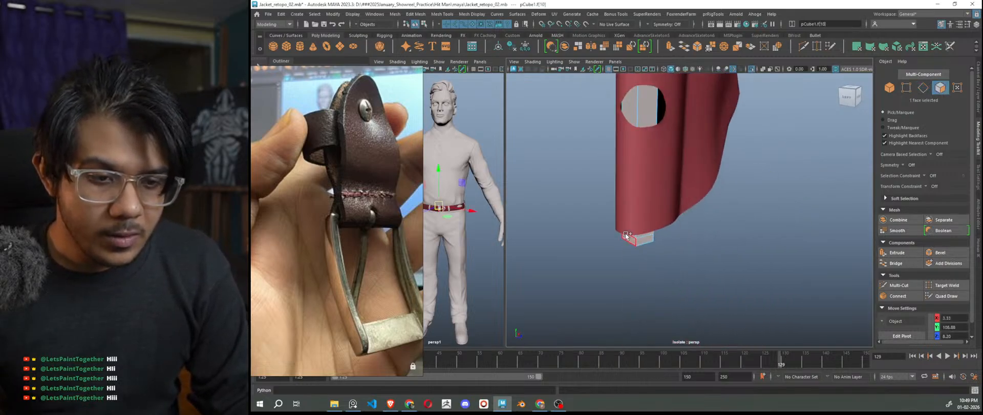
pyautogui.keyDown('shift'); pyautogui.click(628, 242); pyautogui.keyUp('shift')
pyautogui.scroll(-4, 765, 269)
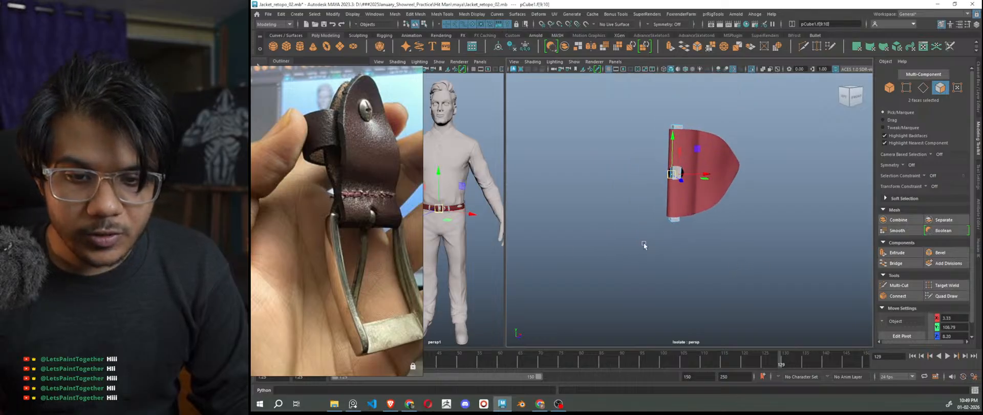
pyautogui.scroll(2, 702, 199)
pyautogui.moveTo(695, 154); pyautogui.dragTo(629, 155)
pyautogui.scroll(-3, 687, 251)
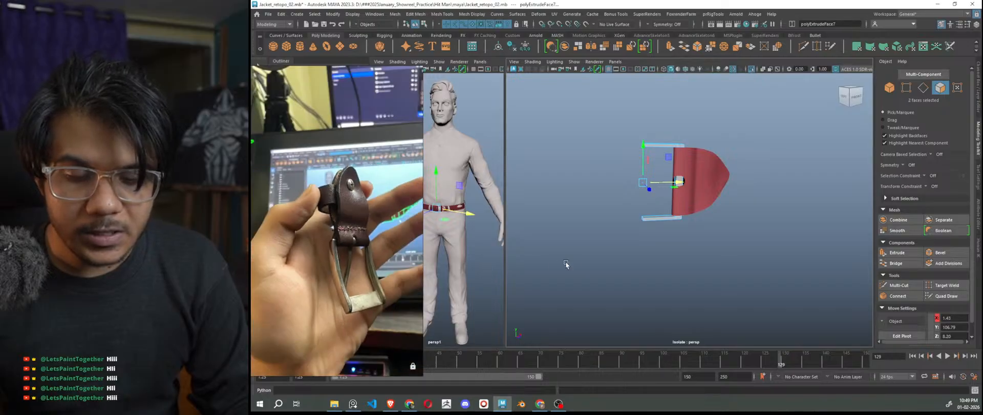
# Lengthen the two buckle arms and scale their ends slightly apart so they flare outward
pyautogui.scroll(2, 621, 235)
pyautogui.moveTo(651, 177); pyautogui.dragTo(626, 177)
pyautogui.press('r')
pyautogui.moveTo(588, 142); pyautogui.dragTo(587, 139)
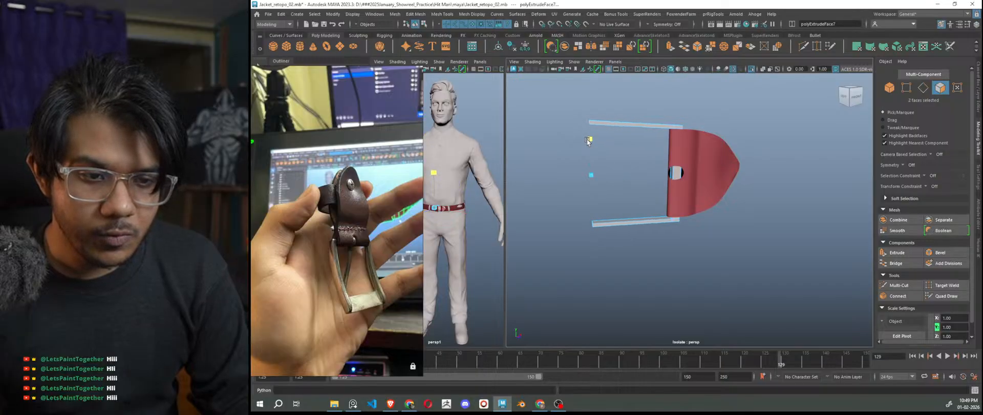
# Check the front buckle photo, then shorten the arms slightly and refine the vertical spacing of their ends
pyautogui.scroll(-10, 323, 312)
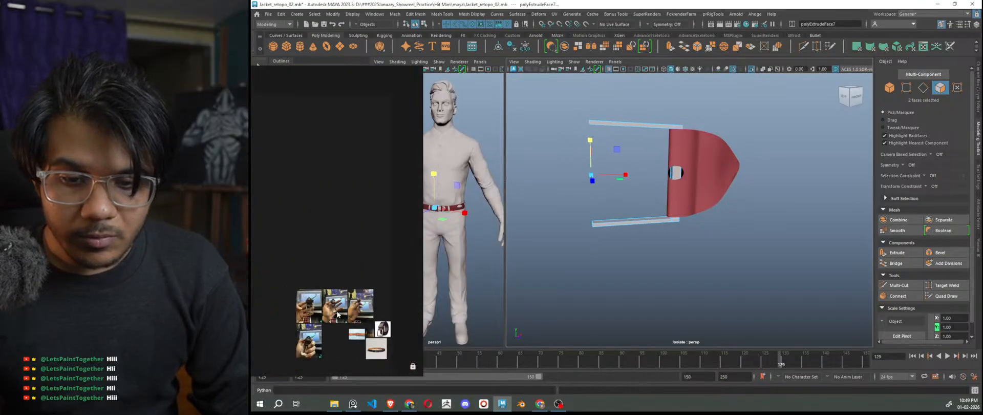
pyautogui.scroll(5, 316, 313)
pyautogui.scroll(5, 315, 312)
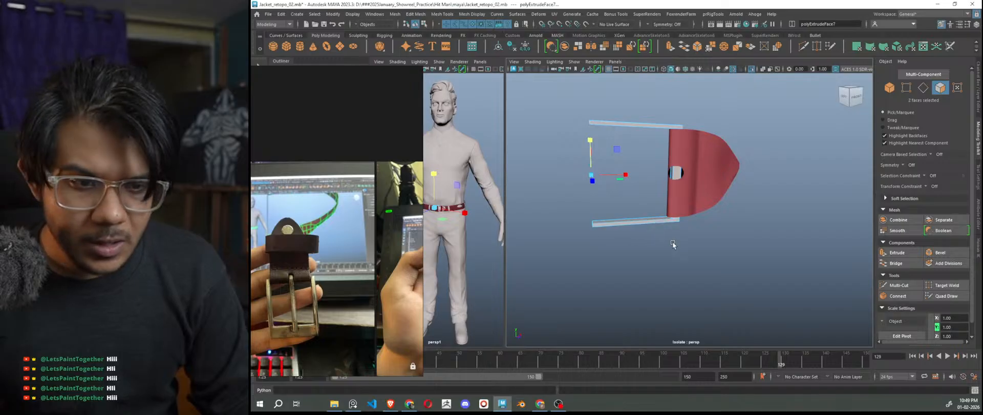
pyautogui.press('w')
pyautogui.moveTo(627, 175); pyautogui.dragTo(634, 175)
pyautogui.press('e')
pyautogui.press('r')
pyautogui.moveTo(596, 146); pyautogui.dragTo(596, 143)
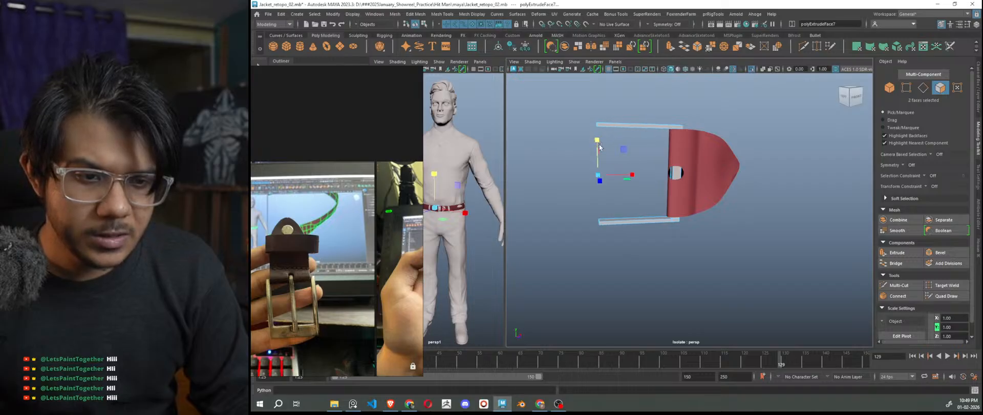
# Extrude a short further segment from both arm ends and scale the new ends slightly closer together vertically
pyautogui.press('w')
pyautogui.keyDown('shift'); pyautogui.moveTo(633, 175); pyautogui.dragTo(612, 175); pyautogui.keyUp('shift')
pyautogui.press('r')
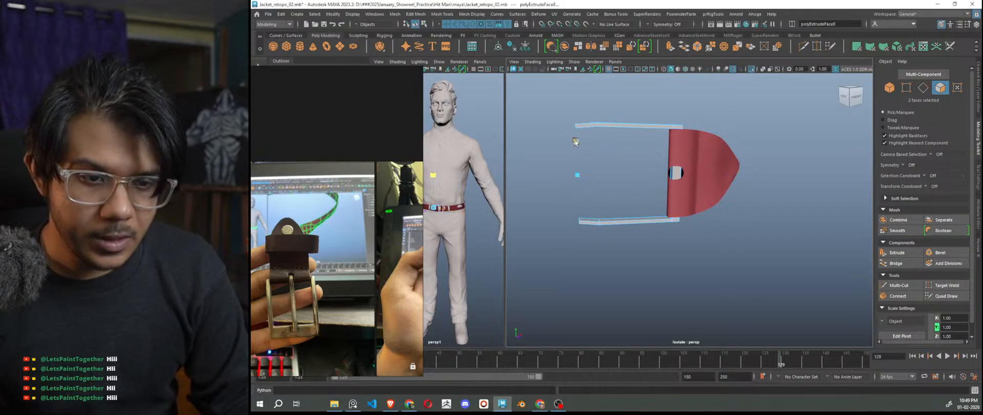
# Widen the outer ends of both arms in depth by scaling their 16 end vertices, matching the buckle photo
pyautogui.keyDown('alt'); pyautogui.moveTo(656, 259); pyautogui.dragTo(684, 285); pyautogui.keyUp('alt')
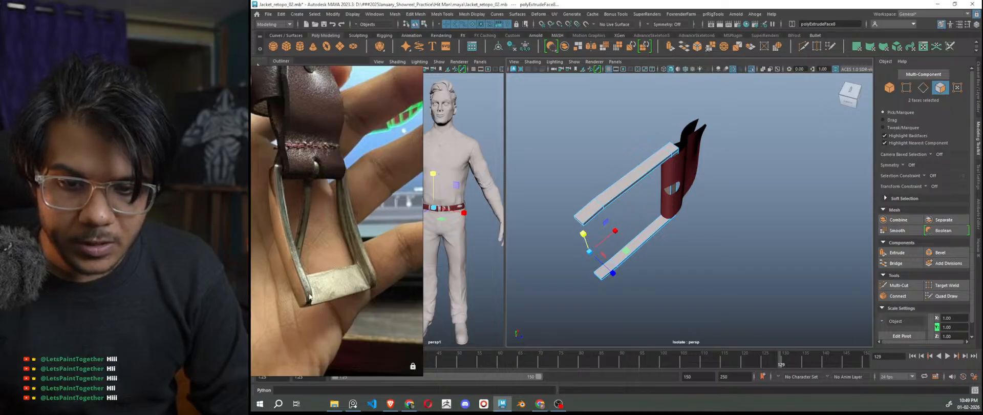
pyautogui.moveTo(582, 130); pyautogui.dragTo(545, 132, button='right')
pyautogui.keyDown('alt'); pyautogui.moveTo(598, 273); pyautogui.dragTo(576, 269); pyautogui.keyUp('alt')
pyautogui.moveTo(544, 162); pyautogui.dragTo(635, 280)
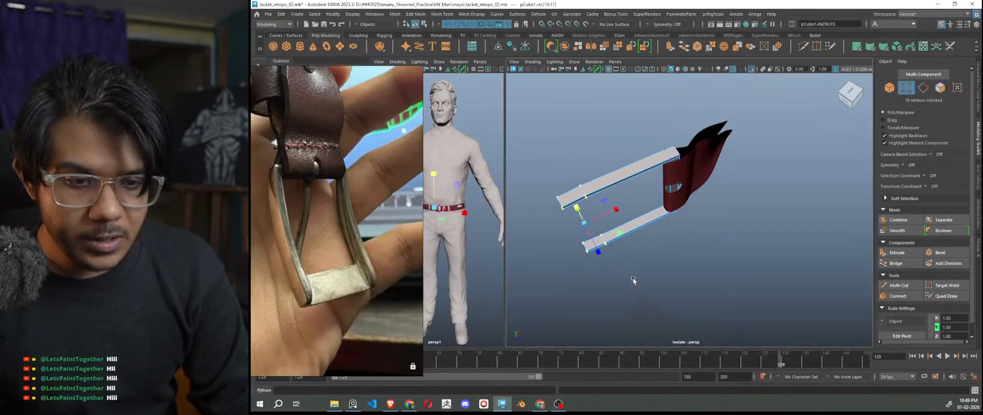
pyautogui.moveTo(597, 251); pyautogui.dragTo(616, 271)
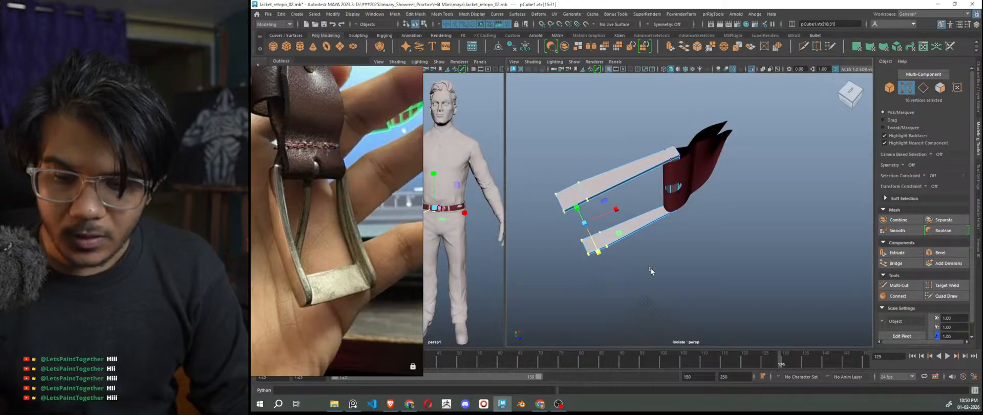
pyautogui.moveTo(776, 160); pyautogui.dragTo(800, 146, button='right')
pyautogui.click(801, 147)
pyautogui.keyDown('alt'); pyautogui.moveTo(748, 302); pyautogui.dragTo(733, 238); pyautogui.keyUp('alt')
pyautogui.scroll(3, 607, 173)
pyautogui.keyDown('alt'); pyautogui.moveTo(606, 175); pyautogui.dragTo(717, 254, button='middle'); pyautogui.keyUp('alt')
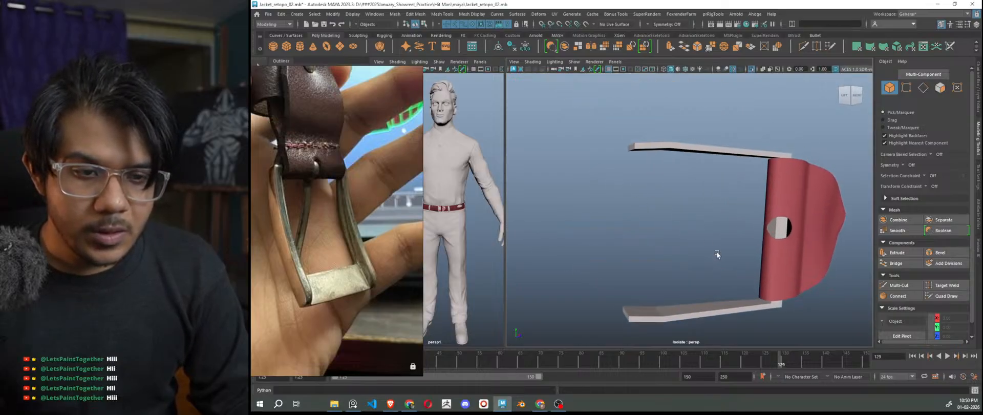
# Select the inner faces near both buckle arm ends and scale their vertical spacing slightly
pyautogui.click(668, 151)
pyautogui.keyDown('alt'); pyautogui.moveTo(677, 155); pyautogui.dragTo(659, 171); pyautogui.keyUp('alt')
pyautogui.moveTo(659, 171); pyautogui.dragTo(649, 149, button='right')
pyautogui.click(649, 150)
pyautogui.keyDown('shift'); pyautogui.click(640, 306); pyautogui.keyUp('shift')
pyautogui.moveTo(642, 193); pyautogui.dragTo(643, 196)
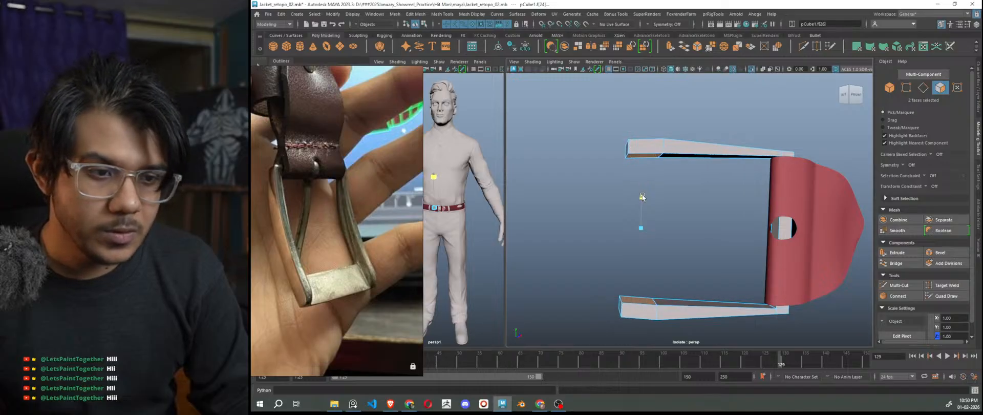
pyautogui.moveTo(642, 197); pyautogui.dragTo(643, 196)
pyautogui.moveTo(713, 114); pyautogui.dragTo(756, 104, button='right')
pyautogui.click(754, 197)
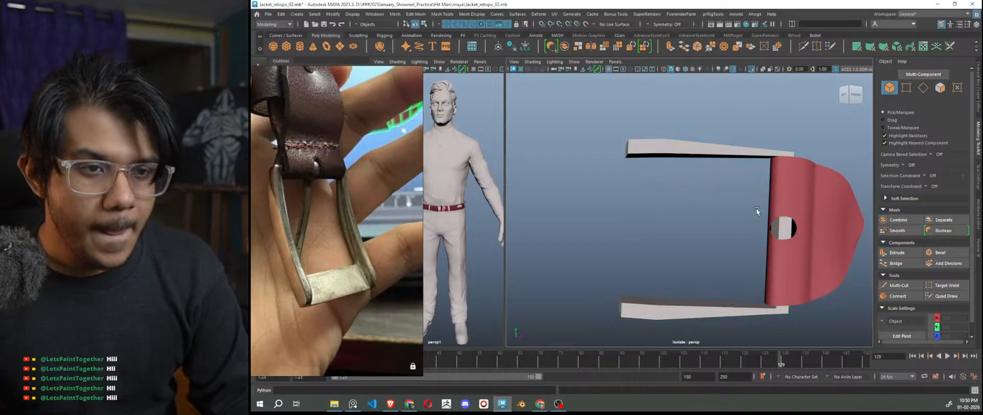
# Compare the shape of the two buckle arms with the buckle reference photo from several angles
pyautogui.scroll(-5, 753, 256)
pyautogui.moveTo(804, 290)
pyautogui.keyDown('alt'); pyautogui.mouseDown()
pyautogui.moveTo(766, 295)
pyautogui.moveTo(807, 296)
pyautogui.mouseUp(); pyautogui.keyUp('alt')
pyautogui.keyDown('alt'); pyautogui.moveTo(675, 253); pyautogui.dragTo(733, 275); pyautogui.keyUp('alt')
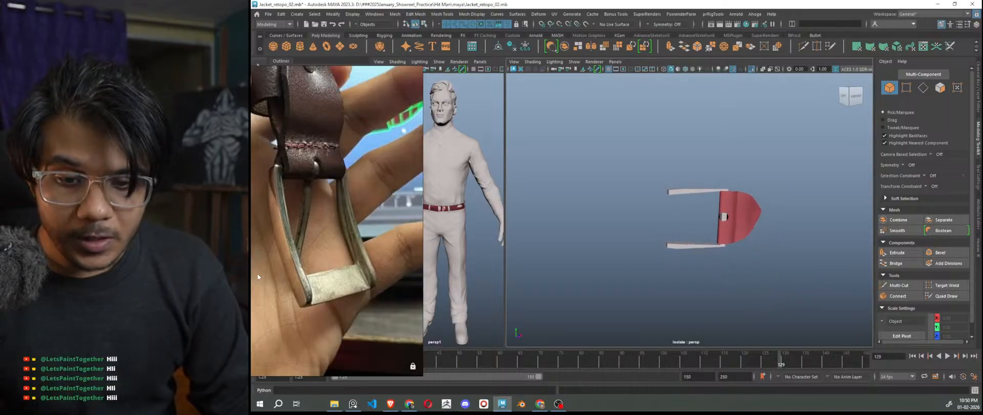
pyautogui.scroll(2, 660, 226)
pyautogui.scroll(1, 660, 223)
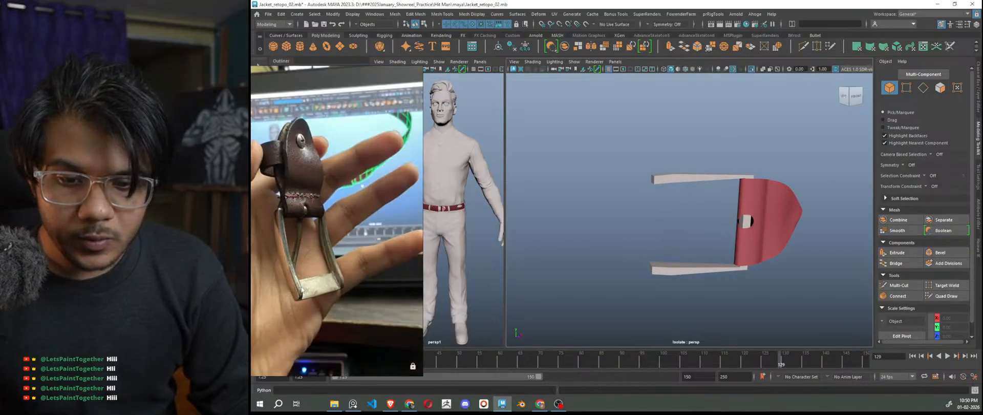
pyautogui.scroll(2, 610, 223)
pyautogui.keyDown('alt'); pyautogui.moveTo(669, 233); pyautogui.dragTo(847, 245); pyautogui.keyUp('alt')
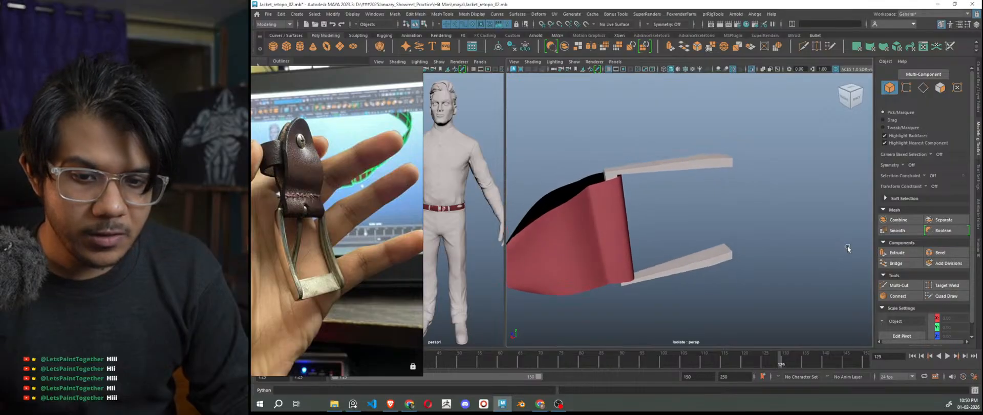
# Try to move the matching edges near the outer ends of both buckle arms lengthwise
pyautogui.scroll(2, 744, 187)
pyautogui.keyDown('alt'); pyautogui.moveTo(784, 190); pyautogui.dragTo(750, 230, button='middle'); pyautogui.keyUp('alt')
pyautogui.moveTo(722, 164); pyautogui.dragTo(715, 152, button='right')
pyautogui.click(715, 175)
pyautogui.click(723, 174)
pyautogui.press('w')
pyautogui.keyDown('shift'); pyautogui.click(721, 312); pyautogui.keyUp('shift')
pyautogui.moveTo(692, 262); pyautogui.dragTo(677, 259)
pyautogui.hotkey('ctrl', 'z')
pyautogui.keyDown('alt'); pyautogui.moveTo(802, 226); pyautogui.dragTo(723, 217); pyautogui.keyUp('alt')
pyautogui.click(731, 212)
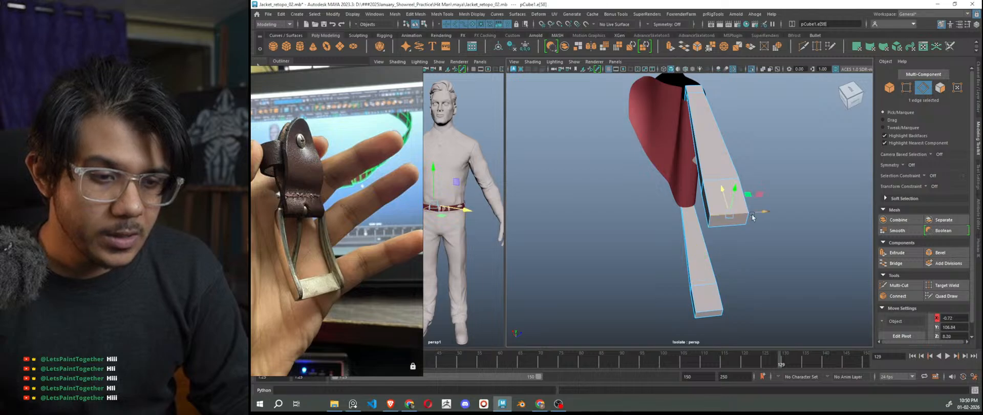
pyautogui.click(722, 180)
pyautogui.keyDown('shift'); pyautogui.doubleClick(729, 213); pyautogui.keyUp('shift')
pyautogui.click(898, 295)
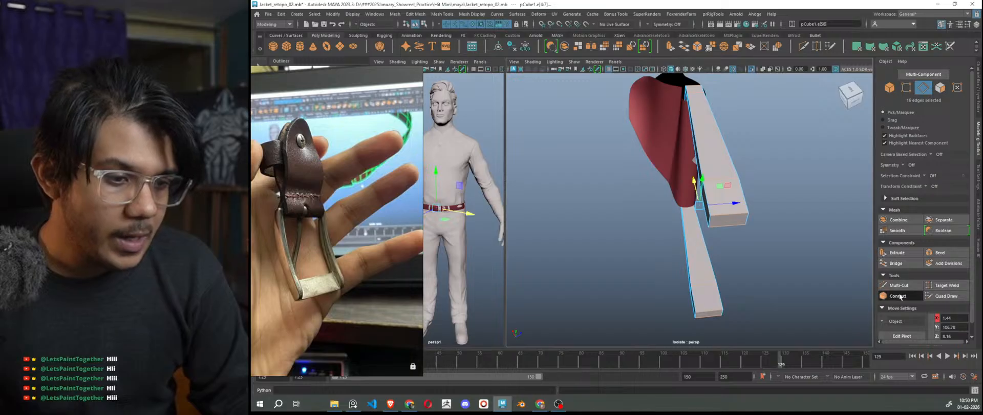
pyautogui.click(809, 272)
# Insert a centred edge loop along the full length of both buckle arms with the Multi-Cut tool
pyautogui.scroll(2, 758, 260)
pyautogui.keyDown('alt'); pyautogui.moveTo(758, 260); pyautogui.dragTo(768, 228); pyautogui.keyUp('alt')
pyautogui.click(804, 47)
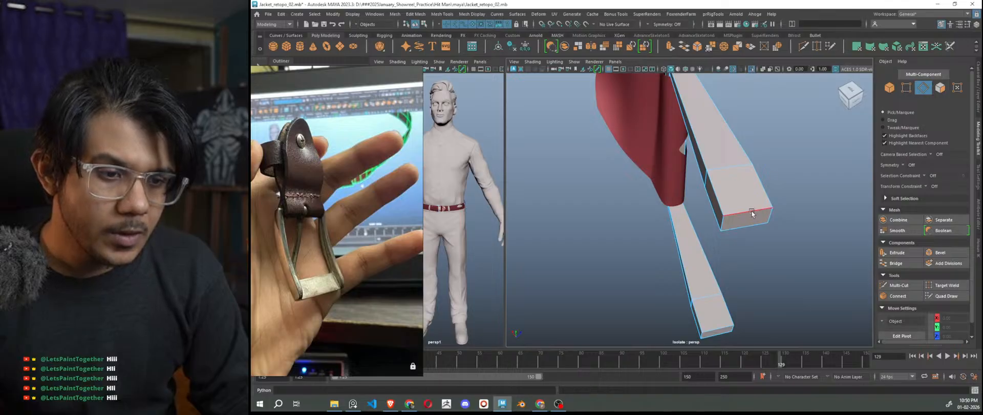
pyautogui.keyDown('ctrl'); pyautogui.middleClick(750, 211); pyautogui.keyUp('ctrl')
pyautogui.keyDown('alt'); pyautogui.moveTo(793, 265); pyautogui.dragTo(780, 273); pyautogui.keyUp('alt')
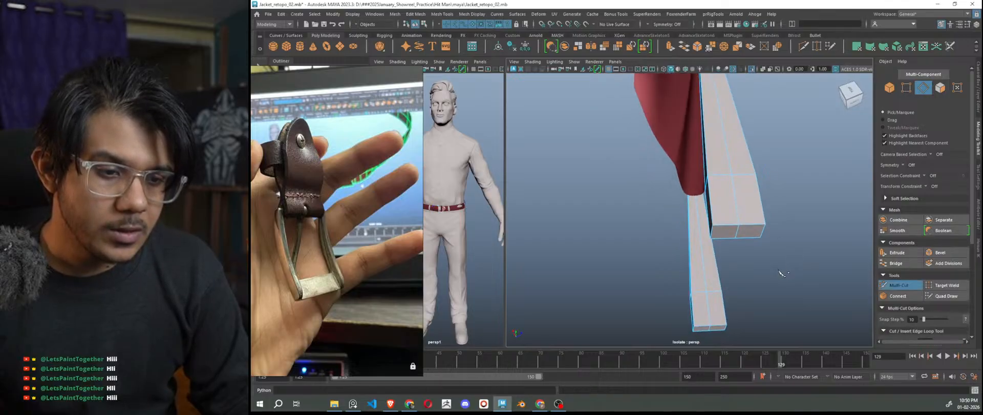
# Select the matching short corner edge at the outer end of each buckle arm for moving
pyautogui.press('w')
pyautogui.click(715, 234)
pyautogui.keyDown('alt'); pyautogui.moveTo(715, 234); pyautogui.dragTo(714, 311); pyautogui.keyUp('alt')
pyautogui.keyDown('shift'); pyautogui.click(715, 309); pyautogui.keyUp('shift')
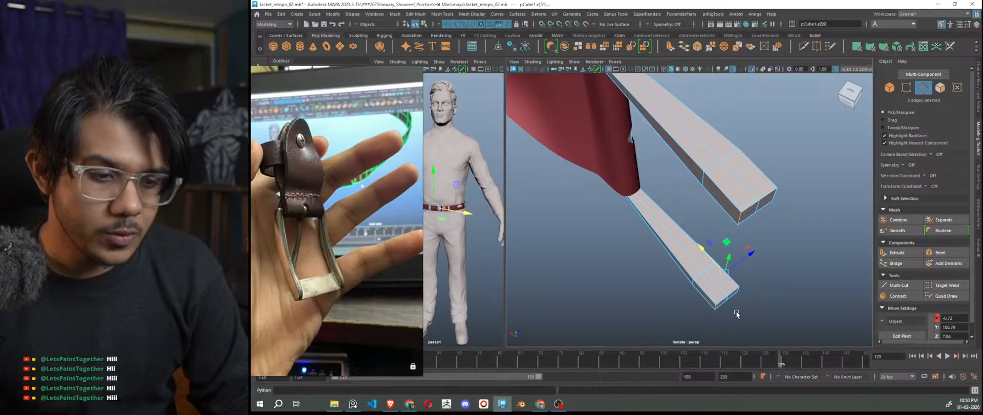
# Move the selected corner edges at both buckle arms' tips inward and bevel them to round the corners
pyautogui.moveTo(708, 260); pyautogui.dragTo(701, 253)
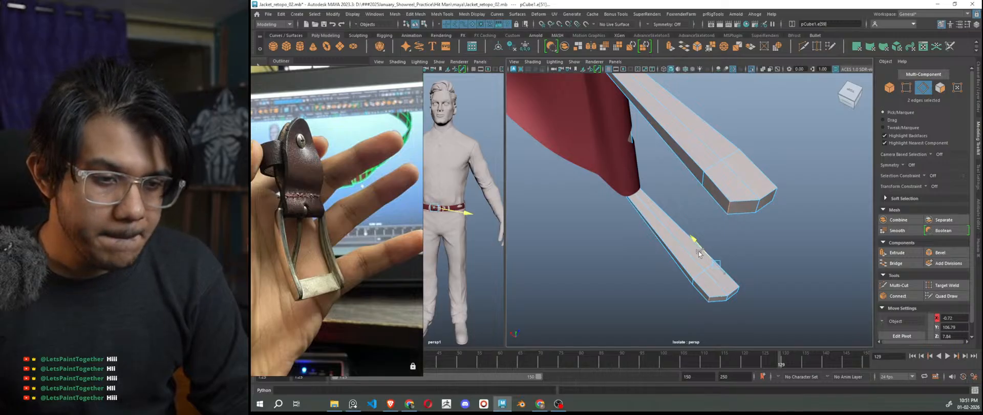
pyautogui.click(698, 47)
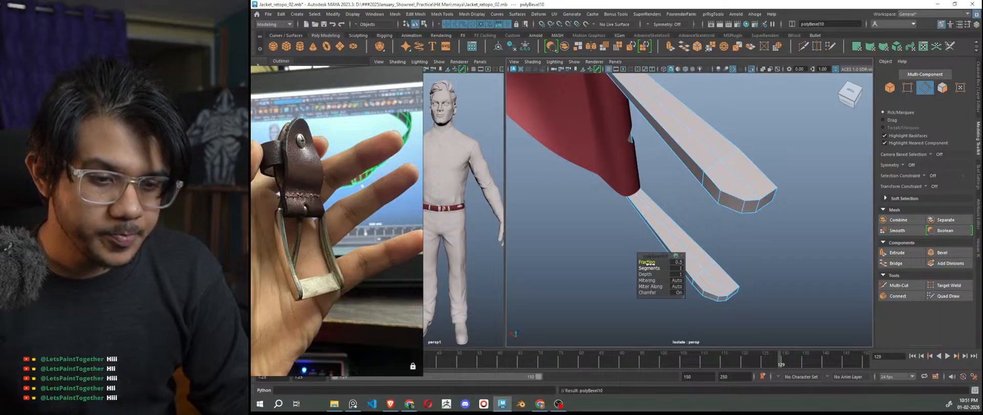
pyautogui.moveTo(649, 266); pyautogui.dragTo(653, 268)
pyautogui.press('w')
pyautogui.keyDown('alt'); pyautogui.moveTo(713, 265); pyautogui.dragTo(769, 272); pyautogui.keyUp('alt')
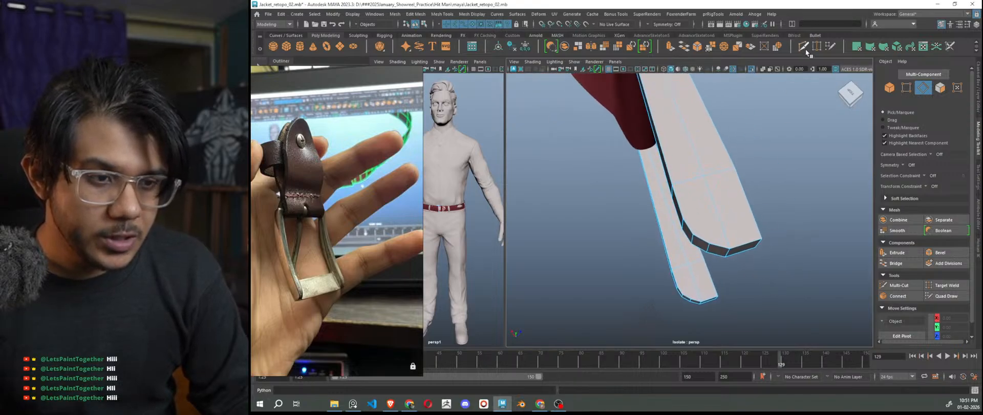
# Use Multi-Cut to add edges across the upper face of the first arm's tip, tying in the rounded corner
pyautogui.hotkey('ctrl', 'shift', 'x')
pyautogui.keyDown('ctrl'); pyautogui.click(725, 207); pyautogui.keyUp('ctrl')
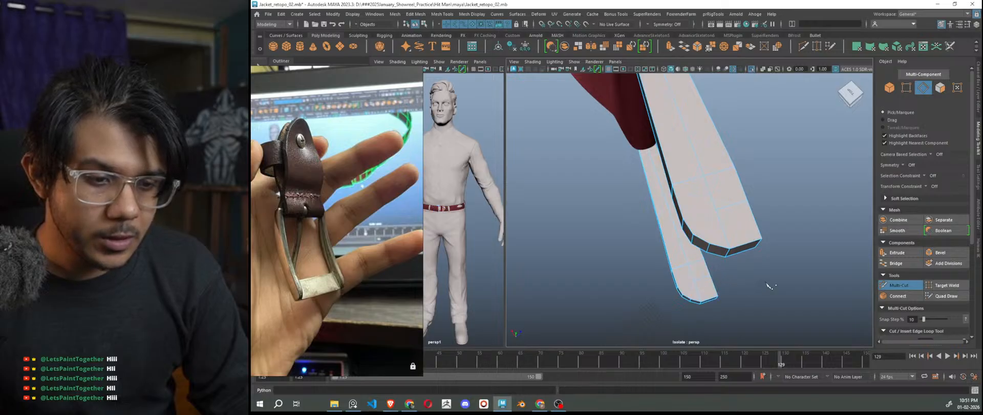
pyautogui.click(716, 210)
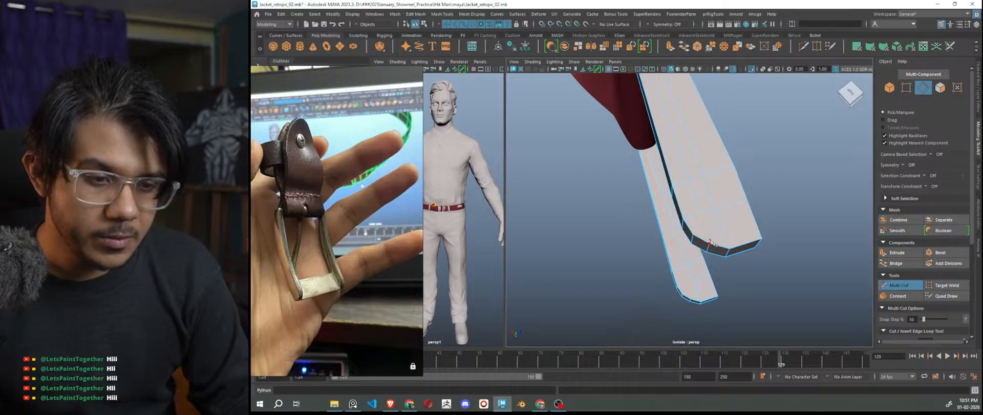
pyautogui.keyDown('alt'); pyautogui.moveTo(788, 297); pyautogui.dragTo(817, 248); pyautogui.keyUp('alt')
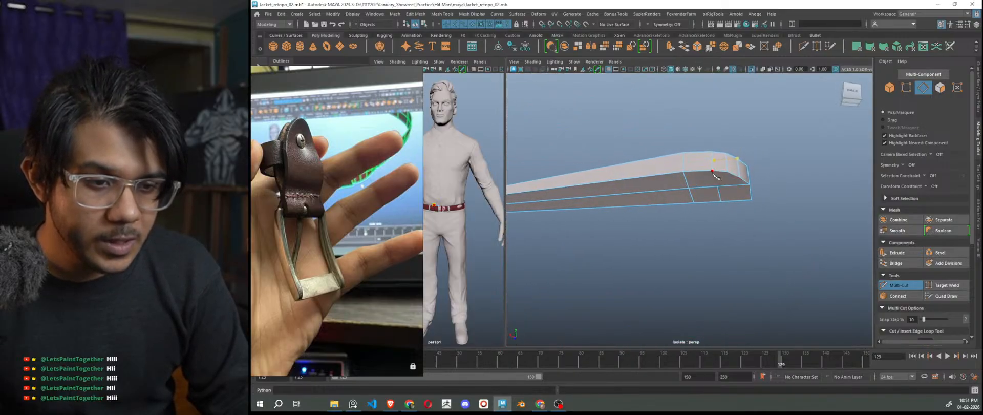
pyautogui.press('w')
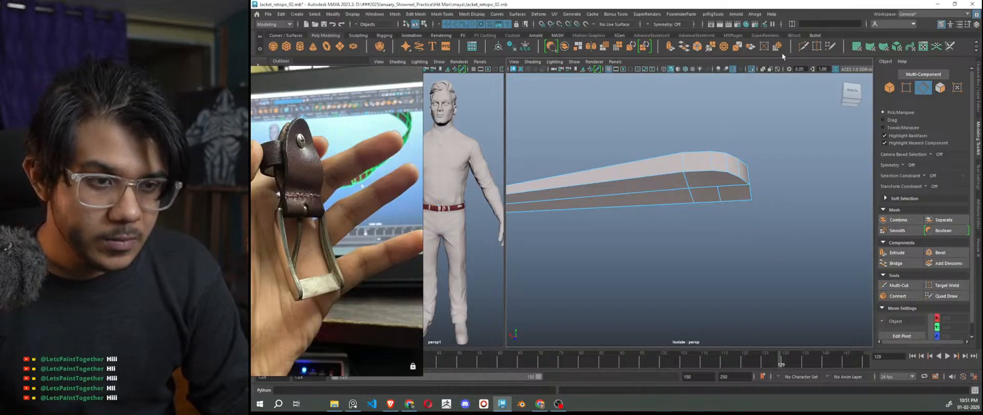
# Cut matching edges on the underside of the first arm's tip to connect the rounded corner to the lengthwise edges
pyautogui.hotkey('ctrl', 'shift', 'x')
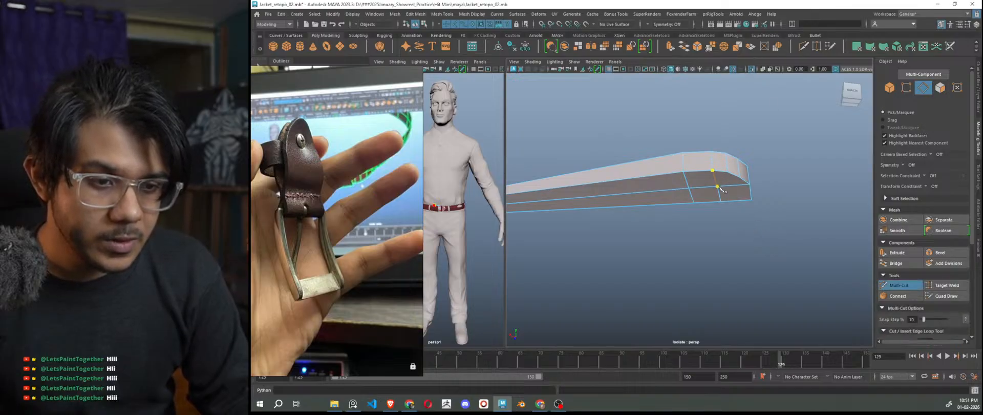
pyautogui.keyDown('alt'); pyautogui.moveTo(731, 222); pyautogui.dragTo(707, 220); pyautogui.keyUp('alt')
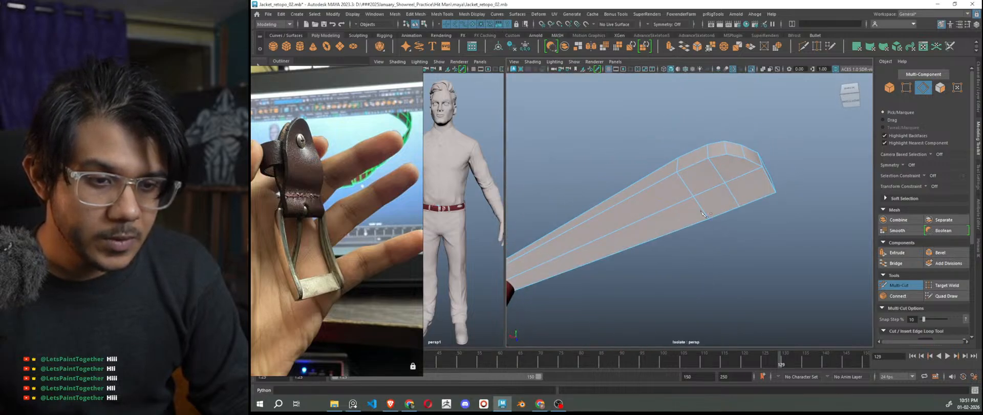
pyautogui.keyDown('alt'); pyautogui.moveTo(689, 190); pyautogui.dragTo(696, 240); pyautogui.keyUp('alt')
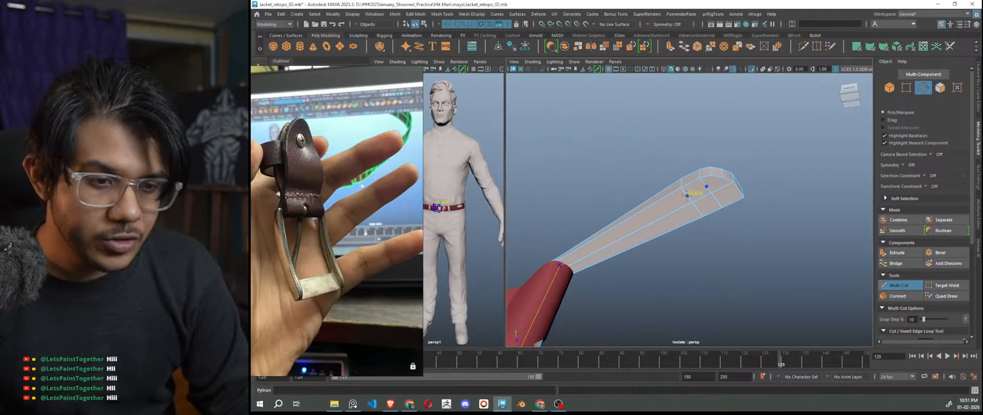
pyautogui.keyDown('alt'); pyautogui.moveTo(687, 195); pyautogui.dragTo(732, 197); pyautogui.keyUp('alt')
pyautogui.click(711, 180)
# Cut edges on the upper face and underside of the second arm from its rounded tip back to the crosswise edge
pyautogui.keyDown('alt'); pyautogui.moveTo(793, 309); pyautogui.dragTo(735, 259); pyautogui.keyUp('alt')
pyautogui.scroll(3, 729, 272)
pyautogui.scroll(1, 729, 281)
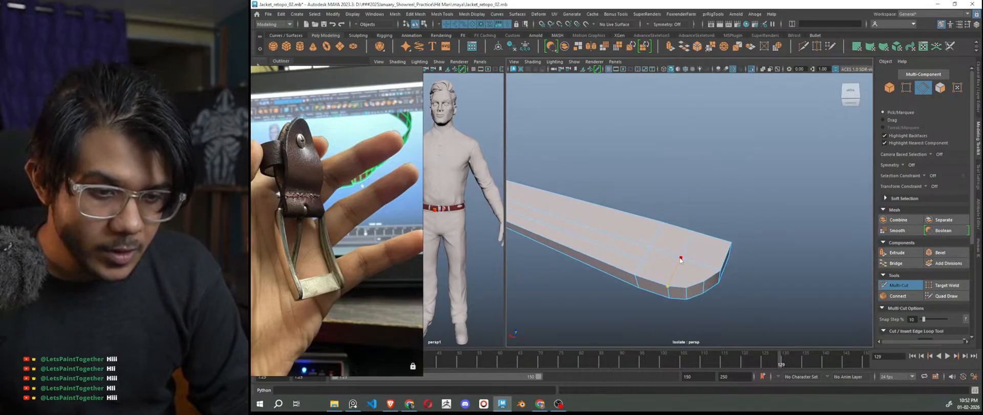
pyautogui.click(643, 261)
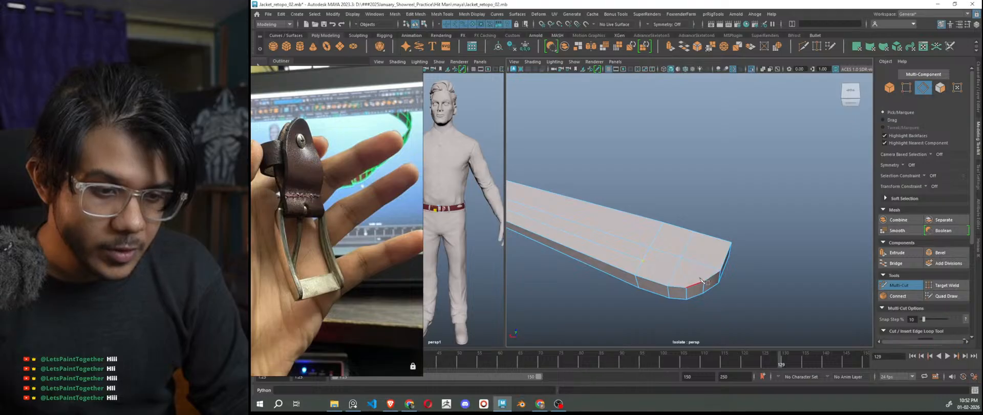
pyautogui.keyDown('alt'); pyautogui.moveTo(765, 308); pyautogui.dragTo(662, 232); pyautogui.keyUp('alt')
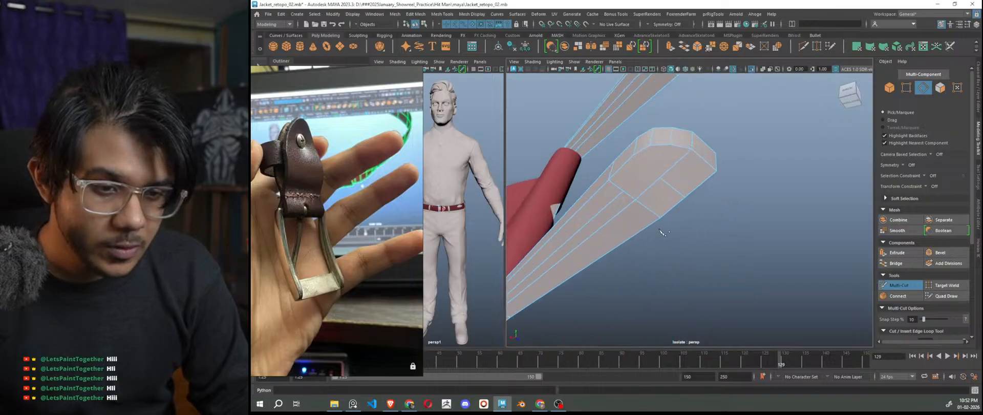
pyautogui.click(623, 191)
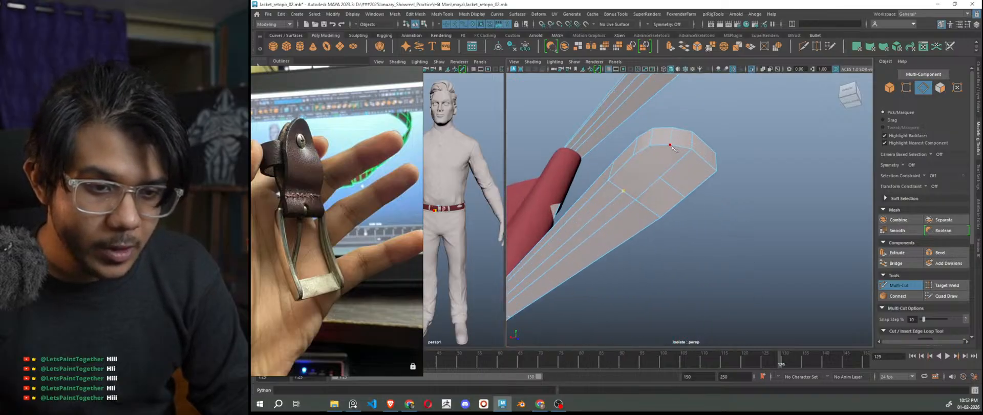
pyautogui.click(670, 146)
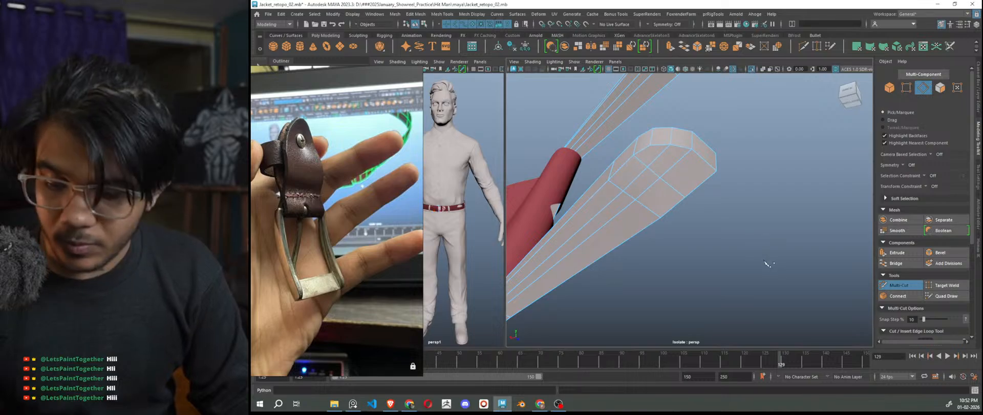
# Preview the buckle arms smoothed, inspect them from several angles, and return the object to its unsmoothed display
pyautogui.press('3')
pyautogui.press('w')
pyautogui.keyDown('alt'); pyautogui.moveTo(763, 262); pyautogui.dragTo(800, 166, button='right'); pyautogui.keyUp('alt')
pyautogui.click(768, 220)
pyautogui.keyDown('alt'); pyautogui.moveTo(764, 225); pyautogui.dragTo(763, 259); pyautogui.keyUp('alt')
pyautogui.keyDown('alt'); pyautogui.moveTo(763, 258); pyautogui.dragTo(779, 278, button='right'); pyautogui.keyUp('alt')
pyautogui.keyDown('alt'); pyautogui.moveTo(779, 275); pyautogui.dragTo(632, 235); pyautogui.keyUp('alt')
pyautogui.click(633, 233)
pyautogui.press('1')
pyautogui.press('f')
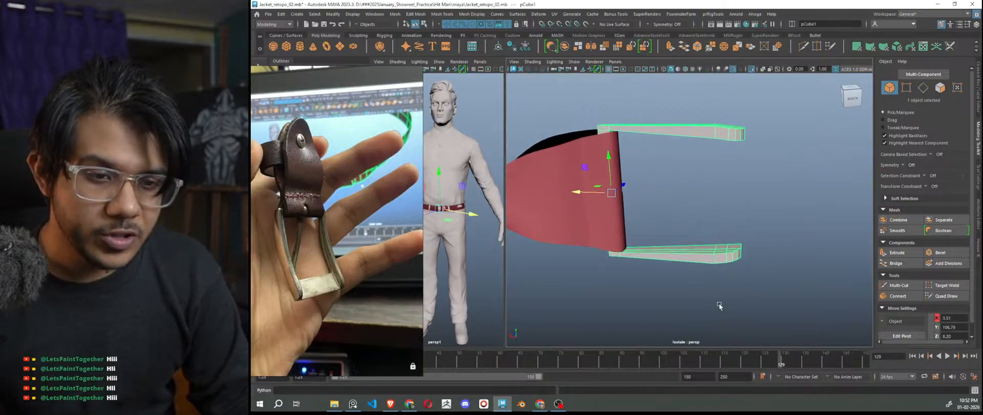
# Compare the arms' profile with the side-view reference photo of the metal buckle
pyautogui.keyDown('alt'); pyautogui.moveTo(690, 220); pyautogui.dragTo(692, 246); pyautogui.keyUp('alt')
pyautogui.scroll(-7, 331, 255)
pyautogui.scroll(10, 330, 254)
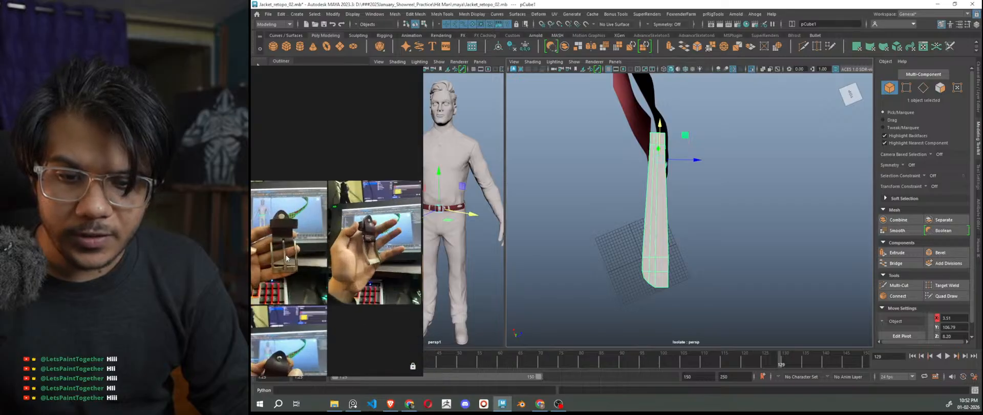
pyautogui.scroll(-5, 303, 236)
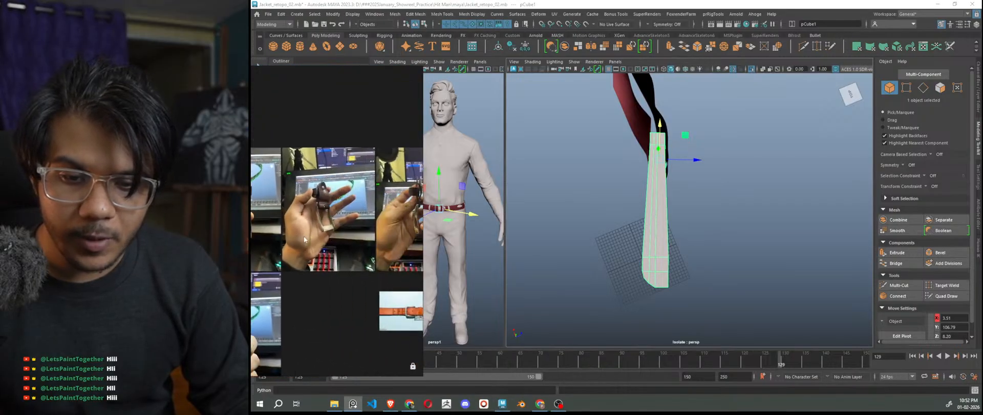
pyautogui.scroll(4, 328, 165)
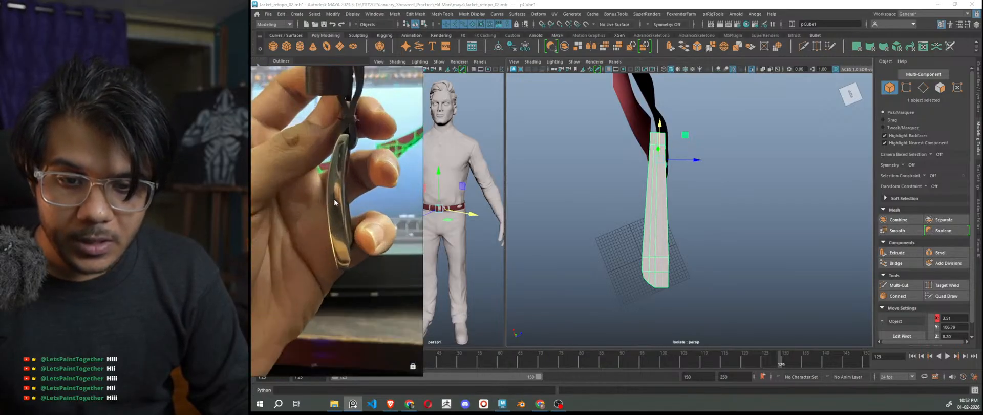
pyautogui.keyDown('alt'); pyautogui.moveTo(508, 269); pyautogui.dragTo(649, 108); pyautogui.keyUp('alt')
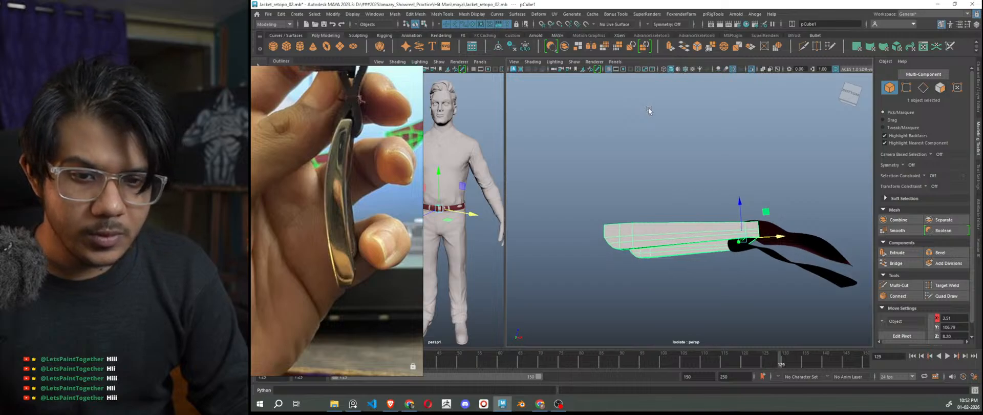
# Switch the viewport to the bottom orthographic view and frame the buckle arms
pyautogui.keyDown('alt'); pyautogui.moveTo(686, 193); pyautogui.dragTo(726, 280); pyautogui.keyUp('alt')
pyautogui.press('space')
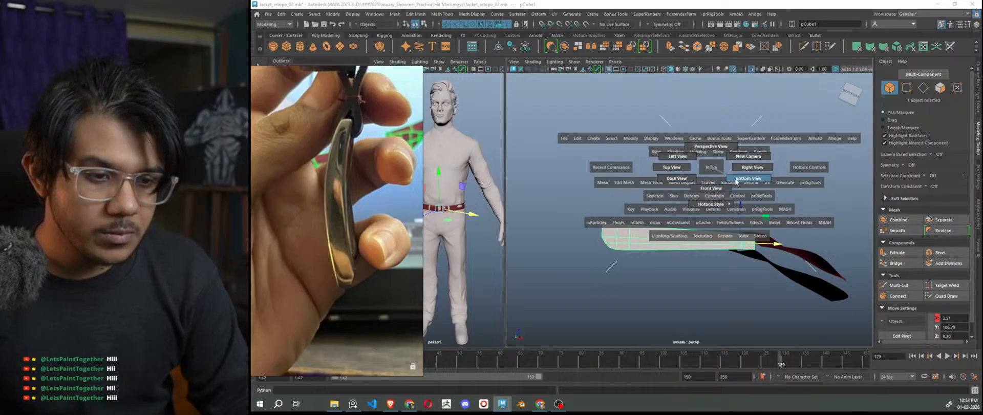
pyautogui.moveTo(736, 181); pyautogui.dragTo(735, 183)
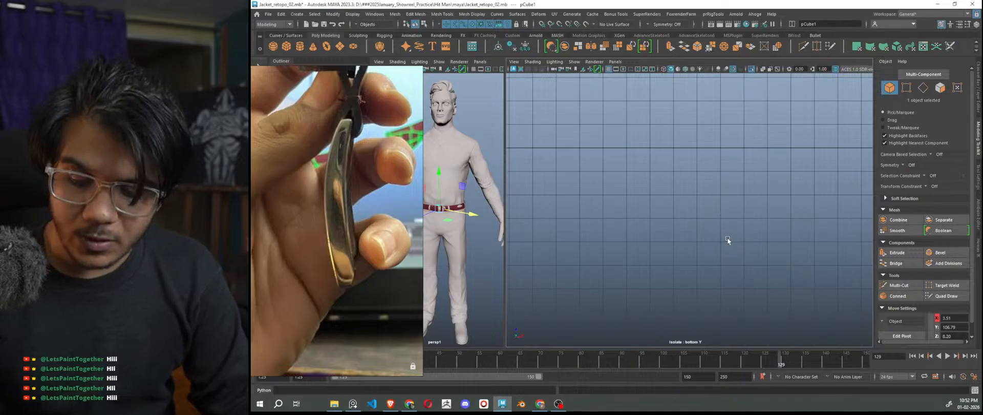
pyautogui.press('f')
pyautogui.scroll(5, 726, 238)
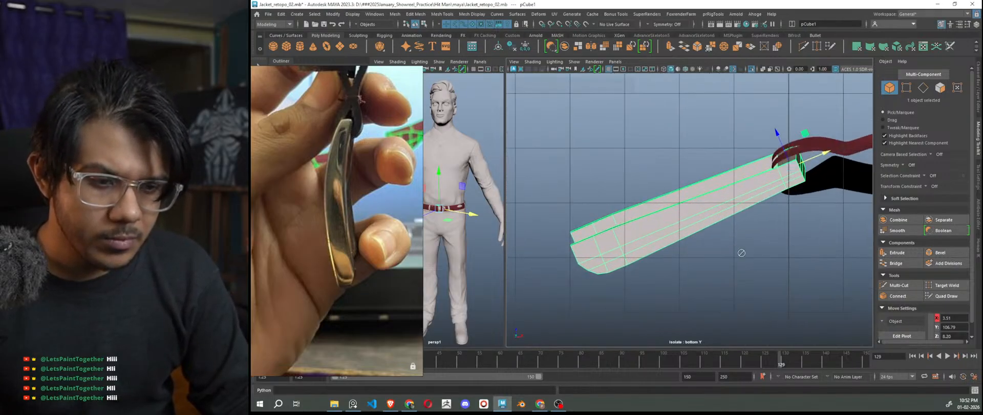
pyautogui.keyDown('alt'); pyautogui.moveTo(743, 253); pyautogui.dragTo(734, 255); pyautogui.keyUp('alt')
pyautogui.scroll(-5, 737, 251)
pyautogui.scroll(4, 726, 241)
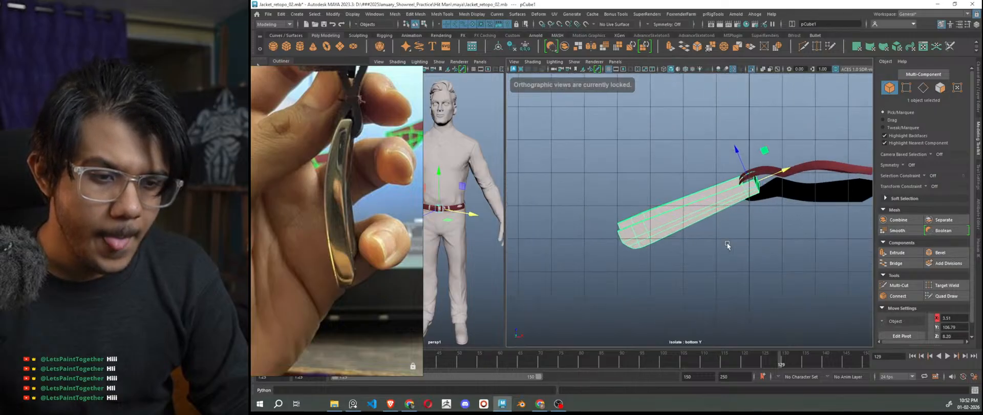
# Add an edge loop across the middle of both arms and move its vertices outward to bend the arms
pyautogui.rightClick(700, 178)
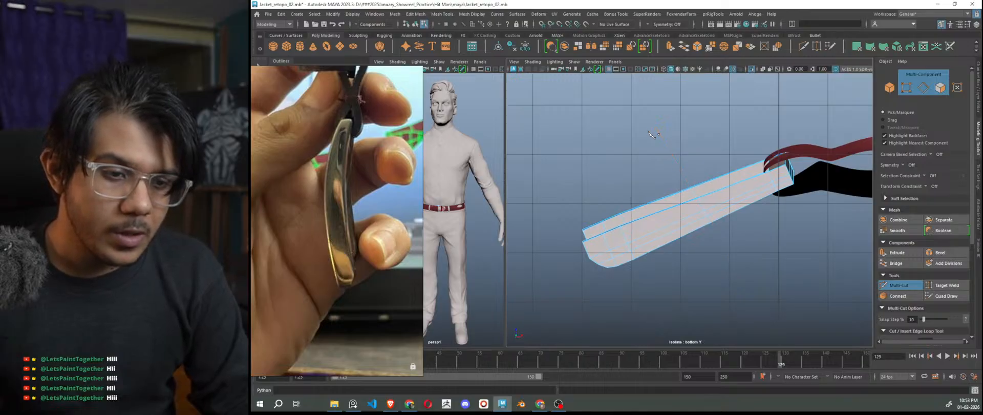
pyautogui.press('w')
pyautogui.moveTo(677, 146)
pyautogui.mouseDown(button='right')
pyautogui.moveTo(671, 130)
pyautogui.moveTo(658, 147)
pyautogui.mouseUp(button='right')
pyautogui.moveTo(658, 147); pyautogui.dragTo(725, 236)
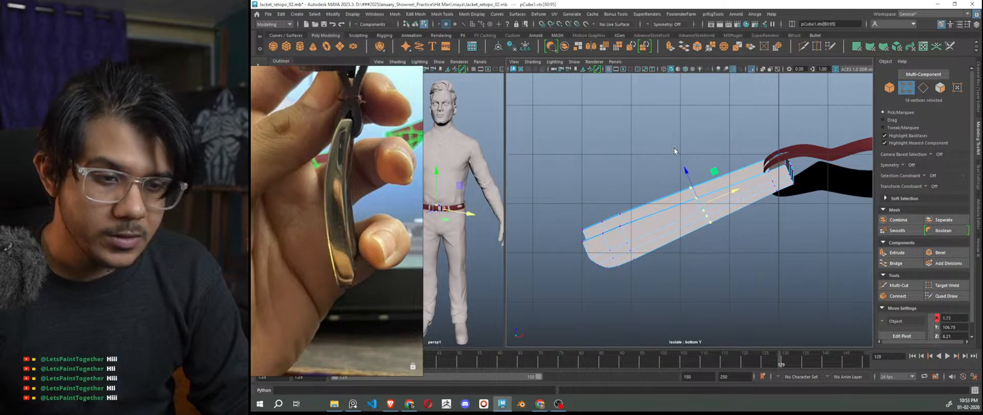
pyautogui.moveTo(684, 169); pyautogui.dragTo(668, 155)
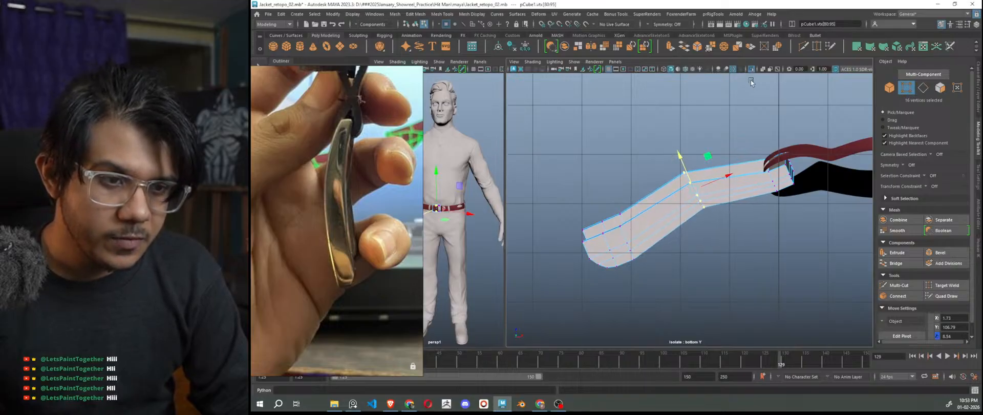
# Bevel the middle edge loops of both arms with a fraction of 0.8 and 4 segments to curve the bend
pyautogui.moveTo(696, 99); pyautogui.dragTo(696, 81, button='right')
pyautogui.doubleClick(692, 186)
pyautogui.keyDown('shift'); pyautogui.doubleClick(685, 178); pyautogui.keyUp('shift')
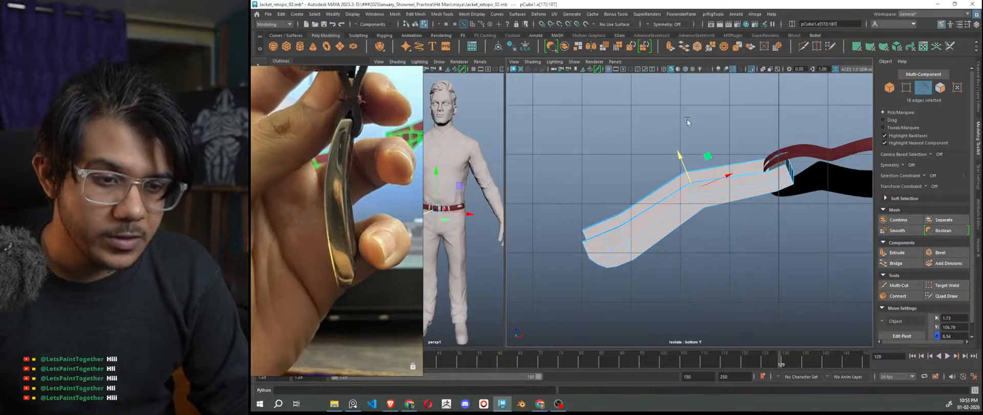
pyautogui.click(697, 46)
pyautogui.moveTo(650, 267); pyautogui.dragTo(655, 268)
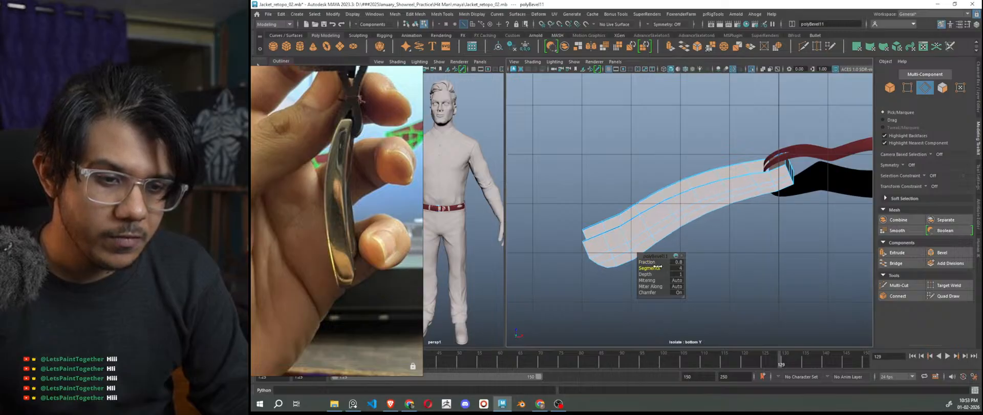
pyautogui.press('w')
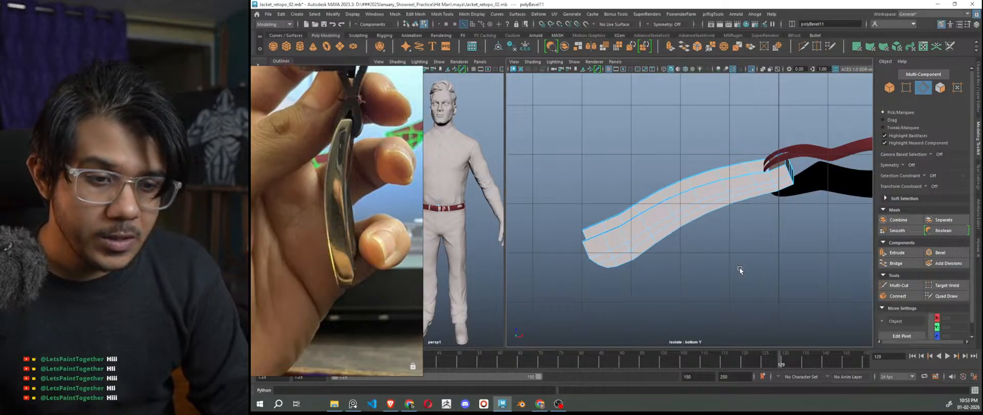
# Reposition the edge loops between the bend and the tips to even out both arms' curve, and display the mesh smoothed
pyautogui.doubleClick(623, 225)
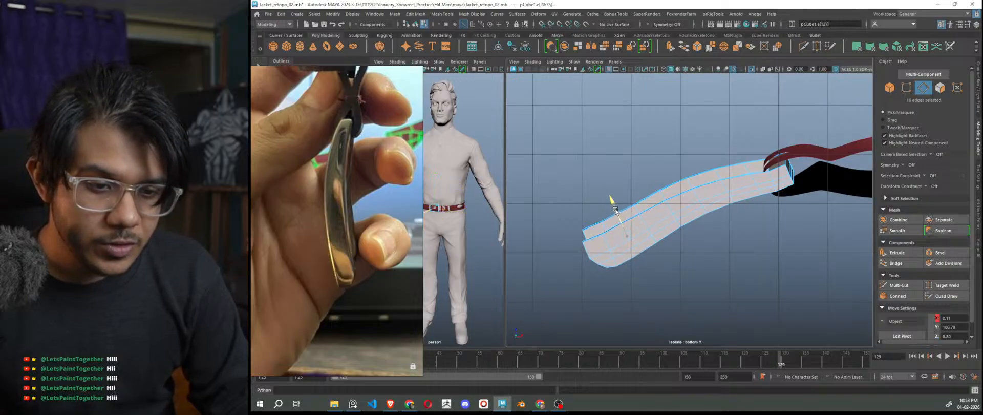
pyautogui.doubleClick(607, 229)
pyautogui.keyDown('shift'); pyautogui.doubleClick(600, 218); pyautogui.keyUp('shift')
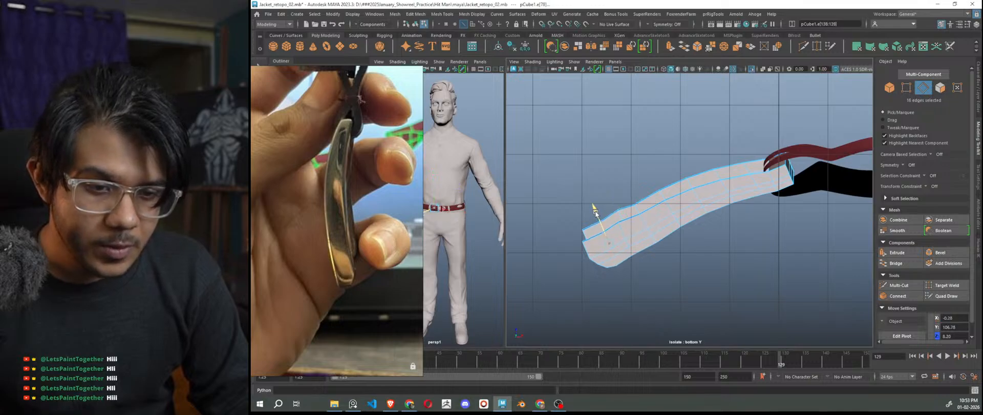
pyautogui.doubleClick(642, 224)
pyautogui.keyDown('shift'); pyautogui.doubleClick(655, 239); pyautogui.keyUp('shift')
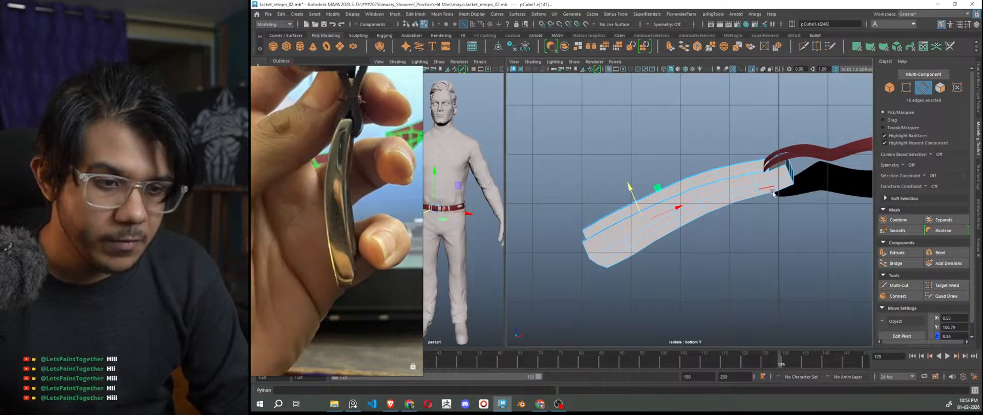
pyautogui.scroll(4, 776, 203)
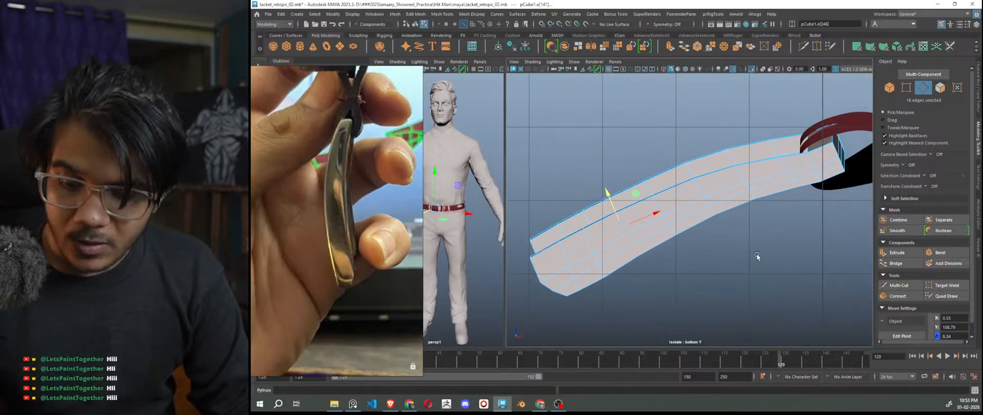
pyautogui.press('3')
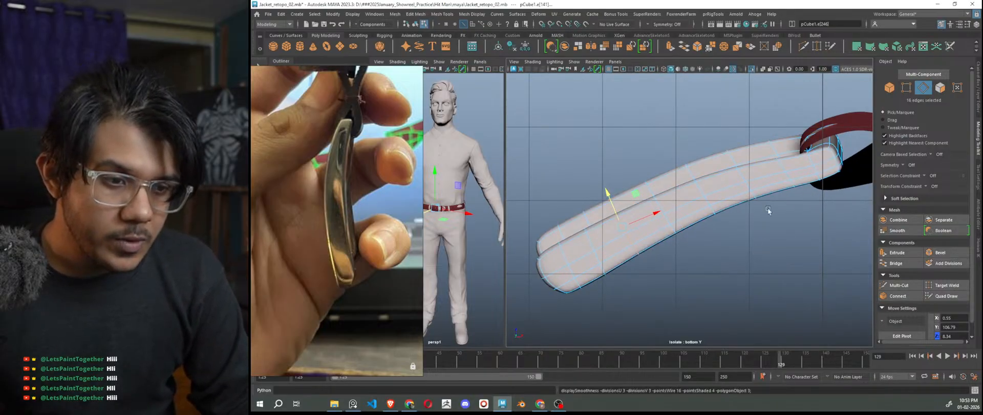
# Return the viewport to perspective view and put the buckle arms back in object mode with nothing selected
pyautogui.press('space')
pyautogui.moveTo(764, 241); pyautogui.dragTo(764, 220)
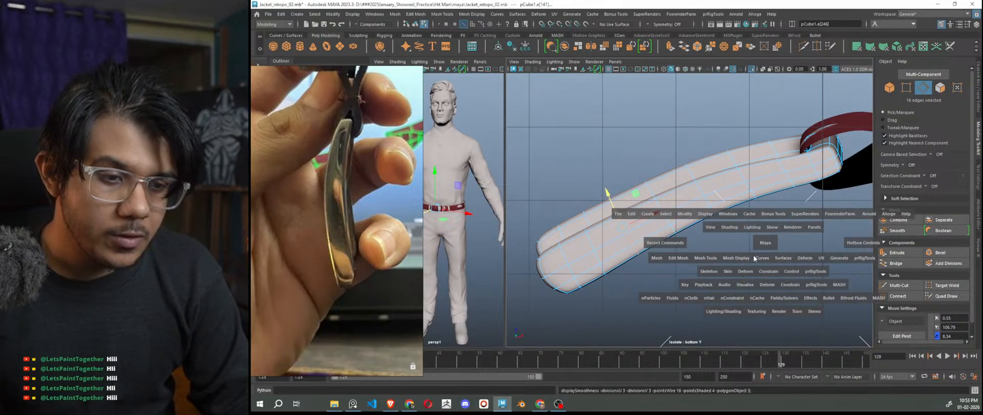
pyautogui.keyDown('alt'); pyautogui.moveTo(747, 256); pyautogui.dragTo(615, 327); pyautogui.keyUp('alt')
pyautogui.keyDown('alt'); pyautogui.moveTo(713, 250); pyautogui.dragTo(763, 261); pyautogui.keyUp('alt')
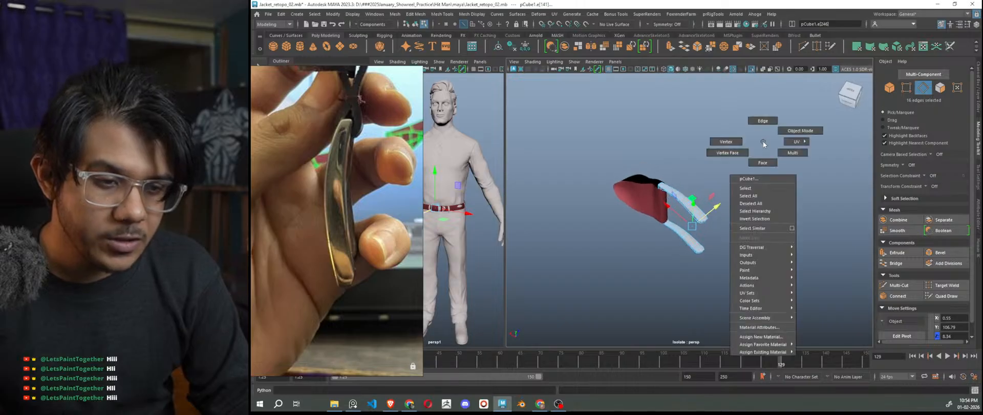
pyautogui.moveTo(763, 141); pyautogui.dragTo(799, 135, button='right')
pyautogui.click(787, 155)
pyautogui.keyDown('alt'); pyautogui.moveTo(787, 155); pyautogui.dragTo(791, 218); pyautogui.keyUp('alt')
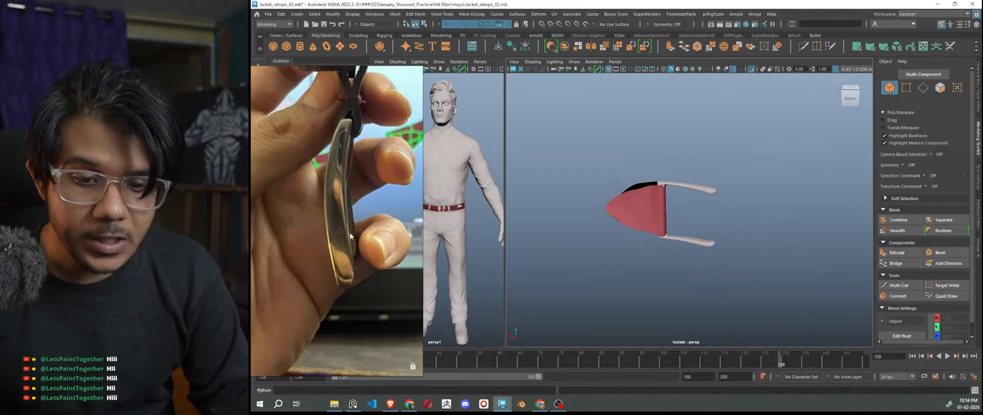
# Examine the belt reference photos for how the buckle's end bar joins the two side arms
pyautogui.scroll(-8, 323, 237)
pyautogui.scroll(10, 354, 263)
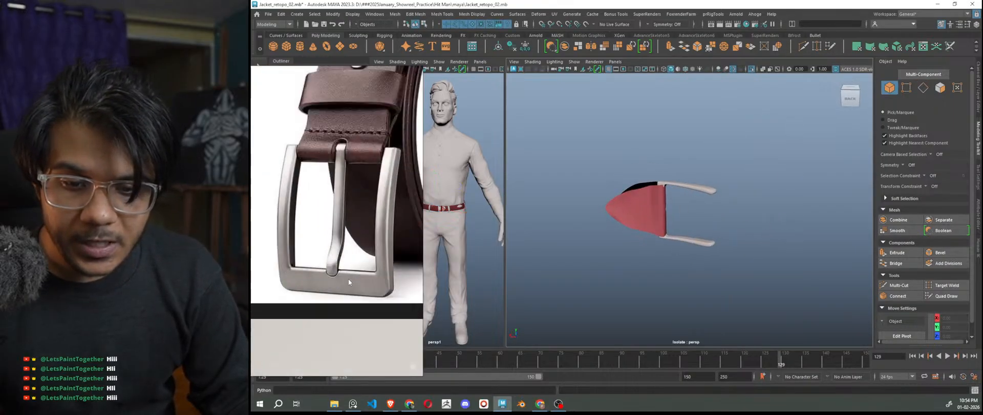
pyautogui.keyDown('alt'); pyautogui.moveTo(647, 252); pyautogui.dragTo(530, 238); pyautogui.keyUp('alt')
pyautogui.scroll(-8, 335, 250)
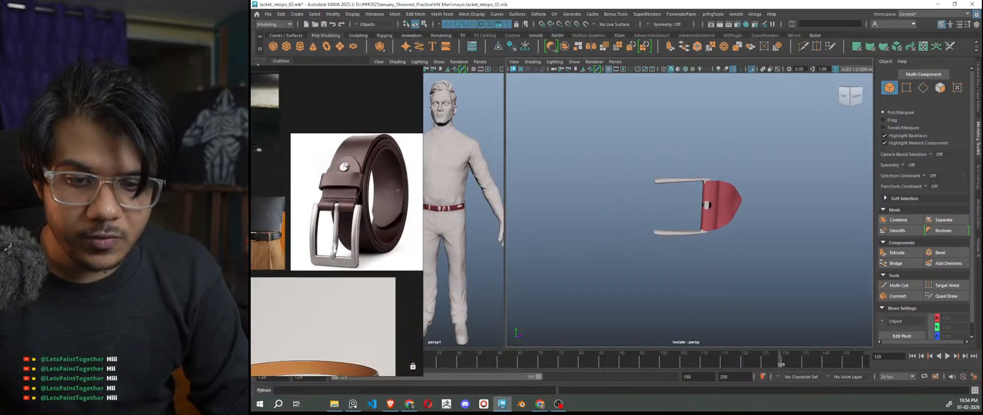
pyautogui.scroll(10, 320, 250)
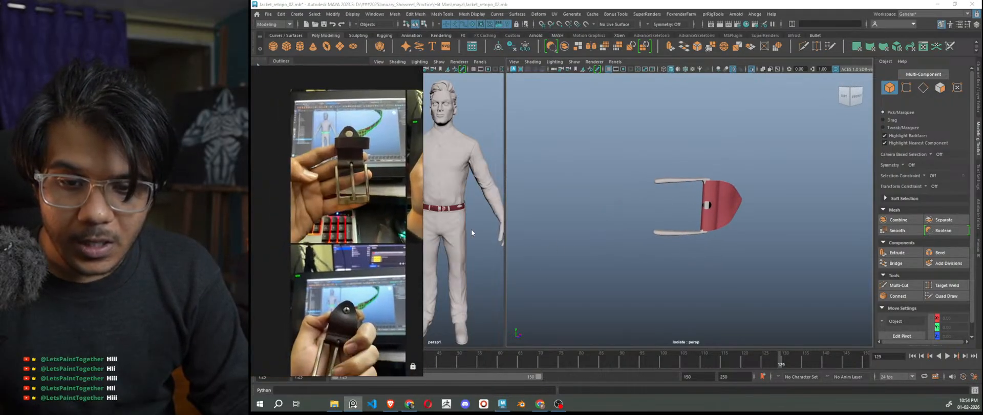
pyautogui.scroll(8, 340, 242)
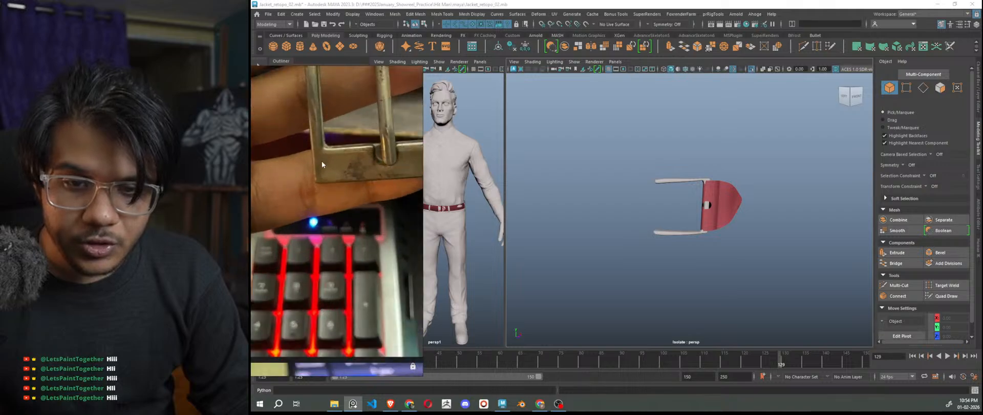
pyautogui.scroll(-3, 377, 173)
pyautogui.moveTo(374, 176); pyautogui.dragTo(326, 177, button='middle')
pyautogui.keyDown('alt'); pyautogui.moveTo(728, 232); pyautogui.dragTo(723, 227); pyautogui.keyUp('alt')
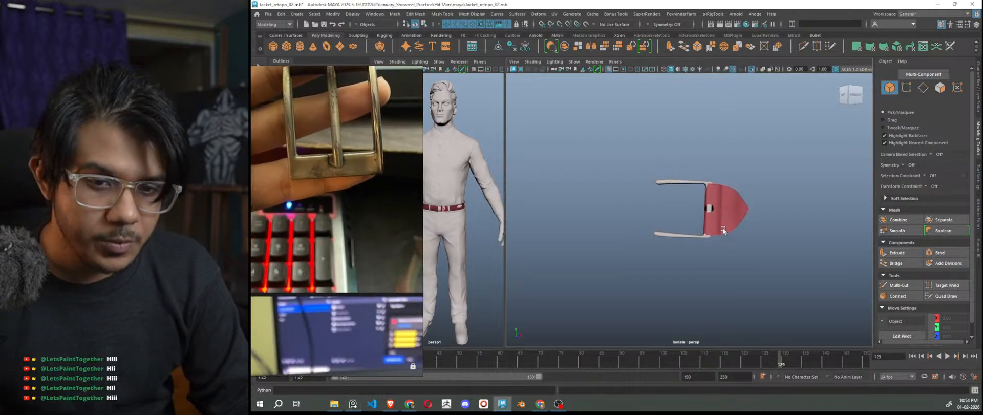
# Select the buckle arms mesh and switch it to face selection
pyautogui.scroll(3, 639, 215)
pyautogui.click(639, 157)
pyautogui.keyDown('alt'); pyautogui.moveTo(659, 199); pyautogui.dragTo(715, 181); pyautogui.keyUp('alt')
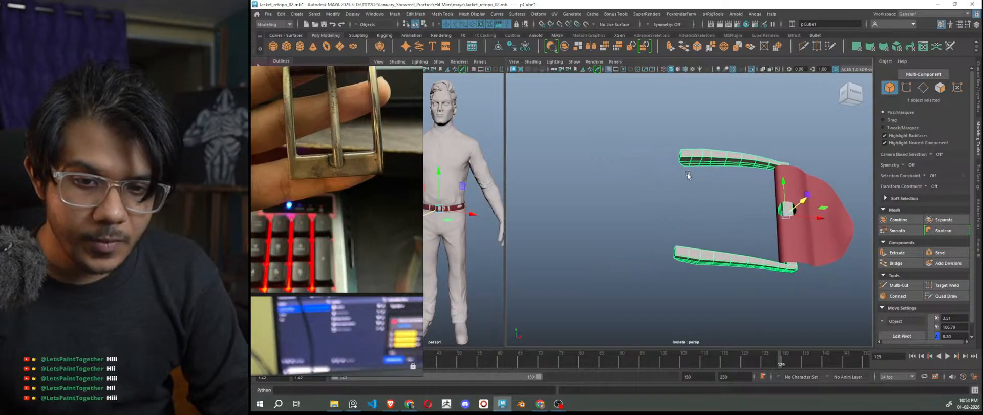
pyautogui.scroll(3, 689, 176)
pyautogui.moveTo(728, 162); pyautogui.dragTo(724, 168, button='right')
# Try to extrude and scale the three inner faces nearest the tips of both arms together
pyautogui.click(687, 140)
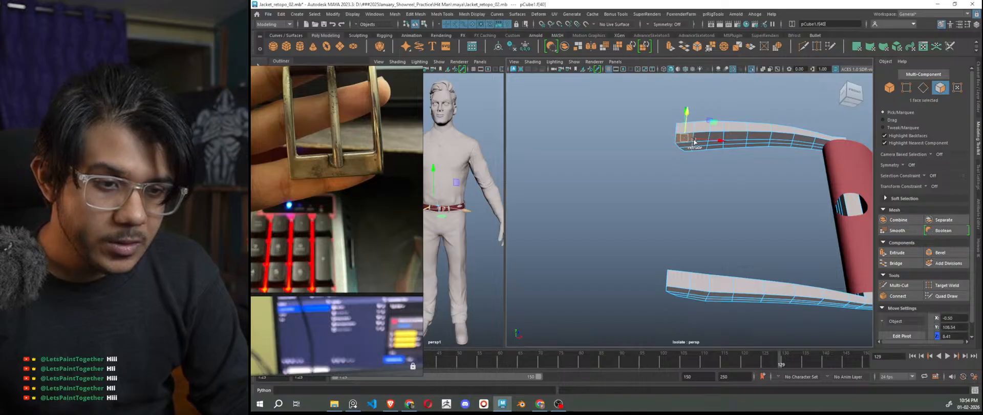
pyautogui.scroll(3, 720, 167)
pyautogui.keyDown('alt'); pyautogui.moveTo(727, 180); pyautogui.dragTo(720, 241, button='middle'); pyautogui.keyUp('alt')
pyautogui.scroll(3, 713, 188)
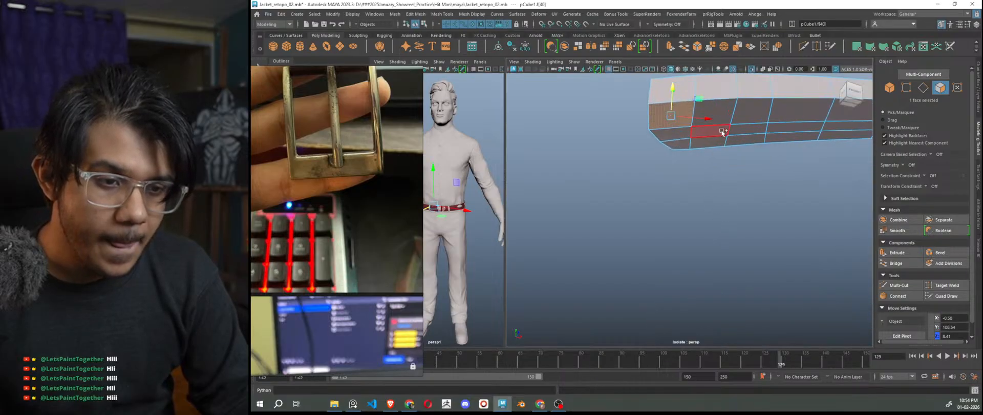
pyautogui.keyDown('shift'); pyautogui.click(739, 117); pyautogui.keyUp('shift')
pyautogui.scroll(-5, 757, 150)
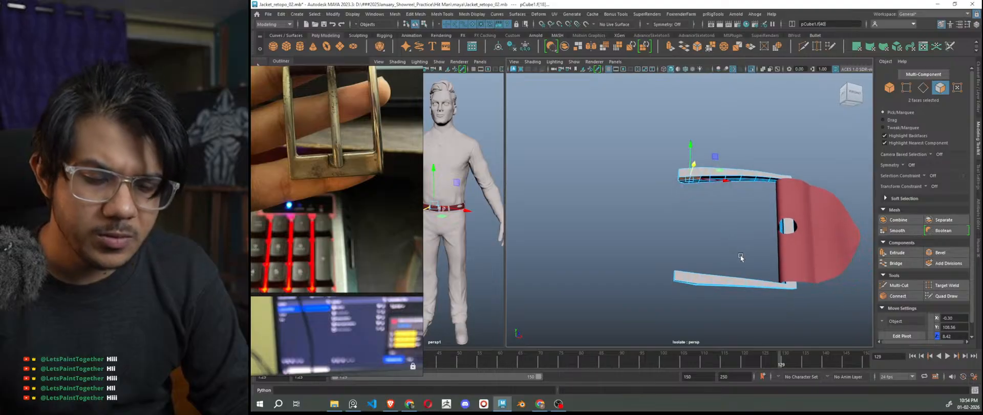
pyautogui.scroll(5, 731, 169)
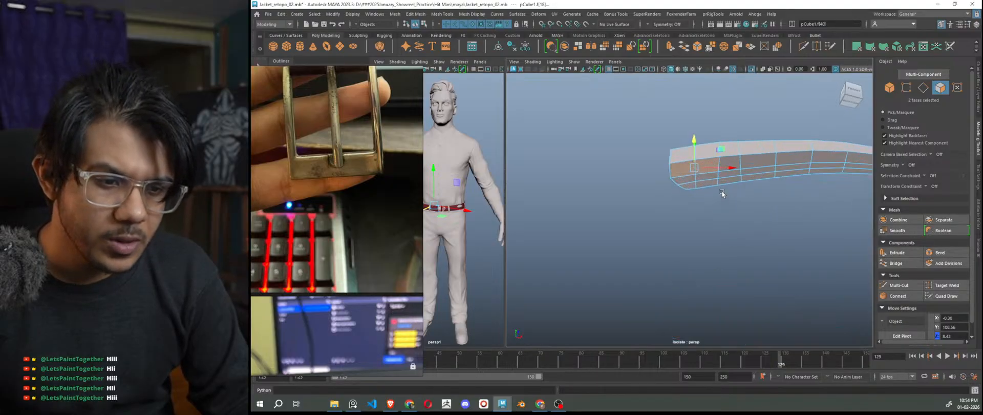
pyautogui.keyDown('shift'); pyautogui.click(731, 163); pyautogui.keyUp('shift')
pyautogui.scroll(-4, 746, 232)
pyautogui.keyDown('alt'); pyautogui.moveTo(746, 232); pyautogui.dragTo(731, 326); pyautogui.keyUp('alt')
pyautogui.scroll(4, 695, 246)
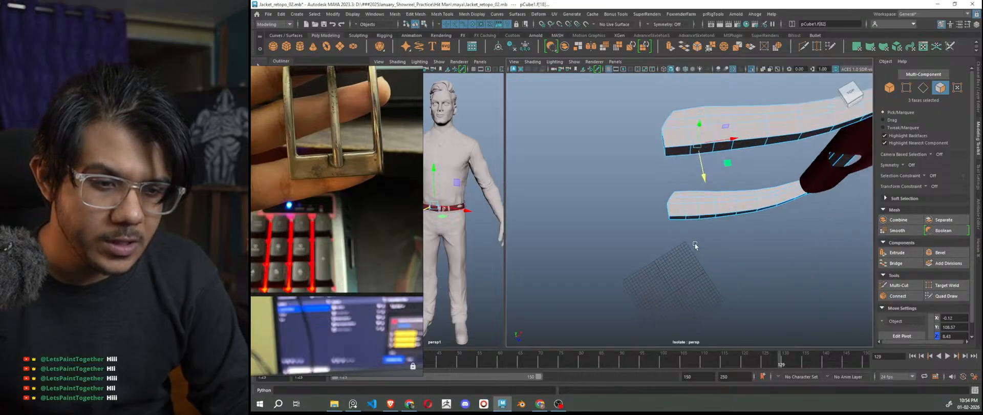
pyautogui.keyDown('shift'); pyautogui.click(672, 207); pyautogui.keyUp('shift')
pyautogui.keyDown('shift'); pyautogui.click(694, 208); pyautogui.keyUp('shift')
pyautogui.keyDown('shift'); pyautogui.click(718, 206); pyautogui.keyUp('shift')
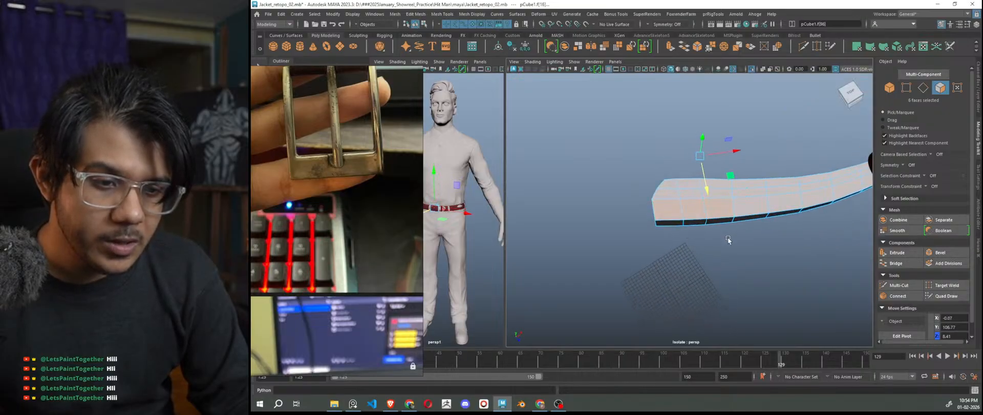
pyautogui.press('r')
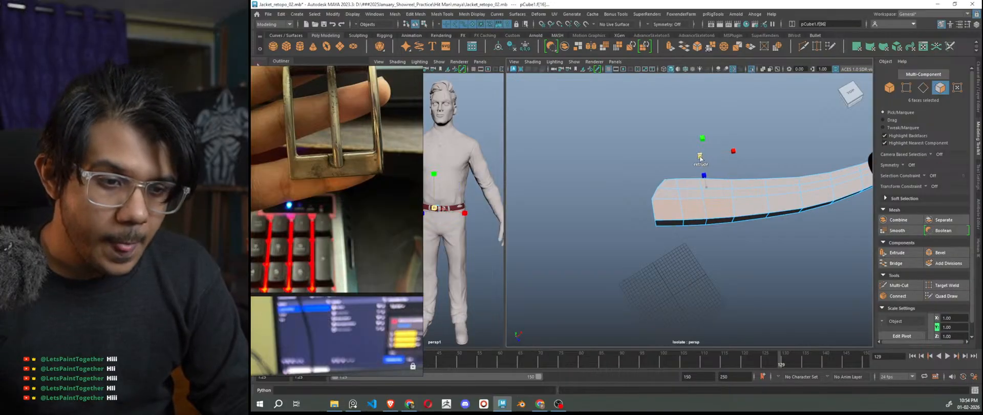
pyautogui.keyDown('shift'); pyautogui.moveTo(689, 160); pyautogui.dragTo(685, 152); pyautogui.keyUp('shift')
pyautogui.keyDown('alt'); pyautogui.moveTo(702, 217); pyautogui.dragTo(707, 148); pyautogui.keyUp('alt')
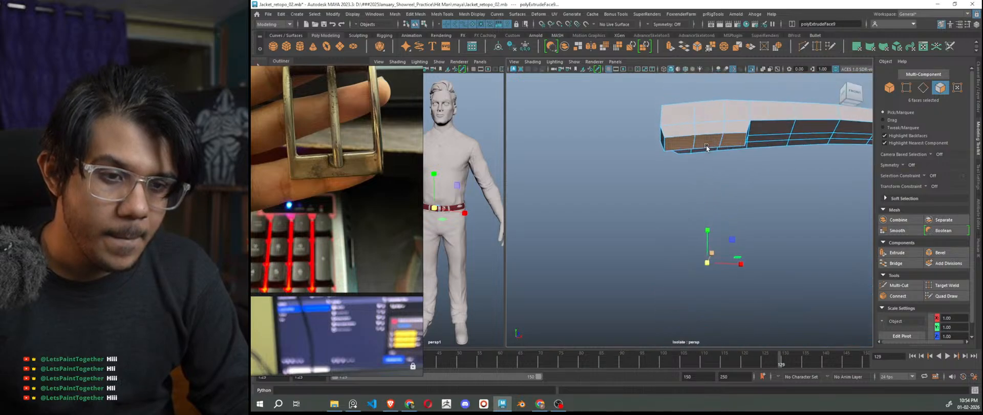
# Extrude the three inner tip faces of the upper arm with an offset of 0.04 to inset them
pyautogui.click(687, 133)
pyautogui.keyDown('shift'); pyautogui.moveTo(688, 133); pyautogui.dragTo(711, 133, button='right'); pyautogui.keyUp('shift')
pyautogui.keyDown('shift'); pyautogui.doubleClick(736, 129); pyautogui.keyUp('shift')
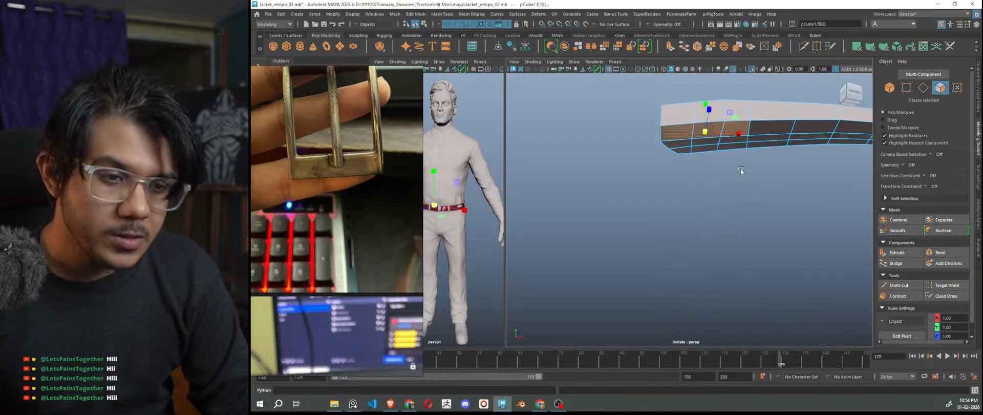
pyautogui.hotkey('ctrl', 'e')
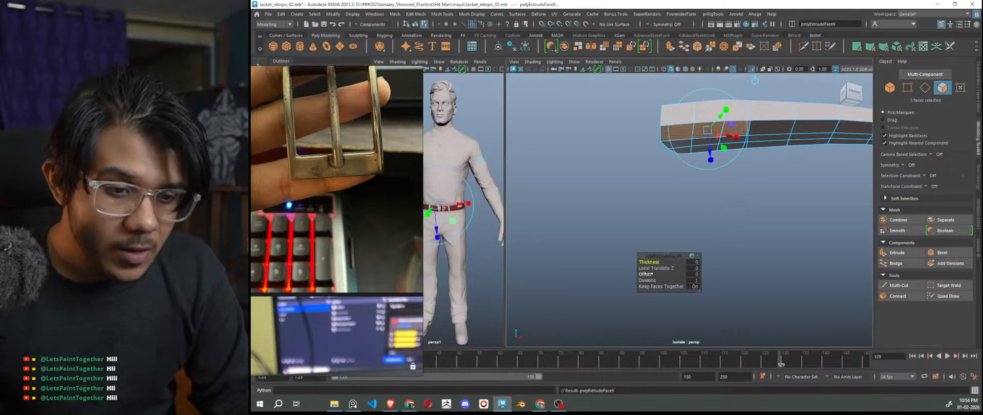
pyautogui.moveTo(646, 274); pyautogui.dragTo(671, 277)
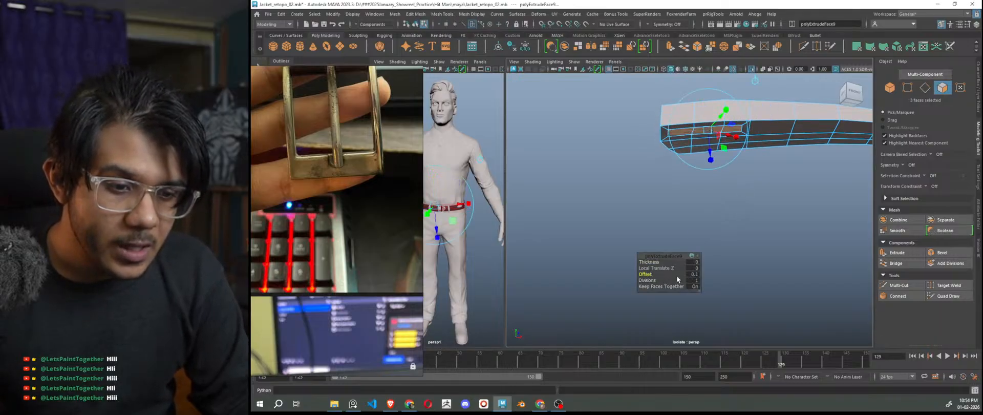
pyautogui.click(693, 275)
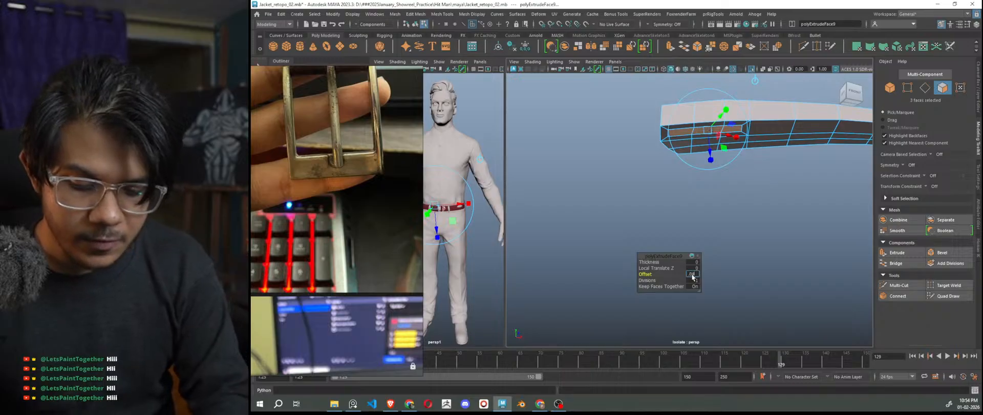
pyautogui.write('0.04')
pyautogui.press('Return')
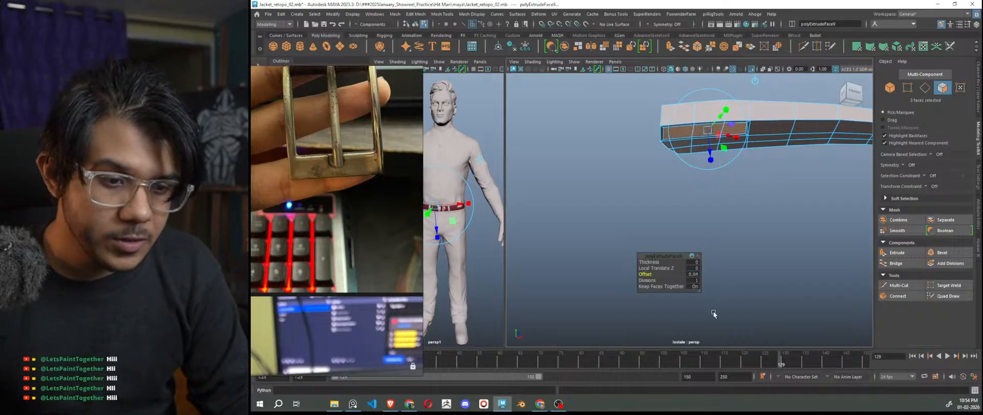
pyautogui.press('w')
pyautogui.click(734, 276)
# Inset the three inner tip faces of the lower arm by extruding them with an offset of 0.04
pyautogui.keyDown('alt'); pyautogui.moveTo(733, 272); pyautogui.dragTo(694, 302); pyautogui.keyUp('alt')
pyautogui.click(670, 280)
pyautogui.keyDown('shift'); pyautogui.click(715, 269); pyautogui.keyUp('shift')
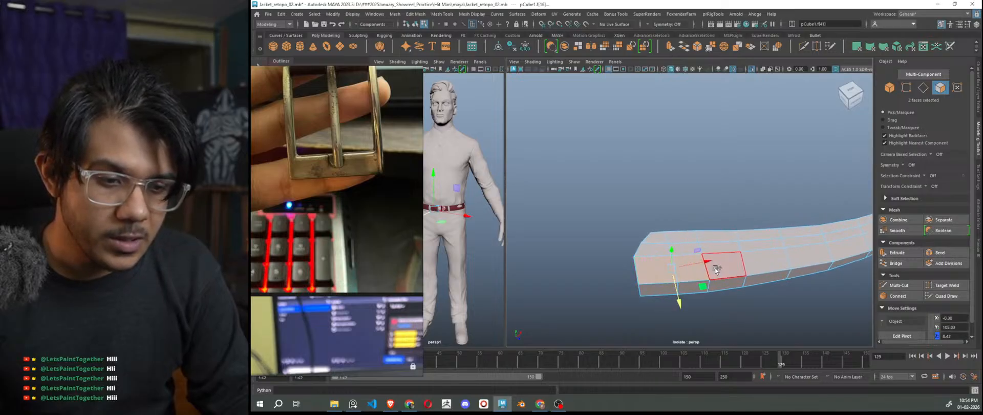
pyautogui.hotkey('ctrl', 'e')
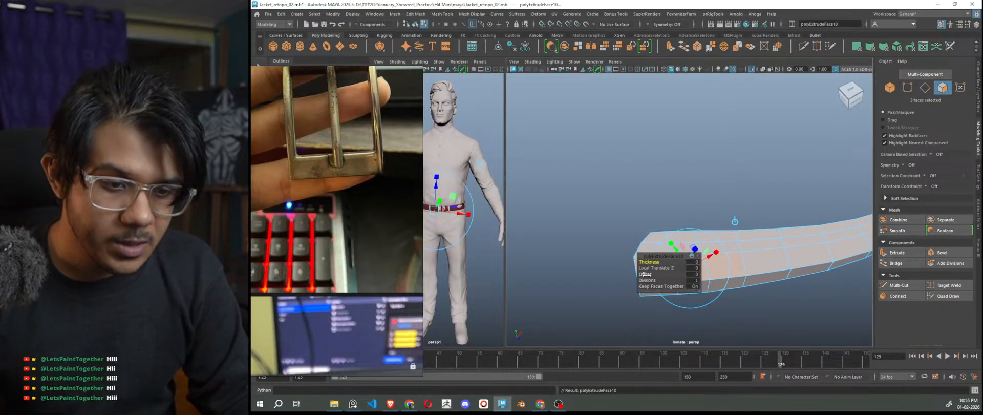
pyautogui.moveTo(645, 274); pyautogui.dragTo(685, 281)
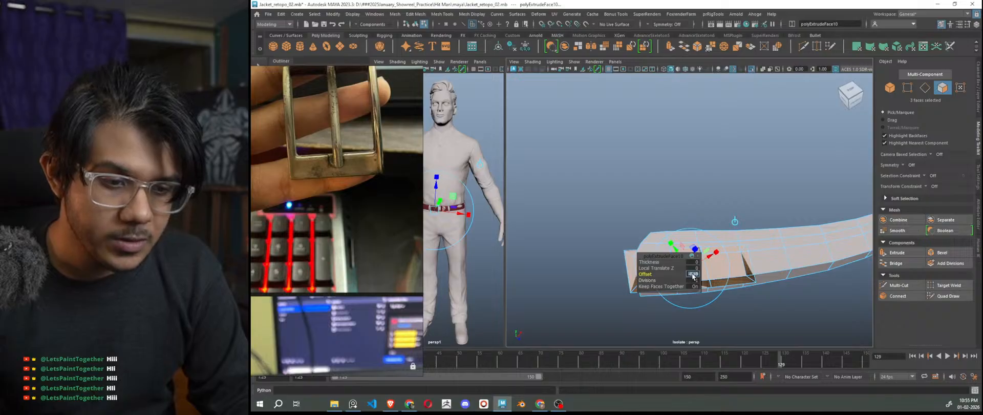
pyautogui.write('0.04')
pyautogui.press('Return')
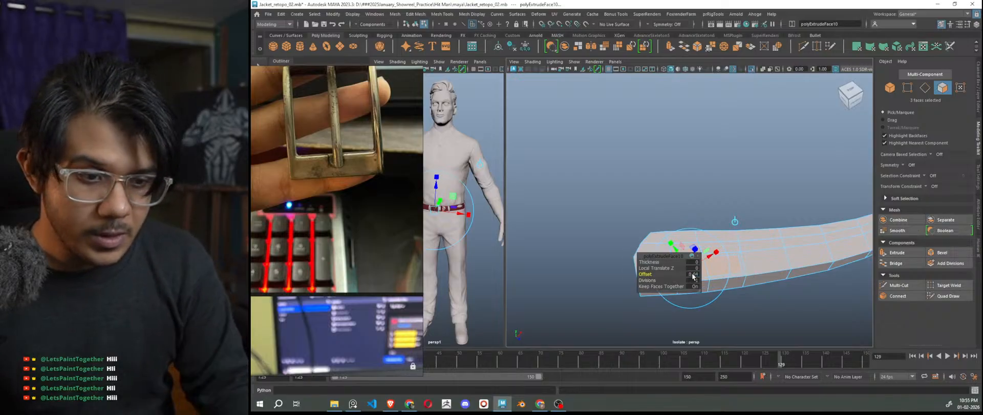
pyautogui.press('w')
pyautogui.click(672, 309)
# Delete the inset faces at the inner tips of the arms to leave openings facing each other
pyautogui.keyDown('alt'); pyautogui.moveTo(670, 294); pyautogui.dragTo(682, 156); pyautogui.keyUp('alt')
pyautogui.click(682, 162)
pyautogui.scroll(3, 703, 164)
pyautogui.keyDown('shift'); pyautogui.click(707, 124); pyautogui.keyUp('shift')
pyautogui.keyDown('shift'); pyautogui.click(741, 125); pyautogui.keyUp('shift')
pyautogui.press('Delete')
# Bridge the border edges of the two arm openings to form the buckle's end bar
pyautogui.moveTo(715, 152); pyautogui.dragTo(713, 125, button='right')
pyautogui.keyDown('alt'); pyautogui.moveTo(710, 190); pyautogui.dragTo(708, 154); pyautogui.keyUp('alt')
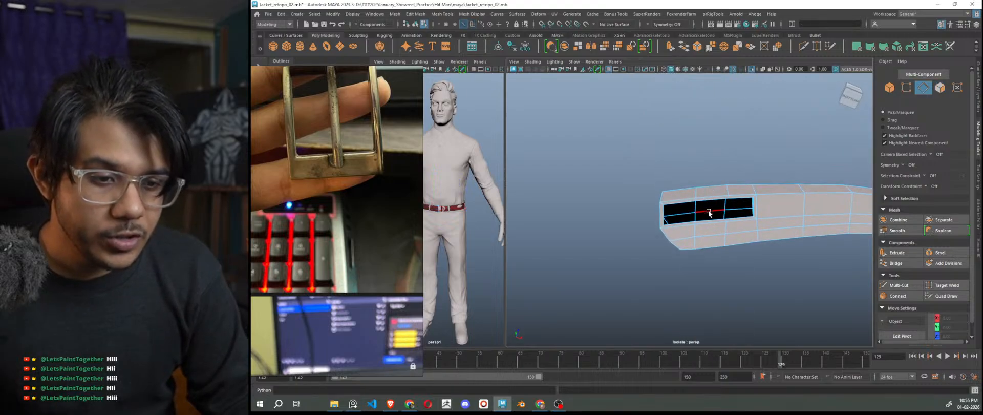
pyautogui.doubleClick(709, 211)
pyautogui.keyDown('alt'); pyautogui.moveTo(709, 211); pyautogui.dragTo(703, 328); pyautogui.keyUp('alt')
pyautogui.scroll(5, 699, 278)
pyautogui.keyDown('alt'); pyautogui.moveTo(700, 278); pyautogui.dragTo(691, 234, button='middle'); pyautogui.keyUp('alt')
pyautogui.scroll(2, 672, 212)
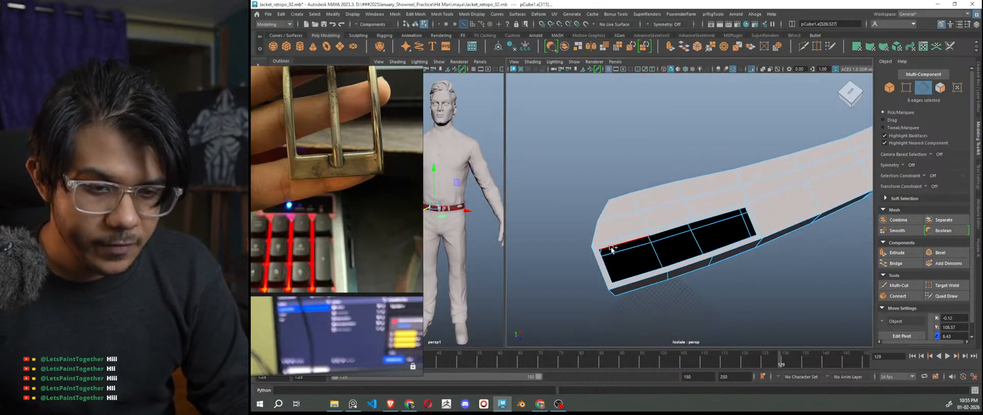
pyautogui.keyDown('shift'); pyautogui.doubleClick(605, 262); pyautogui.keyUp('shift')
pyautogui.keyDown('alt'); pyautogui.moveTo(700, 264); pyautogui.dragTo(711, 219); pyautogui.keyUp('alt')
pyautogui.scroll(-5, 706, 204)
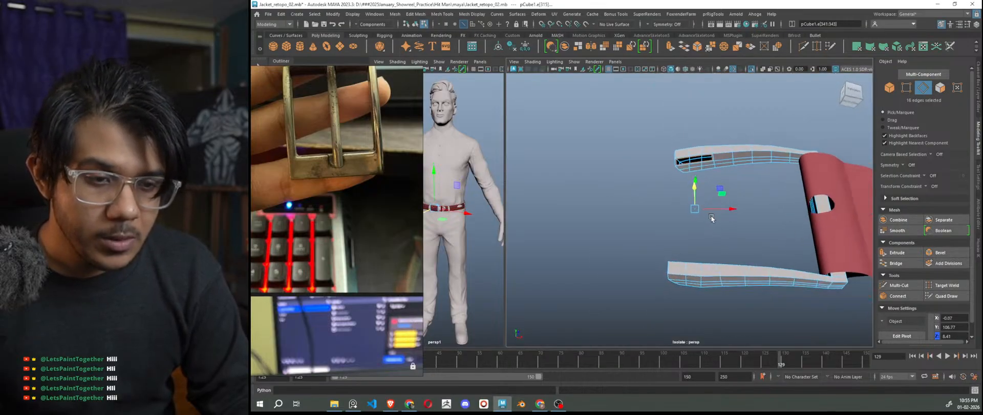
pyautogui.click(685, 48)
pyautogui.keyDown('alt'); pyautogui.moveTo(727, 277); pyautogui.dragTo(673, 281); pyautogui.keyUp('alt')
pyautogui.scroll(-5, 657, 249)
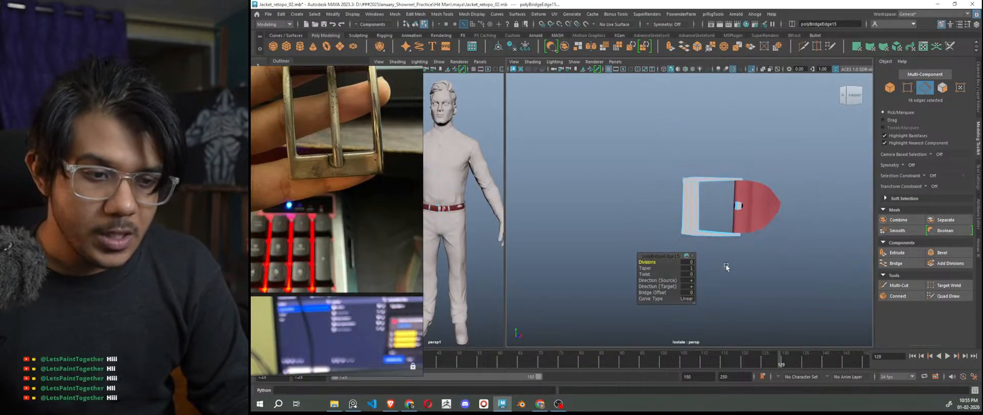
pyautogui.press('w')
# Switch the viewport to the front orthographic view and frame the corner where the end bar meets the lower arm
pyautogui.scroll(8, 717, 256)
pyautogui.moveTo(698, 233)
pyautogui.keyDown('alt'); pyautogui.mouseDown()
pyautogui.moveTo(660, 260)
pyautogui.moveTo(704, 259)
pyautogui.moveTo(699, 230)
pyautogui.mouseUp(); pyautogui.keyUp('alt')
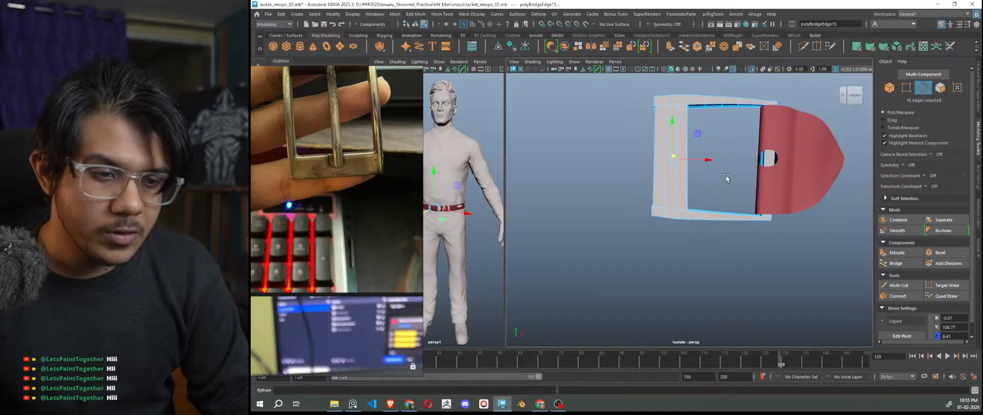
pyautogui.press('space')
pyautogui.moveTo(726, 178); pyautogui.dragTo(710, 208)
pyautogui.scroll(1, 611, 253)
pyautogui.keyDown('alt'); pyautogui.moveTo(617, 246); pyautogui.dragTo(690, 231, button='middle'); pyautogui.keyUp('alt')
pyautogui.scroll(3, 690, 231)
# Select the vertices where the lower arm meets the end bar's inner edge, including the hidden ones, and shift them slightly sideways toward the bar
pyautogui.moveTo(755, 149); pyautogui.dragTo(718, 149, button='right')
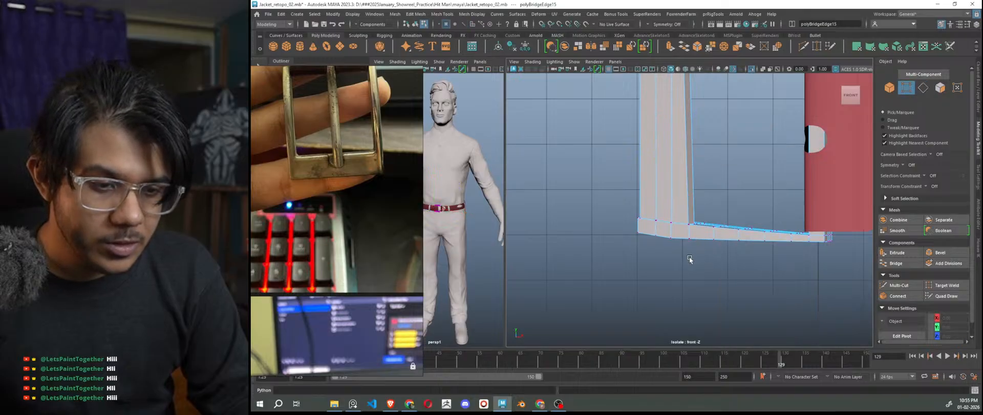
pyautogui.scroll(3, 689, 259)
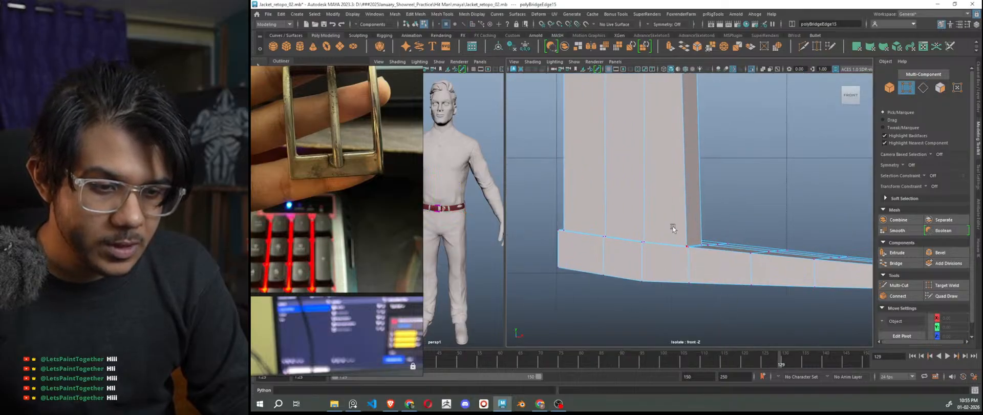
pyautogui.press('4')
pyautogui.moveTo(685, 211); pyautogui.dragTo(734, 304)
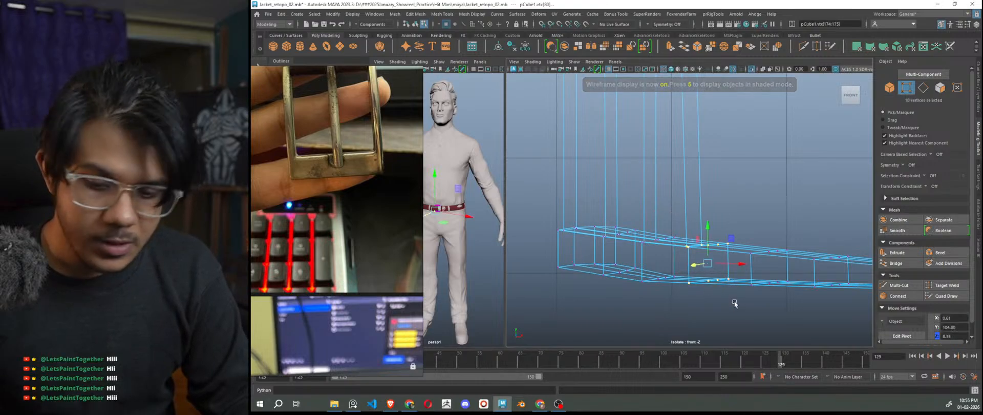
pyautogui.press('5')
pyautogui.scroll(-3, 737, 275)
pyautogui.scroll(3, 703, 251)
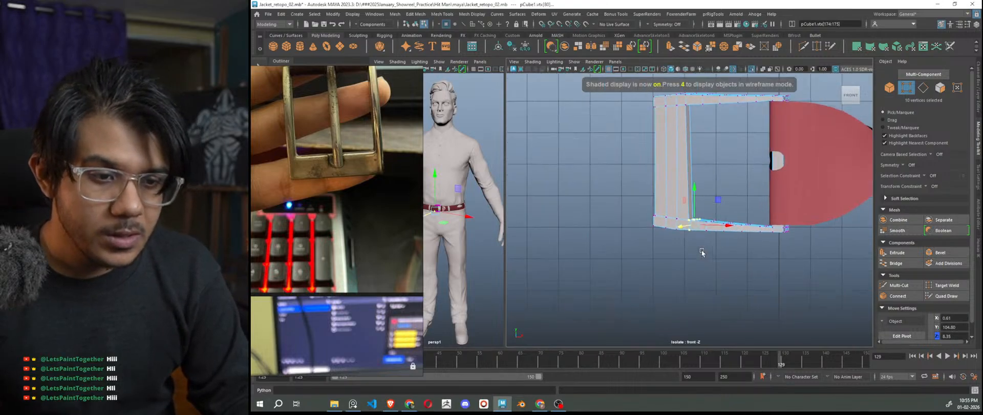
pyautogui.keyDown('alt'); pyautogui.moveTo(708, 251); pyautogui.dragTo(704, 301, button='middle'); pyautogui.keyUp('alt')
pyautogui.moveTo(722, 273); pyautogui.dragTo(716, 272)
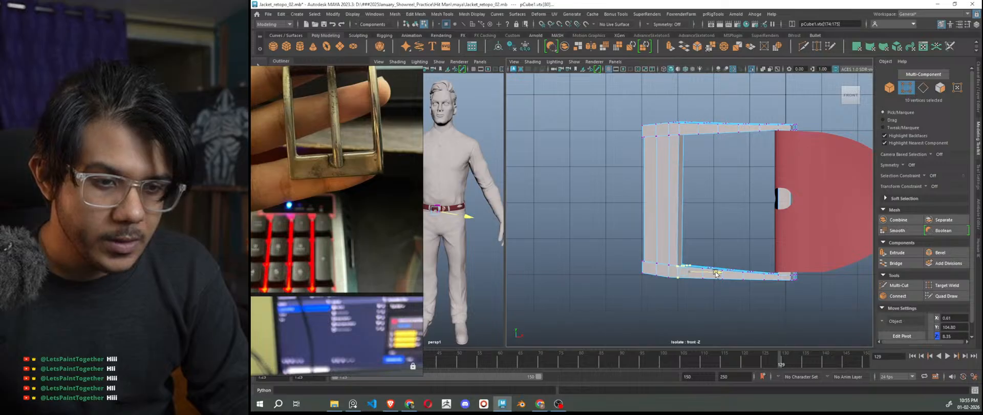
# Preview the buckle frame smoothed in the perspective view and compare its corners with the reference photo
pyautogui.press('F8')
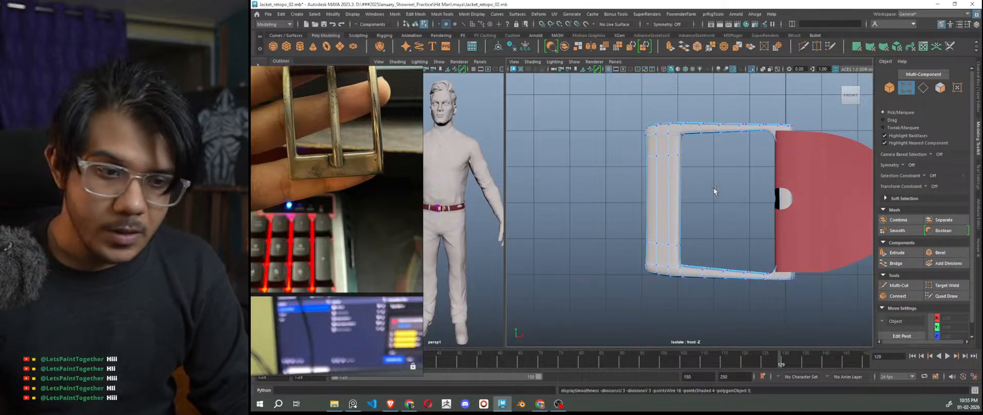
pyautogui.click(733, 151)
pyautogui.keyDown('alt'); pyautogui.moveTo(732, 151); pyautogui.dragTo(704, 202, button='right'); pyautogui.keyUp('alt')
pyautogui.press('space')
pyautogui.moveTo(705, 203); pyautogui.dragTo(704, 182)
pyautogui.keyDown('alt'); pyautogui.moveTo(696, 216); pyautogui.dragTo(688, 255); pyautogui.keyUp('alt')
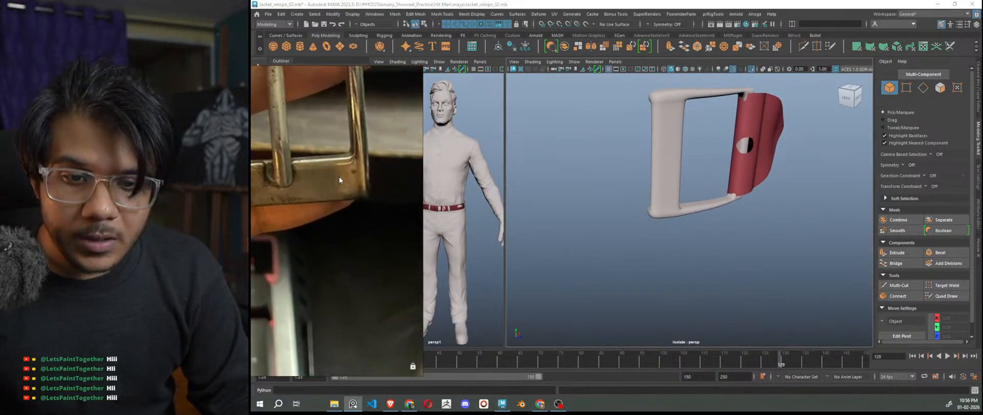
pyautogui.moveTo(677, 216)
pyautogui.keyDown('alt'); pyautogui.mouseDown()
pyautogui.moveTo(662, 202)
pyautogui.moveTo(672, 221)
pyautogui.mouseUp(); pyautogui.keyUp('alt')
pyautogui.scroll(4, 671, 123)
pyautogui.scroll(-4, 671, 121)
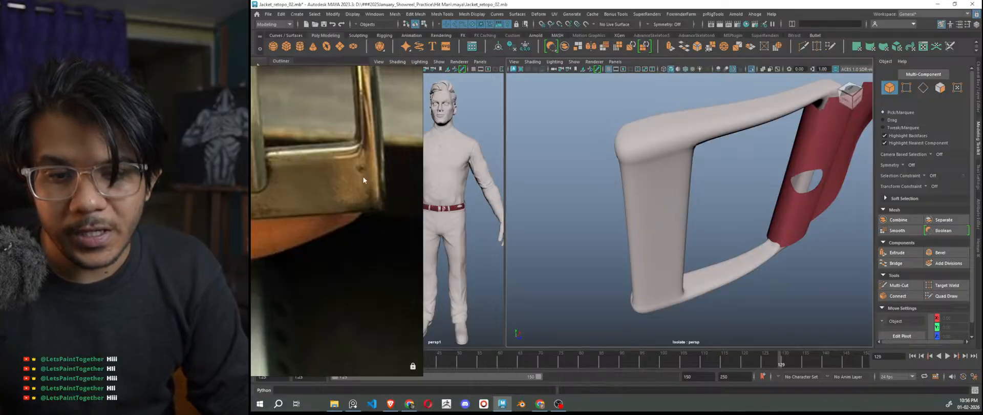
pyautogui.scroll(-4, 653, 267)
pyautogui.keyDown('alt'); pyautogui.moveTo(652, 267); pyautogui.dragTo(635, 233); pyautogui.keyUp('alt')
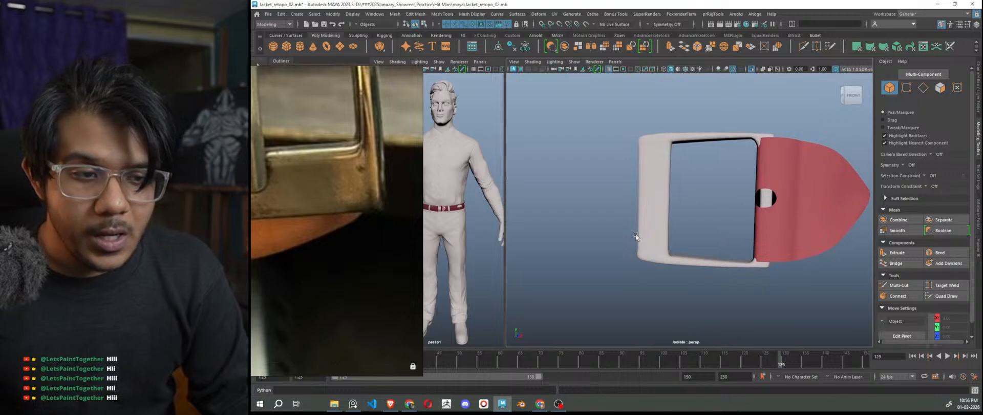
pyautogui.scroll(-3, 495, 223)
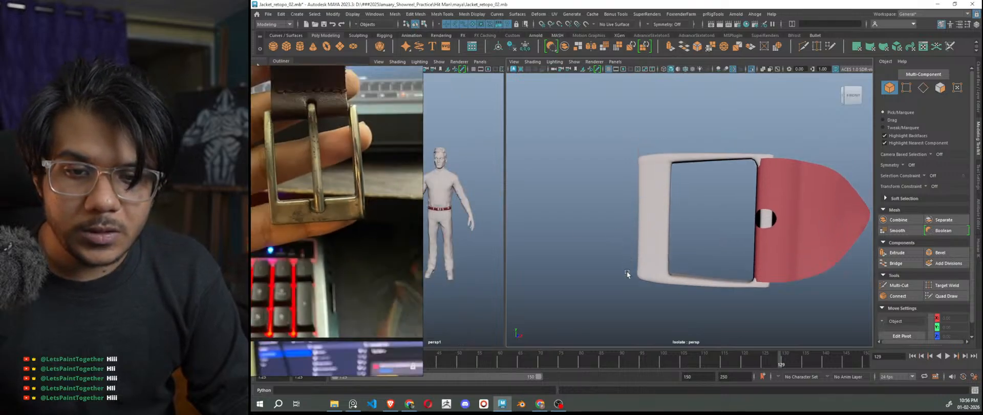
# Isolate the buckle frame without the strap and frame its upper corner on the strap side
pyautogui.scroll(3, 756, 221)
pyautogui.click(756, 221)
pyautogui.scroll(5, 673, 209)
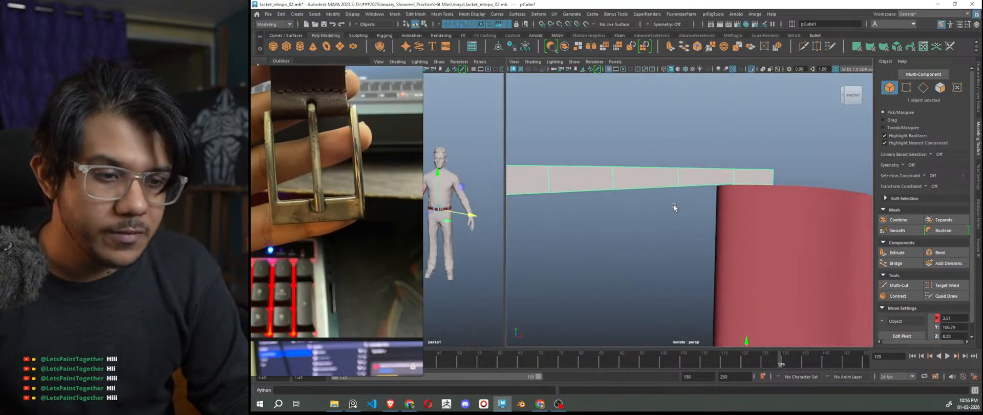
pyautogui.hotkey('ctrl', '1')
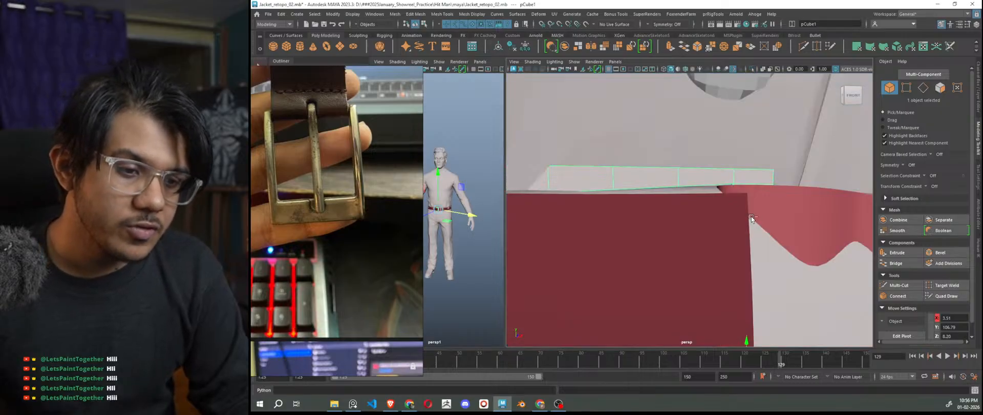
pyautogui.hotkey('ctrl', '1')
pyautogui.click(806, 222)
pyautogui.scroll(5, 714, 187)
pyautogui.click(723, 215)
pyautogui.scroll(2, 736, 223)
pyautogui.keyDown('alt'); pyautogui.moveTo(736, 223); pyautogui.dragTo(739, 218, button='middle'); pyautogui.keyUp('alt')
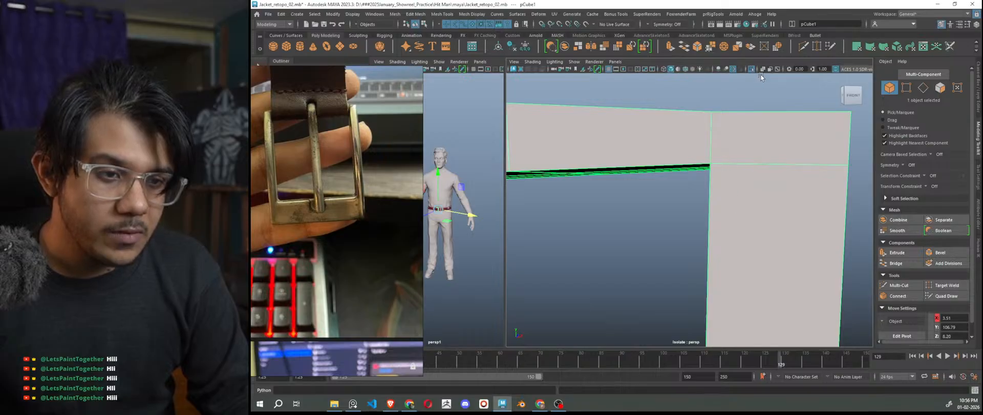
# Cut supporting edge loops with the Multi-Cut tool close to the upper, lower and inner corners of the frame's strap-side bar
pyautogui.click(803, 47)
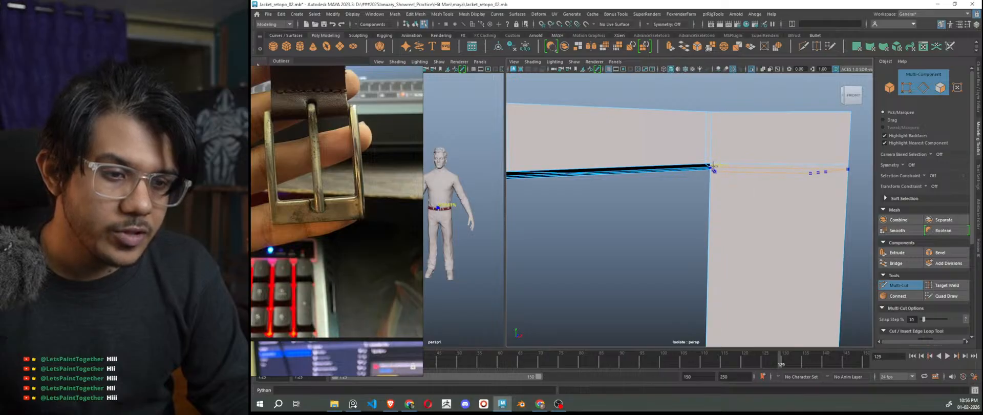
pyautogui.scroll(-4, 739, 205)
pyautogui.keyDown('alt'); pyautogui.moveTo(706, 246); pyautogui.dragTo(687, 96, button='middle'); pyautogui.keyUp('alt')
pyautogui.keyDown('alt'); pyautogui.moveTo(702, 273); pyautogui.dragTo(693, 159, button='middle'); pyautogui.keyUp('alt')
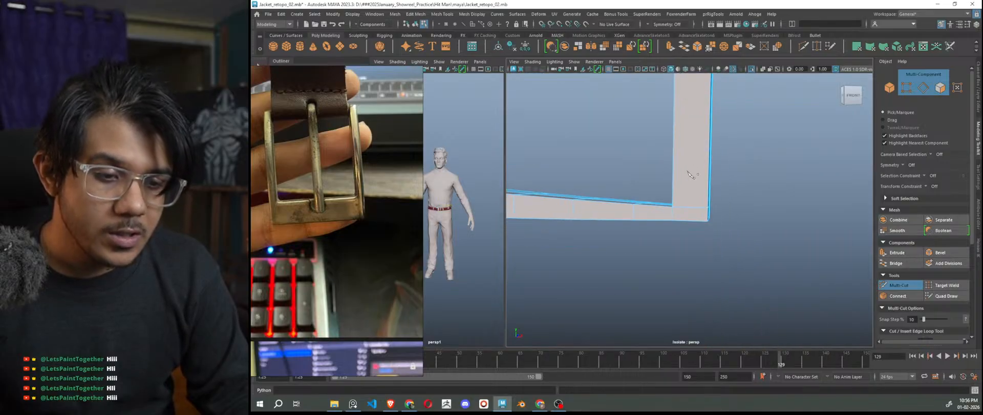
pyautogui.scroll(4, 677, 227)
pyautogui.scroll(4, 677, 226)
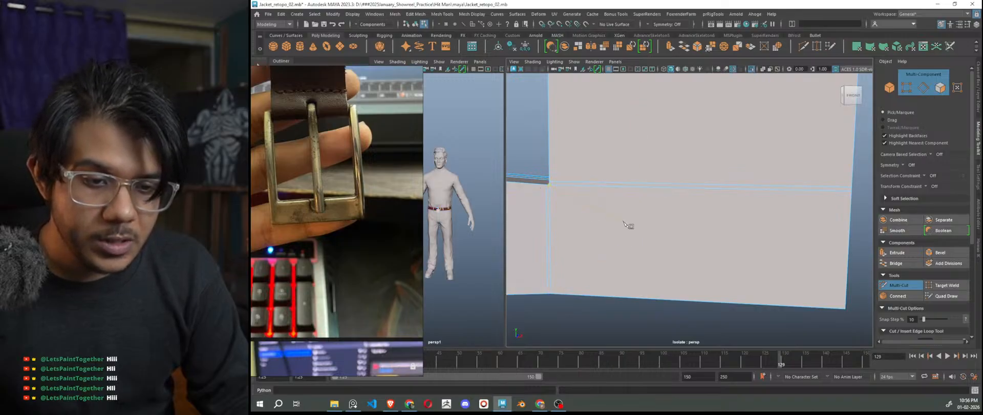
pyautogui.keyDown('alt'); pyautogui.moveTo(704, 237); pyautogui.dragTo(702, 219); pyautogui.keyUp('alt')
pyautogui.keyDown('alt'); pyautogui.moveTo(707, 176); pyautogui.dragTo(720, 215, button='middle'); pyautogui.keyUp('alt')
pyautogui.keyDown('alt'); pyautogui.moveTo(719, 215); pyautogui.dragTo(786, 293); pyautogui.keyUp('alt')
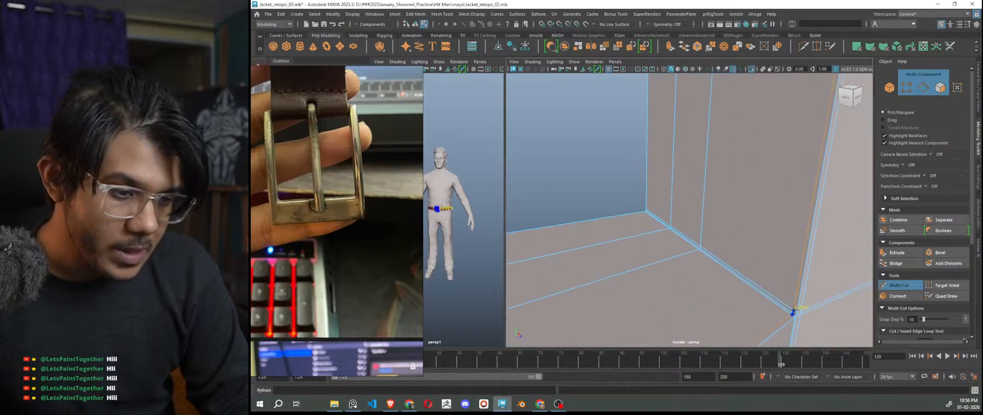
pyautogui.keyDown('alt'); pyautogui.moveTo(805, 320); pyautogui.dragTo(704, 204); pyautogui.keyUp('alt')
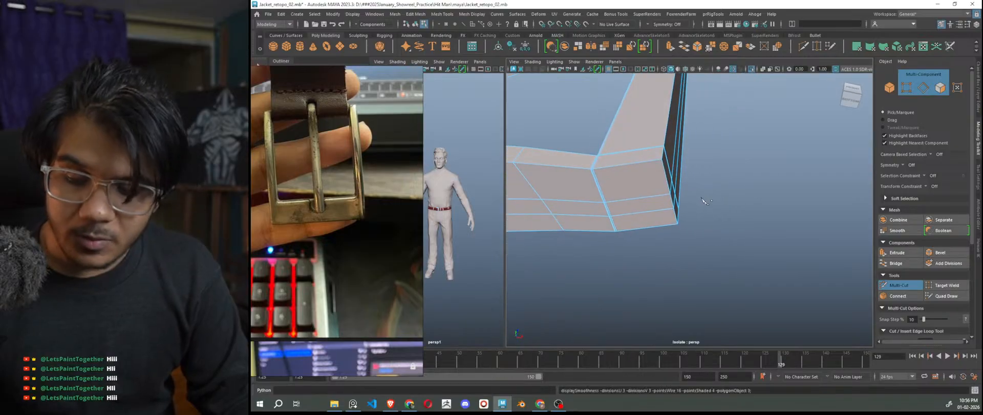
# Preview the frame smoothed and check how the supported corners of the strap-side bar look
pyautogui.press('3')
pyautogui.scroll(-5, 713, 204)
pyautogui.press('w')
pyautogui.moveTo(727, 133); pyautogui.dragTo(744, 128, button='right')
pyautogui.click(744, 129)
pyautogui.keyDown('alt'); pyautogui.moveTo(743, 139); pyautogui.dragTo(701, 225); pyautogui.keyUp('alt')
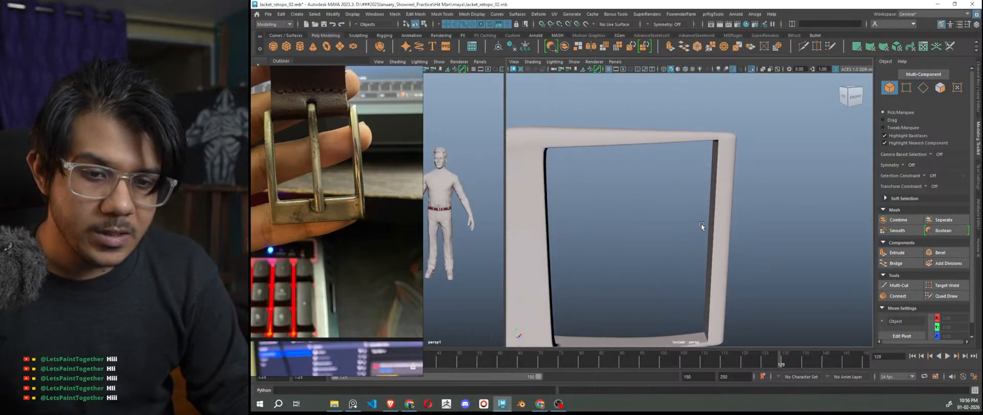
# Delete the edge loop running beside the inner edge on the front face of the strap-side bar and preview the result smoothed
pyautogui.click(721, 218)
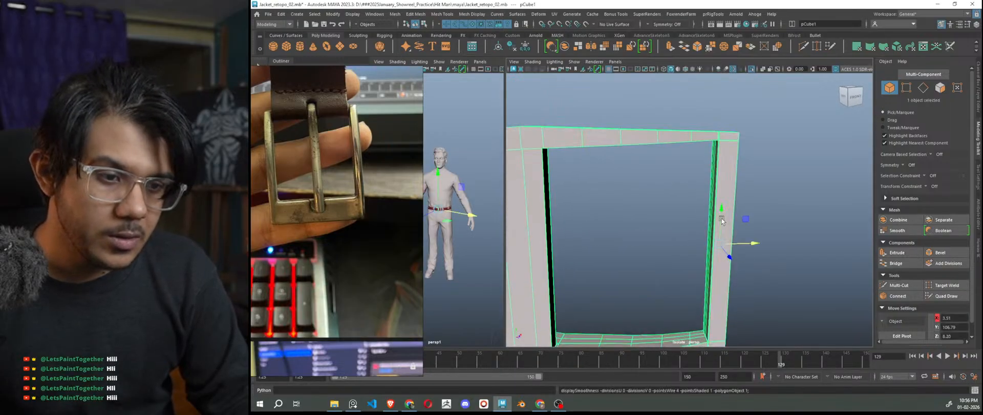
pyautogui.scroll(3, 742, 225)
pyautogui.scroll(-2, 720, 213)
pyautogui.moveTo(755, 154); pyautogui.dragTo(756, 131, button='right')
pyautogui.scroll(6, 768, 143)
pyautogui.keyDown('alt'); pyautogui.moveTo(773, 147); pyautogui.dragTo(725, 208, button='middle'); pyautogui.keyUp('alt')
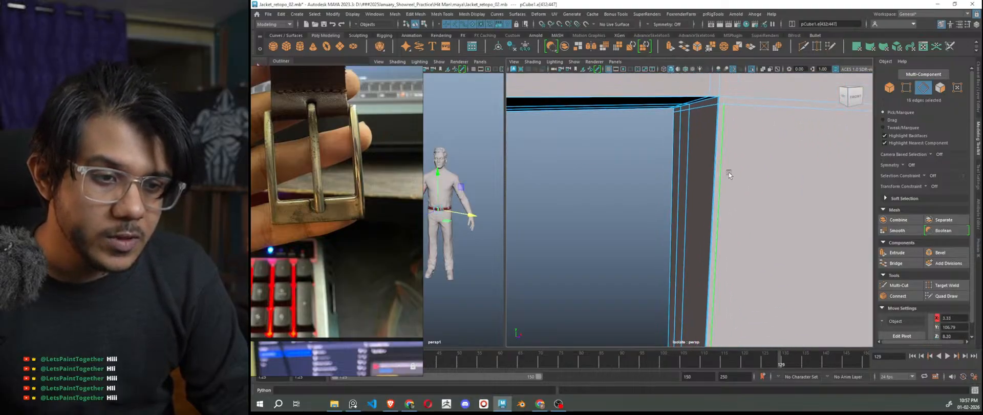
pyautogui.hotkey('ctrl', 'Delete')
pyautogui.press('3')
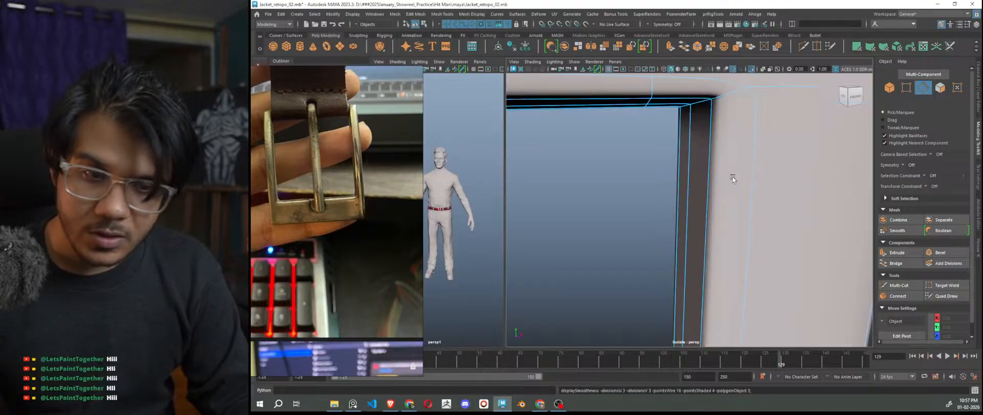
# Inspect the smoothed strap-side bar and its upper corner in object mode
pyautogui.scroll(-5, 735, 182)
pyautogui.scroll(-5, 734, 182)
pyautogui.moveTo(770, 152); pyautogui.dragTo(782, 143, button='right')
pyautogui.click(783, 144)
pyautogui.keyDown('alt'); pyautogui.moveTo(787, 206); pyautogui.dragTo(724, 221); pyautogui.keyUp('alt')
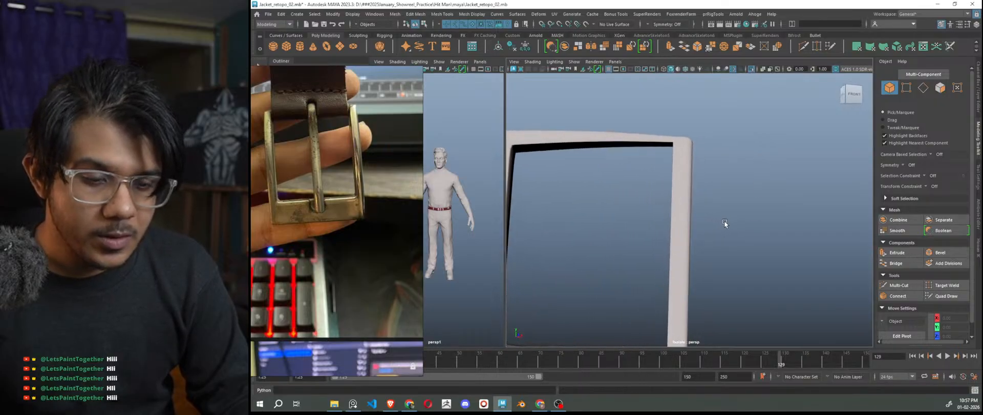
pyautogui.scroll(-4, 735, 236)
# Isolate the belt strap, its pointed end, the keeper loop and the buckle frame from the rest of the character
pyautogui.hotkey('ctrl', '1')
pyautogui.scroll(-2, 711, 241)
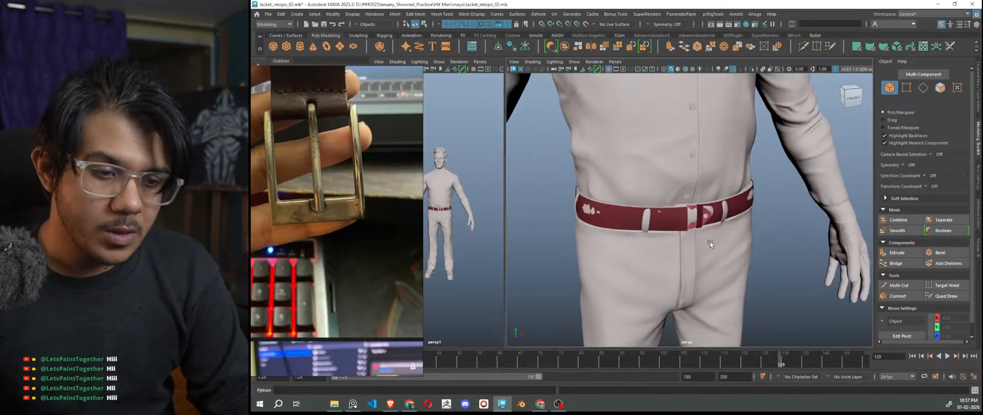
pyautogui.scroll(4, 711, 241)
pyautogui.keyDown('alt'); pyautogui.moveTo(669, 194); pyautogui.dragTo(674, 241); pyautogui.keyUp('alt')
pyautogui.scroll(5, 674, 241)
pyautogui.click(668, 195)
pyautogui.keyDown('shift'); pyautogui.click(694, 216); pyautogui.keyUp('shift')
pyautogui.keyDown('shift'); pyautogui.click(815, 196); pyautogui.keyUp('shift')
pyautogui.keyDown('shift'); pyautogui.click(781, 224); pyautogui.keyUp('shift')
pyautogui.scroll(-5, 791, 246)
pyautogui.hotkey('ctrl', '1')
# Examine how the buckle frame sits against the isolated strap and keeper loop, comparing it with the reference photo
pyautogui.click(760, 282)
pyautogui.moveTo(761, 283)
pyautogui.keyDown('alt'); pyautogui.mouseDown()
pyautogui.moveTo(775, 290)
pyautogui.moveTo(758, 287)
pyautogui.moveTo(755, 266)
pyautogui.moveTo(747, 293)
pyautogui.moveTo(751, 273)
pyautogui.moveTo(770, 265)
pyautogui.moveTo(749, 266)
pyautogui.moveTo(765, 272)
pyautogui.mouseUp(); pyautogui.keyUp('alt')
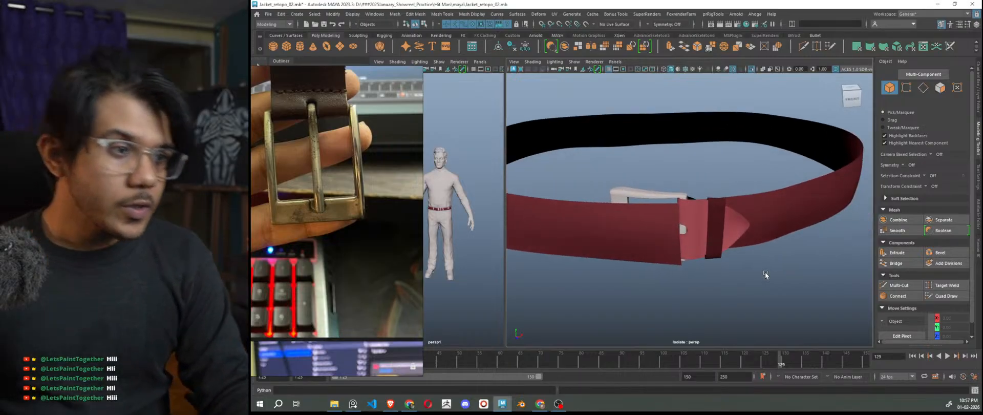
pyautogui.press('f')
pyautogui.keyDown('alt'); pyautogui.moveTo(764, 275); pyautogui.dragTo(737, 277); pyautogui.keyUp('alt')
pyautogui.scroll(-1, 355, 236)
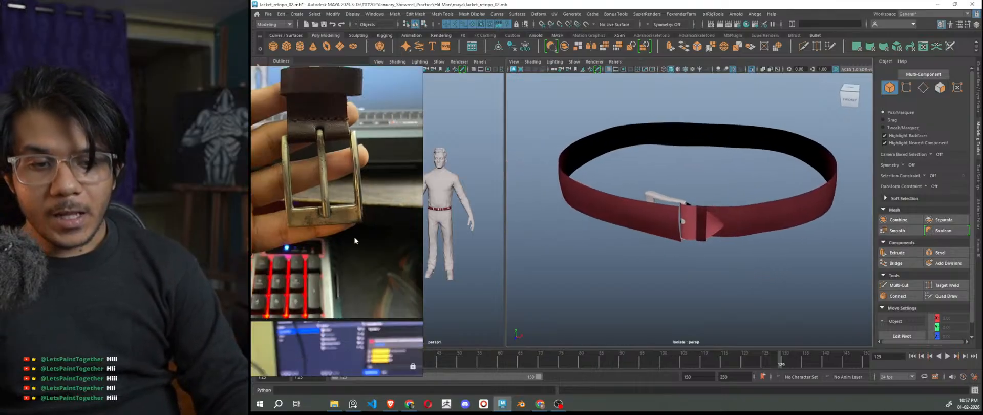
pyautogui.scroll(-3, 666, 242)
pyautogui.scroll(5, 695, 248)
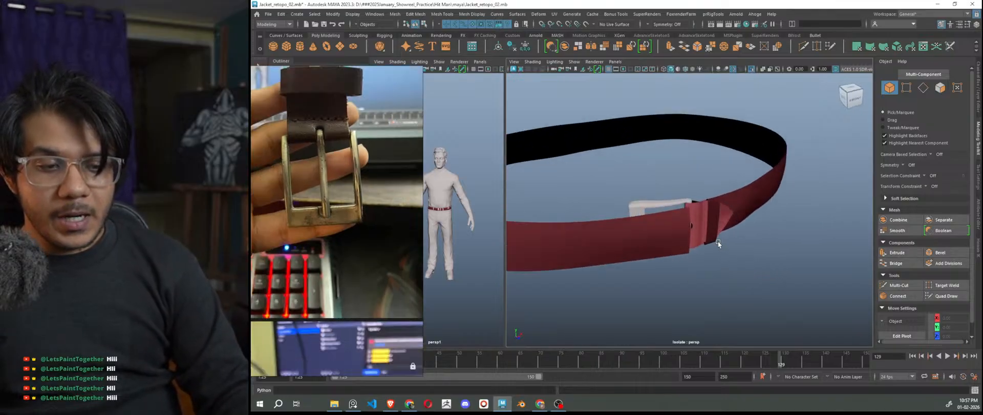
# Turn off the viewport's wireframe highlighting for the selected four belt pieces and show the rest of the character again
pyautogui.moveTo(772, 292); pyautogui.dragTo(598, 176)
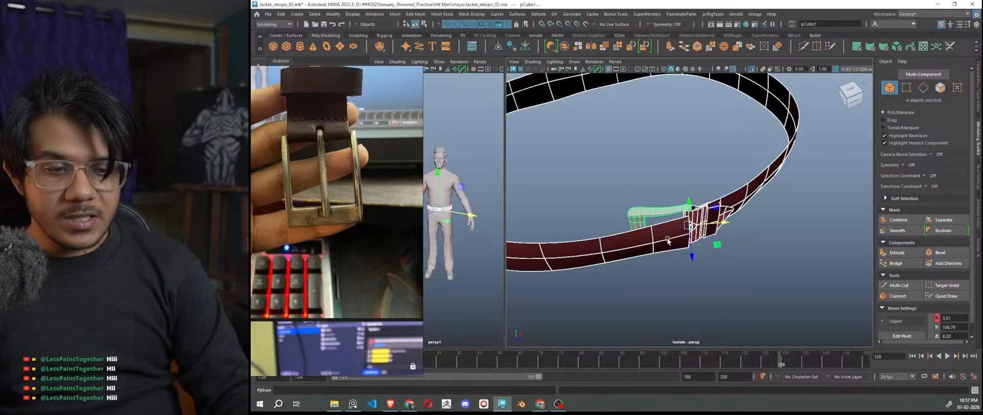
pyautogui.click(574, 61)
pyautogui.click(598, 393)
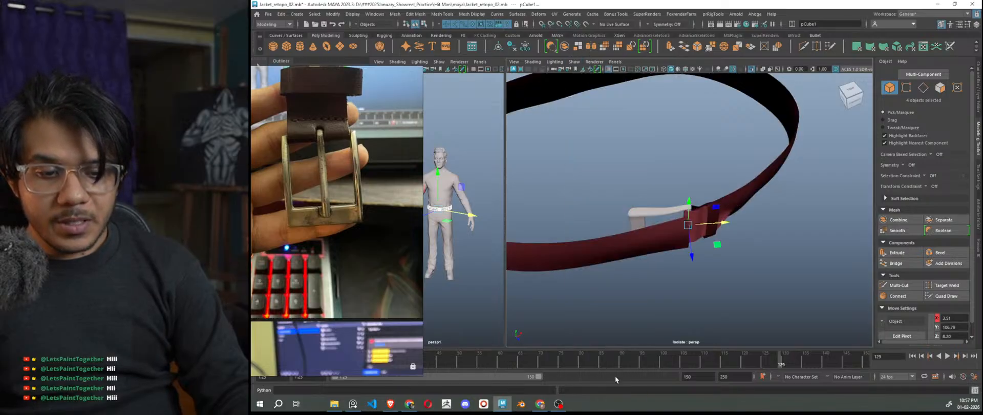
pyautogui.keyDown('alt'); pyautogui.moveTo(707, 303); pyautogui.dragTo(748, 304); pyautogui.keyUp('alt')
pyautogui.hotkey('ctrl', '1')
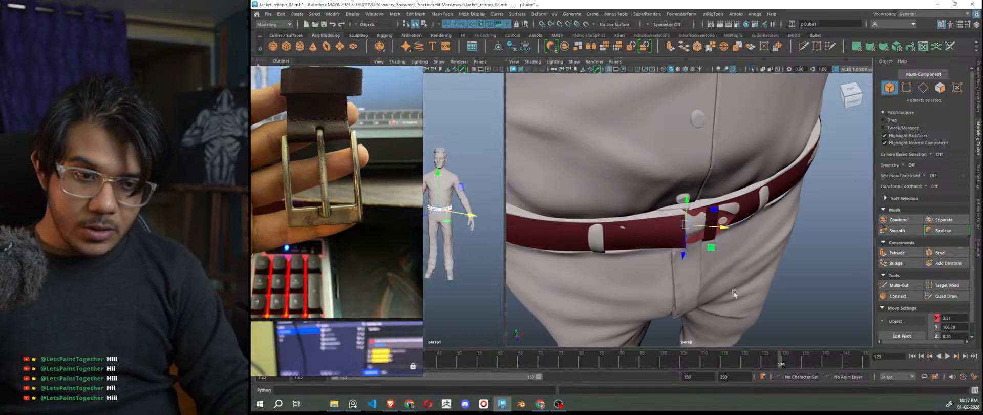
# Examine from the side and above how the strap end and buckle fit against the waistband and shirt button
pyautogui.scroll(4, 716, 258)
pyautogui.keyDown('alt'); pyautogui.moveTo(716, 258); pyautogui.dragTo(699, 244); pyautogui.keyUp('alt')
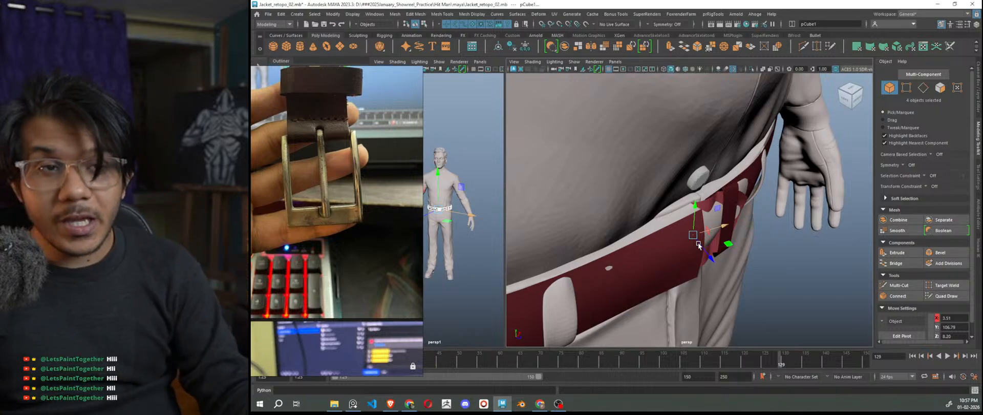
pyautogui.moveTo(786, 260)
pyautogui.keyDown('alt'); pyautogui.mouseDown()
pyautogui.moveTo(737, 261)
pyautogui.moveTo(786, 267)
pyautogui.mouseUp(); pyautogui.keyUp('alt')
pyautogui.keyDown('alt'); pyautogui.moveTo(680, 224); pyautogui.dragTo(696, 212); pyautogui.keyUp('alt')
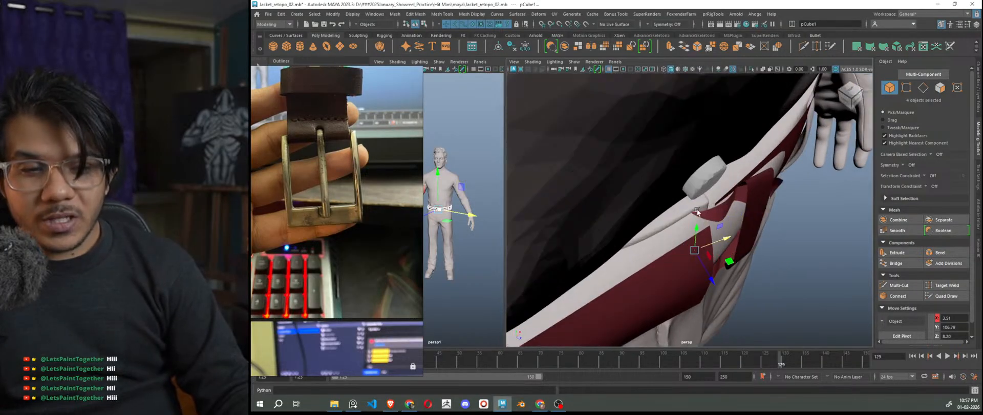
pyautogui.keyDown('alt'); pyautogui.moveTo(760, 210); pyautogui.dragTo(769, 207); pyautogui.keyUp('alt')
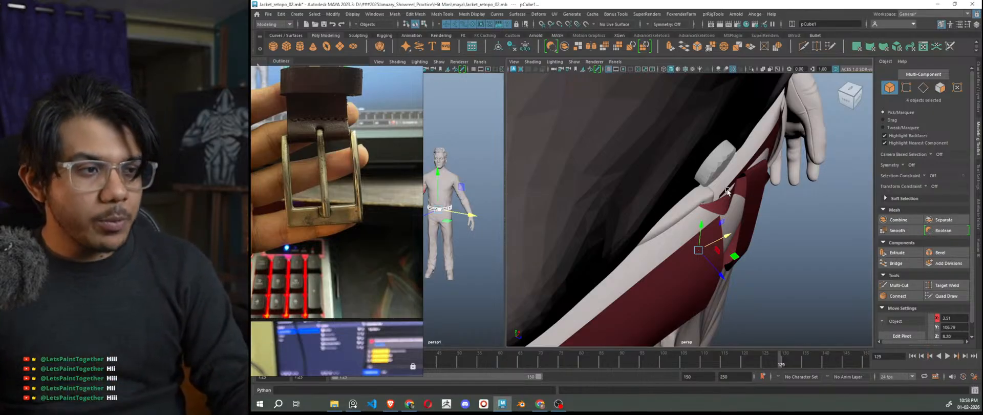
# Clear the selection and view the whole character from the front to check the belt on the body
pyautogui.click(808, 284)
pyautogui.scroll(-3, 808, 284)
pyautogui.keyDown('alt'); pyautogui.moveTo(808, 284); pyautogui.dragTo(734, 255); pyautogui.keyUp('alt')
pyautogui.scroll(-6, 735, 257)
pyautogui.keyDown('alt'); pyautogui.moveTo(760, 301); pyautogui.dragTo(776, 290); pyautogui.keyUp('alt')
pyautogui.scroll(-3, 764, 280)
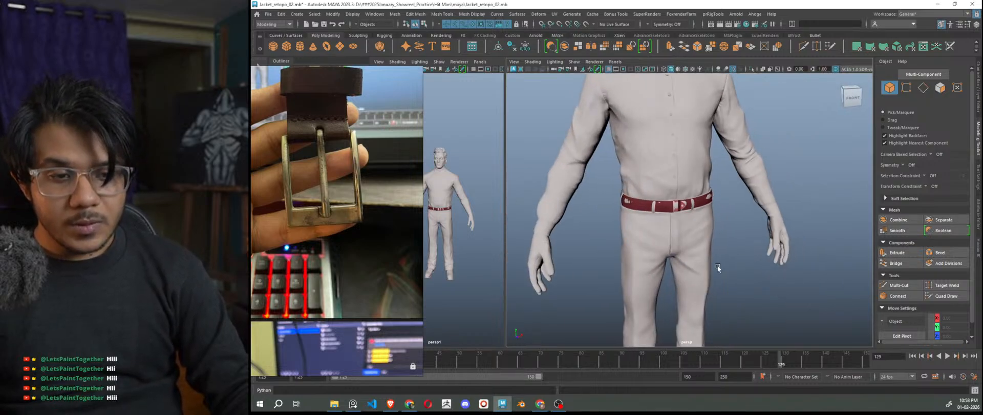
pyautogui.scroll(-5, 716, 260)
pyautogui.keyDown('alt'); pyautogui.moveTo(774, 286); pyautogui.dragTo(756, 281); pyautogui.keyUp('alt')
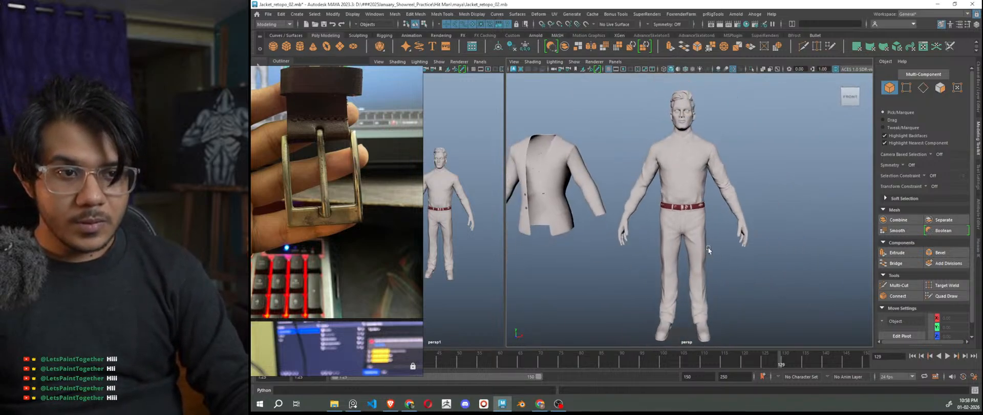
# Examine the belt's front closure up close, comparing the strap tip, keeper loop and buckle area with the reference photo
pyautogui.scroll(10, 714, 253)
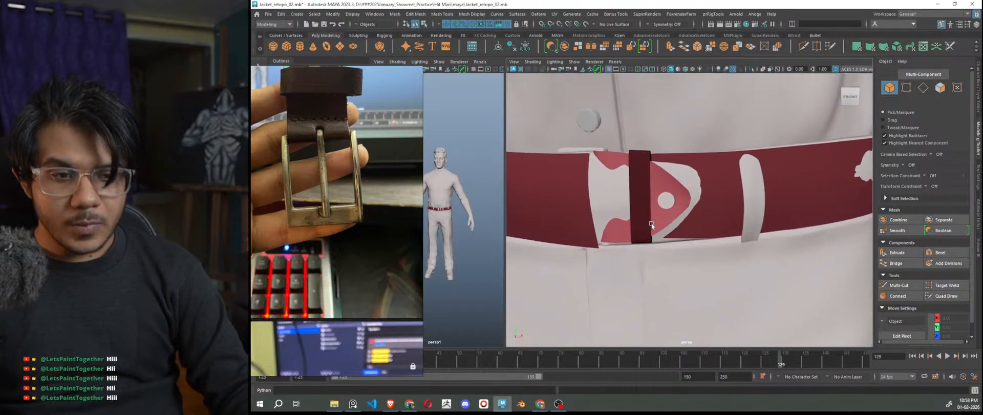
pyautogui.scroll(4, 654, 215)
pyautogui.scroll(-7, 656, 217)
pyautogui.keyDown('alt'); pyautogui.moveTo(657, 219); pyautogui.dragTo(677, 249); pyautogui.keyUp('alt')
pyautogui.scroll(3, 677, 249)
pyautogui.keyDown('alt'); pyautogui.moveTo(677, 249); pyautogui.dragTo(741, 283, button='middle'); pyautogui.keyUp('alt')
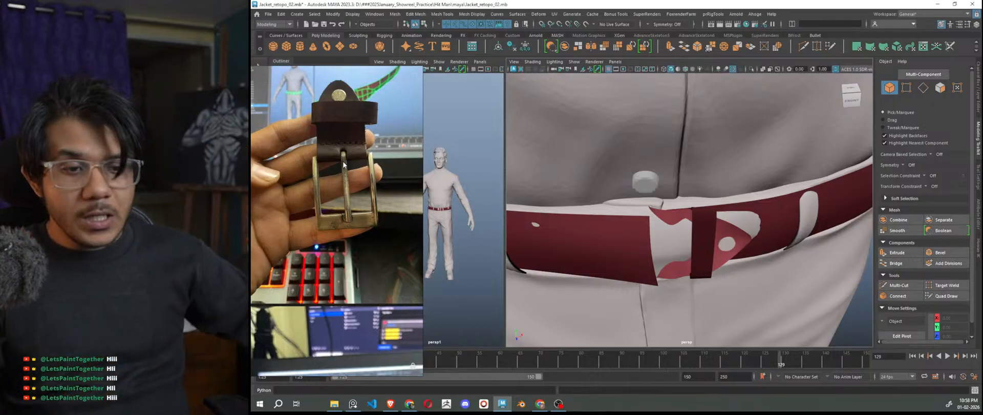
pyautogui.scroll(3, 644, 207)
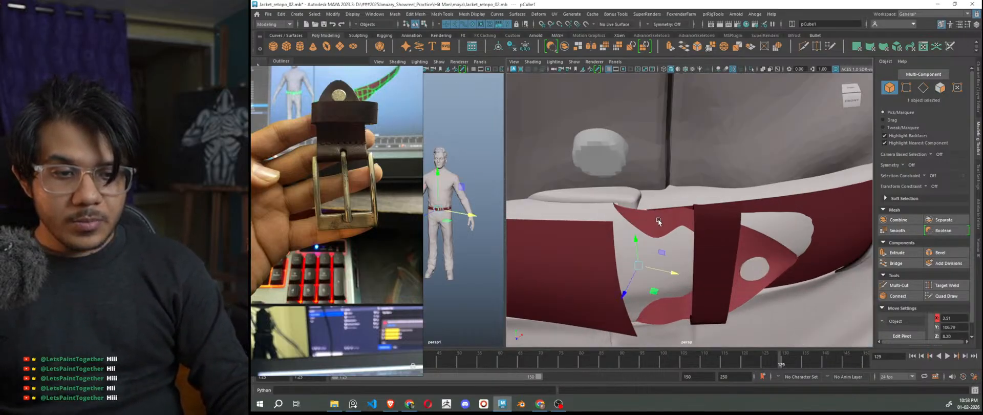
# Isolate the buckle with the belt strap, examine the strap's pin hole up close, and restore the full character view
pyautogui.keyDown('shift'); pyautogui.click(658, 221); pyautogui.keyUp('shift')
pyautogui.hotkey('ctrl', '1')
pyautogui.click(768, 302)
pyautogui.keyDown('alt'); pyautogui.moveTo(655, 235); pyautogui.dragTo(684, 224); pyautogui.keyUp('alt')
pyautogui.scroll(5, 684, 226)
pyautogui.keyDown('alt'); pyautogui.moveTo(690, 292); pyautogui.dragTo(673, 239, button='middle'); pyautogui.keyUp('alt')
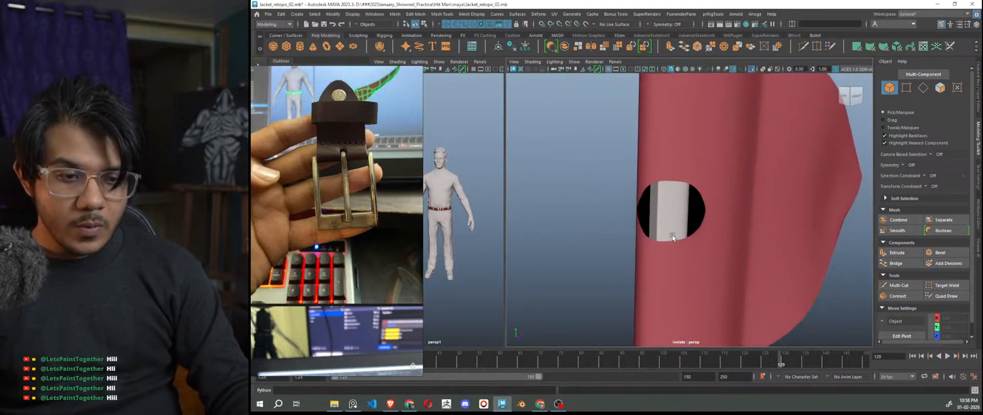
pyautogui.scroll(2, 671, 231)
pyautogui.hotkey('ctrl', '1')
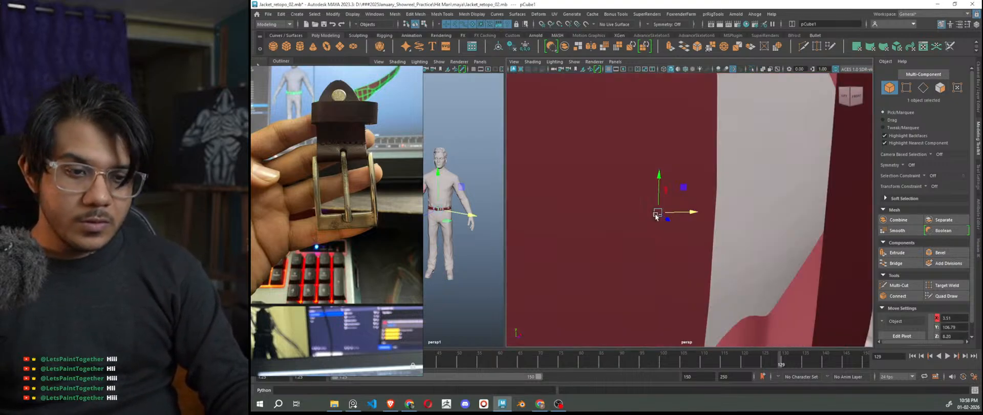
# Isolate the unsmoothed buckle frame in edge mode and turn the viewport's selection highlighting back on
pyautogui.hotkey('ctrl', '1')
pyautogui.press('1')
pyautogui.keyDown('alt'); pyautogui.moveTo(658, 228); pyautogui.dragTo(673, 254); pyautogui.keyUp('alt')
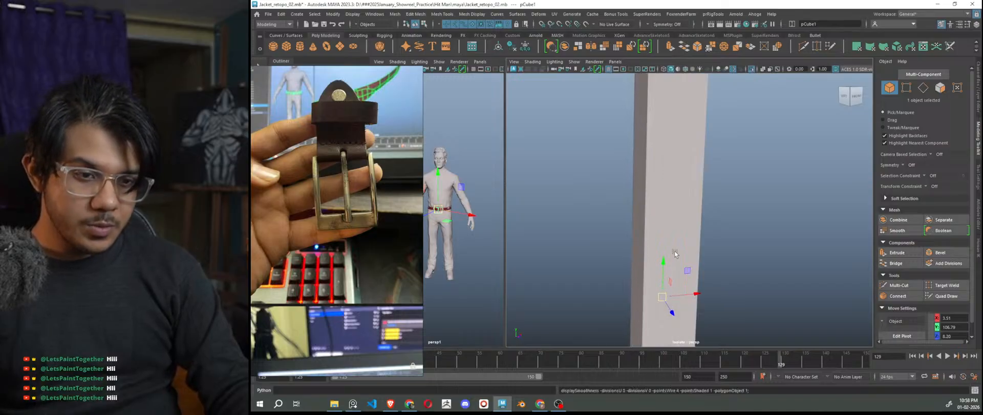
pyautogui.moveTo(667, 184); pyautogui.dragTo(661, 161, button='right')
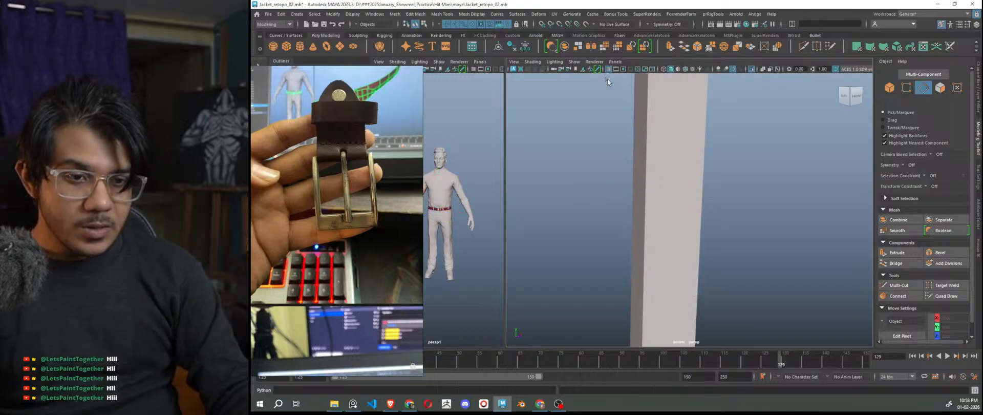
pyautogui.click(573, 62)
pyautogui.click(614, 393)
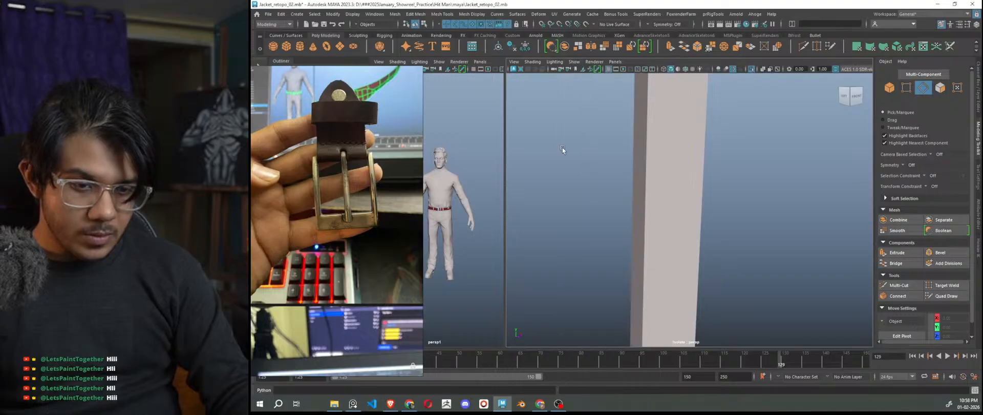
pyautogui.click(569, 61)
pyautogui.click(614, 394)
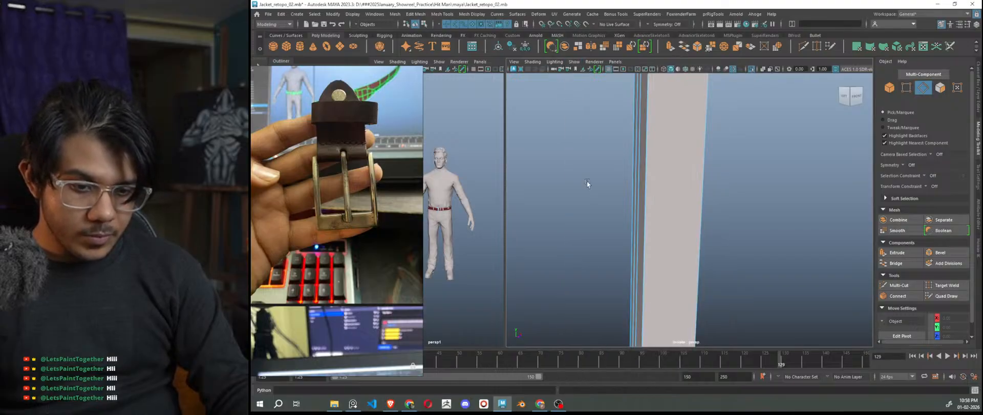
pyautogui.click(574, 62)
pyautogui.click(604, 393)
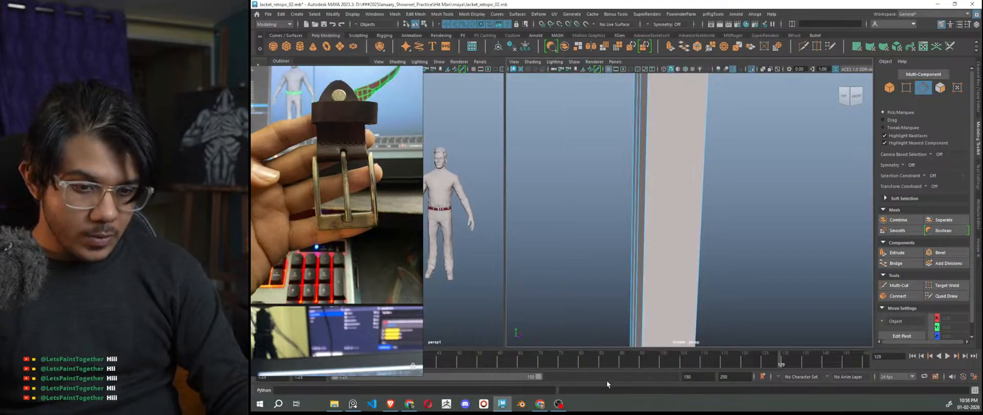
# Delete the unneeded edge along the buckle frame's thin side bar and check the smoothed result at its corner
pyautogui.keyDown('alt'); pyautogui.moveTo(672, 228); pyautogui.dragTo(672, 257); pyautogui.keyUp('alt')
pyautogui.keyDown('alt'); pyautogui.moveTo(671, 257); pyautogui.dragTo(705, 244, button='middle'); pyautogui.keyUp('alt')
pyautogui.keyDown('alt'); pyautogui.moveTo(706, 245); pyautogui.dragTo(695, 211); pyautogui.keyUp('alt')
pyautogui.keyDown('alt'); pyautogui.moveTo(695, 210); pyautogui.dragTo(725, 240, button='right'); pyautogui.keyUp('alt')
pyautogui.keyDown('alt'); pyautogui.moveTo(725, 239); pyautogui.dragTo(729, 213); pyautogui.keyUp('alt')
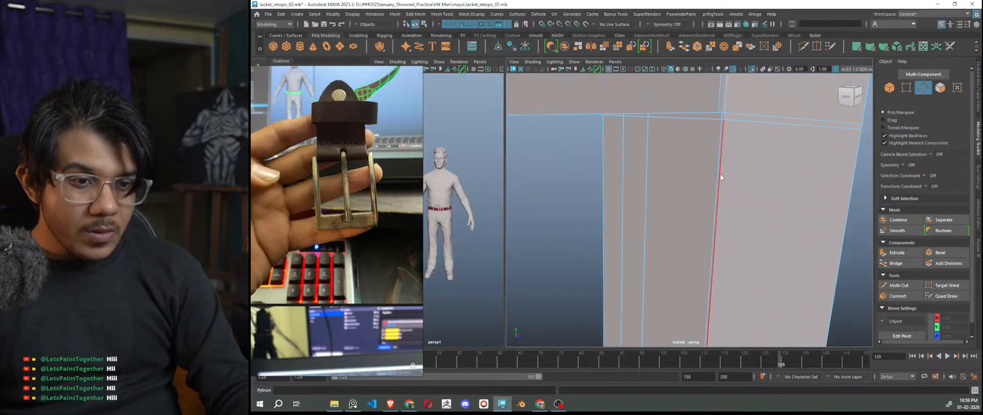
pyautogui.moveTo(720, 175); pyautogui.dragTo(719, 143, button='right')
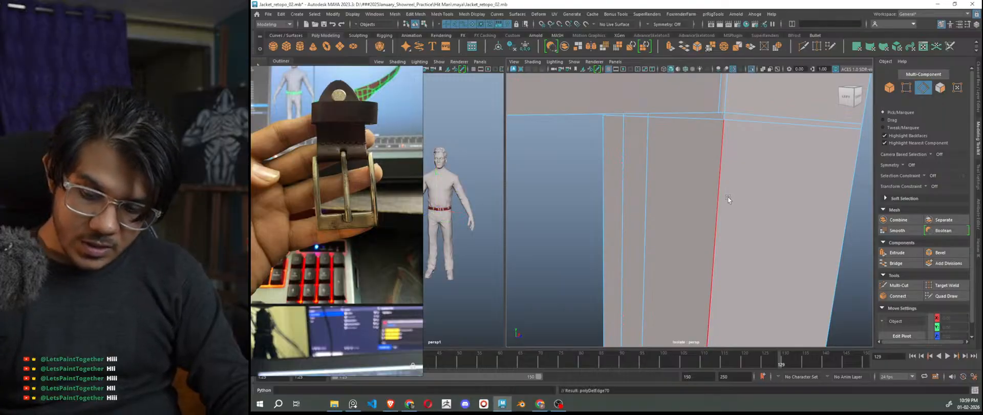
pyautogui.scroll(-5, 727, 196)
pyautogui.moveTo(756, 151); pyautogui.dragTo(765, 148, button='right')
pyautogui.click(769, 225)
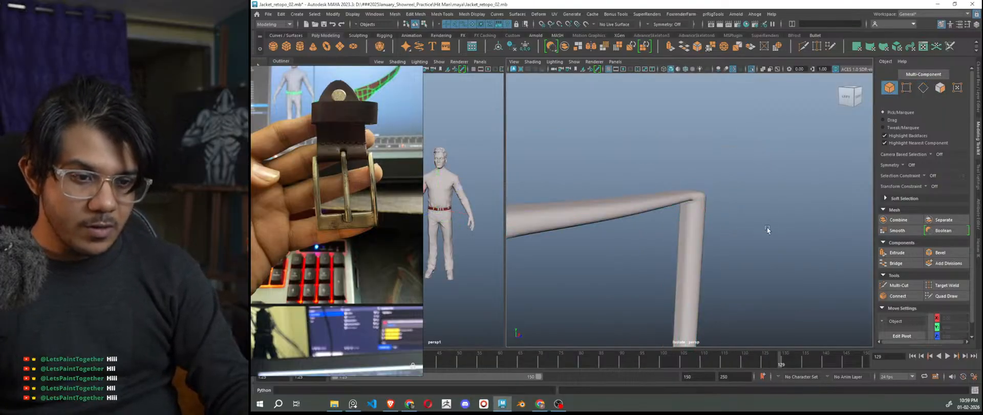
pyautogui.keyDown('alt'); pyautogui.moveTo(769, 225); pyautogui.dragTo(732, 230); pyautogui.keyUp('alt')
pyautogui.keyDown('alt'); pyautogui.moveTo(731, 229); pyautogui.dragTo(721, 205, button='middle'); pyautogui.keyUp('alt')
pyautogui.keyDown('alt'); pyautogui.moveTo(721, 206); pyautogui.dragTo(727, 252); pyautogui.keyUp('alt')
# Make the unsmoothed buckle frame a live surface and Quad Draw one quad on the thin side bar's front face
pyautogui.click(707, 217)
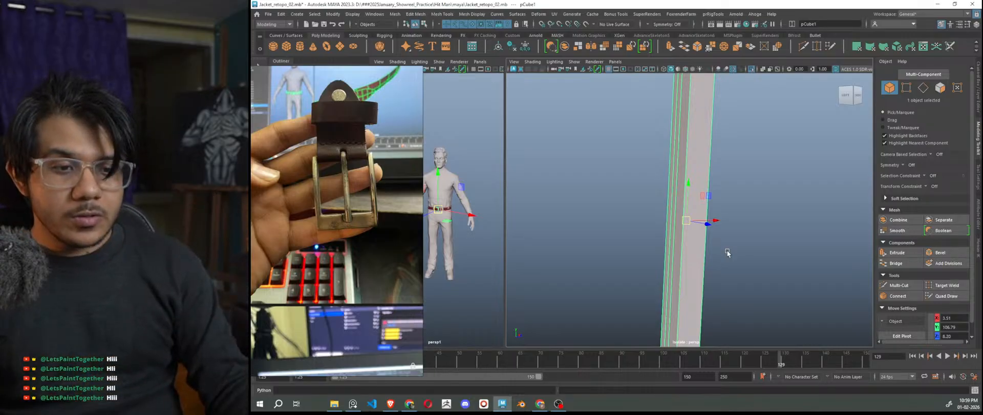
pyautogui.click(765, 242)
pyautogui.click(686, 227)
pyautogui.click(585, 25)
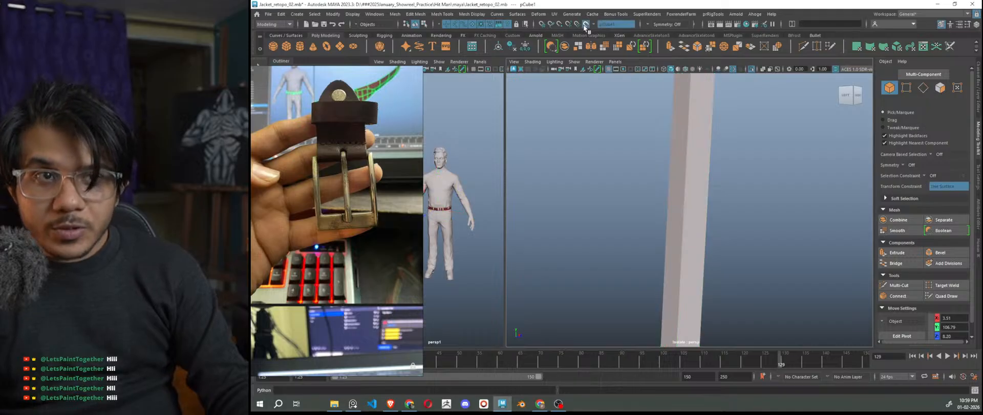
pyautogui.click(945, 296)
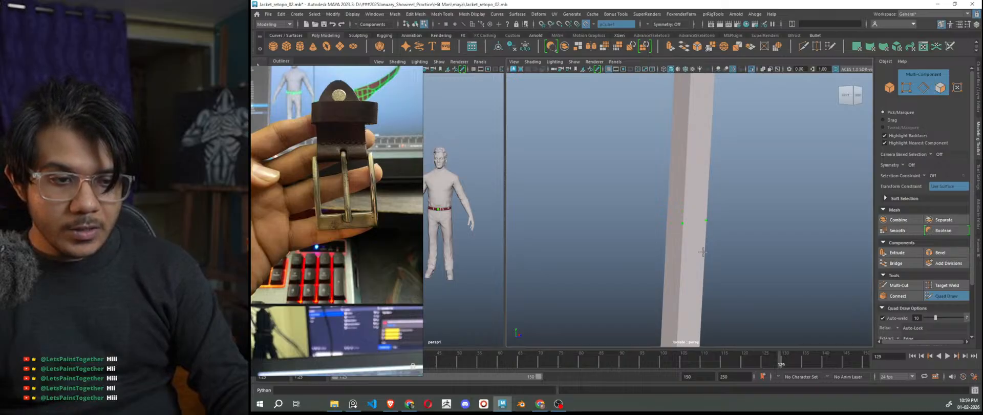
pyautogui.keyDown('alt'); pyautogui.moveTo(716, 266); pyautogui.dragTo(656, 272); pyautogui.keyUp('alt')
pyautogui.scroll(4, 584, 248)
pyautogui.keyDown('alt'); pyautogui.moveTo(584, 248); pyautogui.dragTo(643, 243); pyautogui.keyUp('alt')
pyautogui.keyDown('alt'); pyautogui.moveTo(643, 243); pyautogui.dragTo(720, 225, button='middle'); pyautogui.keyUp('alt')
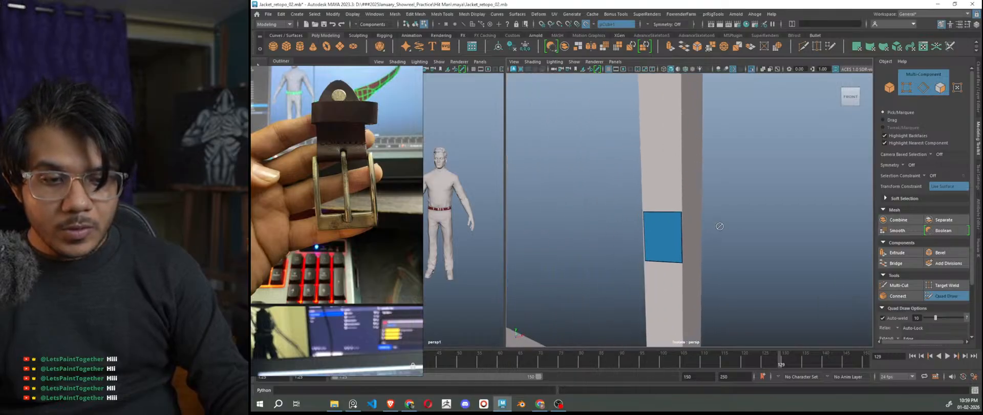
# Continue the Quad Draw patch around the thin side bar and scale it slightly larger than the bar
pyautogui.keyDown('alt'); pyautogui.moveTo(703, 227); pyautogui.dragTo(630, 221); pyautogui.keyUp('alt')
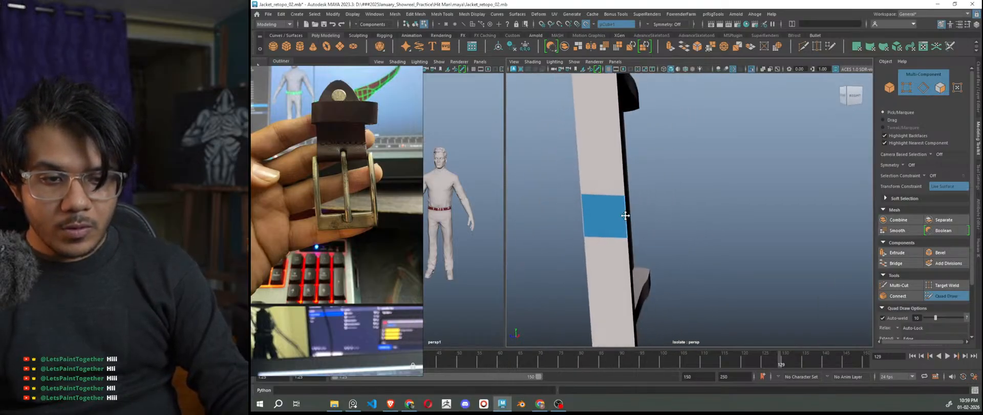
pyautogui.keyDown('alt'); pyautogui.moveTo(637, 254); pyautogui.dragTo(589, 259); pyautogui.keyUp('alt')
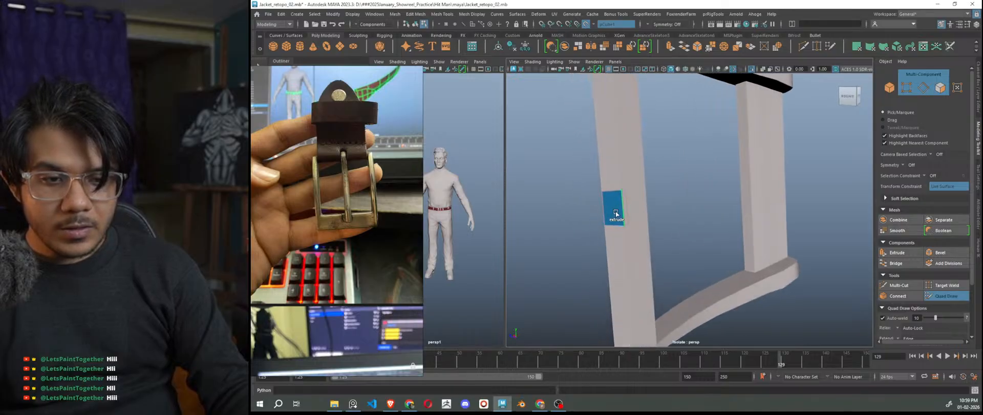
pyautogui.keyDown('alt'); pyautogui.moveTo(646, 204); pyautogui.dragTo(469, 262); pyautogui.keyUp('alt')
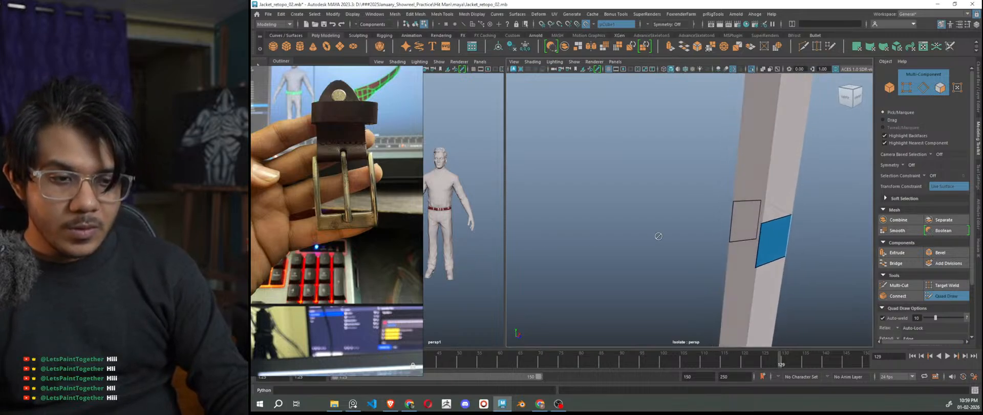
pyautogui.press('w')
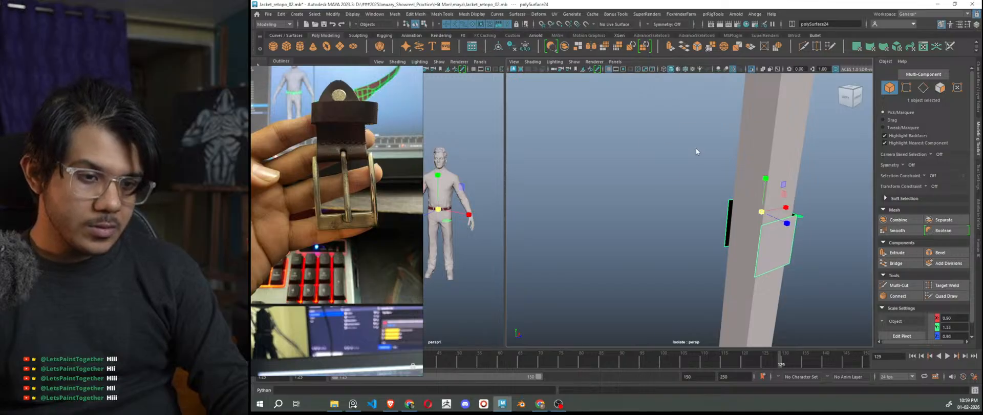
pyautogui.moveTo(696, 149); pyautogui.dragTo(711, 138, button='right')
pyautogui.click(710, 138)
pyautogui.moveTo(775, 255)
pyautogui.keyDown('alt'); pyautogui.mouseDown()
pyautogui.moveTo(803, 268)
pyautogui.moveTo(787, 265)
pyautogui.mouseUp(); pyautogui.keyUp('alt')
# Turn on the smooth preview of the buckle frame and view the whole frame with the patch around its side bar
pyautogui.click(757, 177)
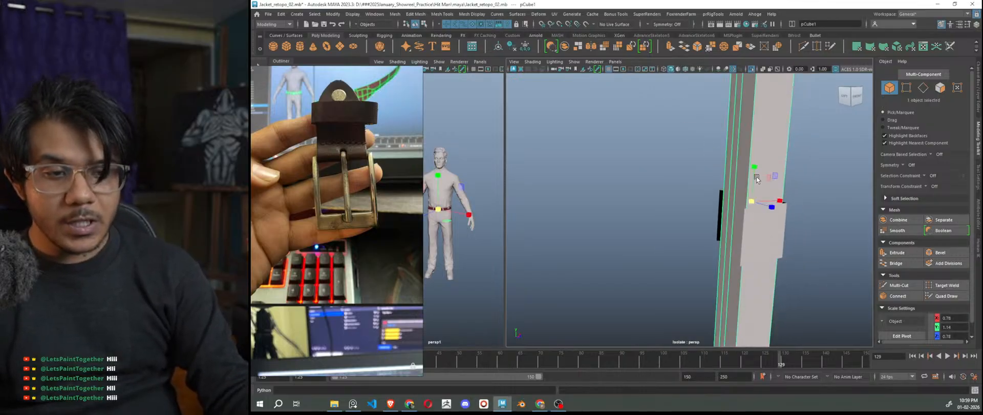
pyautogui.press('3')
pyautogui.click(814, 270)
pyautogui.keyDown('alt'); pyautogui.moveTo(814, 269); pyautogui.dragTo(788, 273); pyautogui.keyUp('alt')
pyautogui.press('f')
pyautogui.keyDown('alt'); pyautogui.moveTo(668, 250); pyautogui.dragTo(789, 263); pyautogui.keyUp('alt')
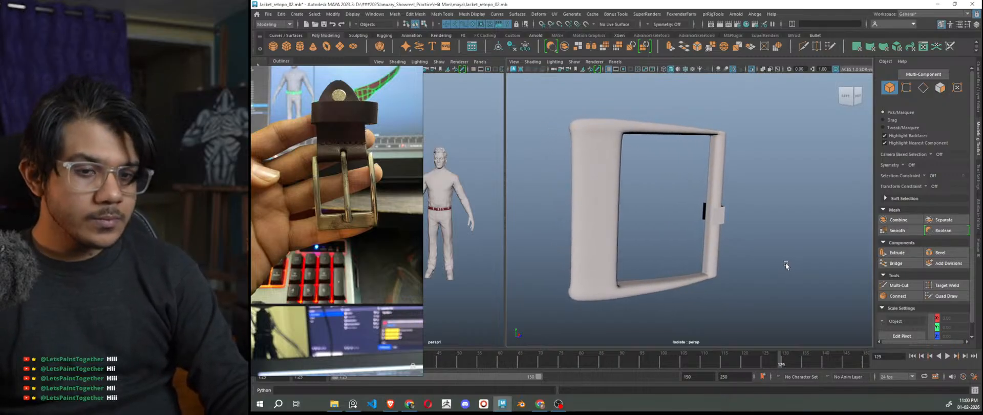
# Extrude the patch's front edge twice across the buckle opening to start the prong strip
pyautogui.scroll(6, 777, 263)
pyautogui.click(738, 218)
pyautogui.moveTo(739, 218); pyautogui.dragTo(731, 221, button='right')
pyautogui.keyDown('alt'); pyautogui.moveTo(729, 244); pyautogui.dragTo(705, 269); pyautogui.keyUp('alt')
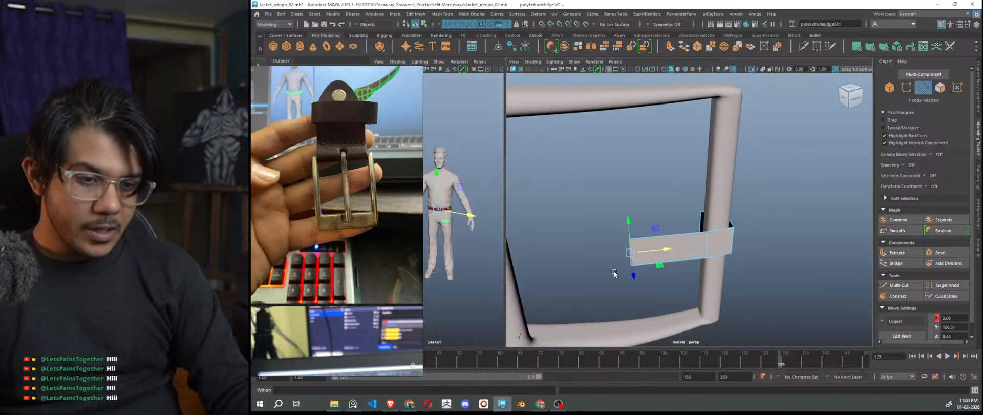
pyautogui.keyDown('alt'); pyautogui.moveTo(638, 281); pyautogui.dragTo(674, 253); pyautogui.keyUp('alt')
pyautogui.hotkey('ctrl', 'e')
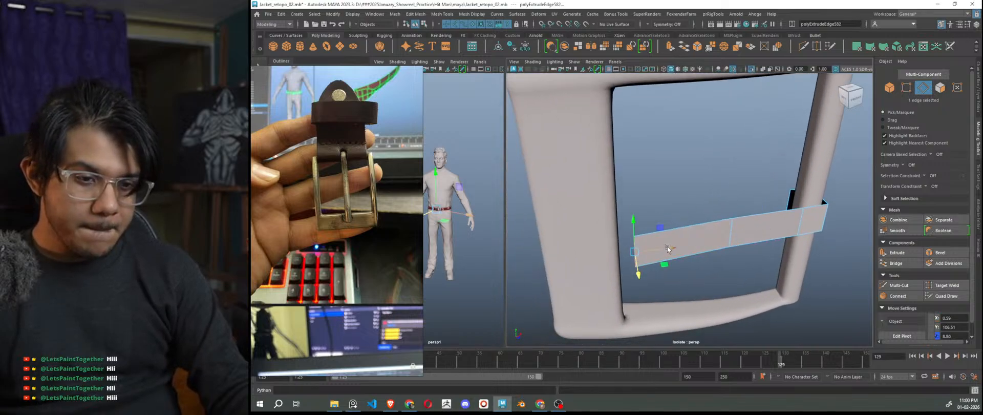
pyautogui.keyDown('alt'); pyautogui.moveTo(650, 253); pyautogui.dragTo(695, 278); pyautogui.keyUp('alt')
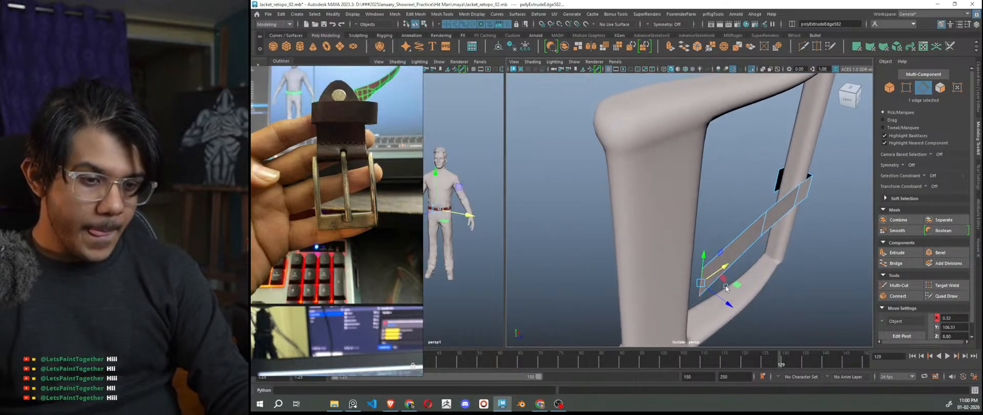
# Move the prong strip's end edge forward and extrude it once more over the frame's wide side bar
pyautogui.moveTo(728, 300); pyautogui.dragTo(662, 248)
pyautogui.moveTo(613, 250)
pyautogui.keyDown('shift'); pyautogui.mouseDown(button='right')
pyautogui.moveTo(641, 249)
pyautogui.moveTo(625, 250)
pyautogui.mouseUp(button='right'); pyautogui.keyUp('shift')
pyautogui.keyDown('alt'); pyautogui.moveTo(625, 251); pyautogui.dragTo(670, 315); pyautogui.keyUp('alt')
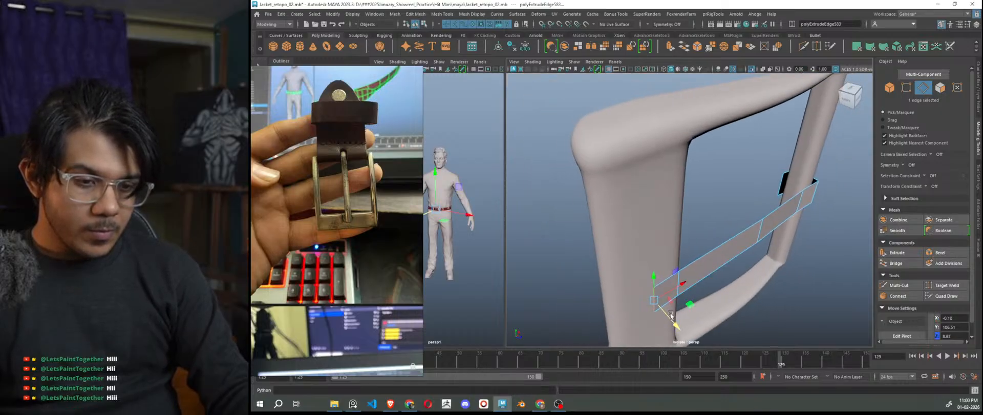
pyautogui.click(680, 278)
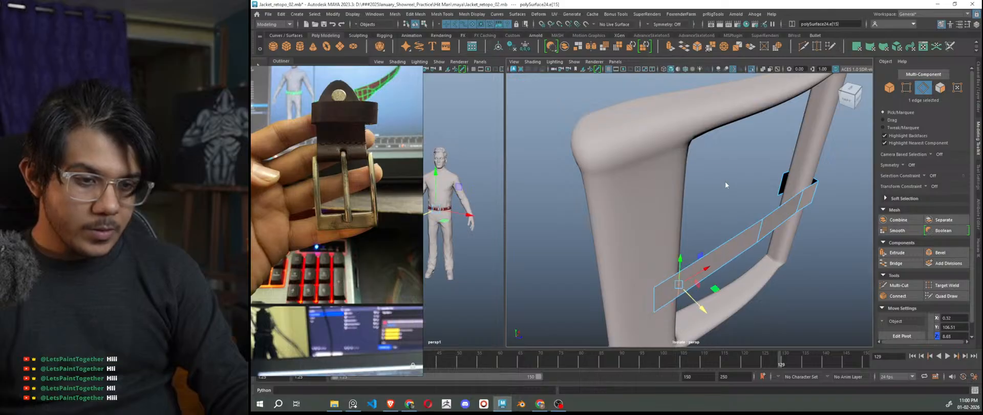
pyautogui.moveTo(726, 183); pyautogui.dragTo(748, 169, button='right')
pyautogui.click(802, 265)
# Extrude the free back edge of the prong strip further around the rear of the thin side bar
pyautogui.scroll(-5, 802, 265)
pyautogui.keyDown('alt'); pyautogui.moveTo(802, 265); pyautogui.dragTo(580, 256); pyautogui.keyUp('alt')
pyautogui.scroll(3, 632, 217)
pyautogui.keyDown('alt'); pyautogui.moveTo(685, 236); pyautogui.dragTo(582, 297); pyautogui.keyUp('alt')
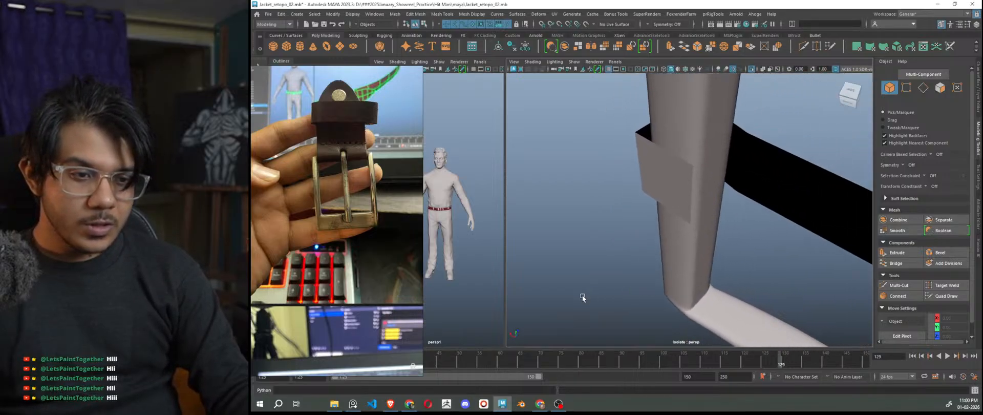
pyautogui.click(688, 196)
pyautogui.moveTo(683, 186); pyautogui.dragTo(684, 162, button='right')
pyautogui.click(692, 187)
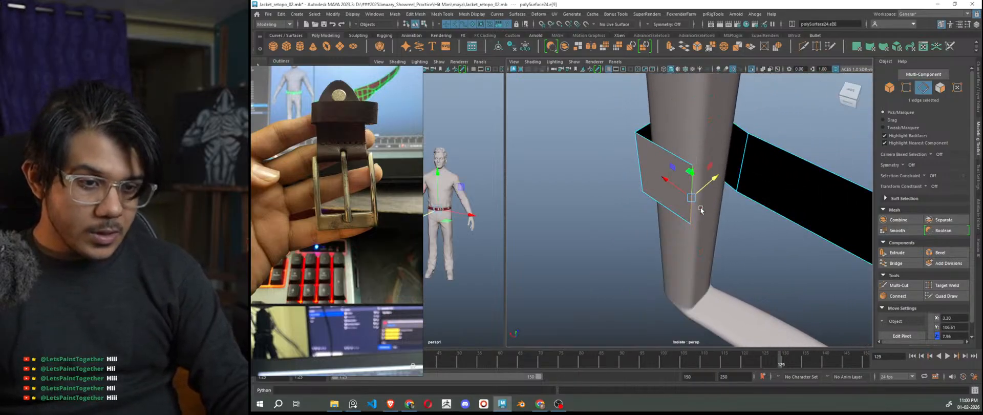
pyautogui.keyDown('shift'); pyautogui.moveTo(679, 191); pyautogui.dragTo(742, 229); pyautogui.keyUp('shift')
# Bevel the prong strip's outer front corner edge beside the thin side bar with 2 segments
pyautogui.click(741, 253)
pyautogui.moveTo(737, 266); pyautogui.dragTo(786, 251)
pyautogui.click(761, 222)
pyautogui.click(764, 256)
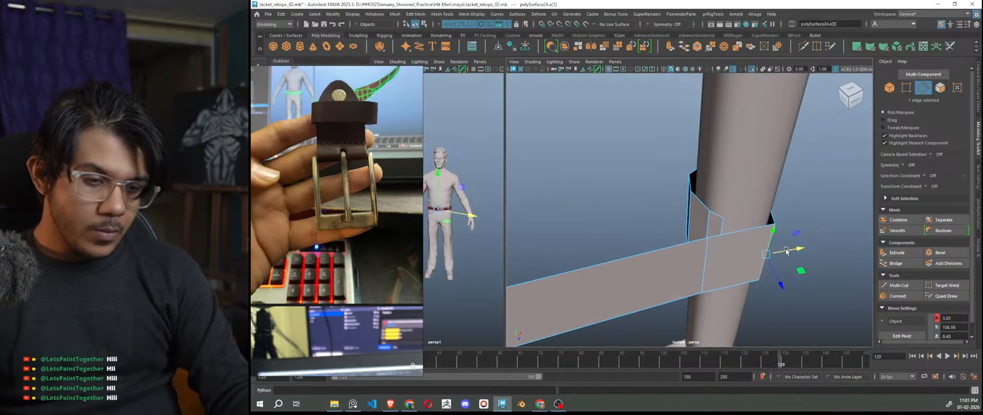
pyautogui.hotkey('ctrl', 'z')
pyautogui.click(699, 50)
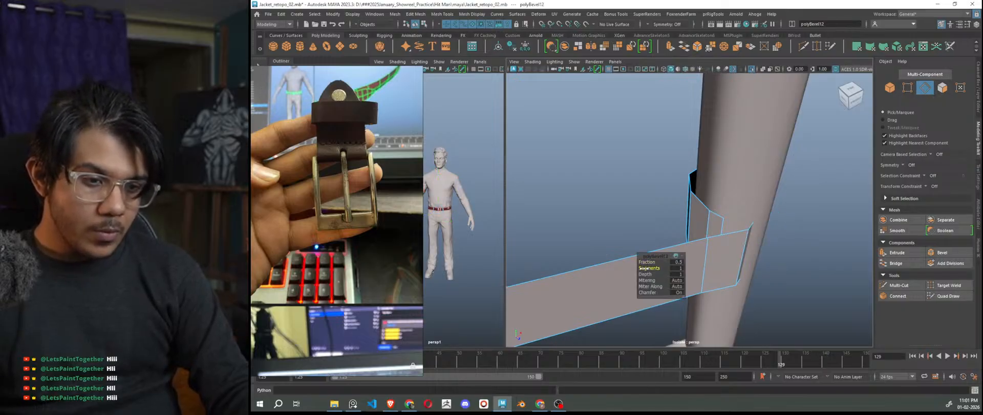
pyautogui.moveTo(650, 267); pyautogui.dragTo(721, 235)
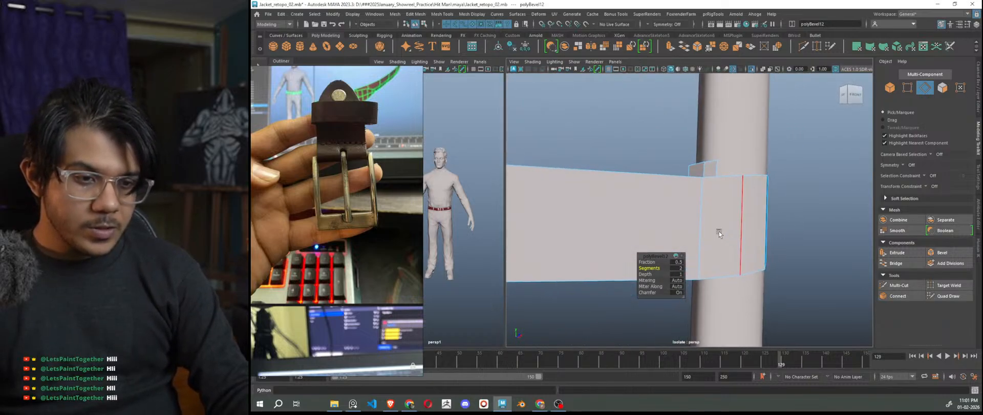
# Raise the prong strip's vertical edge next to the bevelled corner slightly to even out the strip's outline
pyautogui.click(699, 217)
pyautogui.press('w')
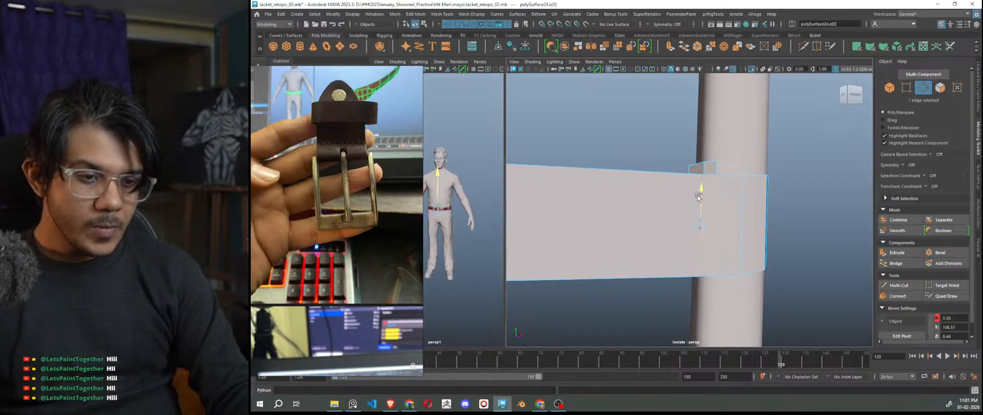
pyautogui.scroll(-3, 723, 252)
pyautogui.hotkey('ctrl', 'z')
pyautogui.scroll(4, 708, 244)
pyautogui.moveTo(691, 192); pyautogui.dragTo(691, 181)
pyautogui.keyDown('alt'); pyautogui.moveTo(703, 230); pyautogui.dragTo(717, 241); pyautogui.keyUp('alt')
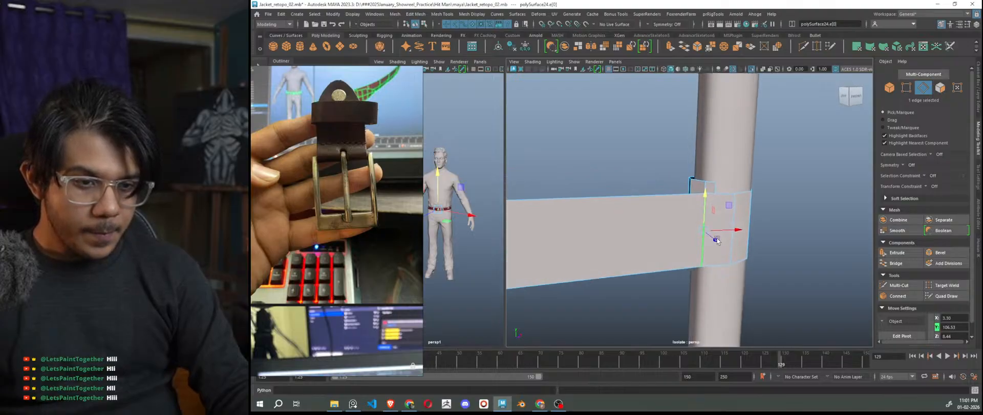
# Move the prong strip's vertical edges beside and behind the thin side bar so the strip wraps around it
pyautogui.click(711, 197)
pyautogui.keyDown('alt'); pyautogui.moveTo(714, 192); pyautogui.dragTo(702, 200); pyautogui.keyUp('alt')
pyautogui.keyDown('shift'); pyautogui.click(709, 180); pyautogui.keyUp('shift')
pyautogui.keyDown('shift'); pyautogui.click(692, 180); pyautogui.keyUp('shift')
pyautogui.keyDown('alt'); pyautogui.moveTo(702, 199); pyautogui.dragTo(803, 248); pyautogui.keyUp('alt')
pyautogui.click(685, 225)
pyautogui.keyDown('alt'); pyautogui.moveTo(685, 226); pyautogui.dragTo(700, 204); pyautogui.keyUp('alt')
pyautogui.click(661, 206)
pyautogui.moveTo(662, 180); pyautogui.dragTo(721, 242)
pyautogui.click(643, 212)
pyautogui.moveTo(635, 202); pyautogui.dragTo(638, 208)
# Adjust the position of the prong loop's free end edge at the rear of the thin side bar
pyautogui.press('r')
pyautogui.keyDown('alt'); pyautogui.moveTo(651, 239); pyautogui.dragTo(637, 231); pyautogui.keyUp('alt')
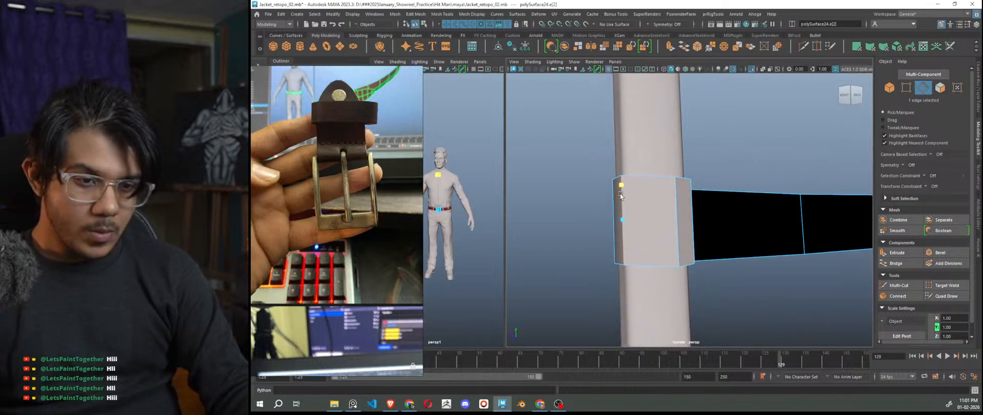
pyautogui.press('w')
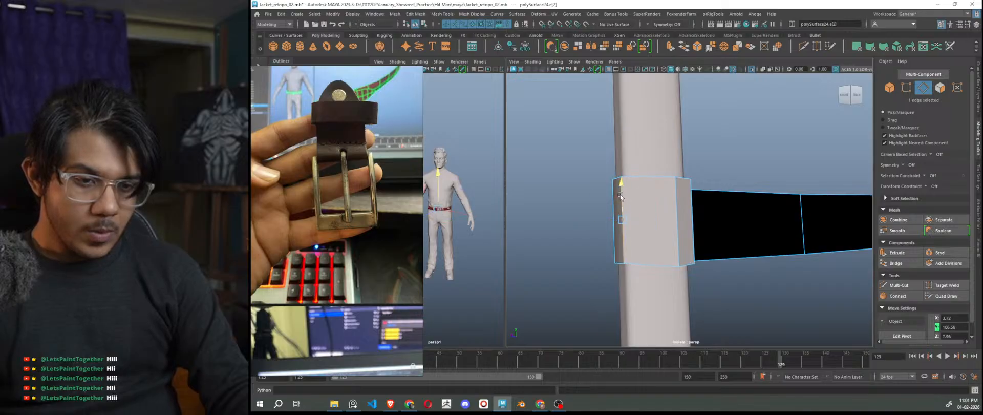
pyautogui.moveTo(792, 121); pyautogui.dragTo(756, 122, button='right')
pyautogui.click(622, 263)
pyautogui.moveTo(622, 233); pyautogui.dragTo(654, 251)
pyautogui.click(657, 272)
pyautogui.keyDown('alt'); pyautogui.moveTo(653, 251); pyautogui.dragTo(710, 255); pyautogui.keyUp('alt')
# Nudge the neighbouring vertical edge of the prong loop to round its outline, and preview the strip smoothed
pyautogui.click(712, 282)
pyautogui.moveTo(711, 255)
pyautogui.keyDown('alt'); pyautogui.mouseDown()
pyautogui.moveTo(745, 256)
pyautogui.moveTo(696, 253)
pyautogui.mouseUp(); pyautogui.keyUp('alt')
pyautogui.click(717, 199)
pyautogui.keyDown('alt'); pyautogui.moveTo(718, 199); pyautogui.dragTo(706, 218); pyautogui.keyUp('alt')
pyautogui.moveTo(684, 152); pyautogui.dragTo(679, 149)
pyautogui.keyDown('alt'); pyautogui.moveTo(727, 211); pyautogui.dragTo(704, 210); pyautogui.keyUp('alt')
pyautogui.press('3')
pyautogui.moveTo(771, 151); pyautogui.dragTo(804, 140, button='right')
pyautogui.click(790, 154)
pyautogui.keyDown('alt'); pyautogui.moveTo(742, 215); pyautogui.dragTo(825, 225); pyautogui.keyUp('alt')
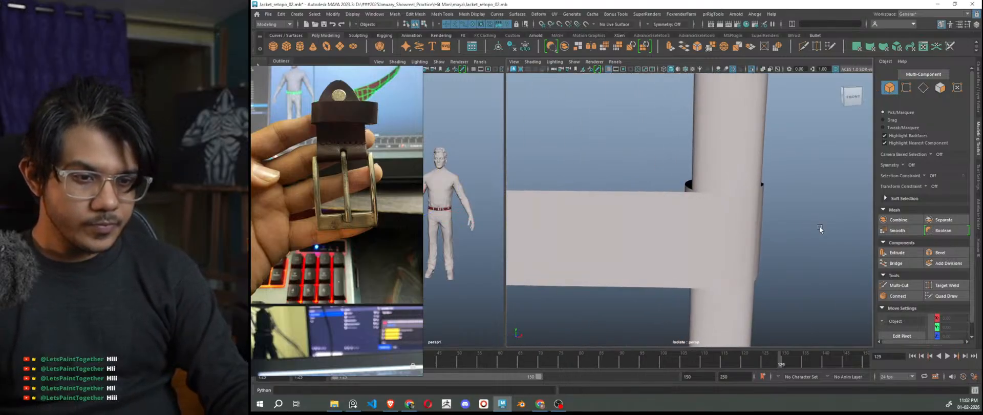
# Try to bevel the prong loop's front vertical edge over the thin side bar
pyautogui.click(721, 238)
pyautogui.keyDown('alt'); pyautogui.moveTo(727, 239); pyautogui.dragTo(750, 241); pyautogui.keyUp('alt')
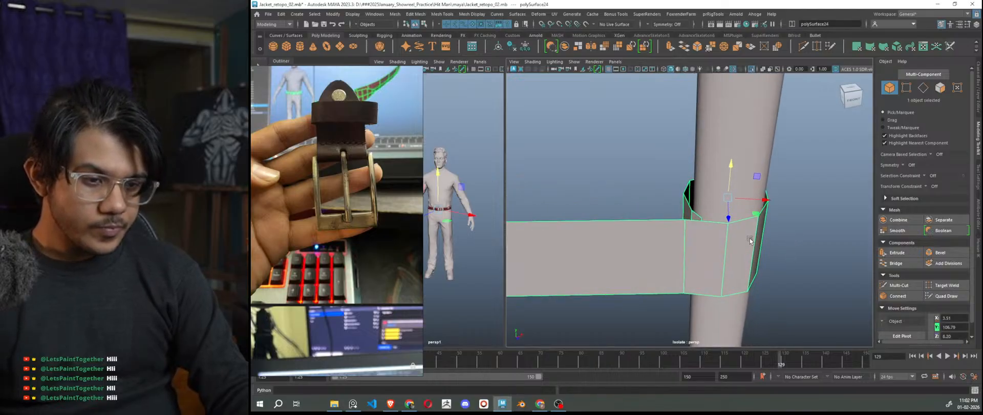
pyautogui.moveTo(753, 236); pyautogui.dragTo(754, 215, button='right')
pyautogui.click(756, 238)
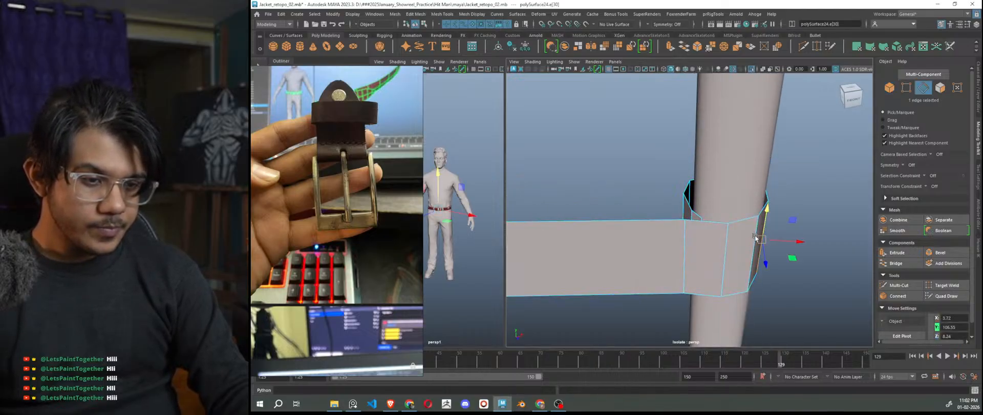
pyautogui.click(751, 230)
pyautogui.keyDown('alt'); pyautogui.moveTo(751, 231); pyautogui.dragTo(729, 259); pyautogui.keyUp('alt')
pyautogui.hotkey('ctrl', 'b')
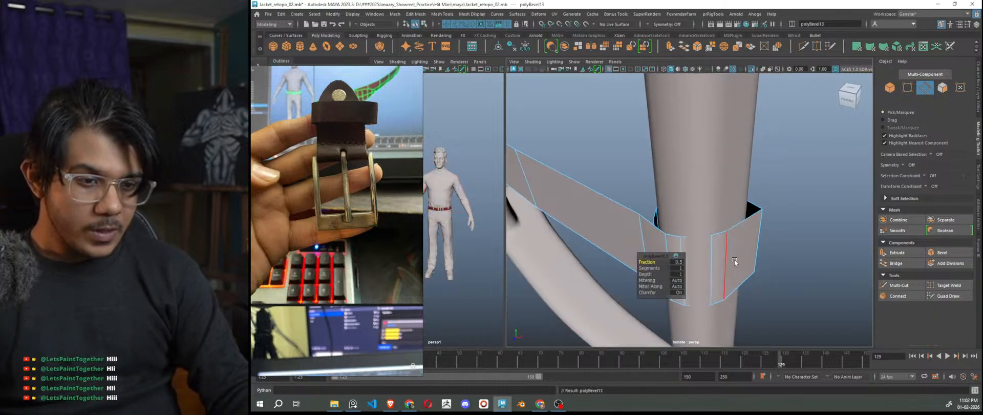
pyautogui.hotkey('ctrl', 'z')
# Shift the prong loop's front vertical edge sideways over the thin side bar and preview the strip smoothed
pyautogui.press('w')
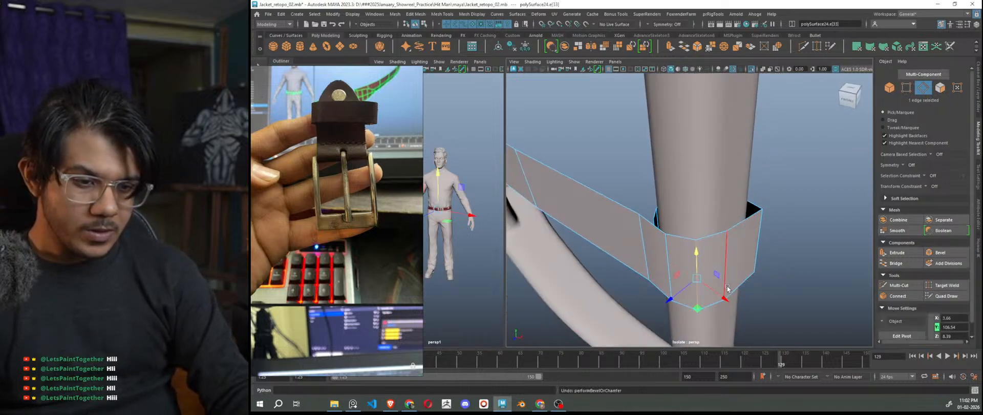
pyautogui.moveTo(724, 299); pyautogui.dragTo(770, 288)
pyautogui.press('3')
pyautogui.click(736, 256)
pyautogui.click(735, 267)
pyautogui.moveTo(806, 176); pyautogui.dragTo(842, 161, button='right')
pyautogui.click(784, 241)
pyautogui.keyDown('alt'); pyautogui.moveTo(776, 249); pyautogui.dragTo(799, 230); pyautogui.keyUp('alt')
pyautogui.scroll(-8, 794, 232)
pyautogui.moveTo(725, 250)
pyautogui.keyDown('alt'); pyautogui.mouseDown()
pyautogui.moveTo(754, 253)
pyautogui.moveTo(730, 256)
pyautogui.mouseUp(); pyautogui.keyUp('alt')
pyautogui.scroll(5, 669, 234)
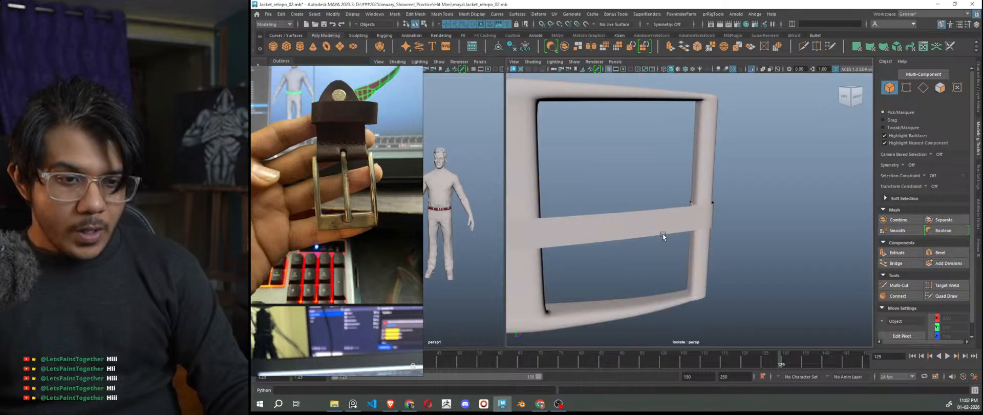
# Insert an edge loop across the prong strip close to the thin side bar and scale it narrower vertically
pyautogui.keyDown('alt'); pyautogui.moveTo(665, 232); pyautogui.dragTo(649, 217); pyautogui.keyUp('alt')
pyautogui.click(650, 217)
pyautogui.press('1')
pyautogui.moveTo(655, 216); pyautogui.dragTo(657, 164, button='right')
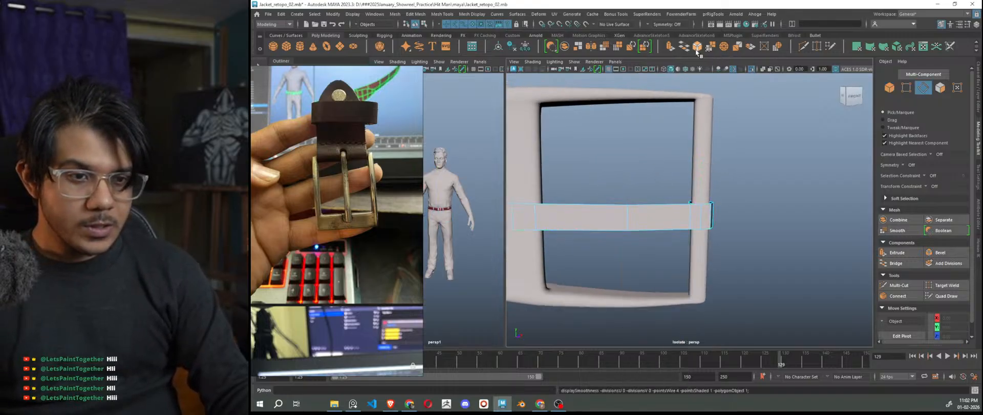
pyautogui.hotkey('ctrl', 'shift', 'x')
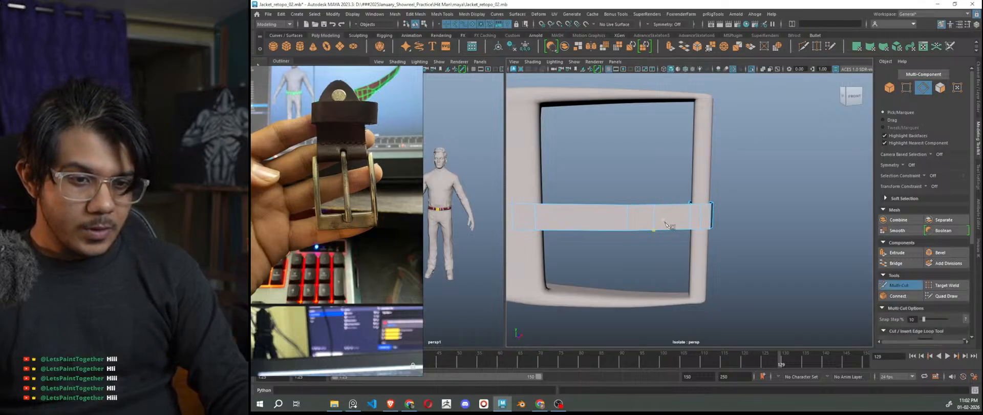
pyautogui.press('w')
pyautogui.click(656, 217)
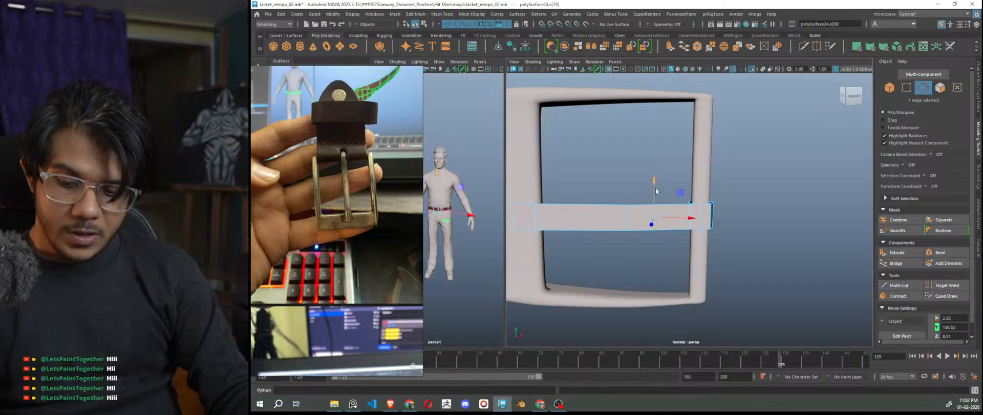
pyautogui.moveTo(653, 191); pyautogui.dragTo(626, 190)
# Adjust the height of the prong strip's free end edge and of its narrowed edge, and preview the strip smoothed
pyautogui.click(627, 216)
pyautogui.click(514, 215)
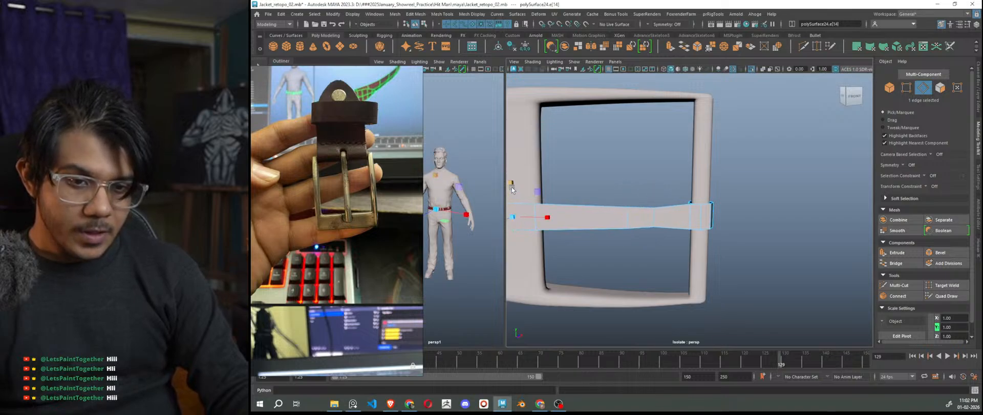
pyautogui.press('3')
pyautogui.click(653, 219)
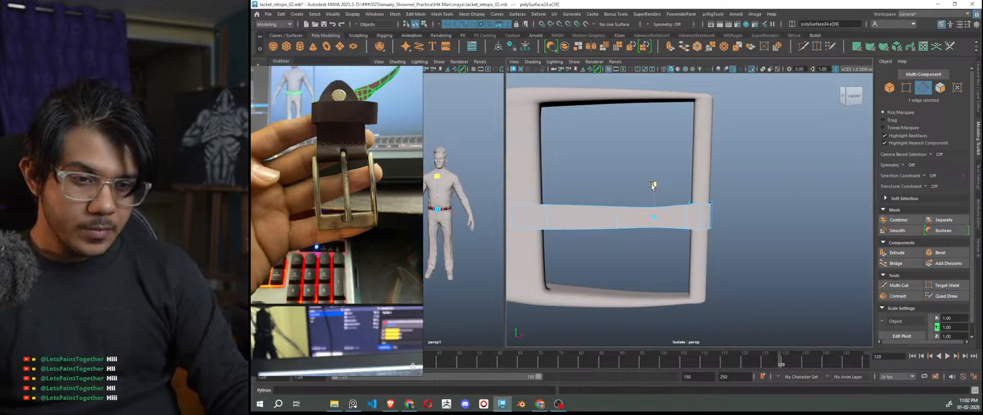
pyautogui.rightClick(824, 158)
pyautogui.moveTo(830, 160); pyautogui.dragTo(847, 148, button='right')
pyautogui.click(768, 251)
pyautogui.scroll(-5, 763, 259)
pyautogui.keyDown('alt'); pyautogui.moveTo(764, 260); pyautogui.dragTo(787, 282); pyautogui.keyUp('alt')
pyautogui.scroll(5, 735, 244)
# Assign a Blinn material to the buckle frame and the prong strip, and darken the material's colour
pyautogui.click(706, 163)
pyautogui.moveTo(706, 161); pyautogui.dragTo(781, 334, button='right')
pyautogui.moveTo(723, 140); pyautogui.dragTo(732, 134, button='right')
pyautogui.click(728, 235)
pyautogui.moveTo(728, 235)
pyautogui.keyDown('alt'); pyautogui.mouseDown()
pyautogui.moveTo(718, 214)
pyautogui.moveTo(711, 235)
pyautogui.mouseUp(); pyautogui.keyUp('alt')
pyautogui.click(628, 225)
pyautogui.moveTo(628, 224); pyautogui.dragTo(687, 325, button='right')
pyautogui.click(708, 229)
pyautogui.click(633, 225)
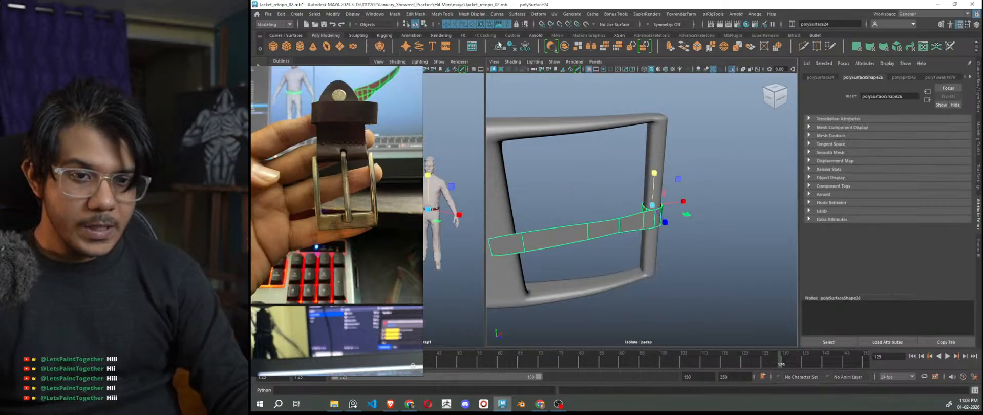
pyautogui.click(900, 77)
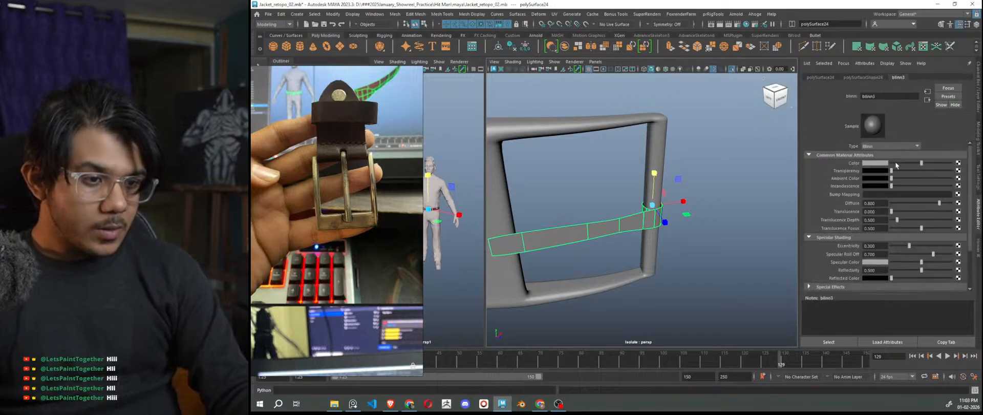
pyautogui.moveTo(920, 165); pyautogui.dragTo(907, 165)
# Shift the two crosswise edges in the middle of the prong strip in depth to bend the strip
pyautogui.moveTo(721, 137); pyautogui.dragTo(727, 164, button='right')
pyautogui.click(728, 167)
pyautogui.keyDown('alt'); pyautogui.moveTo(728, 167); pyautogui.dragTo(718, 261); pyautogui.keyUp('alt')
pyautogui.scroll(5, 711, 260)
pyautogui.click(635, 248)
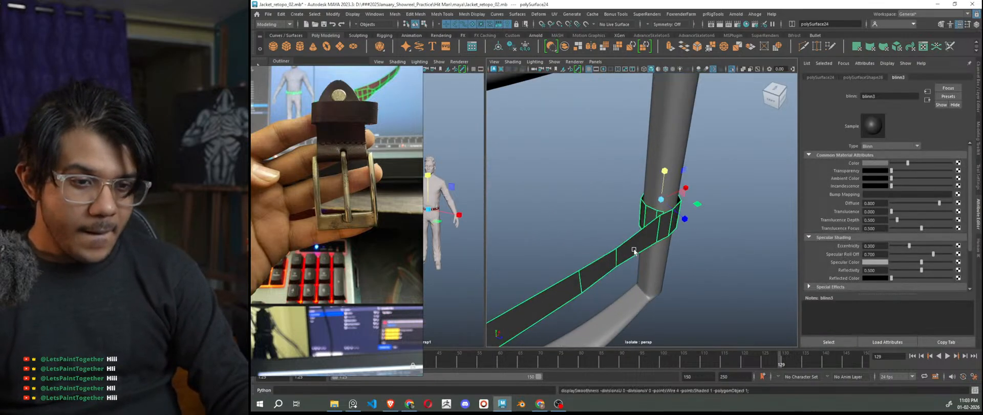
pyautogui.keyDown('alt'); pyautogui.moveTo(635, 248); pyautogui.dragTo(644, 274); pyautogui.keyUp('alt')
pyautogui.moveTo(636, 244); pyautogui.dragTo(635, 217, button='right')
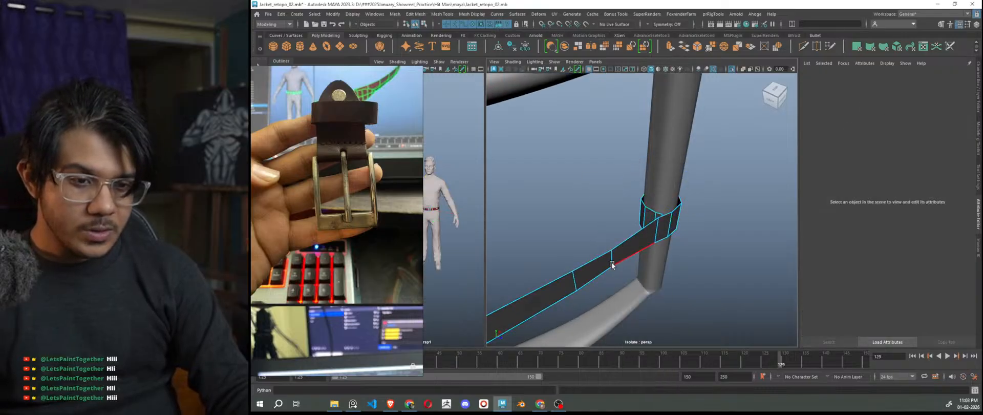
pyautogui.click(612, 264)
pyautogui.moveTo(624, 285); pyautogui.dragTo(614, 268)
pyautogui.moveTo(627, 236); pyautogui.dragTo(633, 234)
pyautogui.click(576, 283)
pyautogui.moveTo(585, 307); pyautogui.dragTo(667, 232)
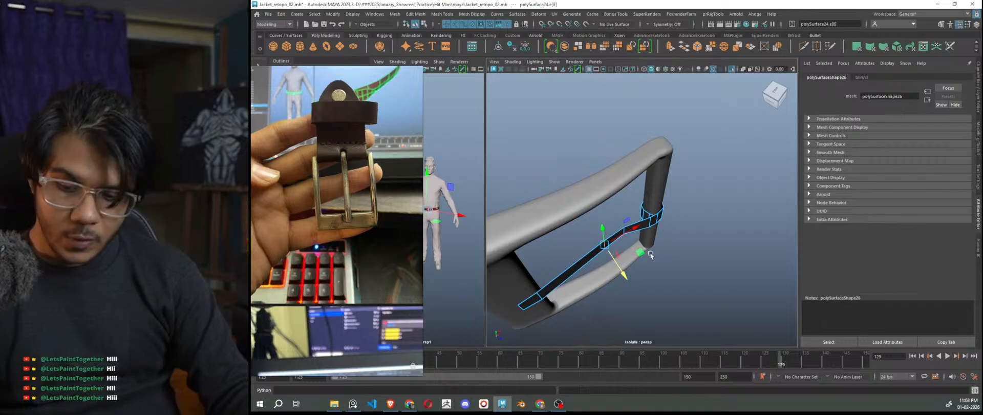
pyautogui.moveTo(723, 164); pyautogui.dragTo(740, 156, button='right')
pyautogui.click(739, 157)
pyautogui.keyDown('alt'); pyautogui.moveTo(708, 295); pyautogui.dragTo(692, 233); pyautogui.keyUp('alt')
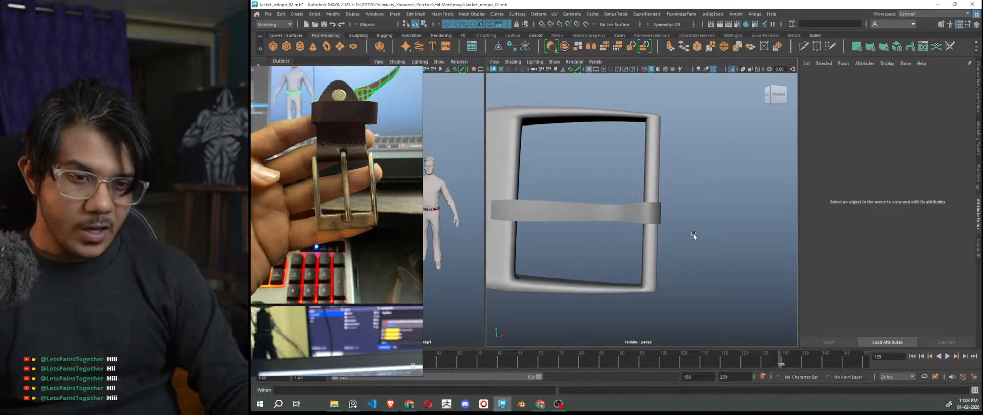
# Scale the whole prong strip down vertically to make it narrower
pyautogui.scroll(5, 662, 222)
pyautogui.click(660, 223)
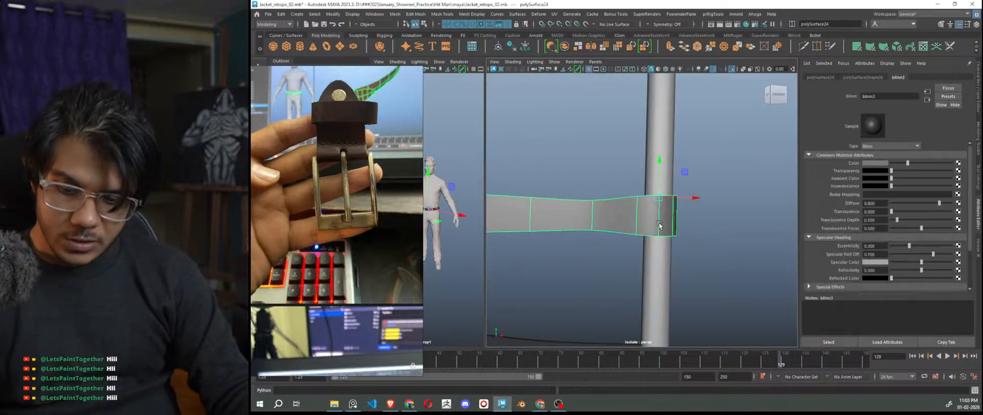
pyautogui.click(659, 184)
pyautogui.moveTo(657, 164); pyautogui.dragTo(658, 176)
pyautogui.scroll(-4, 676, 224)
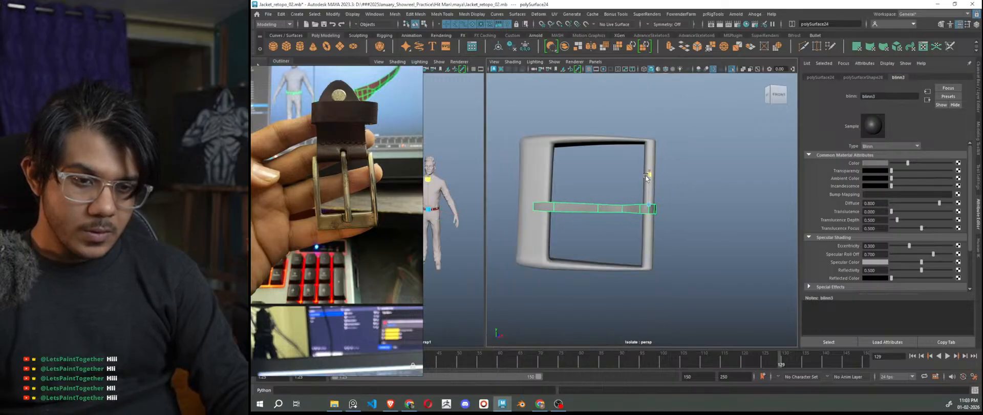
pyautogui.moveTo(732, 153); pyautogui.dragTo(751, 144, button='right')
pyautogui.click(702, 211)
pyautogui.keyDown('alt'); pyautogui.moveTo(701, 212); pyautogui.dragTo(712, 231); pyautogui.keyUp('alt')
pyautogui.scroll(-5, 714, 266)
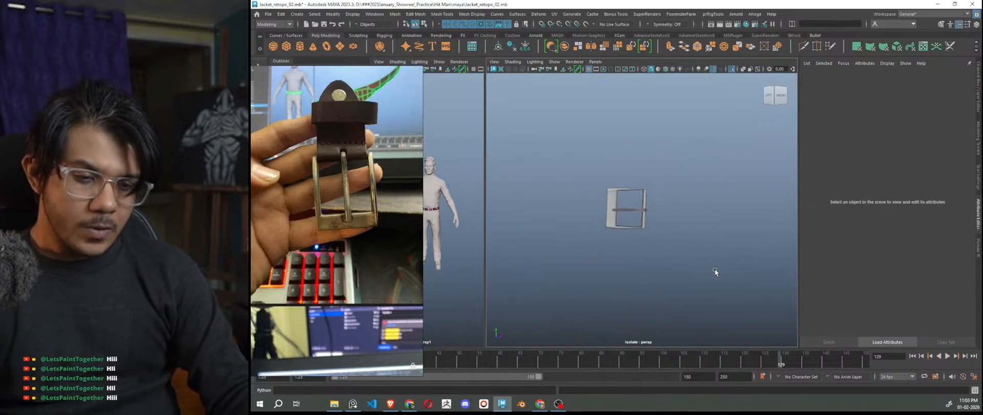
# Show the full scene again and isolate the buckle frame and prong together with the red belt parts
pyautogui.hotkey('ctrl', '1')
pyautogui.keyDown('alt'); pyautogui.moveTo(697, 263); pyautogui.dragTo(658, 270); pyautogui.keyUp('alt')
pyautogui.scroll(6, 651, 259)
pyautogui.keyDown('alt'); pyautogui.moveTo(627, 228); pyautogui.dragTo(625, 246); pyautogui.keyUp('alt')
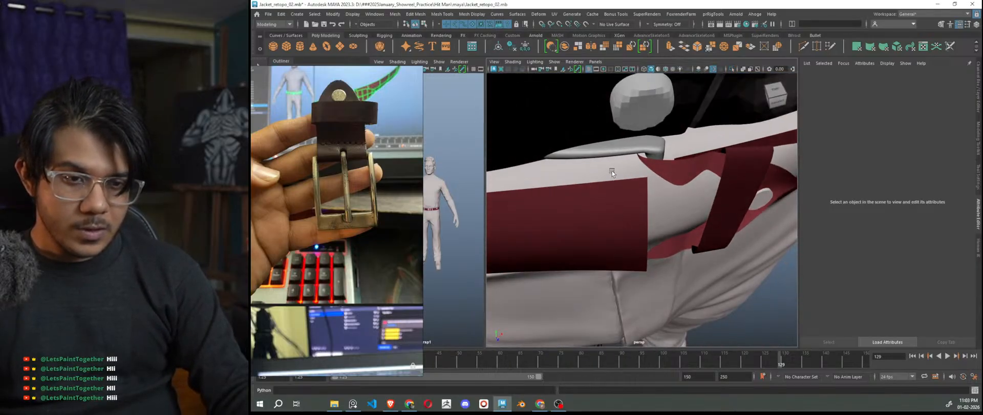
pyautogui.click(664, 205)
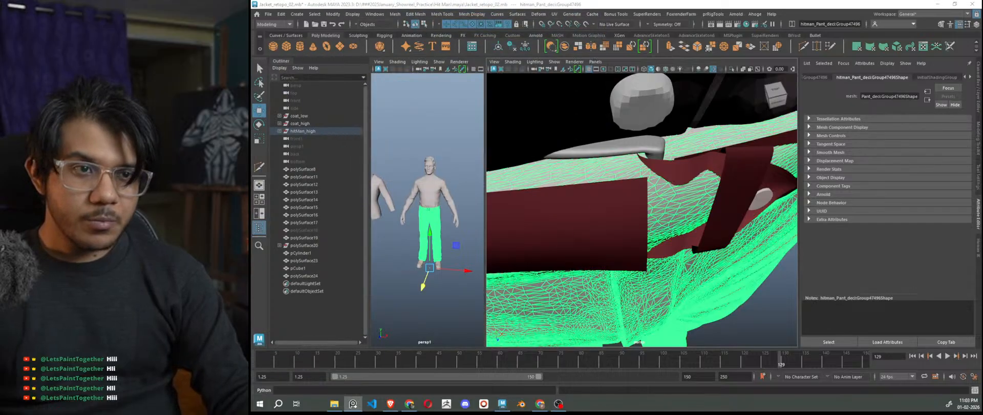
pyautogui.click(298, 268)
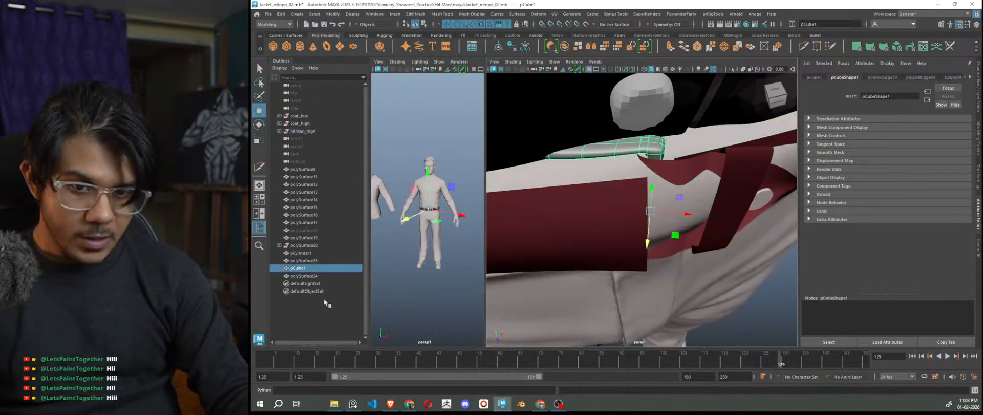
pyautogui.keyDown('ctrl'); pyautogui.click(301, 277); pyautogui.keyUp('ctrl')
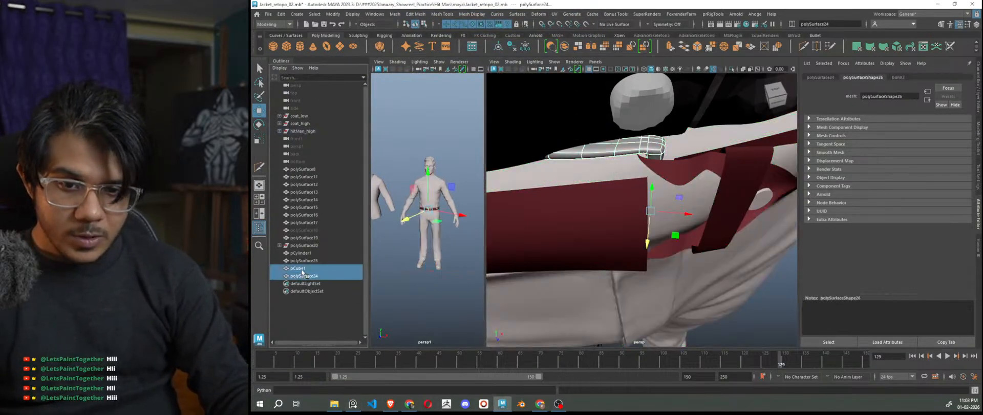
pyautogui.click(725, 165)
pyautogui.keyDown('shift'); pyautogui.click(750, 156); pyautogui.keyUp('shift')
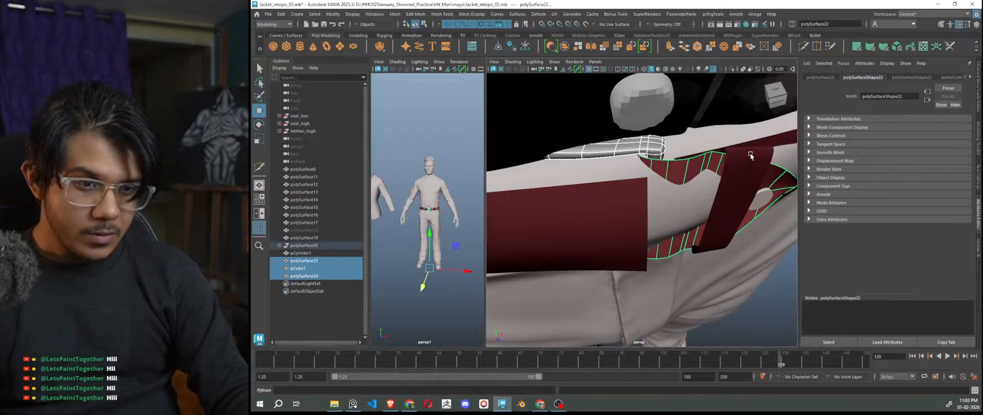
pyautogui.hotkey('ctrl', '1')
pyautogui.keyDown('alt'); pyautogui.moveTo(732, 293); pyautogui.dragTo(753, 307); pyautogui.keyUp('alt')
pyautogui.click(643, 302)
pyautogui.moveTo(643, 300)
pyautogui.keyDown('alt'); pyautogui.mouseDown()
pyautogui.moveTo(746, 274)
pyautogui.moveTo(574, 294)
pyautogui.moveTo(575, 268)
pyautogui.moveTo(611, 258)
pyautogui.moveTo(631, 286)
pyautogui.moveTo(669, 281)
pyautogui.moveTo(645, 296)
pyautogui.mouseUp(); pyautogui.keyUp('alt')
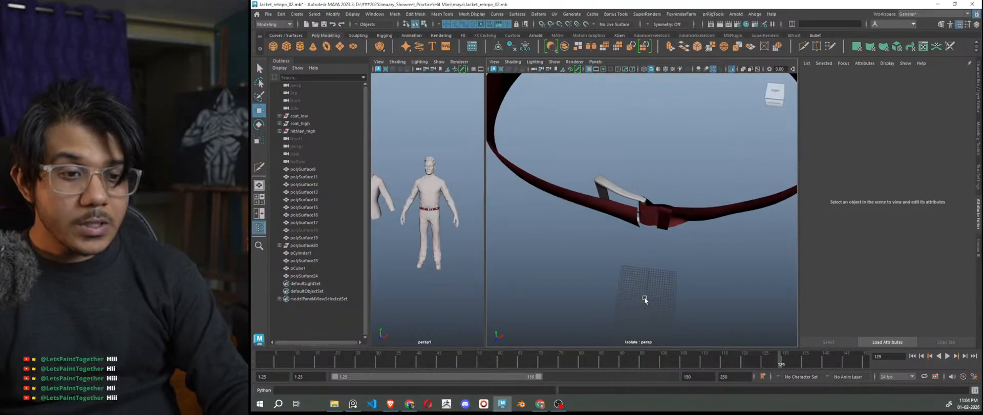
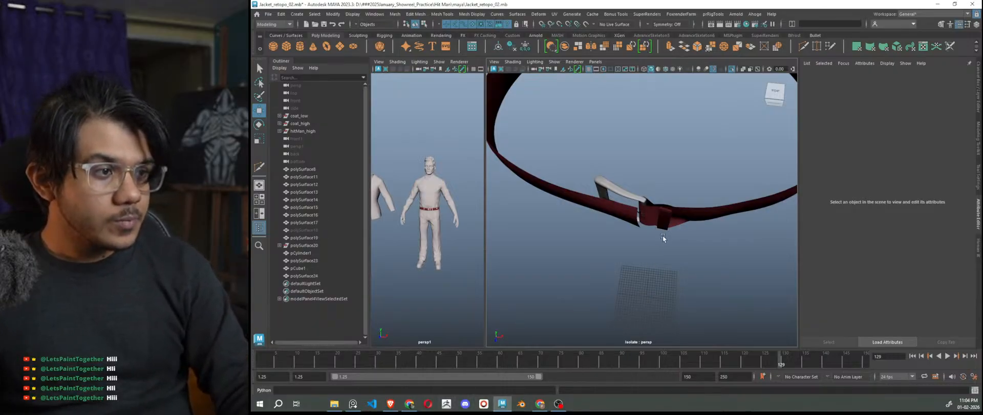
# Hide the long belt strap polySurface21 that covers the front of the buckle
pyautogui.moveTo(629, 239)
pyautogui.keyDown('alt'); pyautogui.mouseDown()
pyautogui.moveTo(598, 229)
pyautogui.moveTo(664, 269)
pyautogui.moveTo(640, 230)
pyautogui.moveTo(615, 225)
pyautogui.moveTo(652, 253)
pyautogui.moveTo(703, 254)
pyautogui.moveTo(632, 237)
pyautogui.mouseUp(); pyautogui.keyUp('alt')
pyautogui.scroll(4, 626, 251)
pyautogui.click(579, 217)
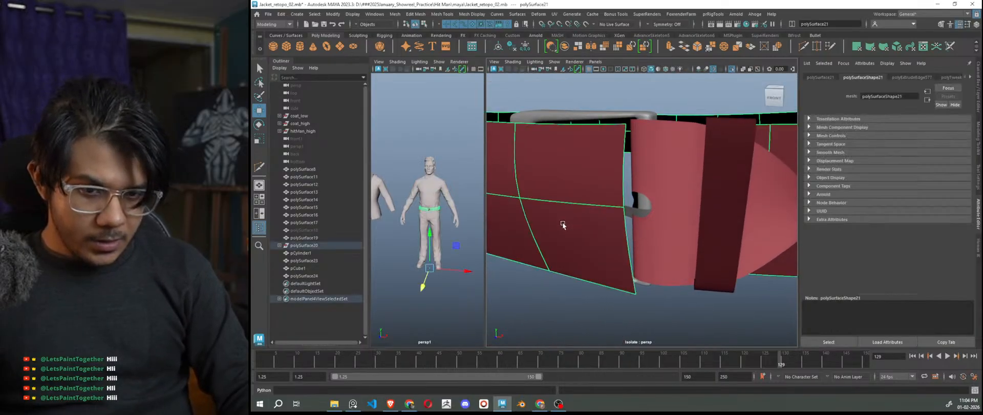
pyautogui.click(279, 245)
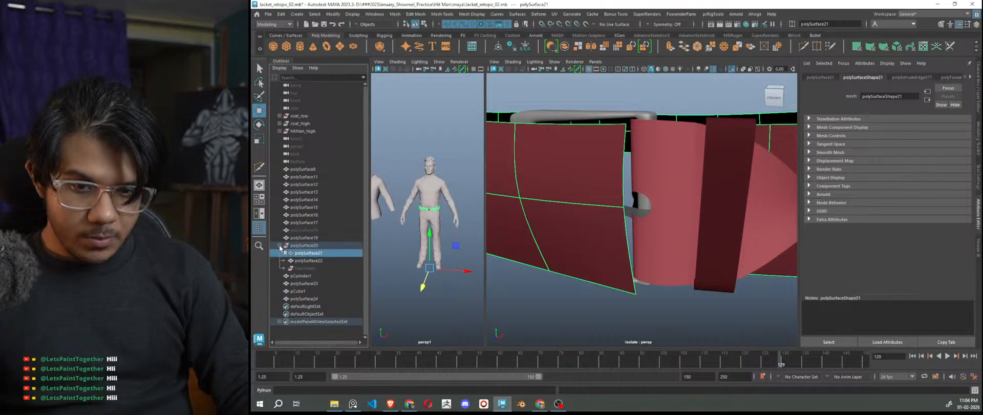
pyautogui.click(307, 260)
pyautogui.click(316, 254)
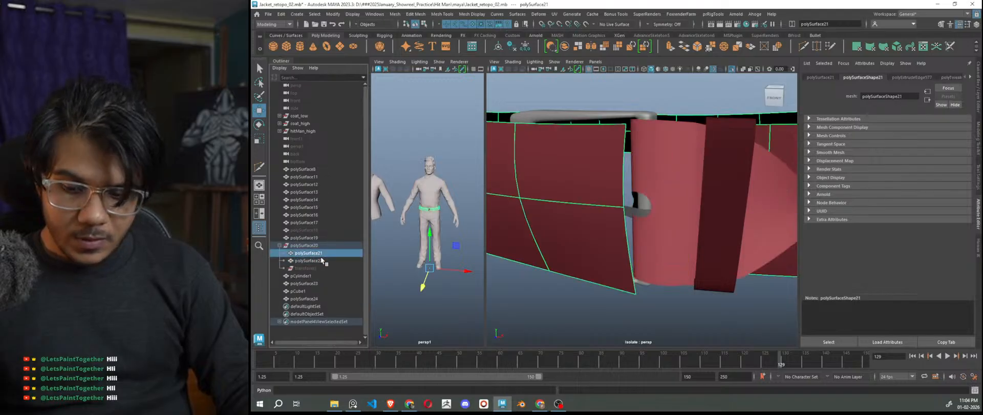
pyautogui.press('h')
pyautogui.click(583, 330)
pyautogui.keyDown('alt'); pyautogui.moveTo(589, 329); pyautogui.dragTo(635, 327); pyautogui.keyUp('alt')
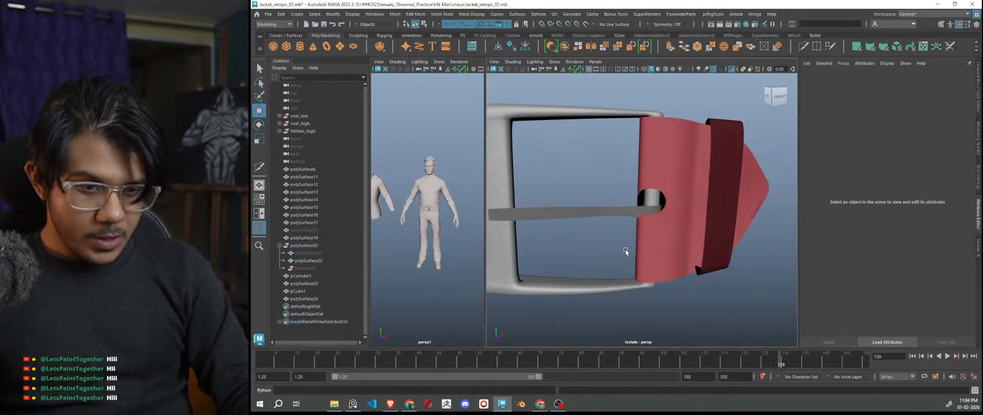
# Raise the prong strip until its loop is centred in the hole of the folded belt piece
pyautogui.click(619, 213)
pyautogui.moveTo(654, 172); pyautogui.dragTo(653, 162)
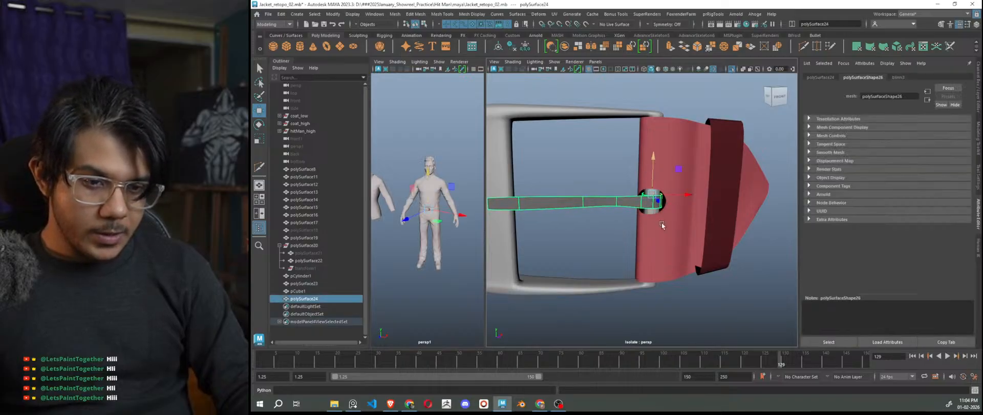
pyautogui.click(729, 308)
pyautogui.keyDown('alt'); pyautogui.moveTo(729, 308); pyautogui.dragTo(692, 313); pyautogui.keyUp('alt')
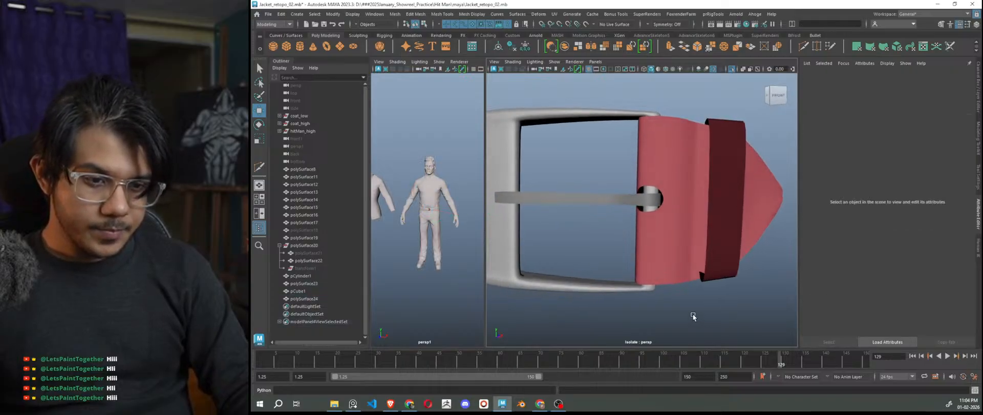
# Scale up the vertices of the prong's looped end vertically so the loop is wider than the rest of the prong
pyautogui.click(643, 201)
pyautogui.moveTo(612, 158); pyautogui.dragTo(613, 150, button='right')
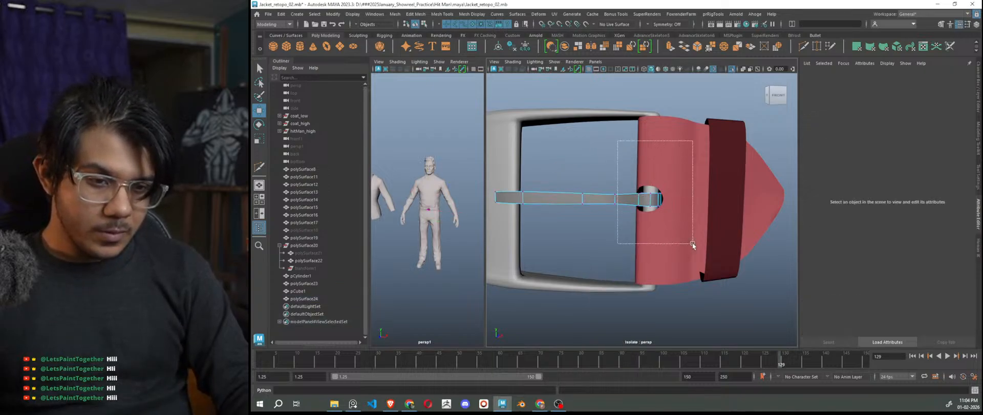
pyautogui.moveTo(696, 246); pyautogui.dragTo(696, 244)
pyautogui.press('r')
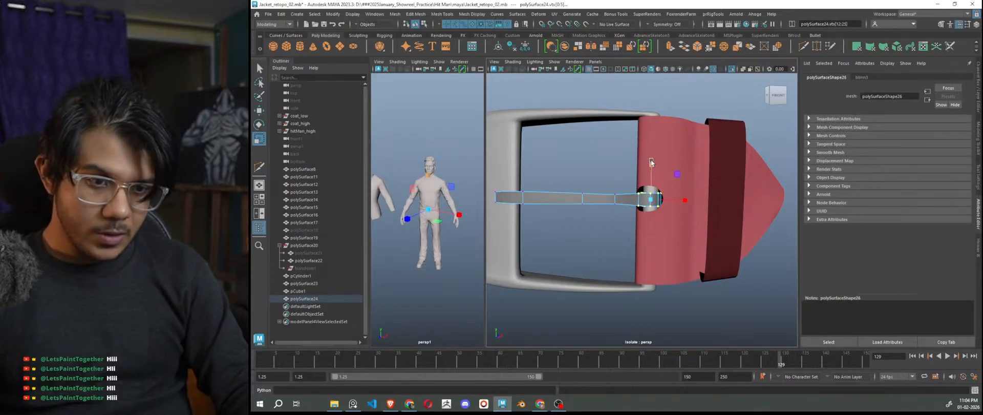
pyautogui.moveTo(644, 147); pyautogui.dragTo(643, 141)
pyautogui.moveTo(719, 95); pyautogui.dragTo(726, 91, button='right')
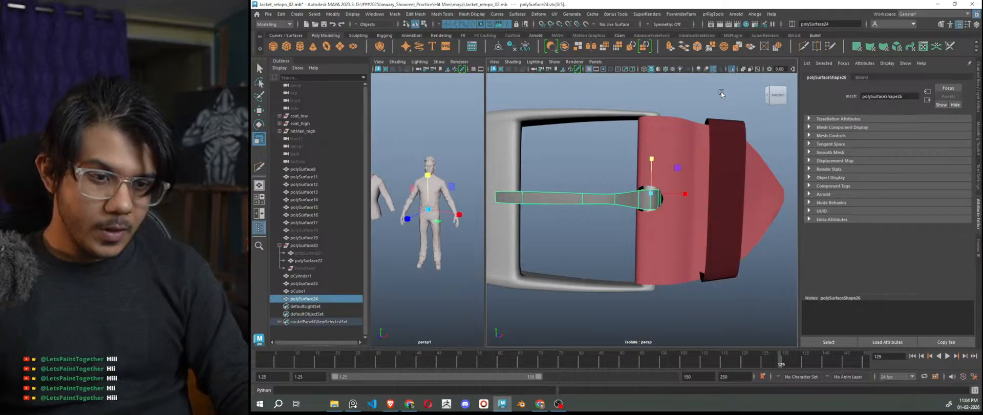
pyautogui.click(722, 93)
# Show the full scene again and group the rivet, buckle frame, prong, belt loop, folded piece and strap together
pyautogui.keyDown('alt'); pyautogui.moveTo(638, 262); pyautogui.dragTo(651, 296); pyautogui.keyUp('alt')
pyautogui.scroll(-8, 632, 272)
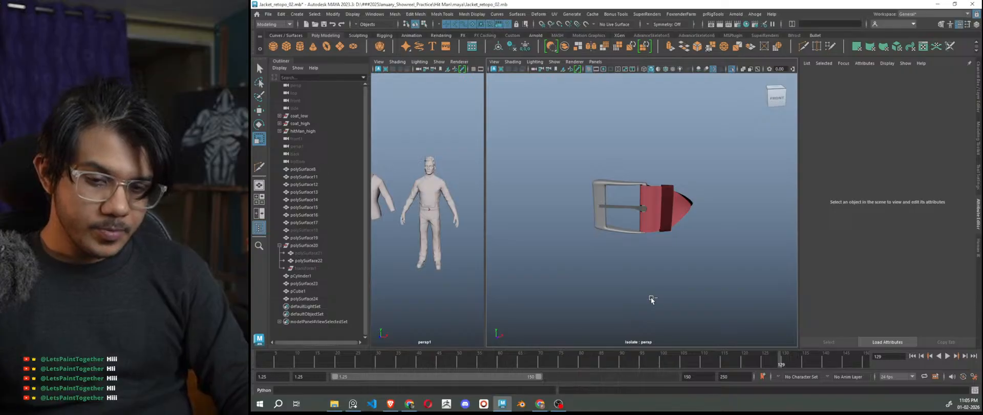
pyautogui.hotkey('ctrl', '1')
pyautogui.scroll(3, 717, 197)
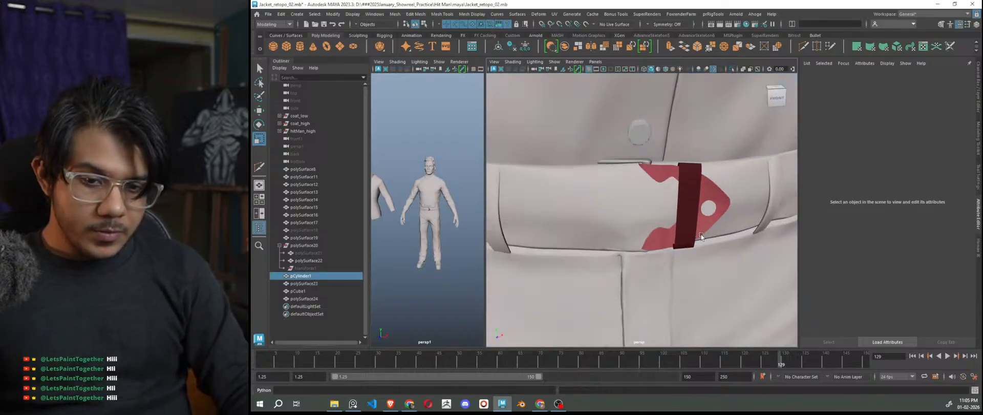
pyautogui.click(303, 276)
pyautogui.keyDown('shift'); pyautogui.click(305, 299); pyautogui.keyUp('shift')
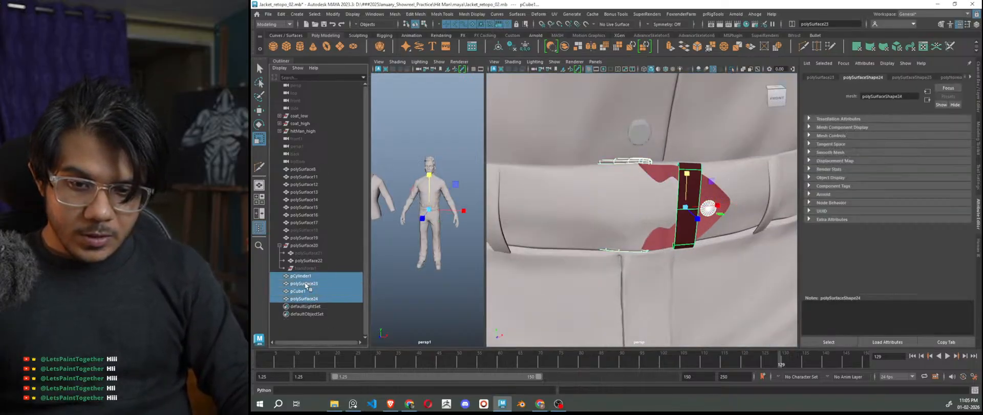
pyautogui.keyDown('ctrl'); pyautogui.click(314, 260); pyautogui.keyUp('ctrl')
pyautogui.keyDown('ctrl'); pyautogui.click(317, 253); pyautogui.keyUp('ctrl')
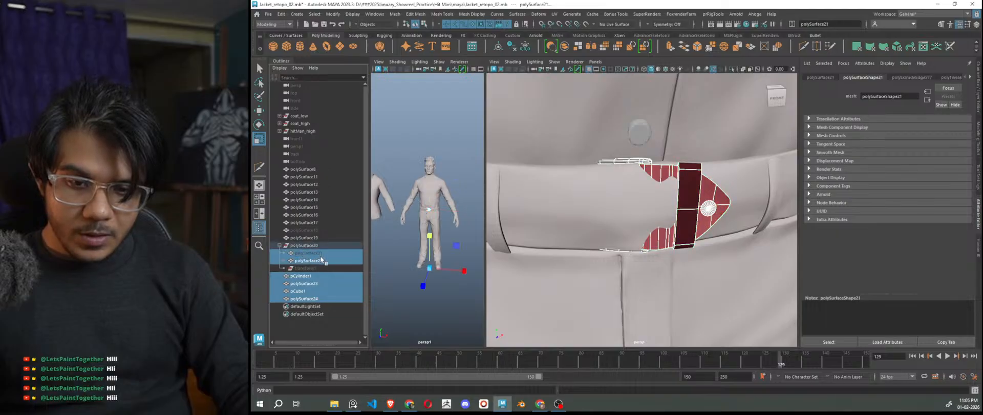
pyautogui.hotkey('ctrl', 'g')
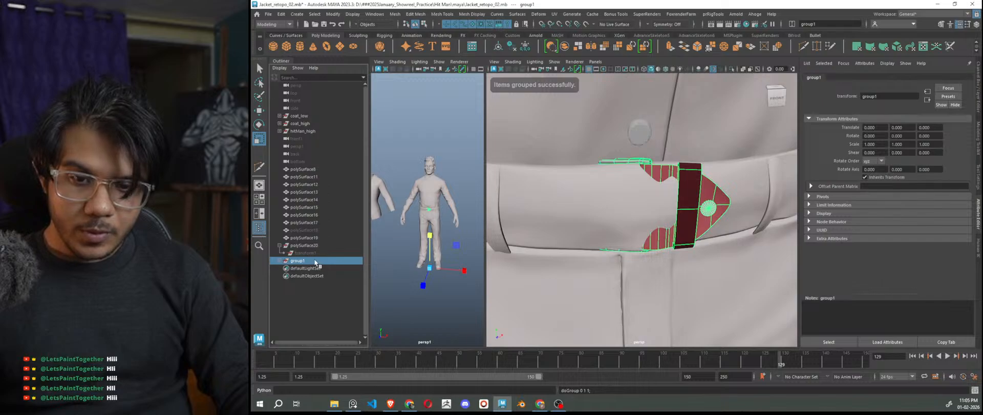
# Isolate the new group and unhide the long belt strap polySurface21 inside it
pyautogui.press('f')
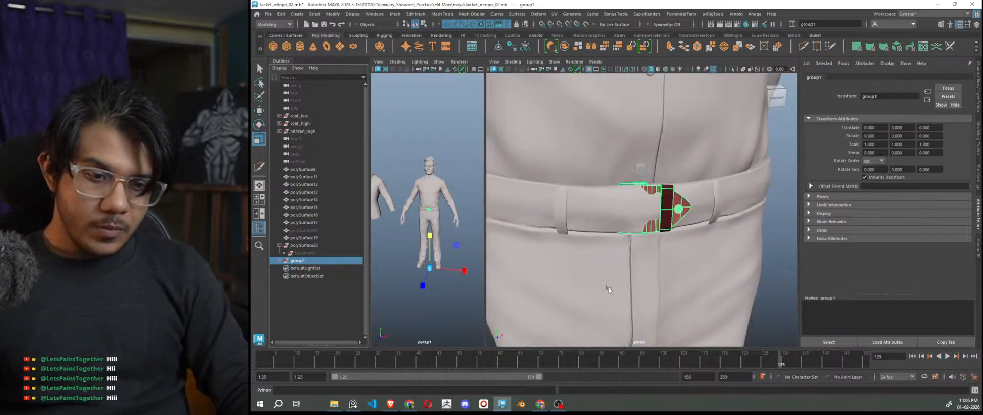
pyautogui.hotkey('ctrl', '1')
pyautogui.click(655, 290)
pyautogui.keyDown('alt'); pyautogui.moveTo(664, 300); pyautogui.dragTo(548, 301); pyautogui.keyUp('alt')
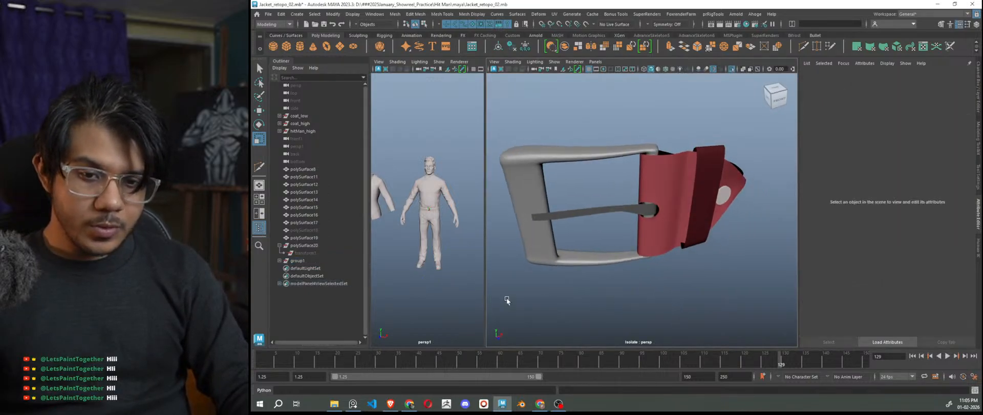
pyautogui.click(279, 260)
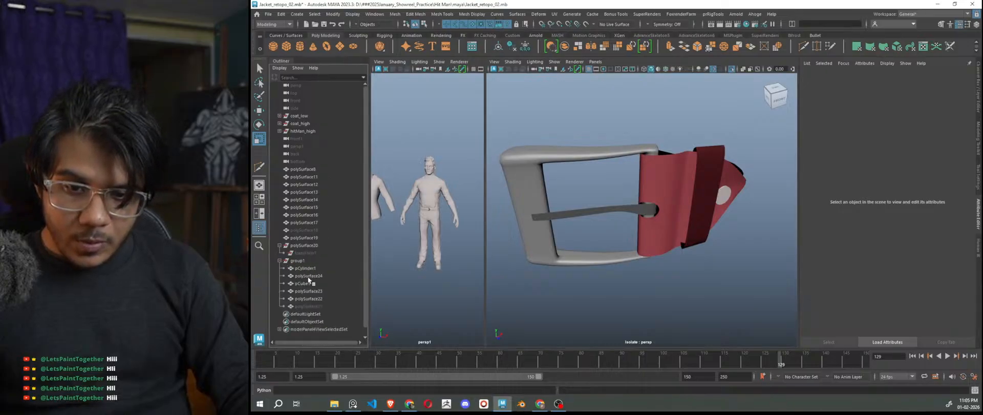
pyautogui.click(307, 306)
pyautogui.hotkey('shift', 'h')
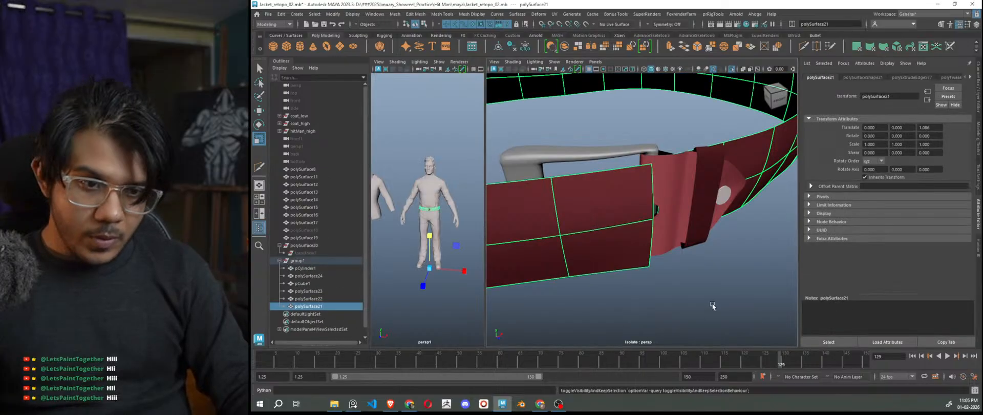
pyautogui.click(438, 313)
# Rename the group as Belt and delete its construction history
pyautogui.doubleClick(298, 260)
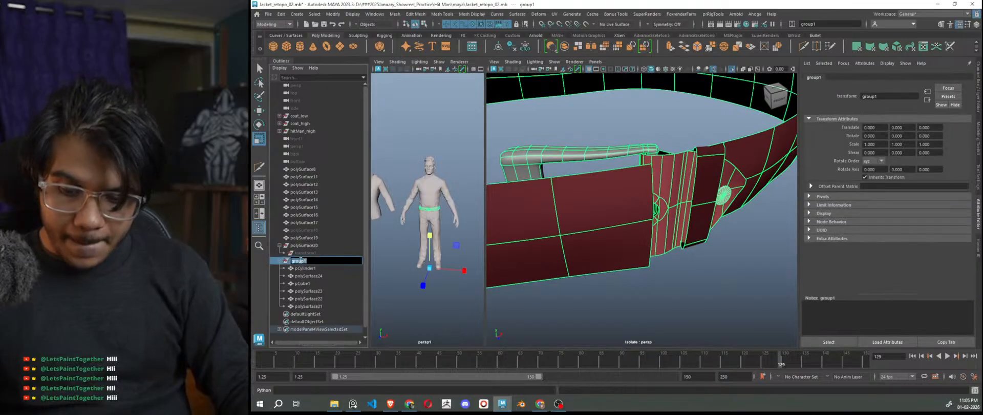
pyautogui.write('Belt')
pyautogui.press('Return')
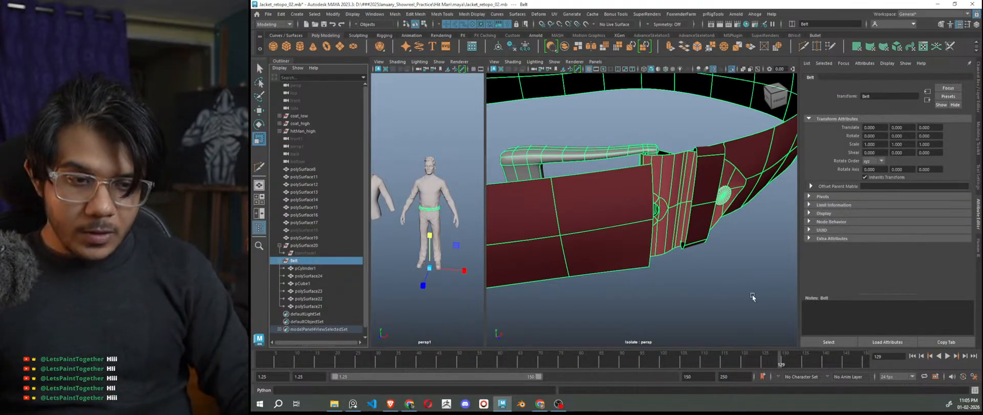
pyautogui.click(579, 297)
pyautogui.click(303, 261)
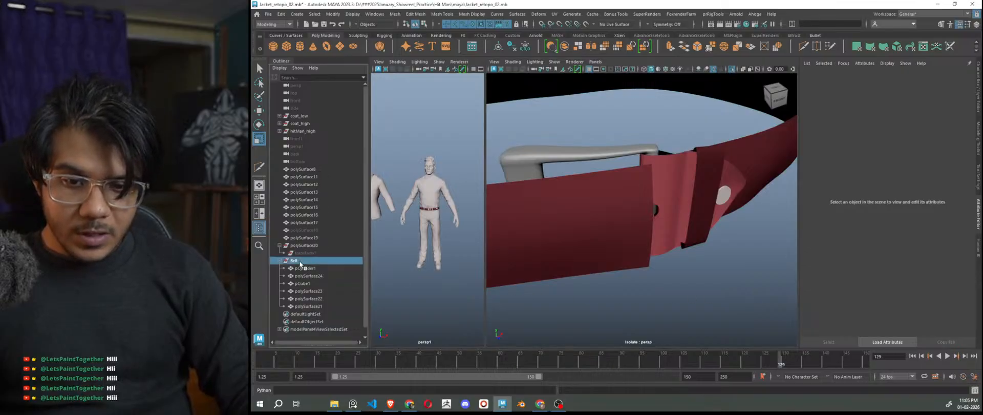
pyautogui.click(514, 47)
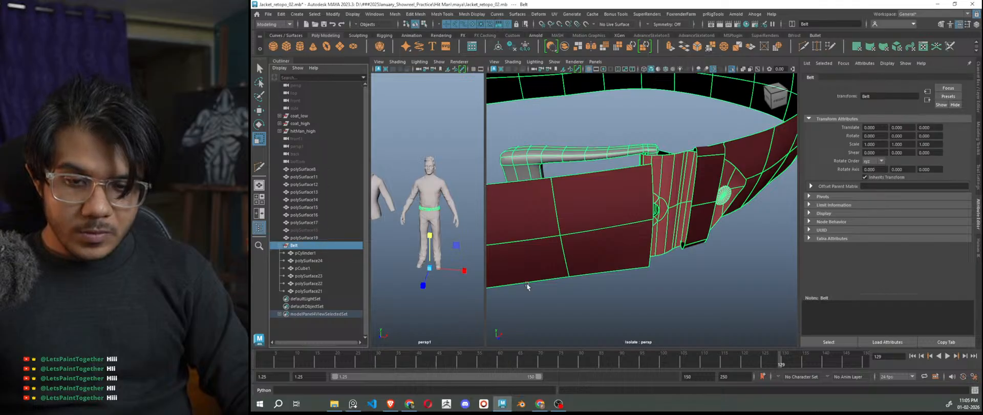
# Examine the complete belt from several angles, both isolated and as worn around the character's waist
pyautogui.click(688, 323)
pyautogui.scroll(-5, 693, 322)
pyautogui.keyDown('alt'); pyautogui.moveTo(693, 322); pyautogui.dragTo(666, 292); pyautogui.keyUp('alt')
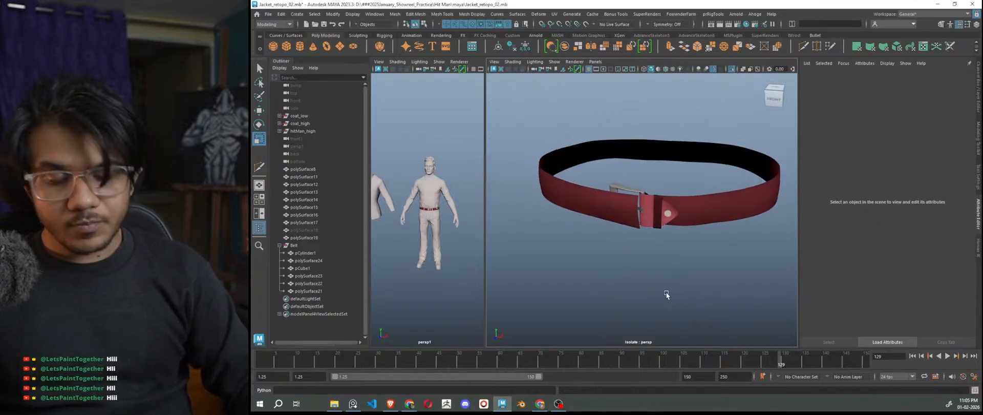
pyautogui.keyDown('alt'); pyautogui.moveTo(665, 292); pyautogui.dragTo(689, 279, button='right'); pyautogui.keyUp('alt')
pyautogui.keyDown('alt'); pyautogui.moveTo(689, 280); pyautogui.dragTo(703, 317); pyautogui.keyUp('alt')
pyautogui.click(711, 222)
pyautogui.keyDown('alt'); pyautogui.moveTo(745, 267); pyautogui.dragTo(726, 275, button='right'); pyautogui.keyUp('alt')
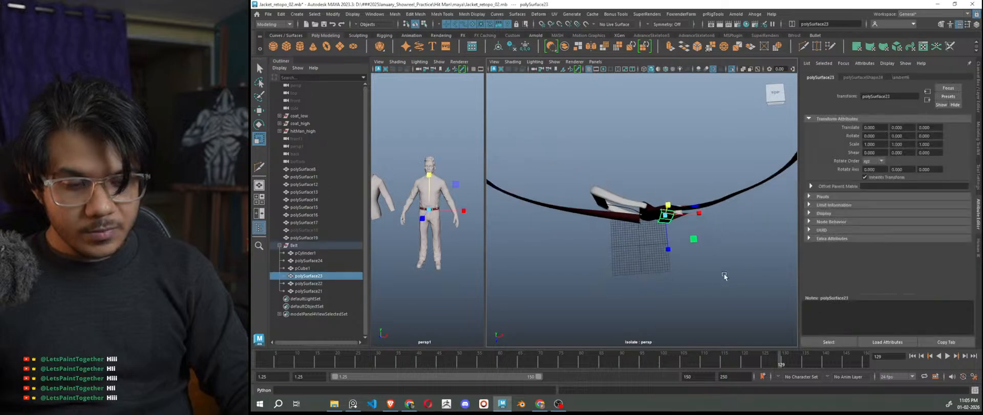
pyautogui.keyDown('alt'); pyautogui.moveTo(715, 277); pyautogui.dragTo(624, 287, button='middle'); pyautogui.keyUp('alt')
pyautogui.keyDown('alt'); pyautogui.moveTo(624, 288); pyautogui.dragTo(630, 246); pyautogui.keyUp('alt')
pyautogui.press('f')
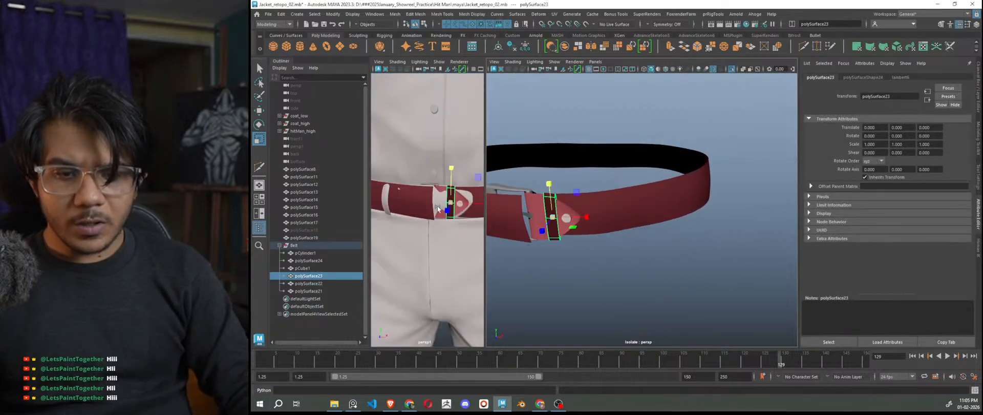
pyautogui.keyDown('alt'); pyautogui.moveTo(447, 228); pyautogui.dragTo(407, 230, button='right'); pyautogui.keyUp('alt')
pyautogui.keyDown('alt'); pyautogui.moveTo(408, 231); pyautogui.dragTo(398, 228); pyautogui.keyUp('alt')
pyautogui.keyDown('alt'); pyautogui.moveTo(397, 229); pyautogui.dragTo(413, 206, button='right'); pyautogui.keyUp('alt')
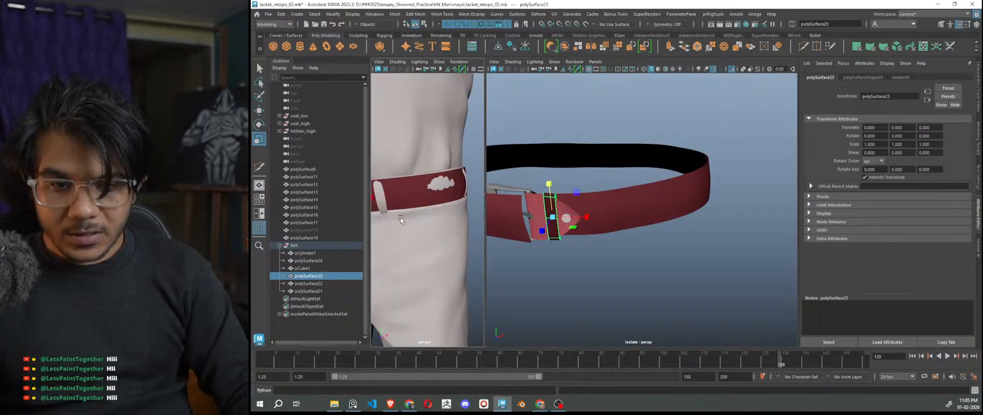
pyautogui.keyDown('alt'); pyautogui.moveTo(400, 216); pyautogui.dragTo(452, 235); pyautogui.keyUp('alt')
pyautogui.keyDown('alt'); pyautogui.moveTo(570, 272); pyautogui.dragTo(656, 279); pyautogui.keyUp('alt')
pyautogui.click(675, 279)
pyautogui.keyDown('alt'); pyautogui.moveTo(453, 287); pyautogui.dragTo(411, 239, button='right'); pyautogui.keyUp('alt')
pyautogui.scroll(10, 428, 247)
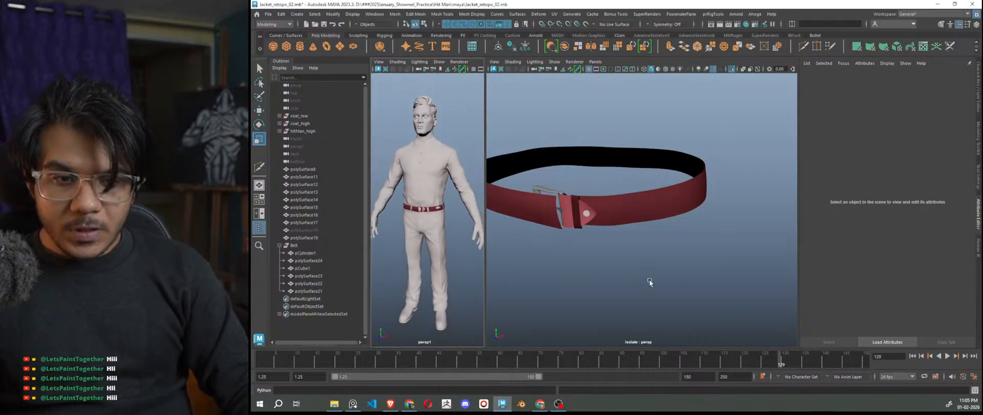
pyautogui.keyDown('alt'); pyautogui.moveTo(648, 283); pyautogui.dragTo(661, 280); pyautogui.keyUp('alt')
pyautogui.keyDown('alt'); pyautogui.moveTo(662, 287); pyautogui.dragTo(687, 298, button='middle'); pyautogui.keyUp('alt')
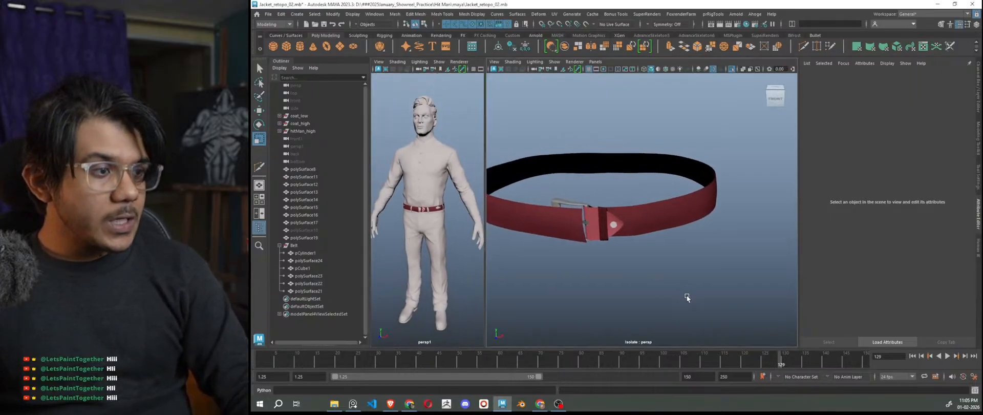
pyautogui.keyDown('alt'); pyautogui.moveTo(672, 293); pyautogui.dragTo(657, 290); pyautogui.keyUp('alt')
pyautogui.scroll(3, 582, 266)
pyautogui.keyDown('alt'); pyautogui.moveTo(583, 264); pyautogui.dragTo(691, 229); pyautogui.keyUp('alt')
# Show the full scene and hide the character's high-poly belt holder mesh
pyautogui.hotkey('ctrl', '1')
pyautogui.click(688, 215)
pyautogui.click(280, 131)
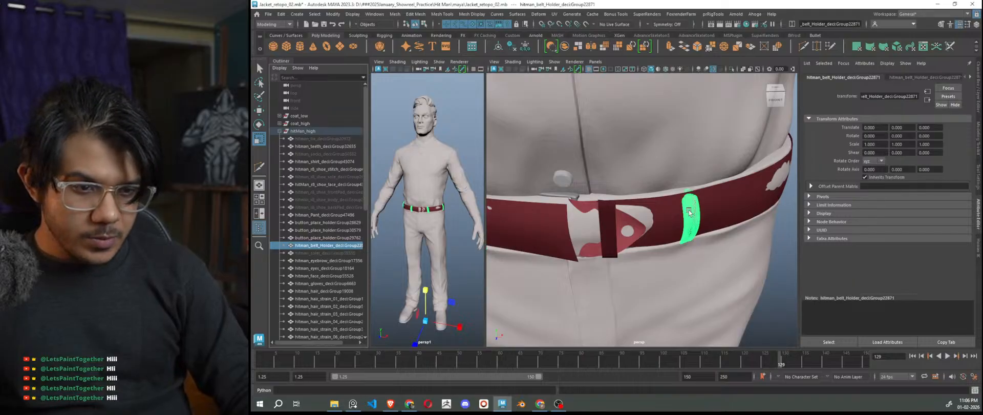
pyautogui.press('h')
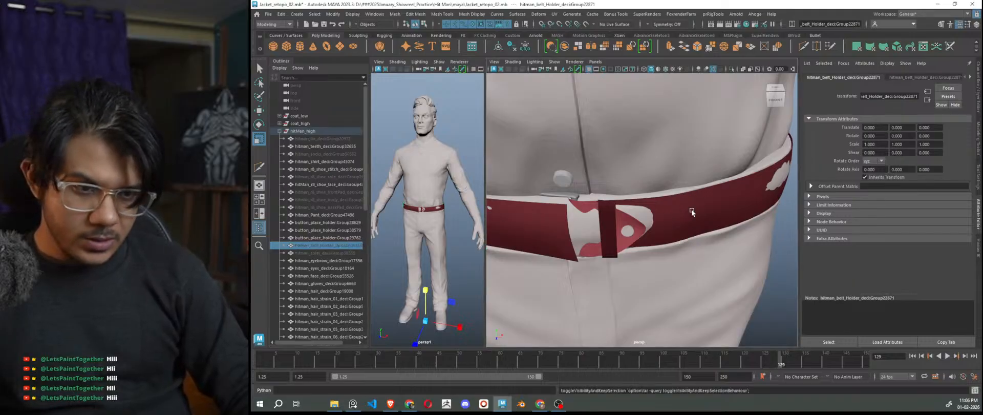
pyautogui.click(773, 265)
# Hide the high-poly trousers mesh hitman_Pant that cuts through the belt and buckle
pyautogui.keyDown('alt'); pyautogui.moveTo(659, 271); pyautogui.dragTo(656, 292); pyautogui.keyUp('alt')
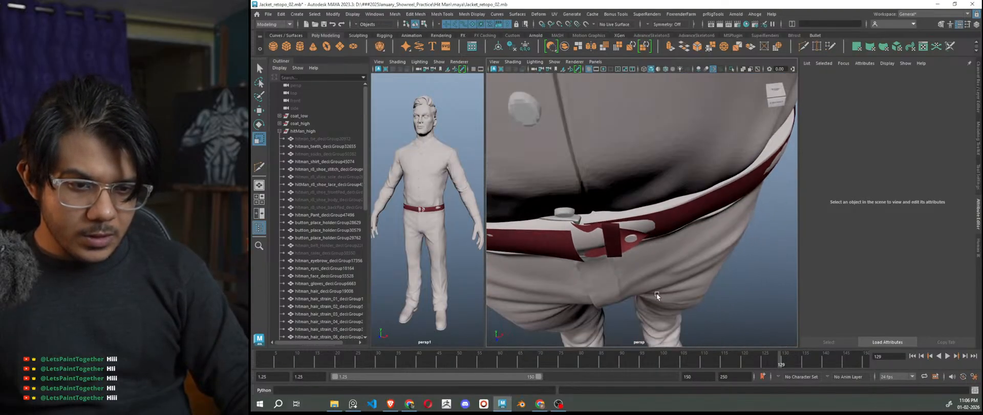
pyautogui.click(626, 231)
pyautogui.scroll(6, 570, 253)
pyautogui.keyDown('alt'); pyautogui.moveTo(558, 264); pyautogui.dragTo(687, 245, button='middle'); pyautogui.keyUp('alt')
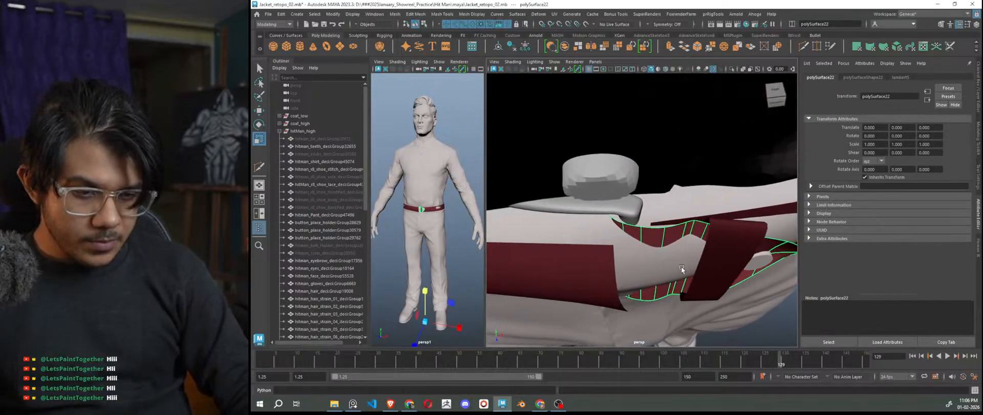
pyautogui.scroll(-6, 683, 266)
pyautogui.keyDown('alt'); pyautogui.moveTo(763, 297); pyautogui.dragTo(741, 285, button='middle'); pyautogui.keyUp('alt')
pyautogui.scroll(3, 682, 258)
pyautogui.click(694, 277)
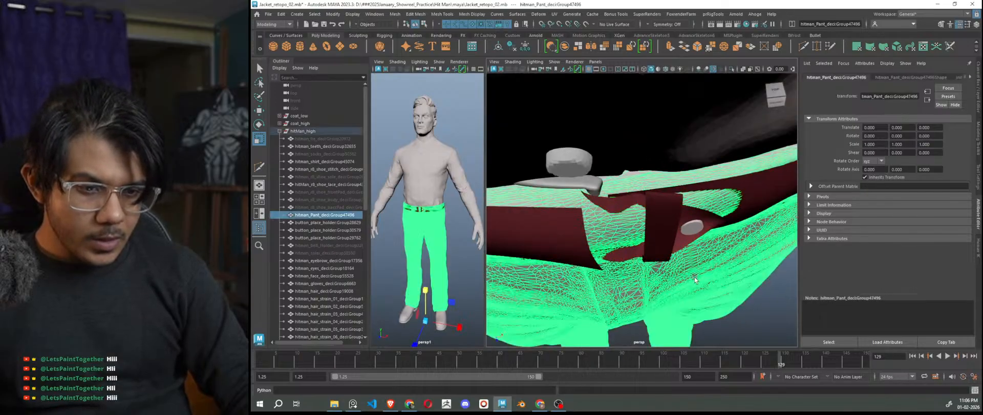
pyautogui.click(979, 71)
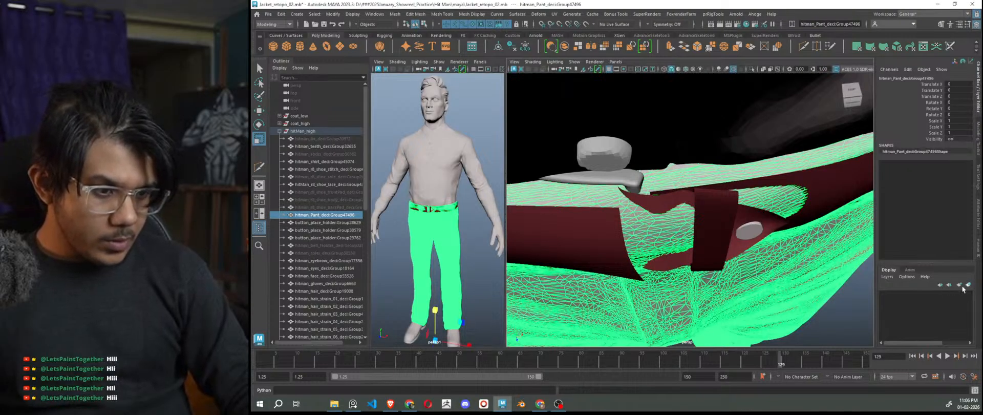
pyautogui.click(840, 326)
pyautogui.click(463, 259)
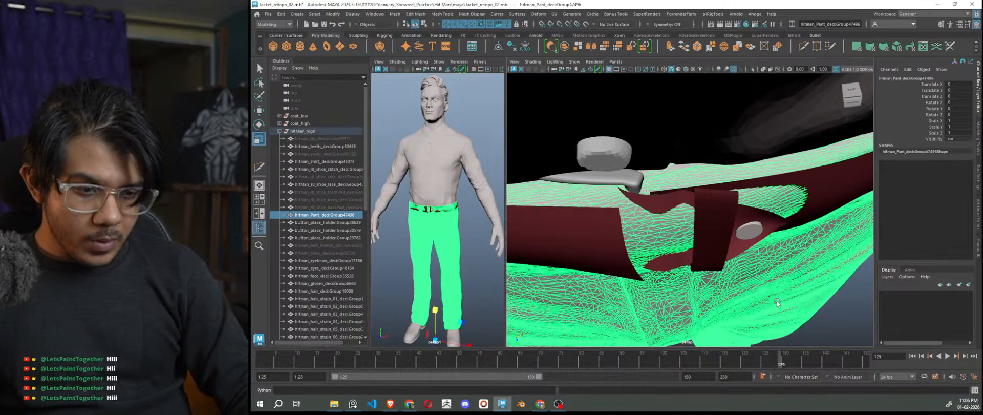
pyautogui.hotkey('ctrl', 'h')
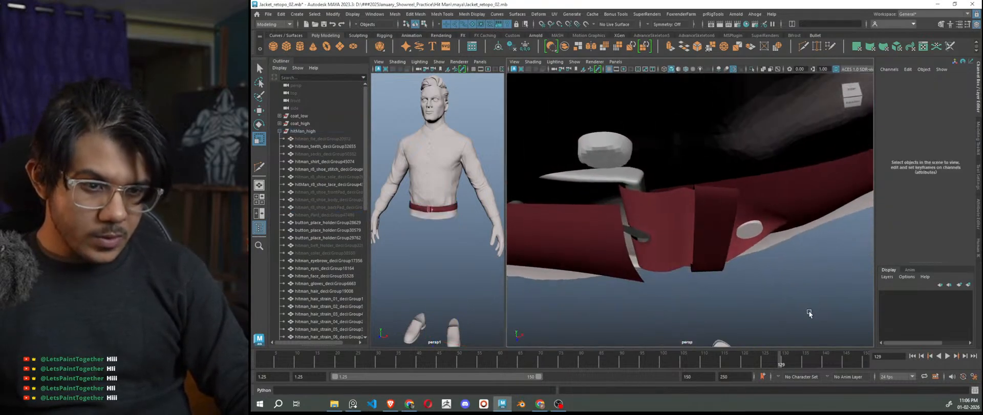
# Select the folded belt piece, belt loop, rivet, buckle frame and prong and move them forward from the waist
pyautogui.scroll(2, 773, 304)
pyautogui.moveTo(773, 303)
pyautogui.keyDown('alt'); pyautogui.mouseDown()
pyautogui.moveTo(784, 300)
pyautogui.moveTo(774, 304)
pyautogui.mouseUp(); pyautogui.keyUp('alt')
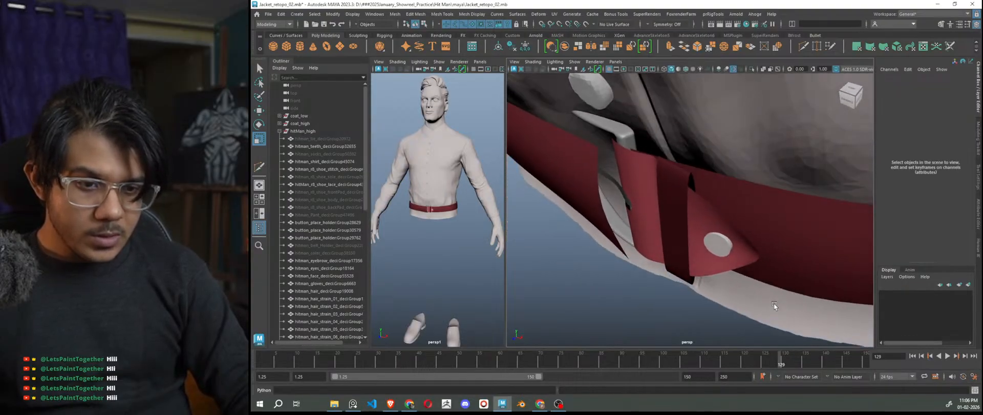
pyautogui.click(643, 207)
pyautogui.keyDown('alt'); pyautogui.moveTo(644, 207); pyautogui.dragTo(661, 233); pyautogui.keyUp('alt')
pyautogui.keyDown('shift'); pyautogui.click(659, 186); pyautogui.keyUp('shift')
pyautogui.keyDown('alt'); pyautogui.moveTo(660, 186); pyautogui.dragTo(648, 230); pyautogui.keyUp('alt')
pyautogui.click(739, 268)
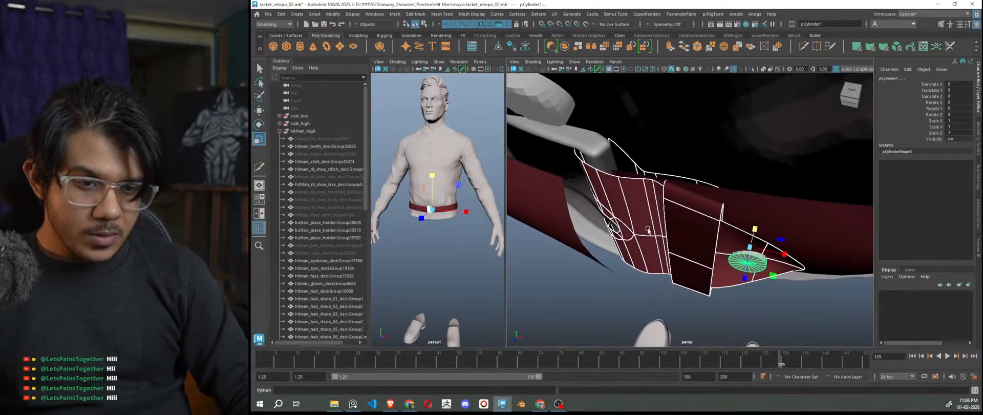
pyautogui.click(593, 144)
pyautogui.keyDown('shift'); pyautogui.click(586, 198); pyautogui.keyUp('shift')
pyautogui.keyDown('alt'); pyautogui.moveTo(587, 198); pyautogui.dragTo(641, 214); pyautogui.keyUp('alt')
pyautogui.press('w')
pyautogui.moveTo(628, 210); pyautogui.dragTo(625, 236)
pyautogui.hotkey('ctrl', 'z')
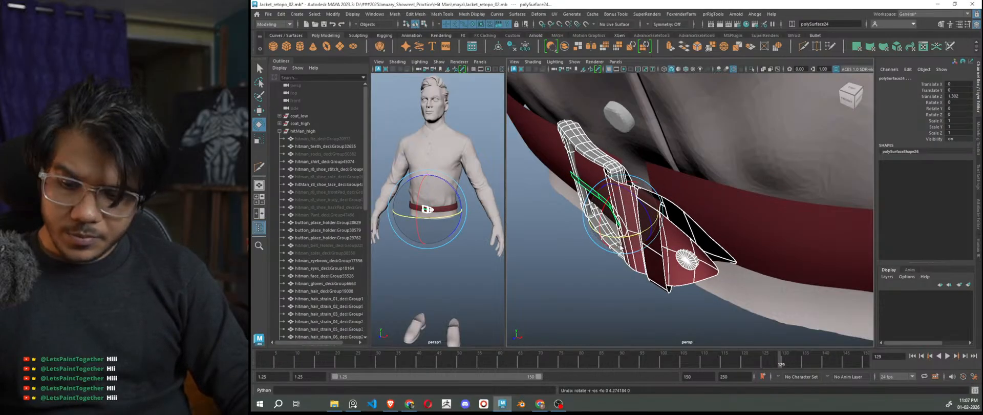
pyautogui.press('r')
pyautogui.click(584, 246)
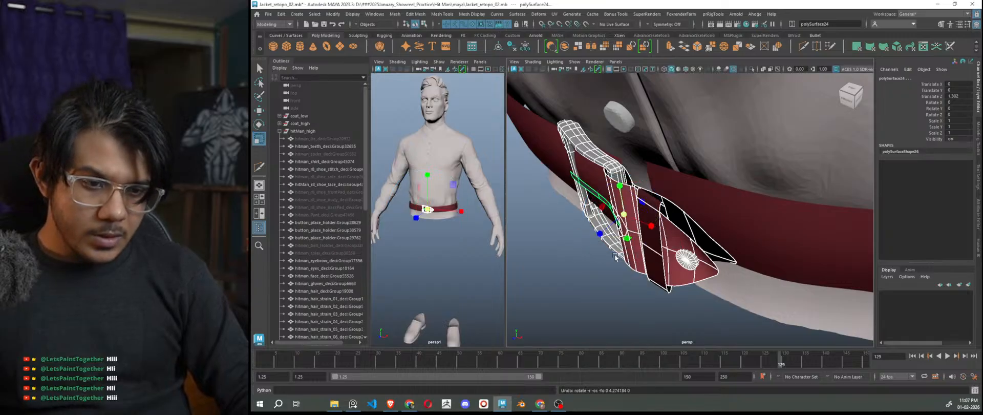
pyautogui.moveTo(601, 268); pyautogui.dragTo(565, 269)
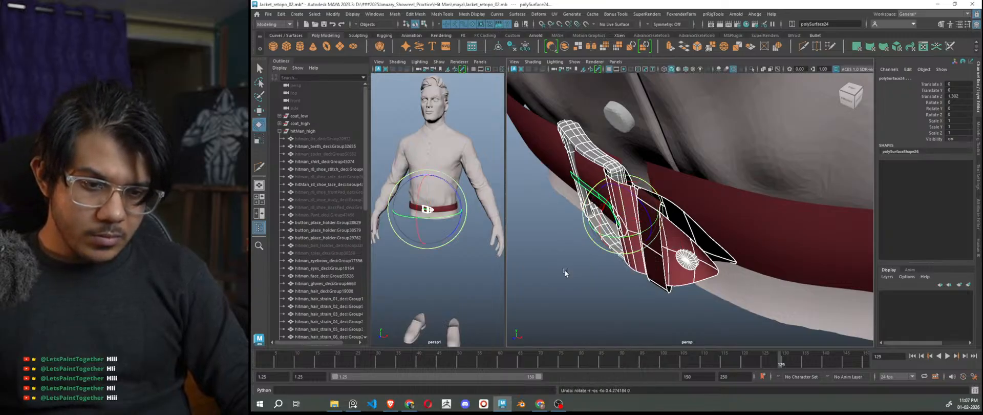
pyautogui.moveTo(615, 236); pyautogui.dragTo(618, 238)
pyautogui.hotkey('ctrl', 'z')
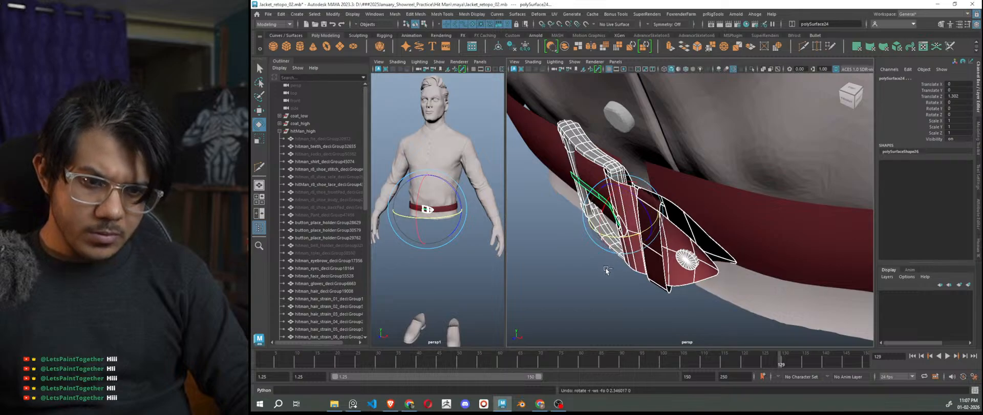
pyautogui.click(605, 308)
pyautogui.keyDown('alt'); pyautogui.moveTo(605, 308); pyautogui.dragTo(645, 309); pyautogui.keyUp('alt')
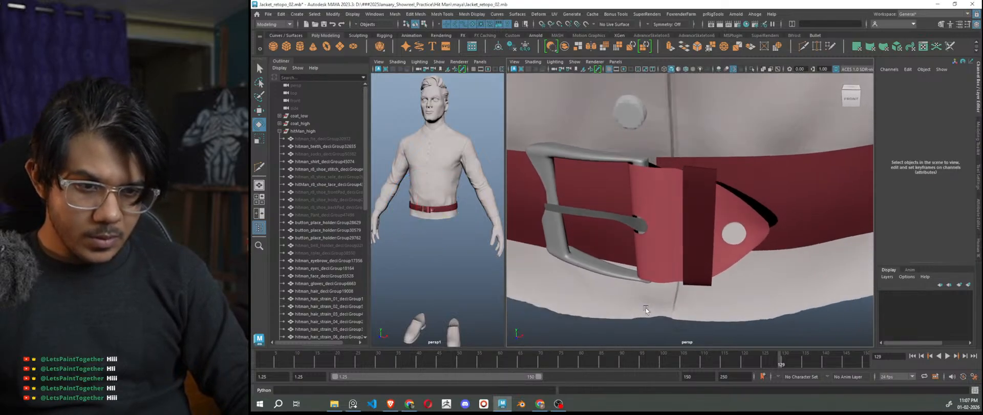
pyautogui.click(616, 157)
pyautogui.click(677, 178)
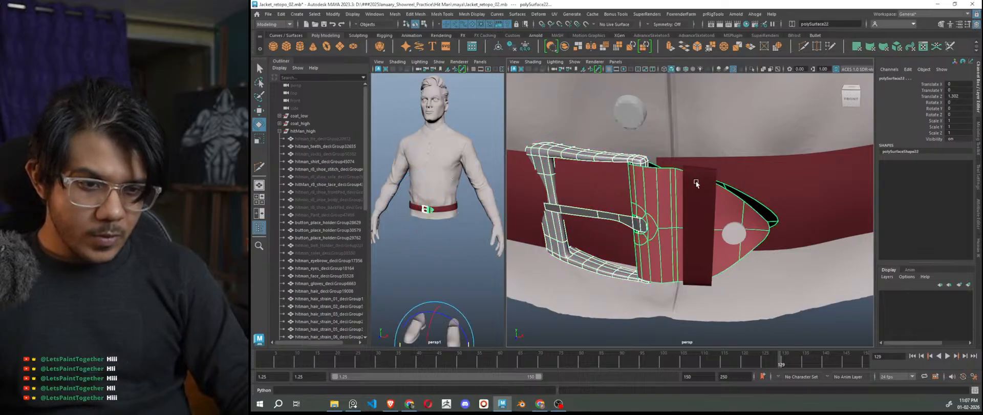
pyautogui.click(743, 233)
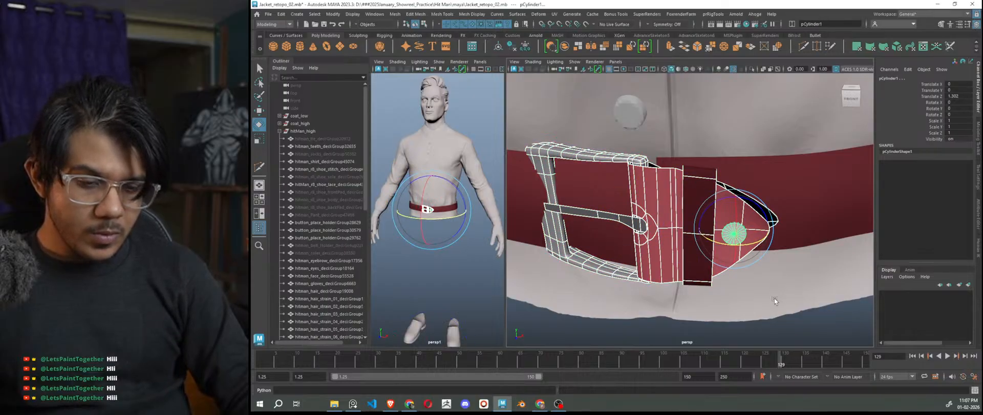
pyautogui.keyDown('alt'); pyautogui.moveTo(775, 297); pyautogui.dragTo(756, 309); pyautogui.keyUp('alt')
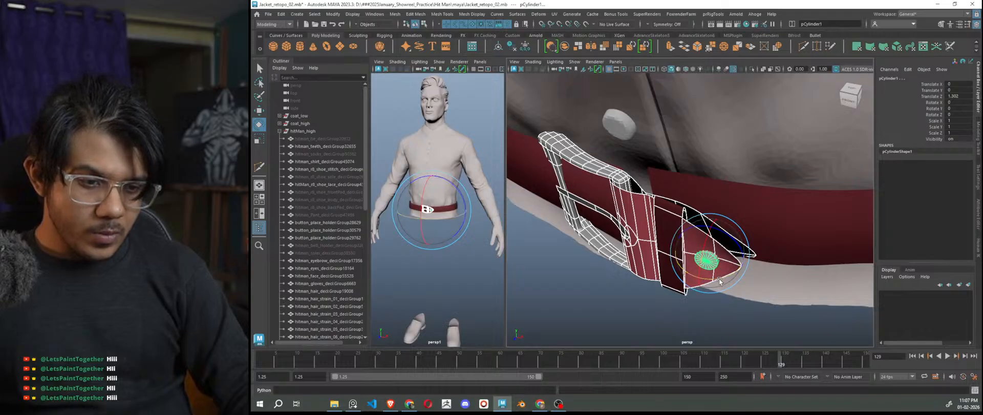
pyautogui.moveTo(720, 281); pyautogui.dragTo(722, 278)
pyautogui.hotkey('ctrl', 'z')
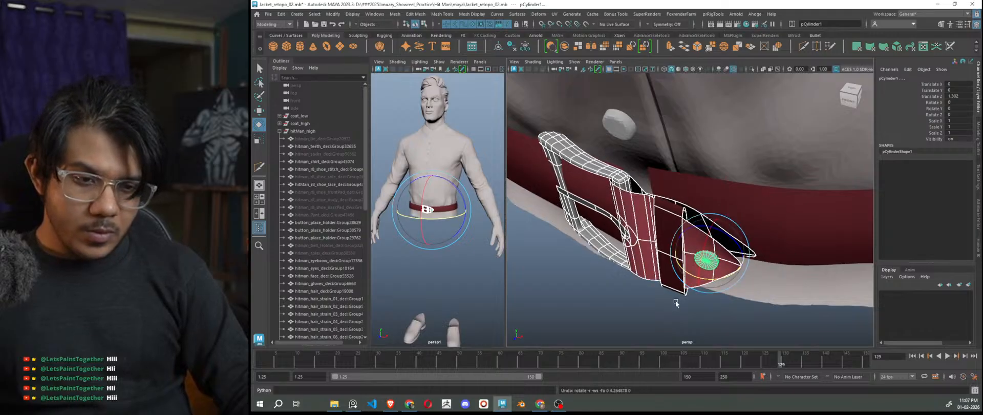
pyautogui.click(621, 321)
pyautogui.keyDown('alt'); pyautogui.moveTo(671, 299); pyautogui.dragTo(541, 268); pyautogui.keyUp('alt')
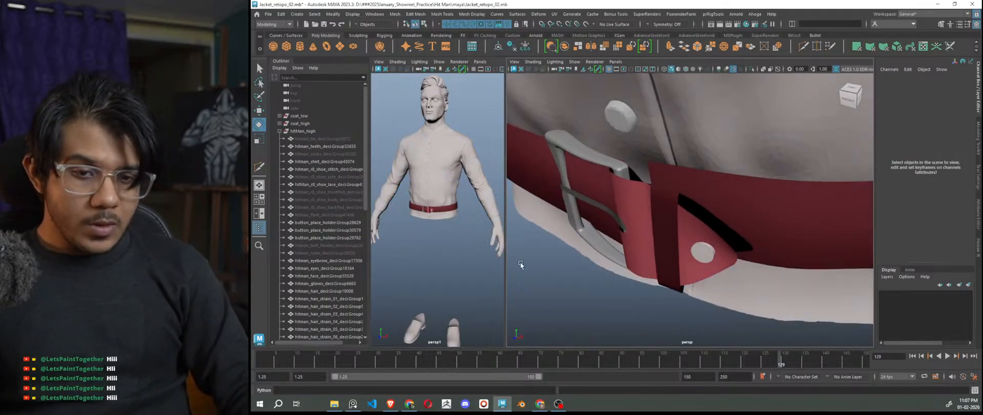
# Show the high-poly trousers mesh hitman_Pant again and check how the buckle and belt sit against it
pyautogui.click(324, 215)
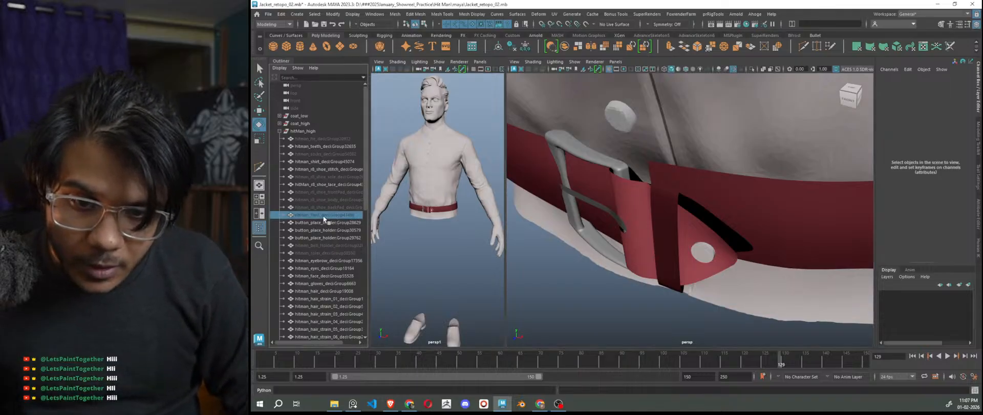
pyautogui.press('h')
pyautogui.keyDown('alt'); pyautogui.moveTo(642, 277); pyautogui.dragTo(557, 293, button='right'); pyautogui.keyUp('alt')
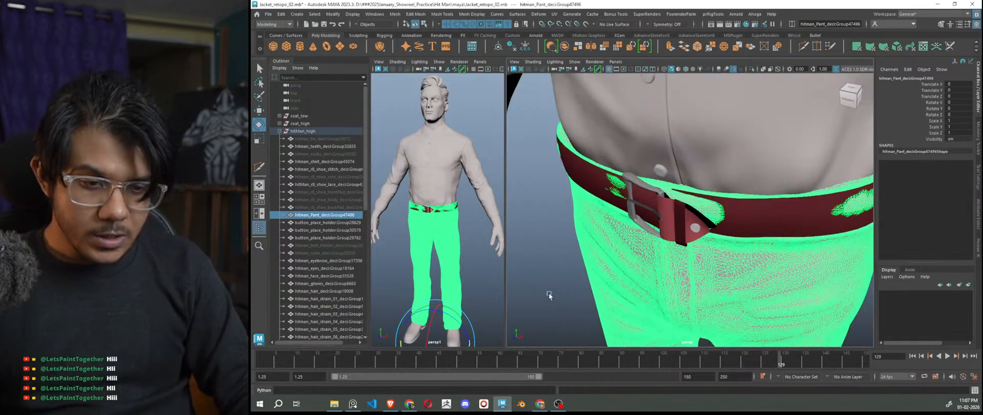
pyautogui.click(559, 294)
pyautogui.keyDown('alt'); pyautogui.moveTo(591, 293); pyautogui.dragTo(539, 303); pyautogui.keyUp('alt')
pyautogui.scroll(5, 644, 265)
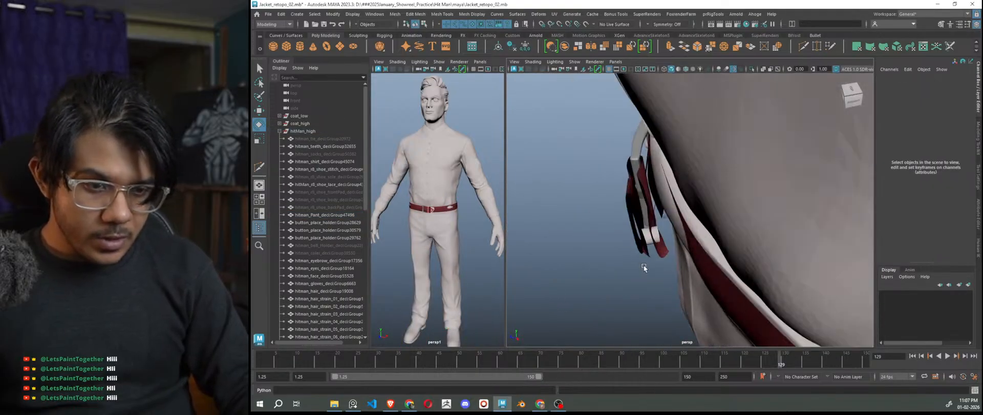
pyautogui.keyDown('alt'); pyautogui.moveTo(651, 263); pyautogui.dragTo(698, 254); pyautogui.keyUp('alt')
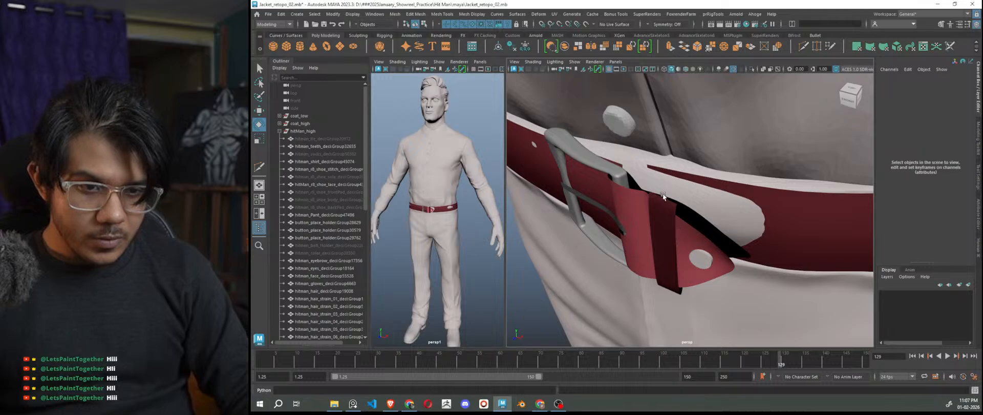
# Group the buckle frame, prong, belt loop, rivet and folded belt piece inside the Belt group and name the new group Boneless
pyautogui.click(620, 175)
pyautogui.keyDown('shift'); pyautogui.click(576, 193); pyautogui.keyUp('shift')
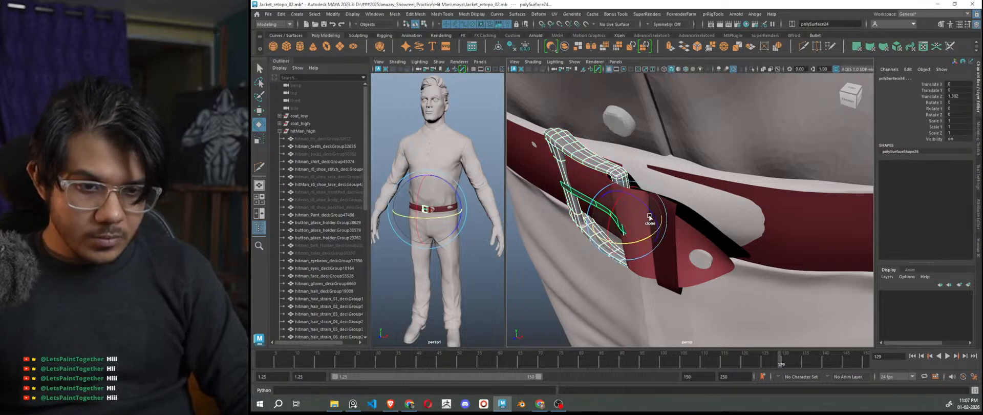
pyautogui.keyDown('shift'); pyautogui.click(691, 270); pyautogui.keyUp('shift')
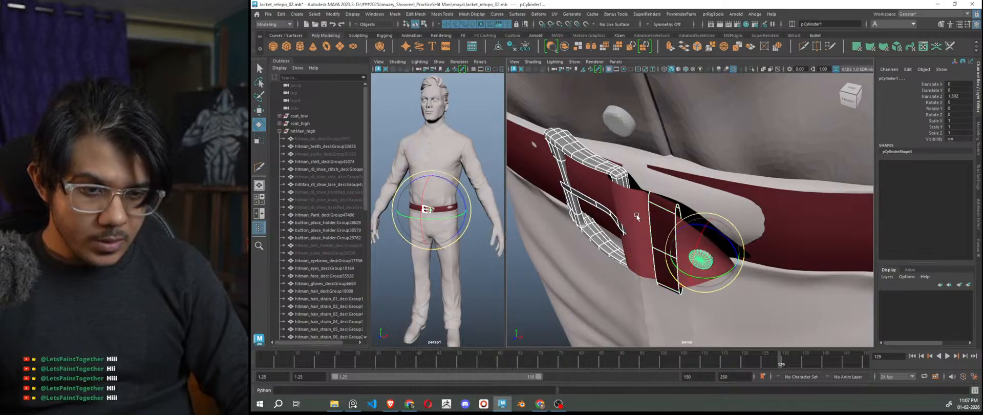
pyautogui.click(652, 231)
pyautogui.scroll(-10, 338, 272)
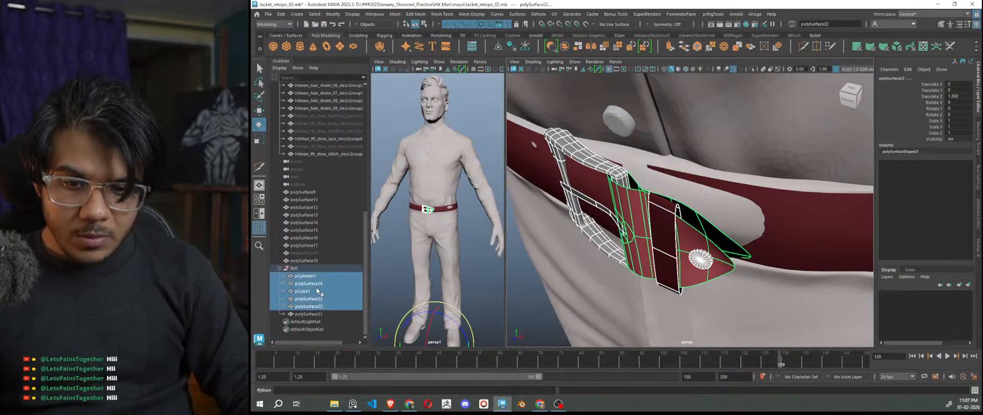
pyautogui.hotkey('ctrl', 'g')
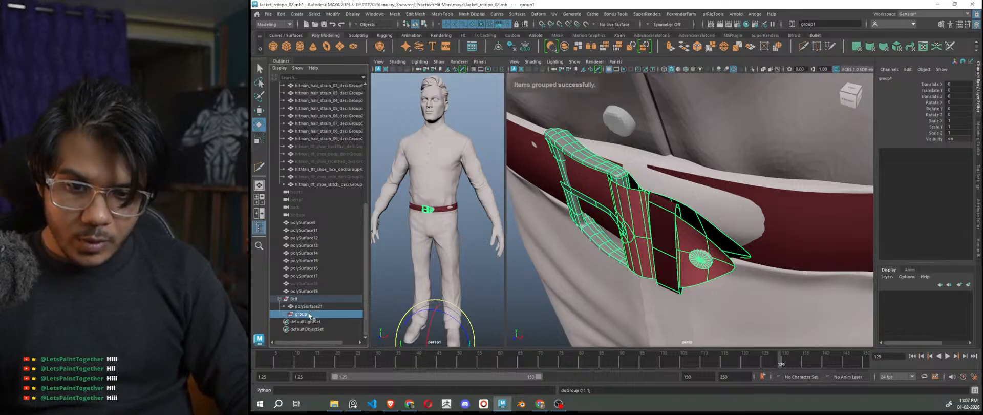
pyautogui.write('Buckles')
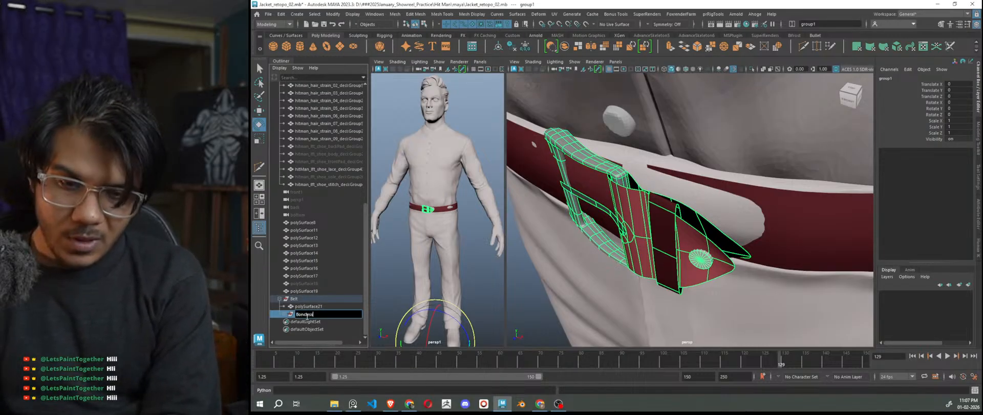
pyautogui.press('Return')
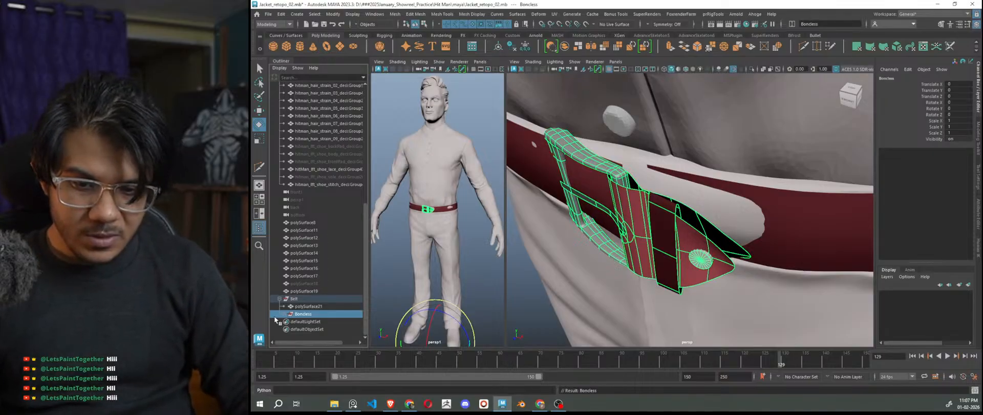
# Center the pivot of the buckle group, rotate it about 15.9° around Y and shift it slightly toward the waist
pyautogui.click(309, 314)
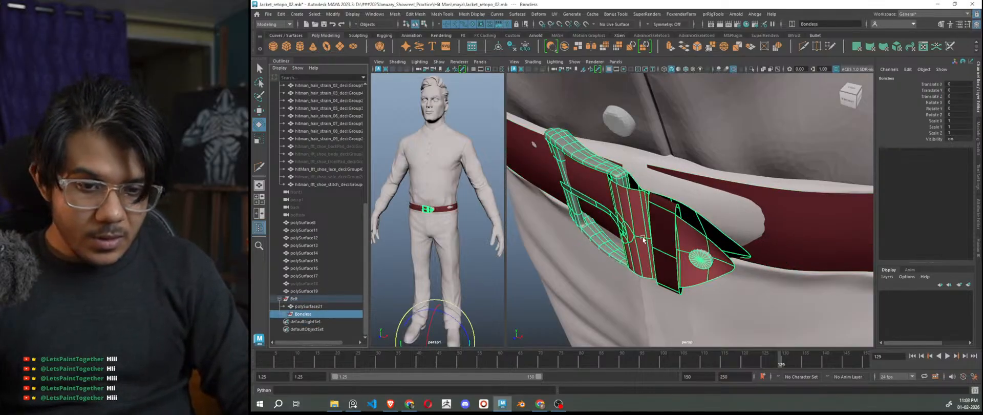
pyautogui.click(498, 47)
pyautogui.moveTo(648, 241); pyautogui.dragTo(605, 201)
pyautogui.press('w')
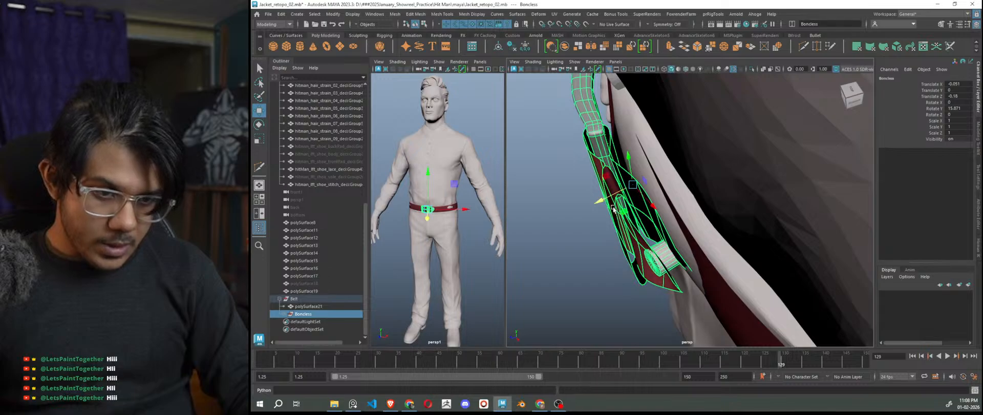
# Refine the buckle group's rotation and position so it follows the curve of the waist
pyautogui.press('e')
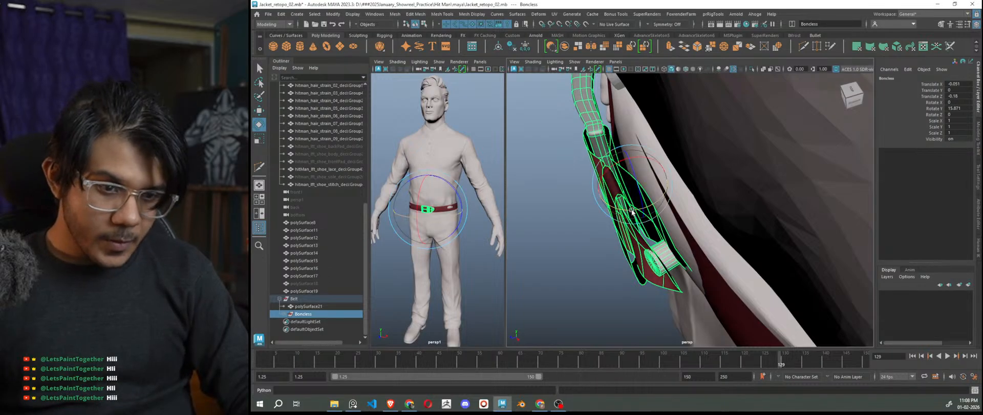
pyautogui.moveTo(617, 206); pyautogui.dragTo(628, 210)
pyautogui.keyDown('alt'); pyautogui.moveTo(653, 234); pyautogui.dragTo(662, 267); pyautogui.keyUp('alt')
pyautogui.moveTo(638, 238); pyautogui.dragTo(682, 306)
pyautogui.click(594, 251)
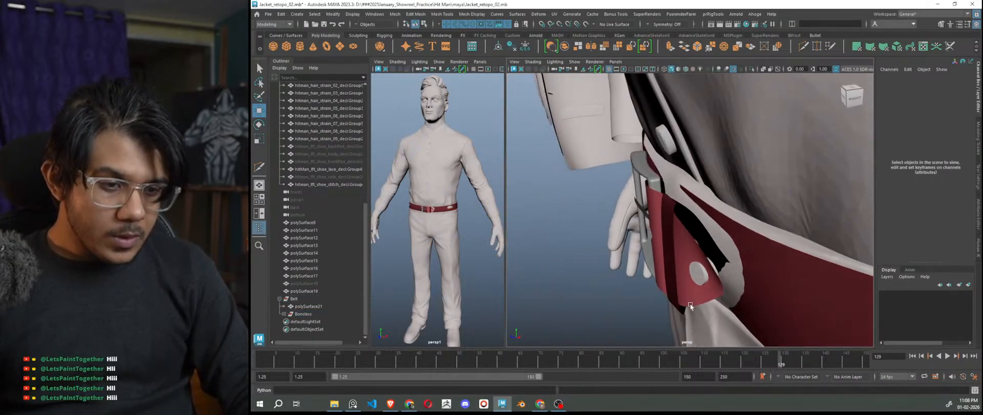
# Select the belt strap faces beside the rivet tip and pull them outward over the trousers using soft selection
pyautogui.click(760, 265)
pyautogui.keyDown('alt'); pyautogui.moveTo(761, 264); pyautogui.dragTo(791, 287); pyautogui.keyUp('alt')
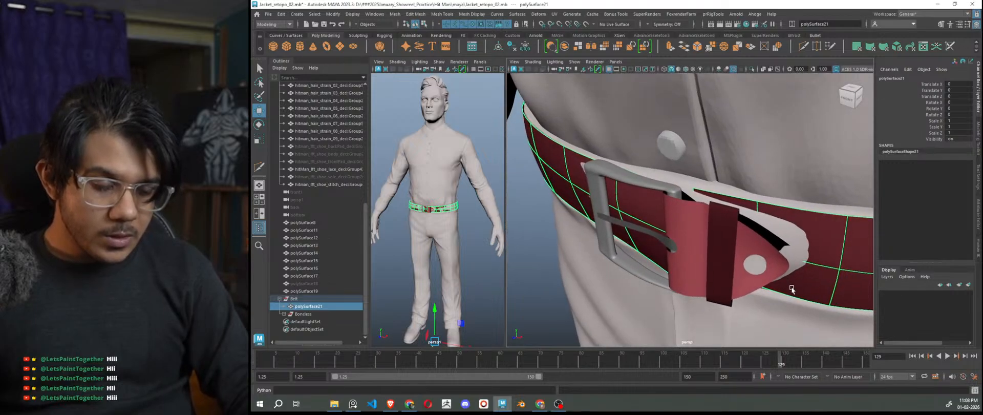
pyautogui.moveTo(828, 178); pyautogui.dragTo(827, 205, button='right')
pyautogui.click(739, 202)
pyautogui.keyDown('alt'); pyautogui.moveTo(761, 269); pyautogui.dragTo(770, 267); pyautogui.keyUp('alt')
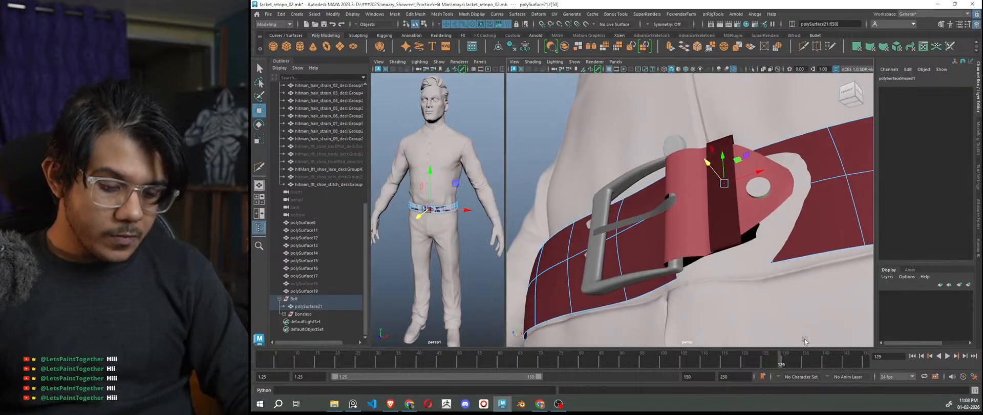
pyautogui.hotkey('shift', '.')
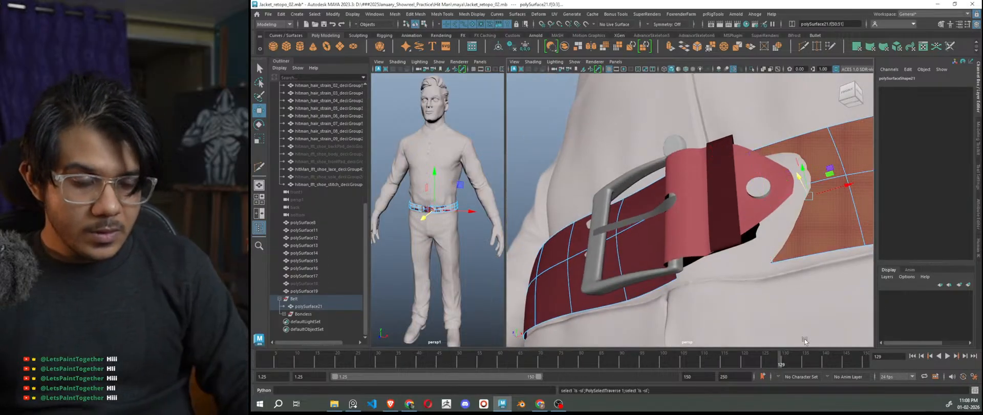
pyautogui.keyDown('alt'); pyautogui.moveTo(805, 341); pyautogui.dragTo(747, 323, button='right'); pyautogui.keyUp('alt')
pyautogui.keyDown('alt'); pyautogui.moveTo(691, 248); pyautogui.dragTo(688, 289); pyautogui.keyUp('alt')
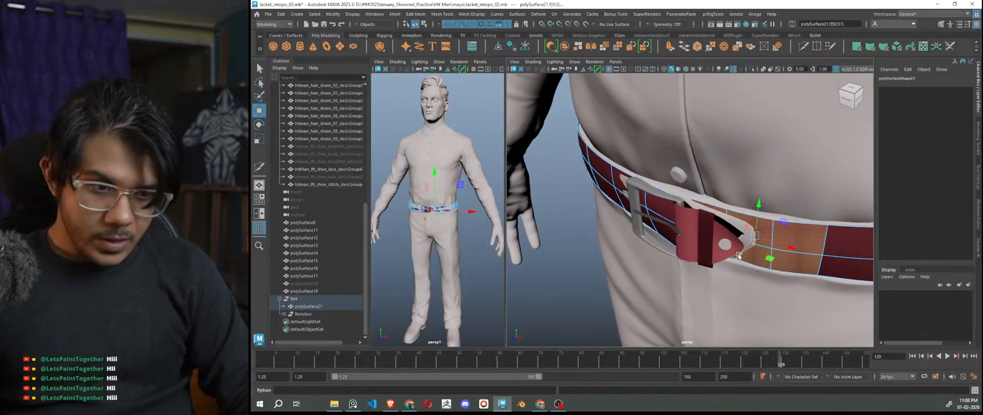
pyautogui.press('b')
pyautogui.moveTo(736, 286)
pyautogui.keyDown('alt'); pyautogui.mouseDown()
pyautogui.moveTo(719, 279)
pyautogui.moveTo(729, 296)
pyautogui.mouseUp(); pyautogui.keyUp('alt')
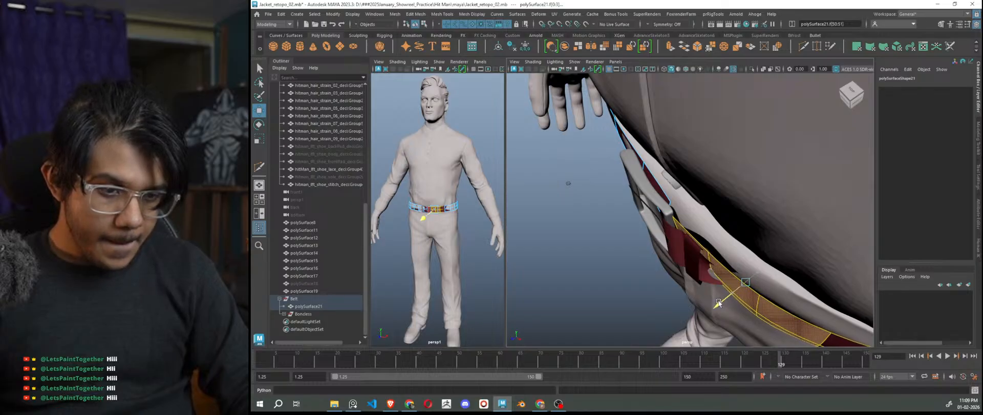
pyautogui.click(629, 263)
pyautogui.keyDown('alt'); pyautogui.moveTo(629, 264); pyautogui.dragTo(702, 297); pyautogui.keyUp('alt')
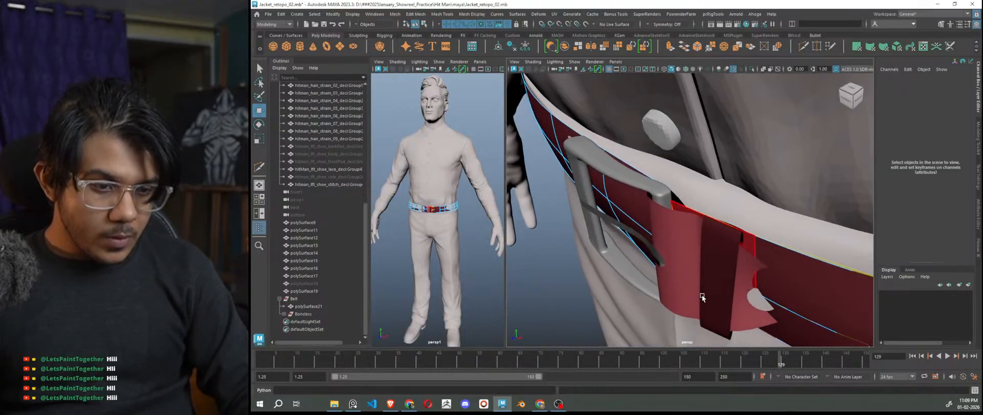
# Display the belt strap with smooth preview plus cage and push its end edge behind the buckle inward toward the waist
pyautogui.press('2')
pyautogui.rightClick(755, 246)
pyautogui.click(755, 157)
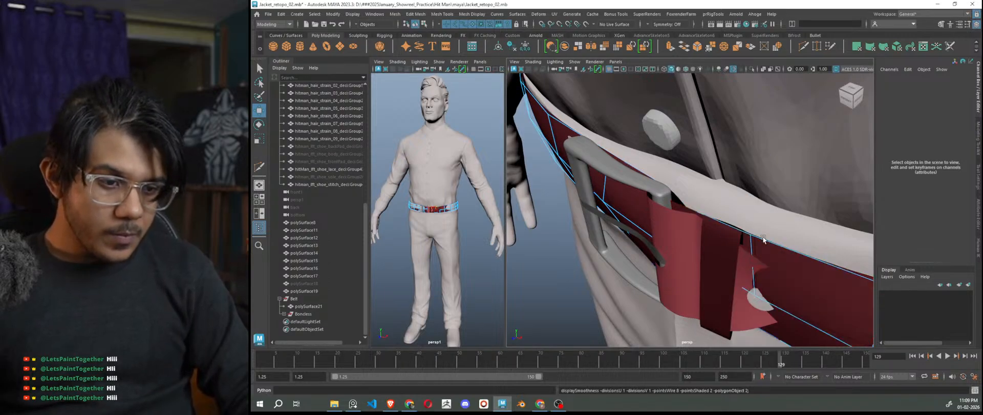
pyautogui.click(753, 247)
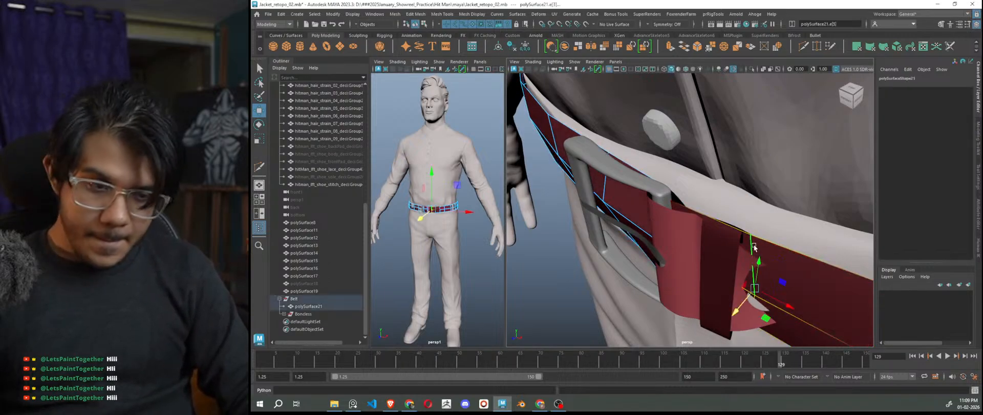
pyautogui.keyDown('alt'); pyautogui.moveTo(769, 289); pyautogui.dragTo(739, 292); pyautogui.keyUp('alt')
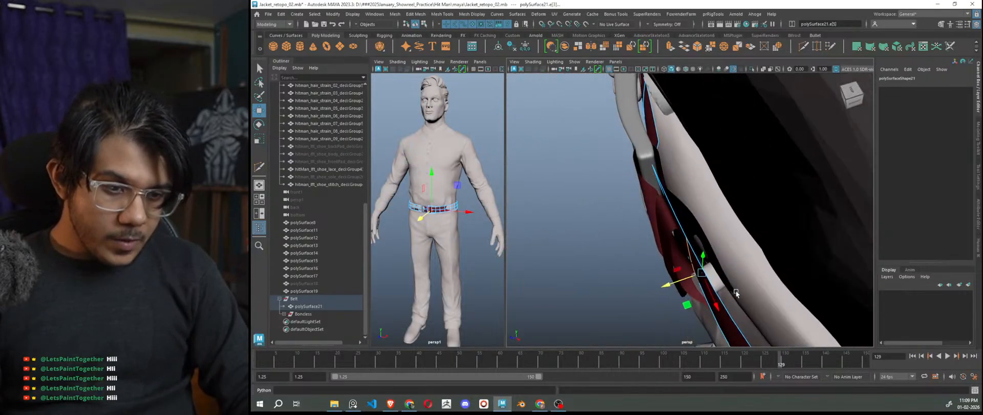
pyautogui.moveTo(667, 286); pyautogui.dragTo(674, 282)
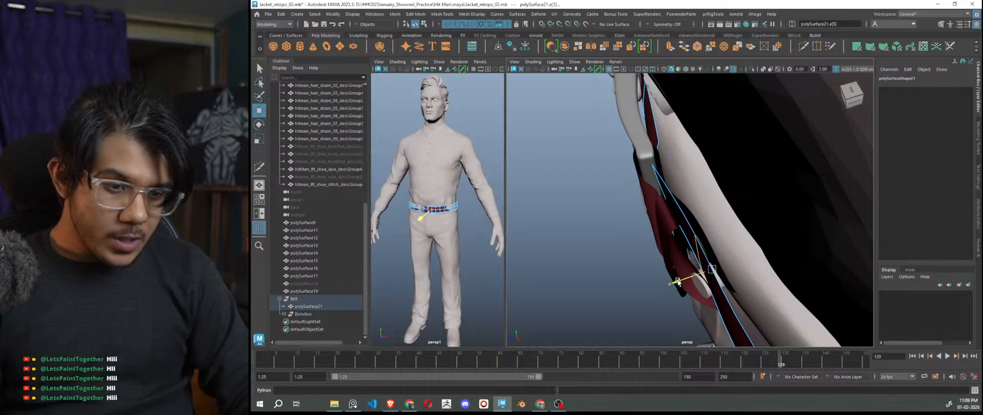
pyautogui.keyDown('alt'); pyautogui.moveTo(678, 281); pyautogui.dragTo(667, 258, button='middle'); pyautogui.keyUp('alt')
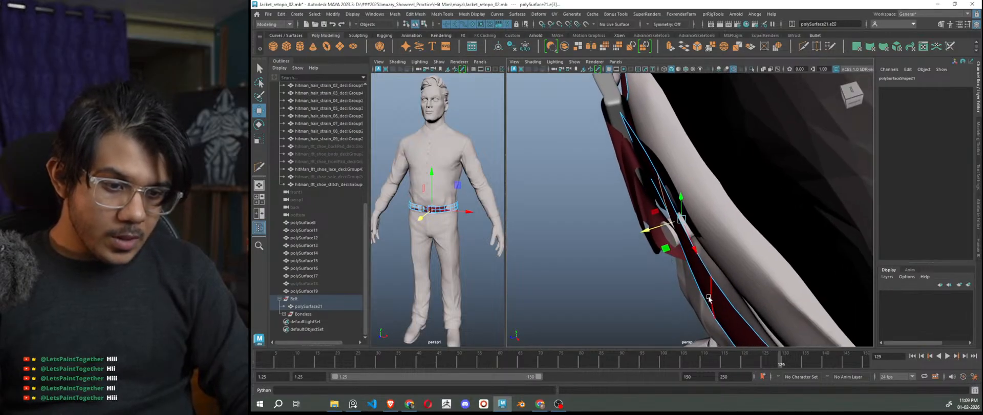
# Reposition the belt strap's edges behind the buckle so they follow the waist over the trousers, and return to object mode
pyautogui.keyDown('alt'); pyautogui.moveTo(709, 302); pyautogui.dragTo(682, 259, button='middle'); pyautogui.keyUp('alt')
pyautogui.moveTo(669, 263); pyautogui.dragTo(687, 265)
pyautogui.scroll(-4, 687, 263)
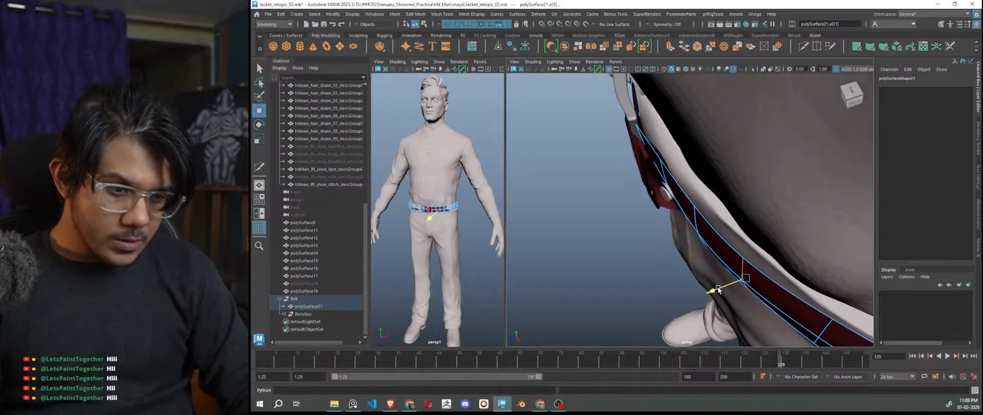
pyautogui.keyDown('alt'); pyautogui.moveTo(719, 290); pyautogui.dragTo(675, 246); pyautogui.keyUp('alt')
pyautogui.click(600, 242)
pyautogui.keyDown('alt'); pyautogui.moveTo(600, 241); pyautogui.dragTo(651, 260); pyautogui.keyUp('alt')
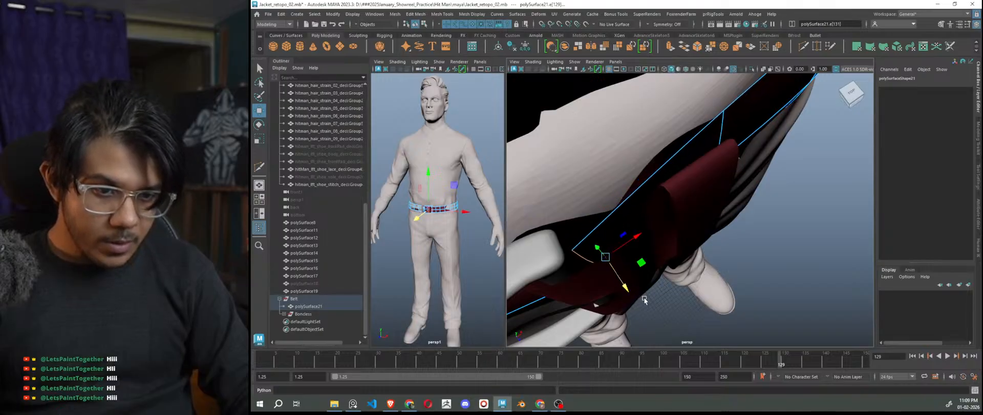
pyautogui.keyDown('alt'); pyautogui.moveTo(716, 300); pyautogui.dragTo(607, 264); pyautogui.keyUp('alt')
pyautogui.keyDown('alt'); pyautogui.moveTo(669, 236); pyautogui.dragTo(723, 263); pyautogui.keyUp('alt')
pyautogui.scroll(-6, 735, 261)
pyautogui.moveTo(842, 160); pyautogui.dragTo(872, 150, button='right')
pyautogui.click(837, 173)
# Inspect the fitted belt from the front and above, and compare it with the black silver-buckled belt on the reference board
pyautogui.keyDown('alt'); pyautogui.moveTo(811, 231); pyautogui.dragTo(711, 299); pyautogui.keyUp('alt')
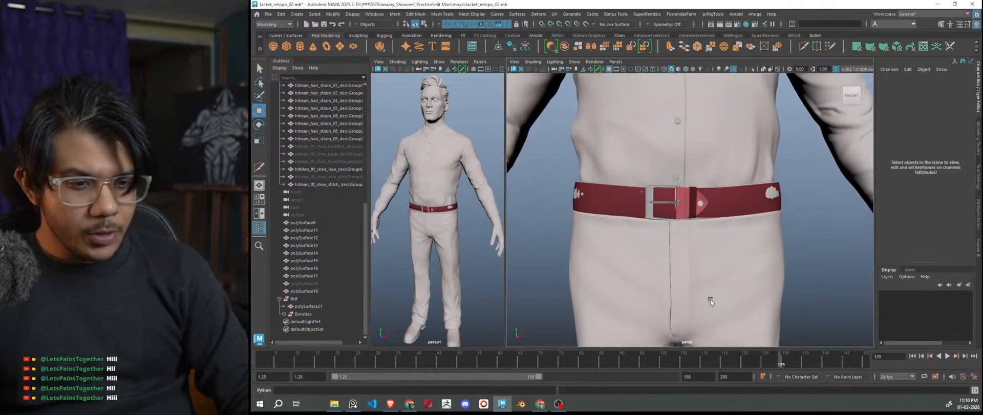
pyautogui.scroll(-5, 718, 290)
pyautogui.keyDown('alt'); pyautogui.moveTo(726, 254); pyautogui.dragTo(728, 271); pyautogui.keyUp('alt')
pyautogui.scroll(6, 640, 231)
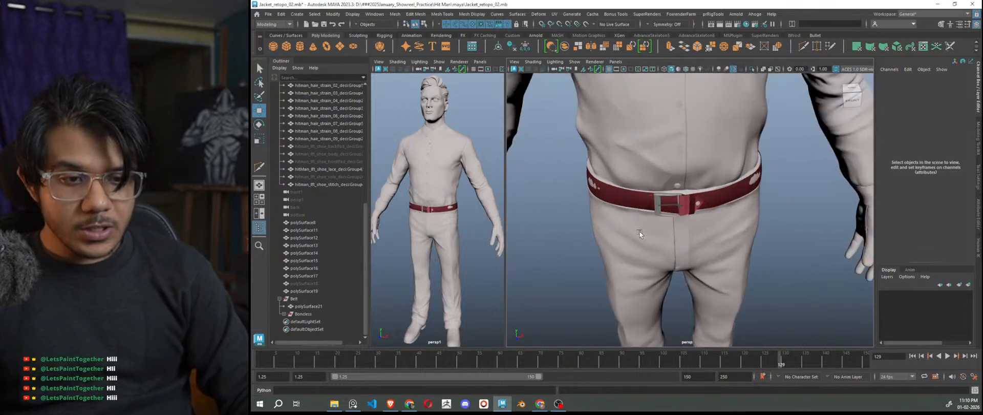
pyautogui.keyDown('alt'); pyautogui.moveTo(655, 226); pyautogui.dragTo(667, 238); pyautogui.keyUp('alt')
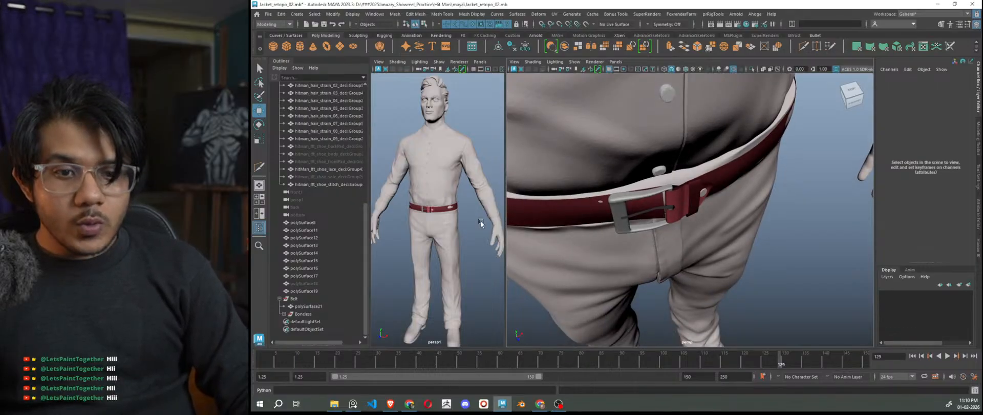
pyautogui.click(353, 403)
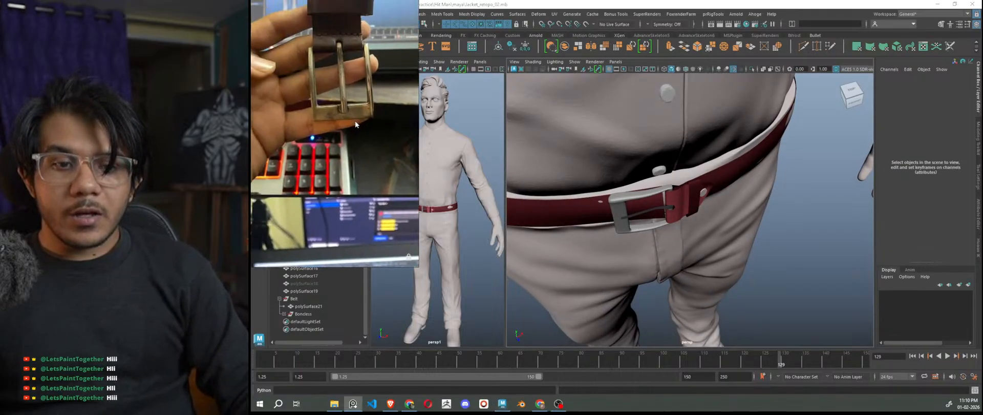
pyautogui.moveTo(428, 235); pyautogui.dragTo(322, 216, button='middle')
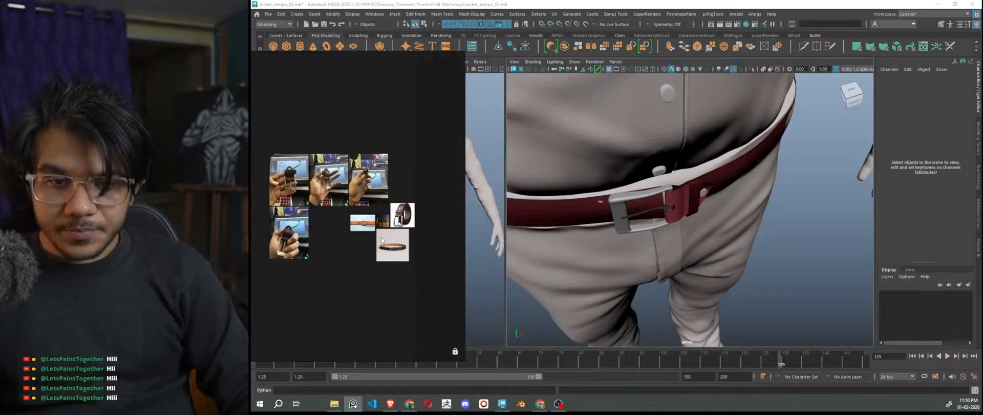
pyautogui.scroll(12, 396, 252)
pyautogui.scroll(6, 412, 230)
pyautogui.moveTo(417, 233); pyautogui.dragTo(334, 235, button='middle')
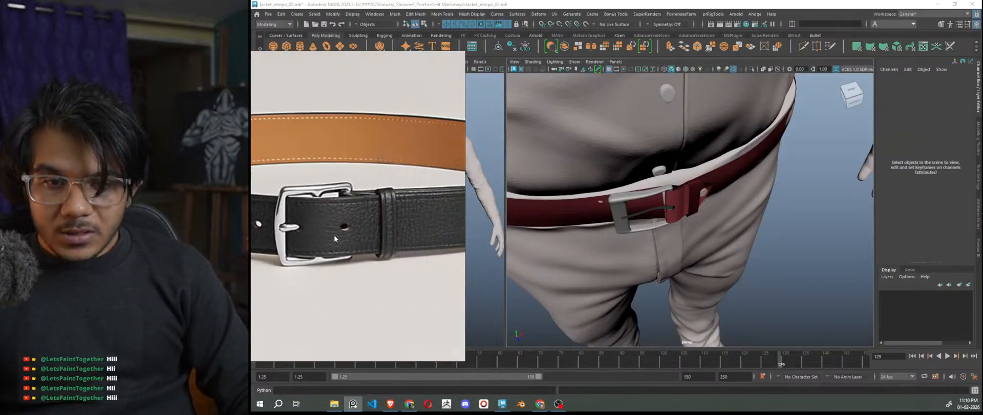
# Select the strap's vertical end edges behind the buckle and extrude them toward the belt loop
pyautogui.click(651, 203)
pyautogui.moveTo(658, 203); pyautogui.dragTo(658, 160, button='right')
pyautogui.scroll(5, 655, 169)
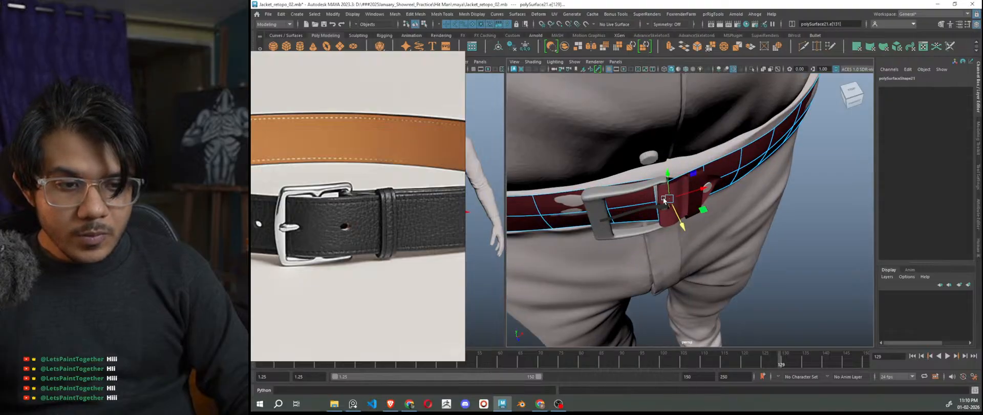
pyautogui.moveTo(651, 217); pyautogui.dragTo(667, 202)
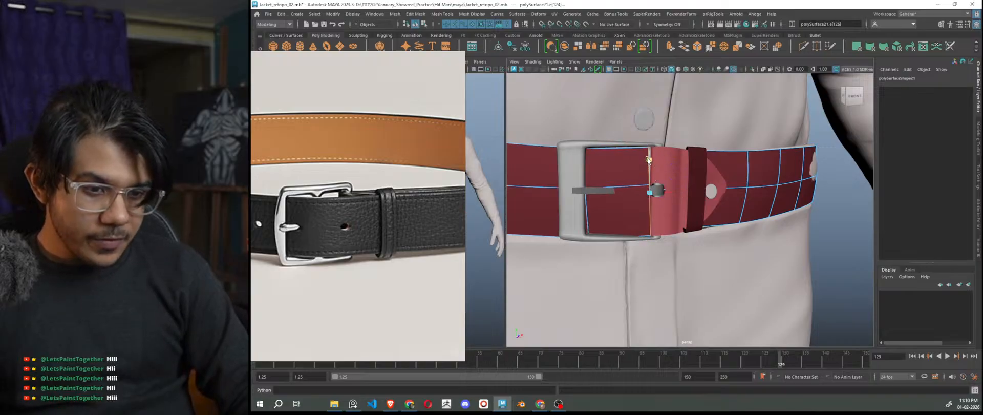
pyautogui.keyDown('alt'); pyautogui.moveTo(666, 197); pyautogui.dragTo(665, 261); pyautogui.keyUp('alt')
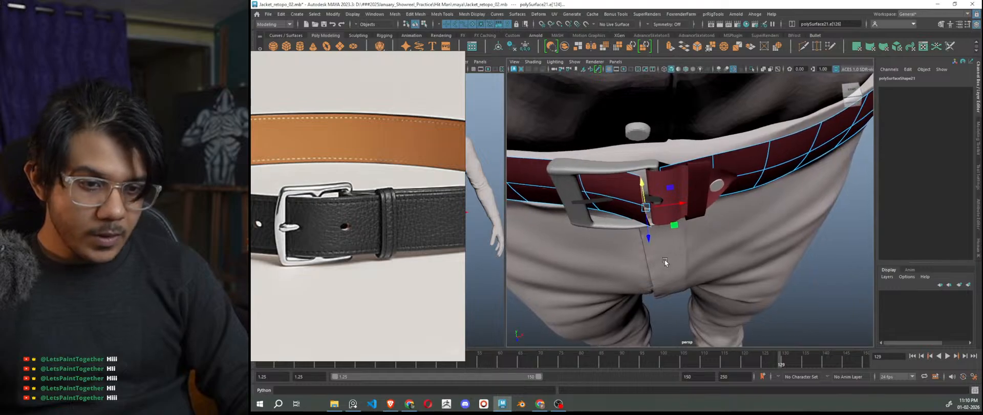
pyautogui.moveTo(675, 206)
pyautogui.keyDown('shift'); pyautogui.mouseDown()
pyautogui.moveTo(711, 201)
pyautogui.moveTo(701, 249)
pyautogui.moveTo(667, 213)
pyautogui.mouseUp(); pyautogui.keyUp('shift')
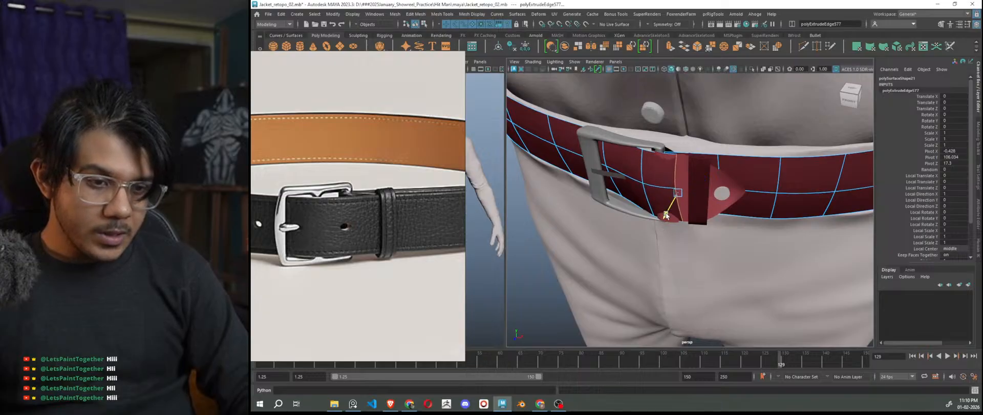
pyautogui.keyDown('alt'); pyautogui.moveTo(667, 217); pyautogui.dragTo(715, 228); pyautogui.keyUp('alt')
# Move individual vertices of the strap section between the buckle and belt loop outward so the strap bulges over the buckle
pyautogui.moveTo(664, 180); pyautogui.dragTo(629, 179, button='right')
pyautogui.click(649, 202)
pyautogui.moveTo(657, 231)
pyautogui.keyDown('alt'); pyautogui.mouseDown()
pyautogui.moveTo(689, 243)
pyautogui.moveTo(676, 233)
pyautogui.mouseUp(); pyautogui.keyUp('alt')
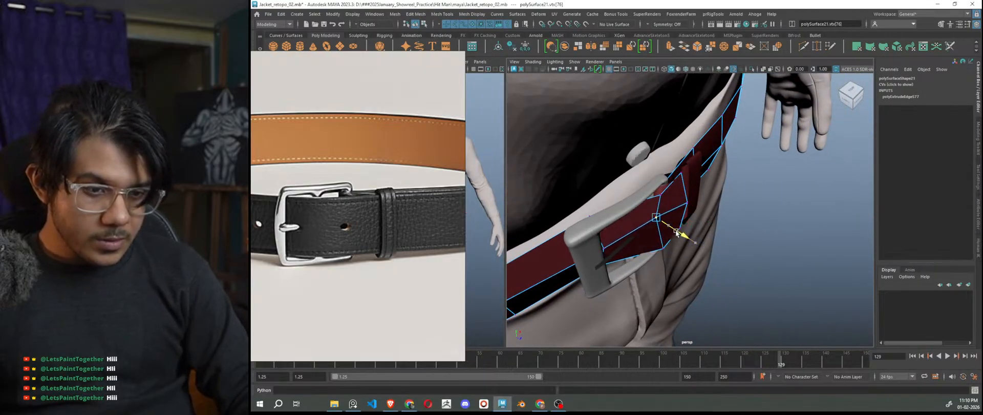
pyautogui.click(663, 194)
pyautogui.keyDown('alt'); pyautogui.moveTo(683, 240); pyautogui.dragTo(711, 254, button='right'); pyautogui.keyUp('alt')
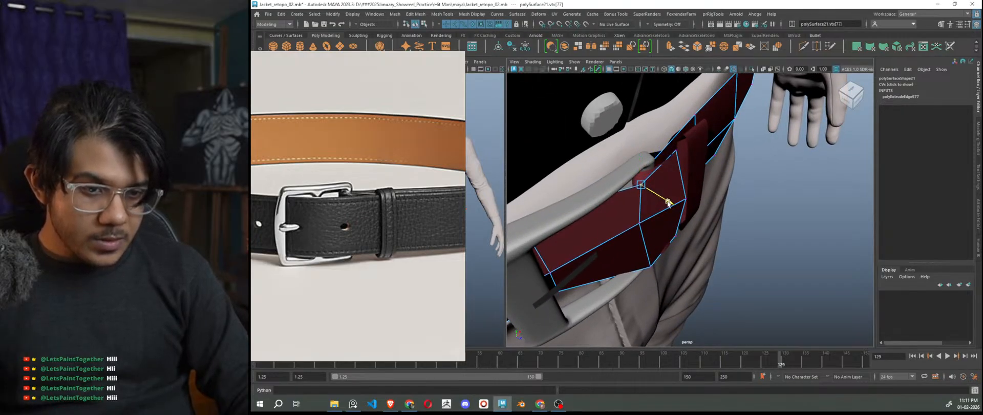
pyautogui.click(641, 224)
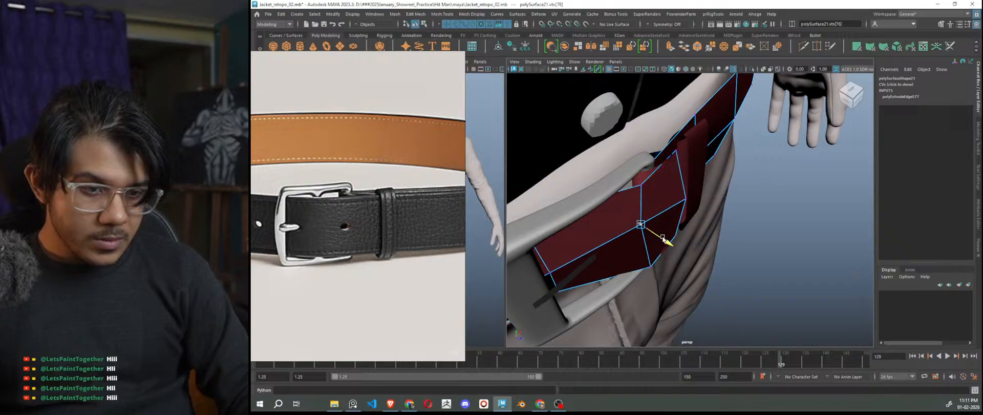
pyautogui.moveTo(665, 241); pyautogui.dragTo(700, 270)
pyautogui.click(673, 240)
pyautogui.click(679, 193)
pyautogui.moveTo(679, 195)
pyautogui.keyDown('alt'); pyautogui.mouseDown()
pyautogui.moveTo(698, 221)
pyautogui.moveTo(671, 206)
pyautogui.mouseUp(); pyautogui.keyUp('alt')
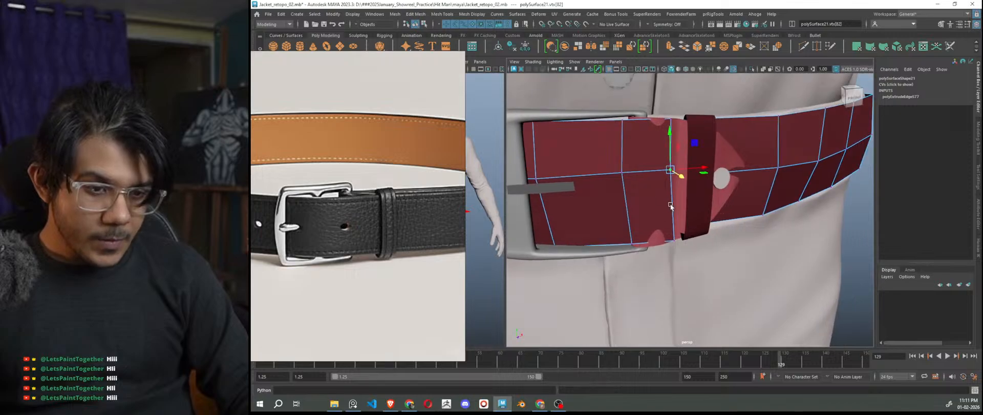
# Extrude the strap's new end edges through the belt loop and past the rivet tip, following the waist curve
pyautogui.moveTo(671, 135); pyautogui.dragTo(672, 131, button='right')
pyautogui.click(675, 204)
pyautogui.keyDown('alt'); pyautogui.moveTo(674, 205); pyautogui.dragTo(688, 219); pyautogui.keyUp('alt')
pyautogui.moveTo(699, 191); pyautogui.dragTo(771, 212)
pyautogui.moveTo(803, 164); pyautogui.dragTo(779, 151)
pyautogui.keyDown('alt'); pyautogui.moveTo(733, 206); pyautogui.dragTo(765, 180); pyautogui.keyUp('alt')
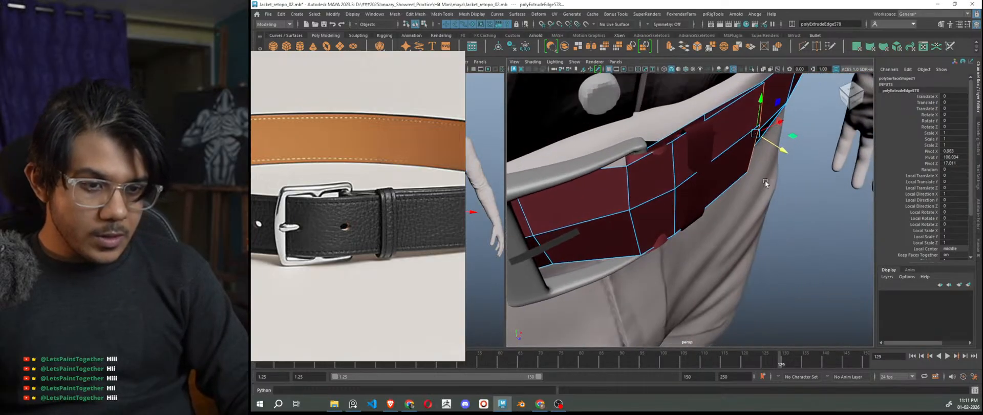
# Adjust the middle vertex of the strap just before the belt loop to even out the surface
pyautogui.click(669, 171)
pyautogui.keyDown('alt'); pyautogui.moveTo(668, 171); pyautogui.dragTo(669, 178); pyautogui.keyUp('alt')
pyautogui.moveTo(669, 178); pyautogui.dragTo(671, 160, button='right')
pyautogui.moveTo(675, 193); pyautogui.dragTo(657, 193, button='right')
pyautogui.click(677, 193)
pyautogui.moveTo(699, 211); pyautogui.dragTo(694, 208)
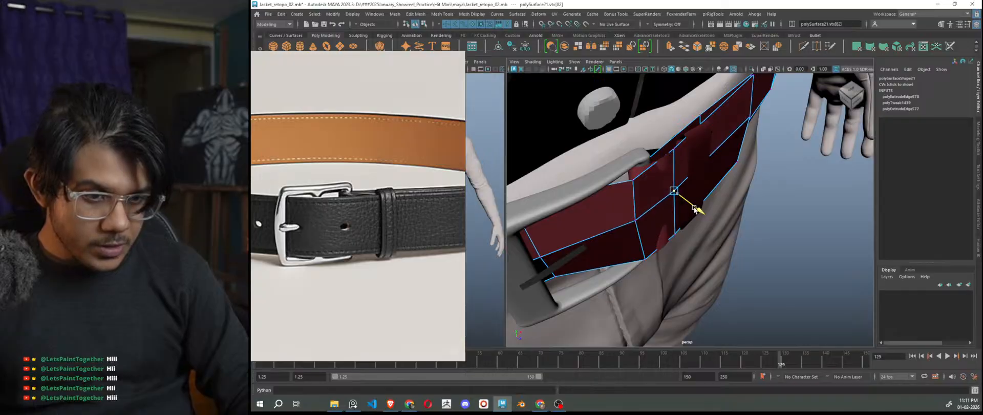
pyautogui.moveTo(700, 210); pyautogui.dragTo(641, 206)
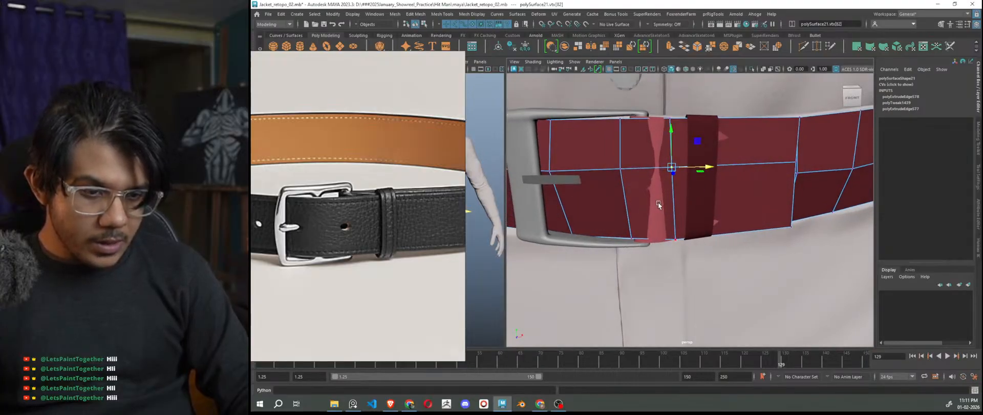
# Insert a vertical edge loop in the strap section between the buckle and the belt loop
pyautogui.keyDown('alt'); pyautogui.moveTo(660, 204); pyautogui.dragTo(677, 223); pyautogui.keyUp('alt')
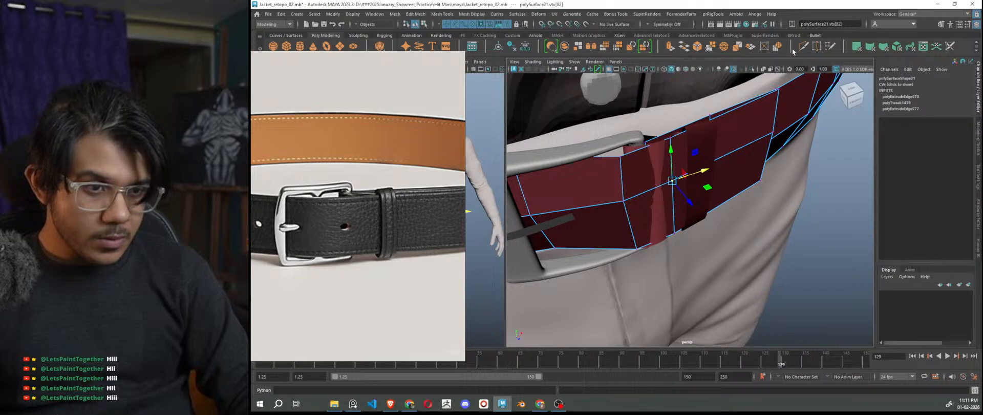
pyautogui.keyDown('ctrl'); pyautogui.click(656, 186); pyautogui.keyUp('ctrl')
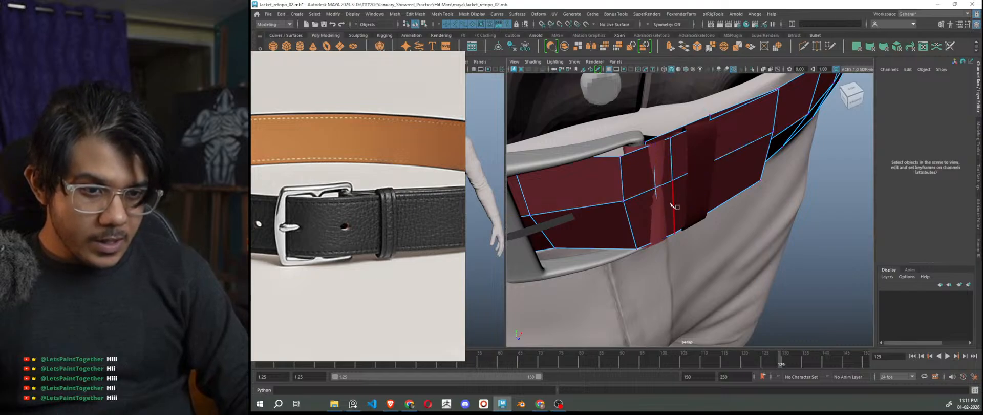
pyautogui.keyDown('alt'); pyautogui.moveTo(665, 221); pyautogui.dragTo(680, 230); pyautogui.keyUp('alt')
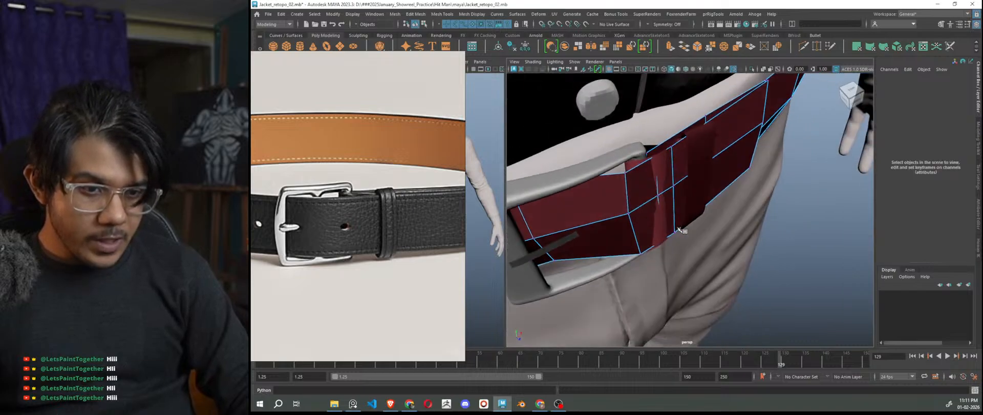
pyautogui.doubleClick(654, 188)
pyautogui.keyDown('shift'); pyautogui.moveTo(655, 178); pyautogui.dragTo(660, 178, button='right'); pyautogui.keyUp('shift')
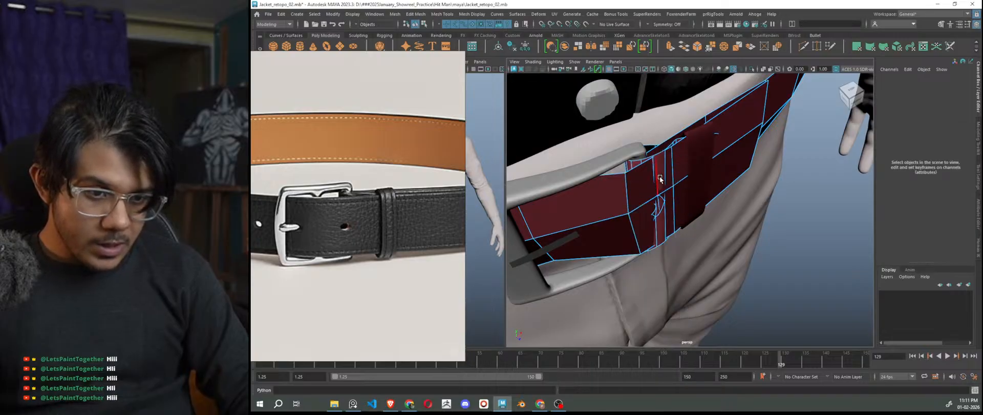
pyautogui.moveTo(836, 162); pyautogui.dragTo(877, 151, button='right')
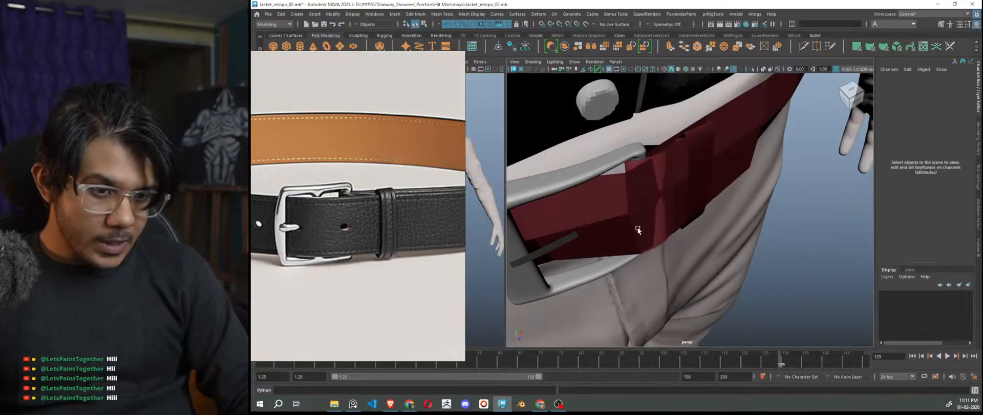
# Select the inserted edge loop beside the buckle and adjust its position to smooth the strap's bend
pyautogui.click(627, 201)
pyautogui.moveTo(628, 182); pyautogui.dragTo(630, 160, button='right')
pyautogui.keyDown('alt'); pyautogui.moveTo(630, 169); pyautogui.dragTo(643, 215); pyautogui.keyUp('alt')
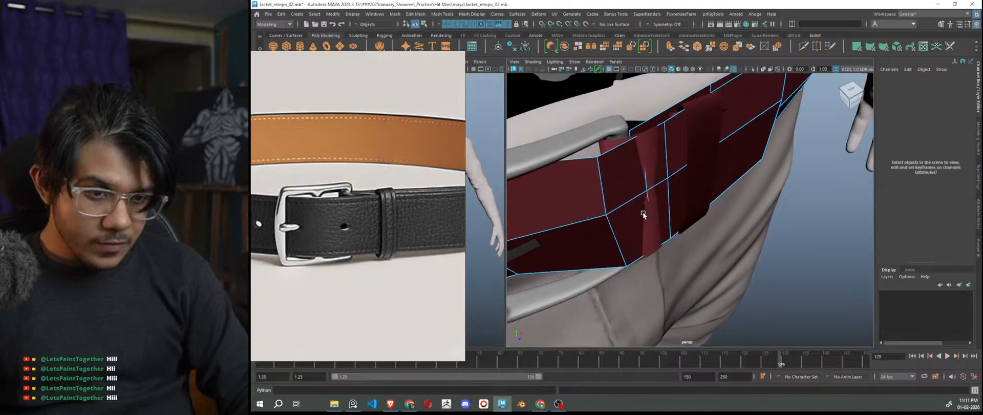
pyautogui.doubleClick(641, 183)
pyautogui.moveTo(659, 240)
pyautogui.keyDown('alt'); pyautogui.mouseDown()
pyautogui.moveTo(674, 235)
pyautogui.moveTo(643, 227)
pyautogui.moveTo(645, 235)
pyautogui.mouseUp(); pyautogui.keyUp('alt')
# Insert a vertical edge loop in the strap beyond the belt loop and slide it under the belt loop with Slide Edge
pyautogui.click(756, 150)
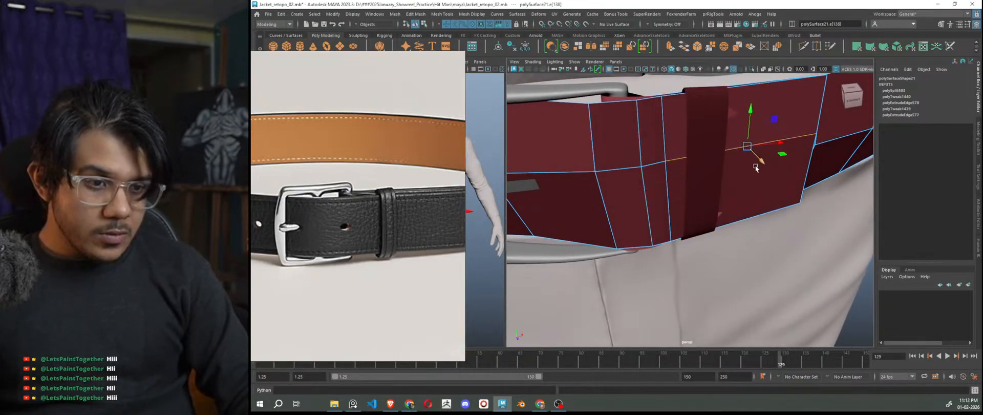
pyautogui.click(741, 146)
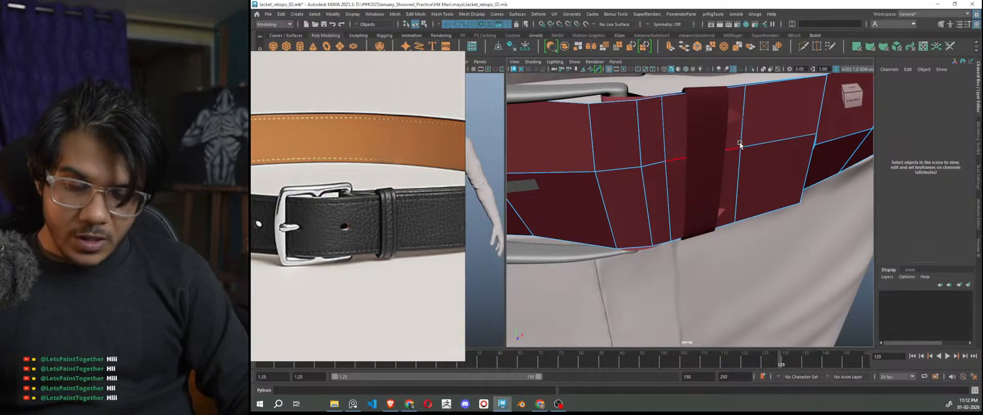
pyautogui.press('w')
pyautogui.click(415, 13)
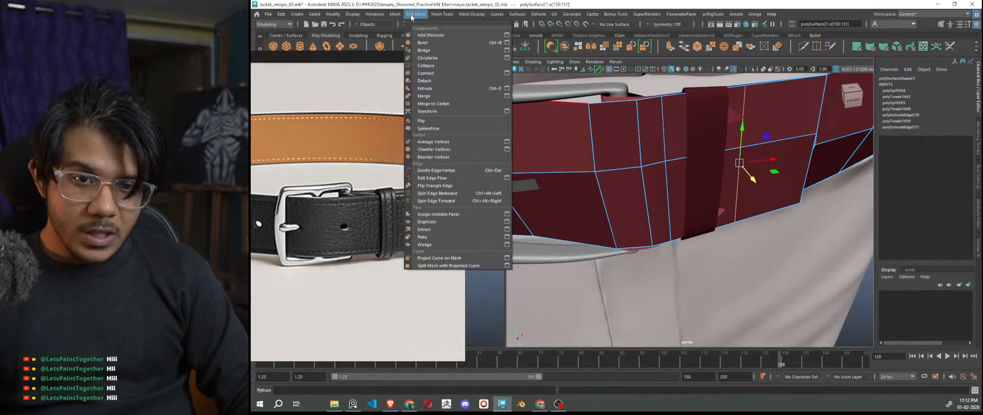
pyautogui.moveTo(442, 16)
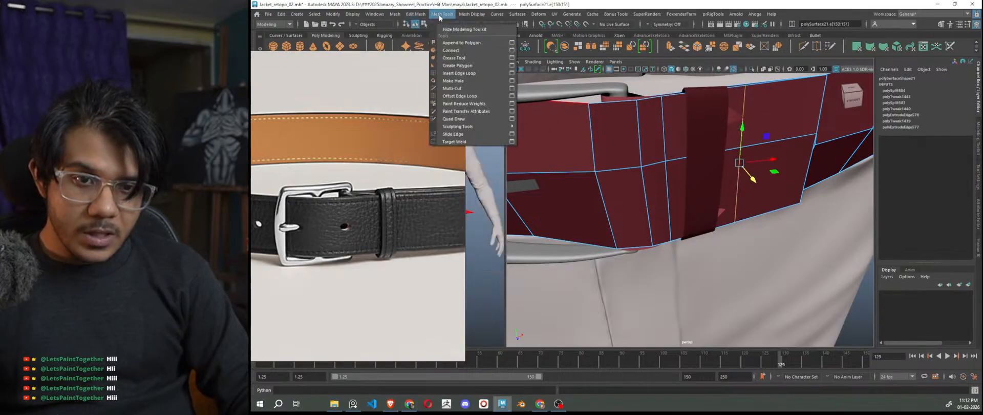
pyautogui.click(464, 133)
pyautogui.moveTo(862, 309); pyautogui.dragTo(848, 311, button='middle')
pyautogui.press('w')
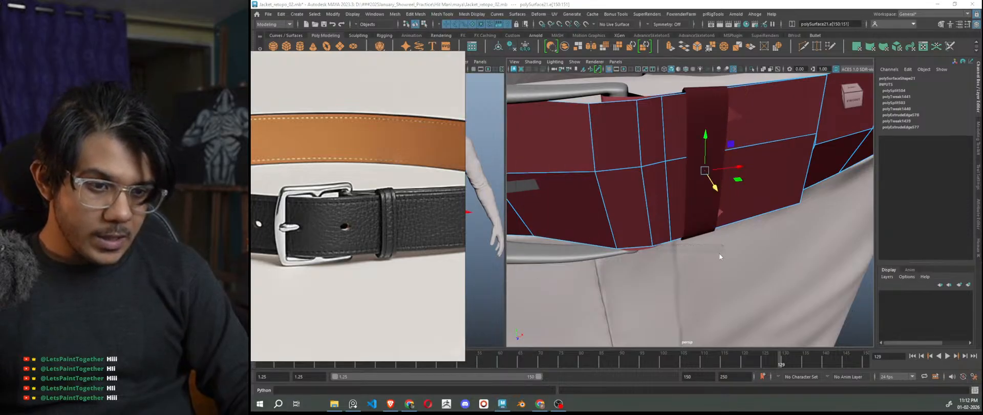
# Adjust the depth of the edge loop beneath the belt loop, and reselect the strap in object mode
pyautogui.keyDown('alt'); pyautogui.moveTo(715, 253); pyautogui.dragTo(735, 263); pyautogui.keyUp('alt')
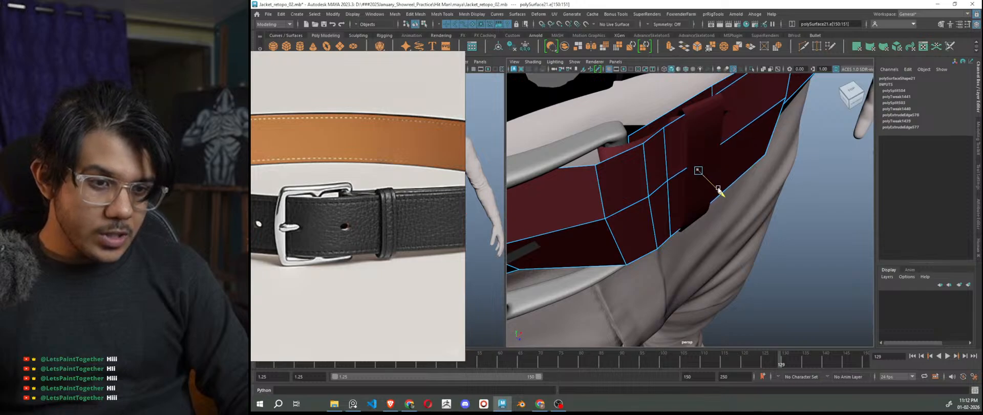
pyautogui.keyDown('alt'); pyautogui.moveTo(721, 193); pyautogui.dragTo(719, 236); pyautogui.keyUp('alt')
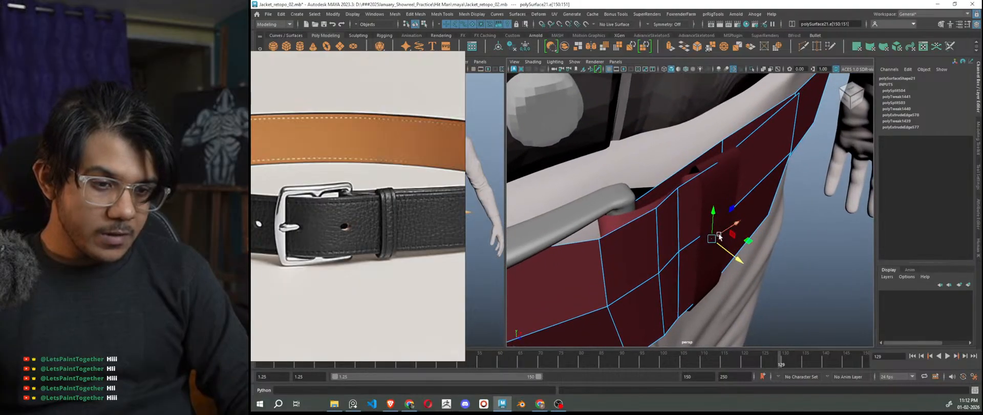
pyautogui.scroll(2, 719, 236)
pyautogui.click(733, 178)
pyautogui.moveTo(818, 189); pyautogui.dragTo(842, 173, button='right')
pyautogui.click(836, 206)
pyautogui.click(686, 232)
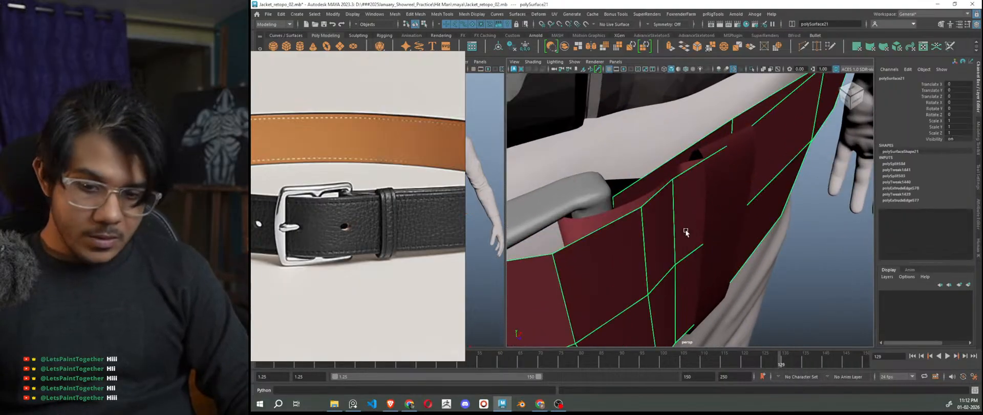
# Nudge an edge beside the belt loop slightly and return to object mode
pyautogui.click(735, 205)
pyautogui.moveTo(735, 167); pyautogui.dragTo(734, 151, button='right')
pyautogui.click(751, 183)
pyautogui.moveTo(761, 147); pyautogui.dragTo(766, 146)
pyautogui.moveTo(728, 159); pyautogui.dragTo(758, 143, button='right')
pyautogui.click(829, 233)
# Enter vertex mode on the short flap behind the strap and push its vertex poking through the strap back inward
pyautogui.keyDown('alt'); pyautogui.moveTo(830, 232); pyautogui.dragTo(804, 275, button='right'); pyautogui.keyUp('alt')
pyautogui.keyDown('alt'); pyautogui.moveTo(804, 275); pyautogui.dragTo(682, 181); pyautogui.keyUp('alt')
pyautogui.click(678, 173)
pyautogui.rightClick(682, 178)
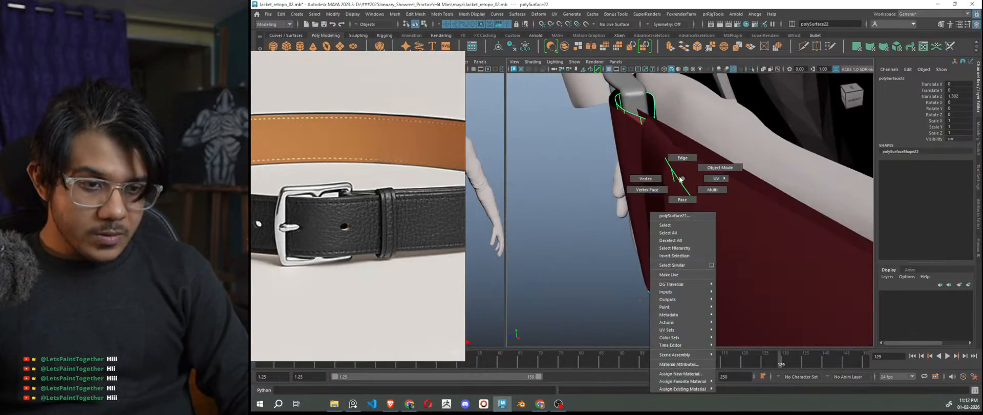
pyautogui.click(652, 179)
pyautogui.rightClick(481, 170)
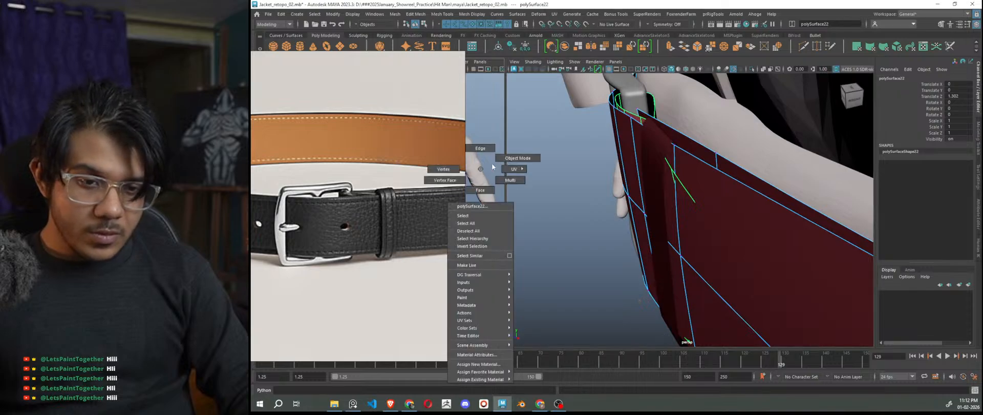
pyautogui.click(521, 165)
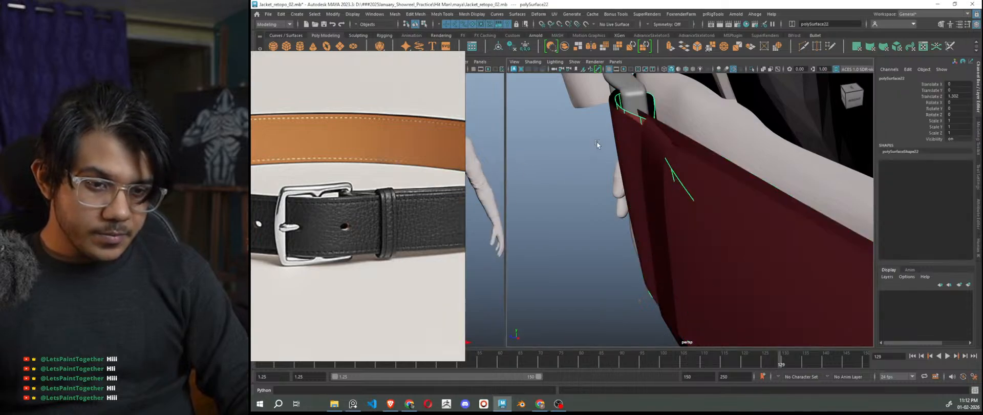
pyautogui.moveTo(571, 138); pyautogui.dragTo(562, 137, button='right')
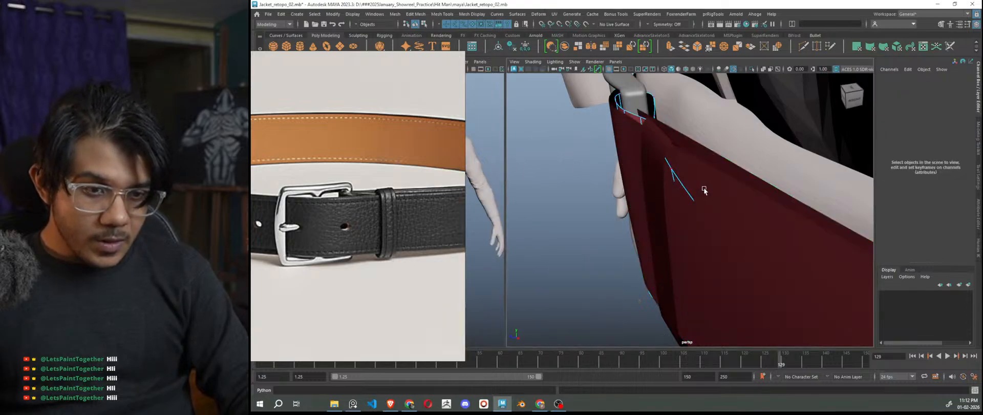
pyautogui.click(671, 170)
pyautogui.keyDown('alt'); pyautogui.moveTo(672, 238); pyautogui.dragTo(679, 256); pyautogui.keyUp('alt')
pyautogui.moveTo(623, 153); pyautogui.dragTo(627, 152)
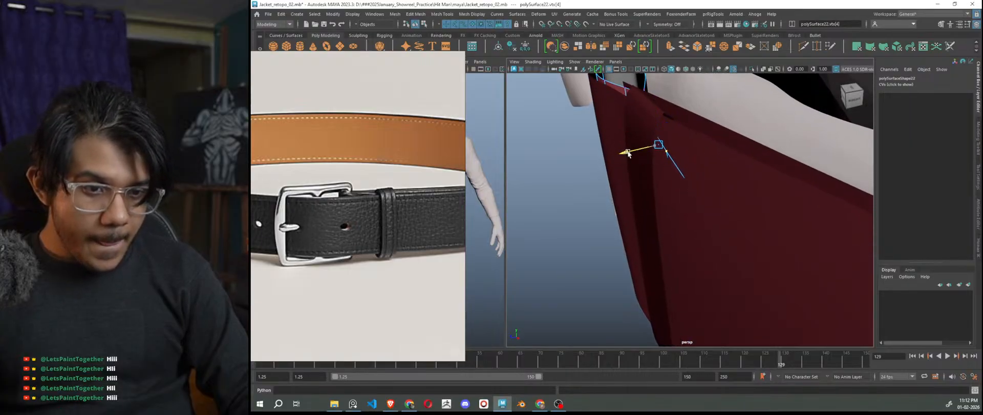
# Adjust the flap's lower vertex where it pokes through the underside of the strap, and return to object mode
pyautogui.scroll(-5, 636, 157)
pyautogui.keyDown('alt'); pyautogui.moveTo(653, 263); pyautogui.dragTo(678, 226); pyautogui.keyUp('alt')
pyautogui.scroll(5, 678, 226)
pyautogui.keyDown('alt'); pyautogui.moveTo(722, 307); pyautogui.dragTo(713, 235, button='middle'); pyautogui.keyUp('alt')
pyautogui.keyDown('alt'); pyautogui.moveTo(712, 233); pyautogui.dragTo(655, 198); pyautogui.keyUp('alt')
pyautogui.click(652, 199)
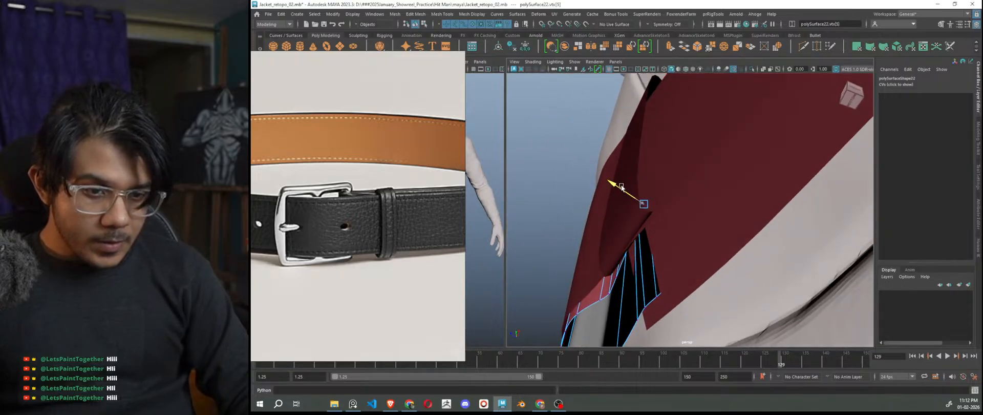
pyautogui.moveTo(568, 139); pyautogui.dragTo(600, 131, button='right')
pyautogui.click(593, 134)
# Isolate the Belt group in the perspective view after comparing the belt with the reference image
pyautogui.keyDown('alt'); pyautogui.moveTo(662, 224); pyautogui.dragTo(744, 229); pyautogui.keyUp('alt')
pyautogui.scroll(-7, 759, 248)
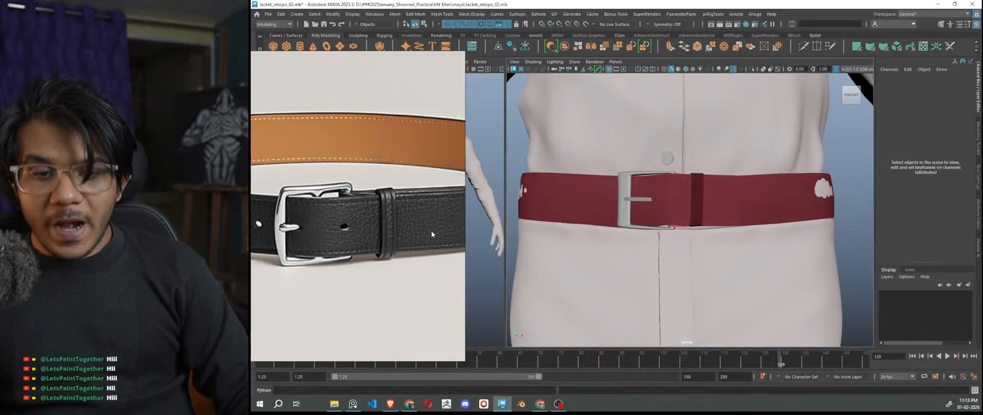
pyautogui.scroll(-5, 387, 242)
pyautogui.scroll(-5, 713, 221)
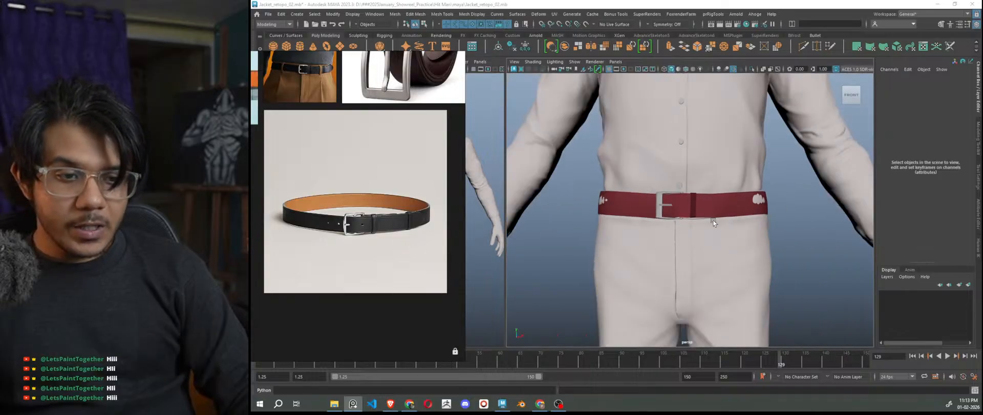
pyautogui.moveTo(387, 210); pyautogui.dragTo(356, 0, button='right')
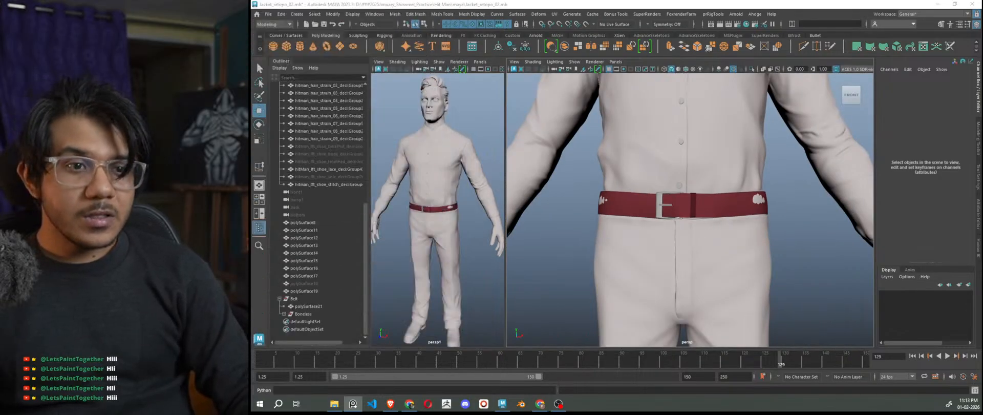
pyautogui.click(294, 298)
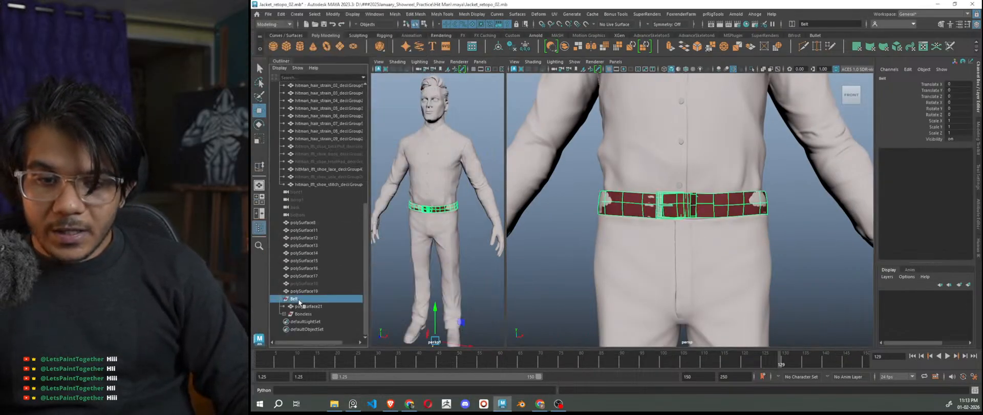
pyautogui.scroll(-3, 660, 244)
pyautogui.hotkey('ctrl', '1')
pyautogui.click(743, 247)
# Reposition the vertices of the flap around the stud on the inside of the belt
pyautogui.keyDown('alt'); pyautogui.moveTo(678, 255); pyautogui.dragTo(671, 174); pyautogui.keyUp('alt')
pyautogui.scroll(8, 696, 234)
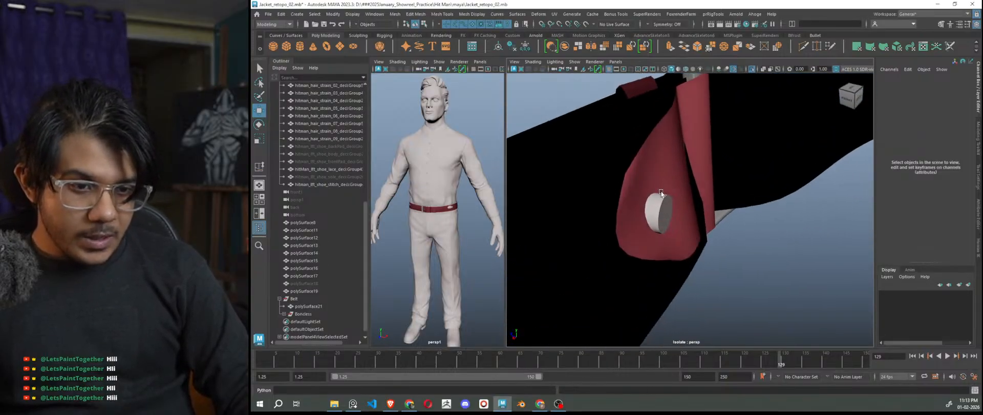
pyautogui.click(653, 152)
pyautogui.rightClick(653, 152)
pyautogui.click(686, 261)
pyautogui.keyDown('alt'); pyautogui.moveTo(687, 261); pyautogui.dragTo(730, 281); pyautogui.keyUp('alt')
pyautogui.keyDown('alt'); pyautogui.moveTo(731, 280); pyautogui.dragTo(753, 202, button='middle'); pyautogui.keyUp('alt')
pyautogui.moveTo(699, 203); pyautogui.dragTo(699, 157)
pyautogui.keyDown('alt'); pyautogui.moveTo(701, 163); pyautogui.dragTo(673, 189); pyautogui.keyUp('alt')
pyautogui.keyDown('alt'); pyautogui.moveTo(684, 194); pyautogui.dragTo(699, 171); pyautogui.keyUp('alt')
pyautogui.click(722, 188)
pyautogui.click(679, 139)
pyautogui.moveTo(658, 134); pyautogui.dragTo(645, 134)
pyautogui.keyDown('alt'); pyautogui.moveTo(678, 163); pyautogui.dragTo(661, 172); pyautogui.keyUp('alt')
pyautogui.click(701, 174)
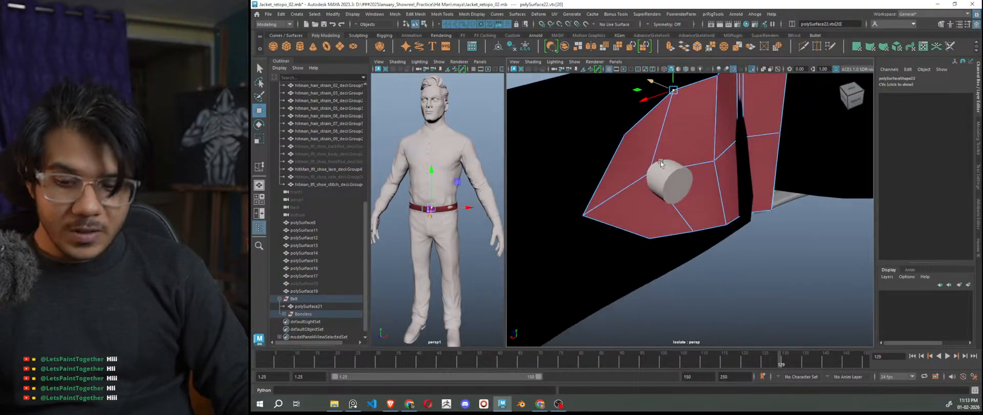
# Show the stud flap in smooth preview, leave vertex mode and select the belt strap
pyautogui.press('3')
pyautogui.keyDown('alt'); pyautogui.moveTo(661, 172); pyautogui.dragTo(655, 123, button='right'); pyautogui.keyUp('alt')
pyautogui.click(659, 153)
pyautogui.keyDown('alt'); pyautogui.moveTo(660, 156); pyautogui.dragTo(729, 193); pyautogui.keyUp('alt')
pyautogui.click(728, 193)
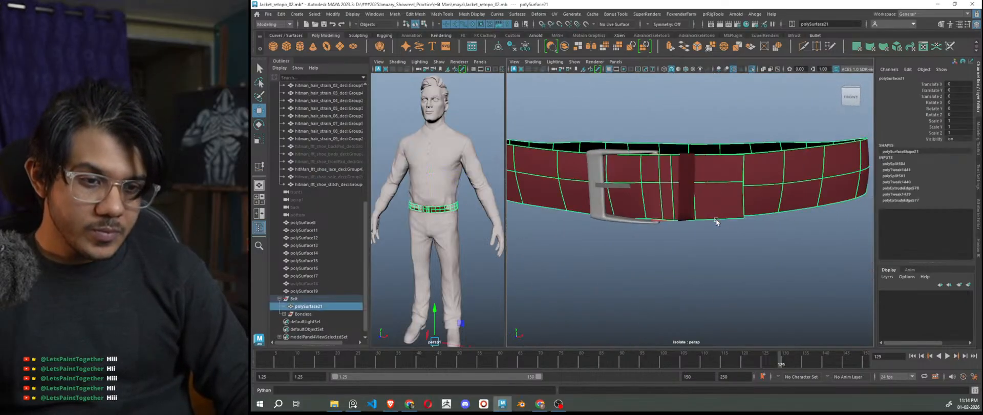
# Display the isolated belt with wireframe on shaded and the default material
pyautogui.keyDown('alt'); pyautogui.moveTo(716, 218); pyautogui.dragTo(713, 267, button='right'); pyautogui.keyUp('alt')
pyautogui.click(714, 268)
pyautogui.moveTo(714, 268)
pyautogui.keyDown('alt'); pyautogui.mouseDown()
pyautogui.moveTo(739, 299)
pyautogui.moveTo(732, 269)
pyautogui.moveTo(701, 284)
pyautogui.moveTo(731, 269)
pyautogui.moveTo(711, 272)
pyautogui.mouseUp(); pyautogui.keyUp('alt')
pyautogui.hotkey('alt', '5')
pyautogui.press('f')
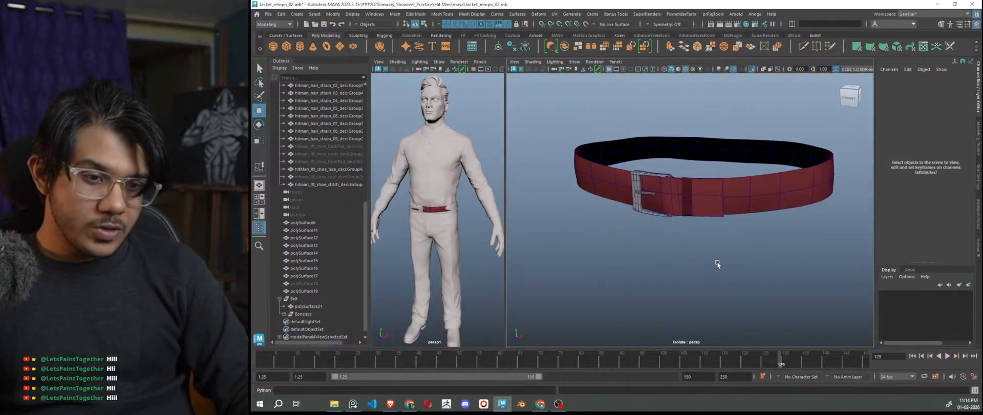
pyautogui.click(533, 62)
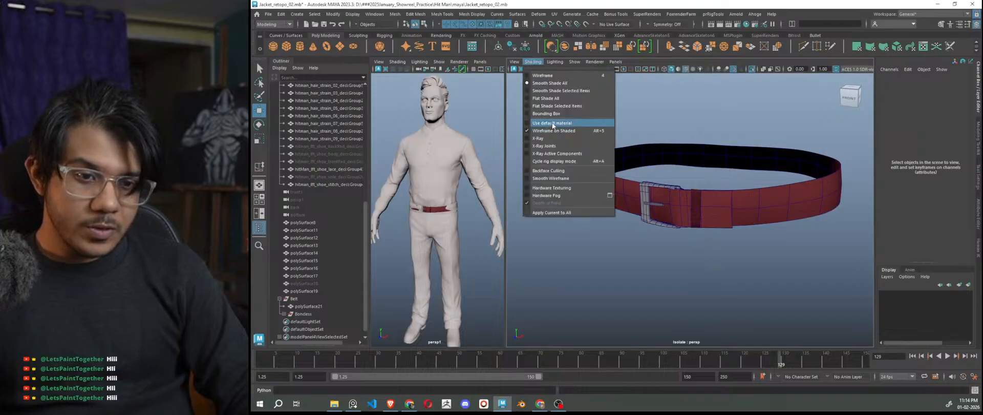
pyautogui.click(550, 128)
# Adjust the corner vertices at the strap's end beside the buckle in vertex mode, and return to object mode
pyautogui.moveTo(650, 247)
pyautogui.keyDown('alt'); pyautogui.mouseDown()
pyautogui.moveTo(686, 247)
pyautogui.moveTo(661, 266)
pyautogui.moveTo(516, 245)
pyautogui.moveTo(528, 204)
pyautogui.moveTo(520, 168)
pyautogui.moveTo(665, 197)
pyautogui.moveTo(661, 189)
pyautogui.mouseUp(); pyautogui.keyUp('alt')
pyautogui.scroll(5, 664, 247)
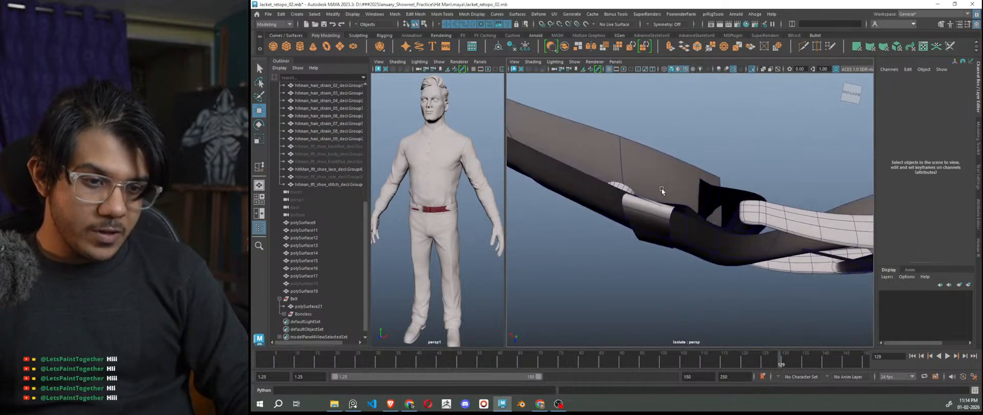
pyautogui.click(674, 172)
pyautogui.moveTo(749, 130); pyautogui.dragTo(726, 129, button='right')
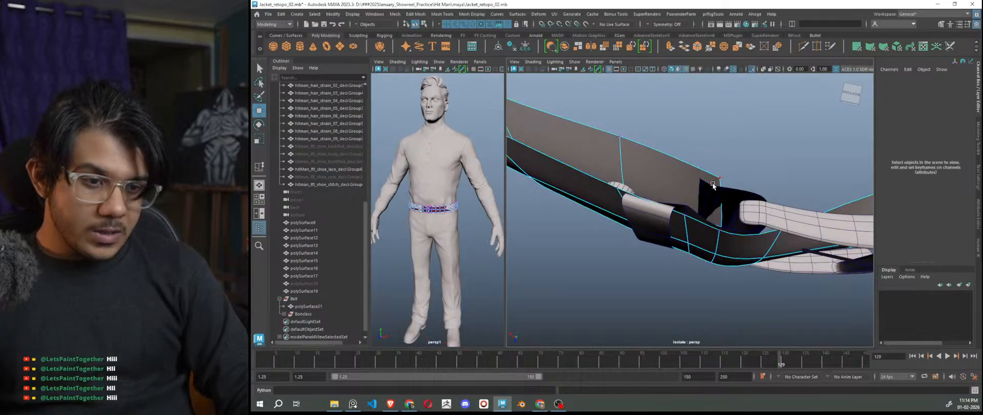
pyautogui.click(720, 179)
pyautogui.keyDown('alt'); pyautogui.moveTo(737, 189); pyautogui.dragTo(670, 231); pyautogui.keyUp('alt')
pyautogui.click(720, 218)
pyautogui.click(688, 128)
pyautogui.moveTo(661, 137); pyautogui.dragTo(824, 73)
pyautogui.click(711, 168)
pyautogui.moveTo(764, 133); pyautogui.dragTo(776, 122, button='right')
pyautogui.click(776, 122)
pyautogui.keyDown('alt'); pyautogui.moveTo(770, 154); pyautogui.dragTo(744, 180); pyautogui.keyUp('alt')
pyautogui.click(755, 211)
pyautogui.keyDown('alt'); pyautogui.moveTo(763, 242); pyautogui.dragTo(707, 271); pyautogui.keyUp('alt')
pyautogui.keyDown('alt'); pyautogui.moveTo(745, 299); pyautogui.dragTo(691, 211, button='middle'); pyautogui.keyUp('alt')
pyautogui.keyDown('alt'); pyautogui.moveTo(678, 177); pyautogui.dragTo(659, 152, button='middle'); pyautogui.keyUp('alt')
pyautogui.keyDown('alt'); pyautogui.moveTo(655, 195); pyautogui.dragTo(667, 195); pyautogui.keyUp('alt')
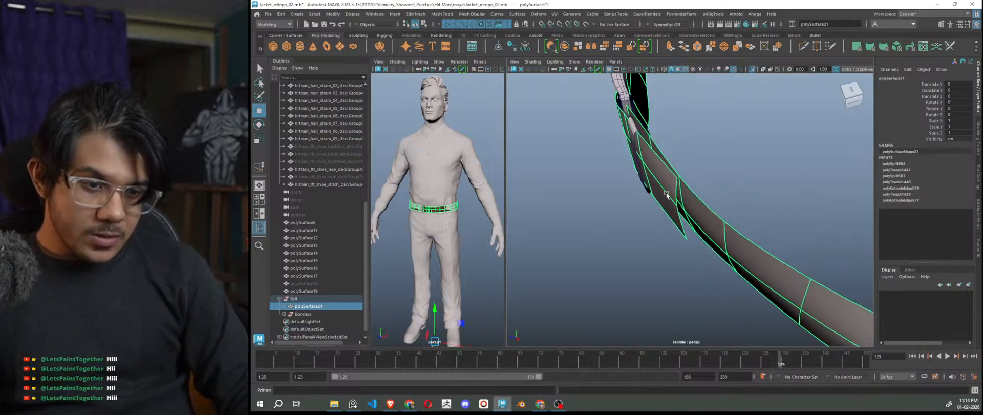
pyautogui.keyDown('alt'); pyautogui.moveTo(694, 250); pyautogui.dragTo(698, 161); pyautogui.keyUp('alt')
pyautogui.moveTo(699, 161); pyautogui.dragTo(702, 145, button='right')
pyautogui.click(703, 145)
pyautogui.keyDown('shift'); pyautogui.click(712, 199); pyautogui.keyUp('shift')
pyautogui.scroll(-5, 714, 240)
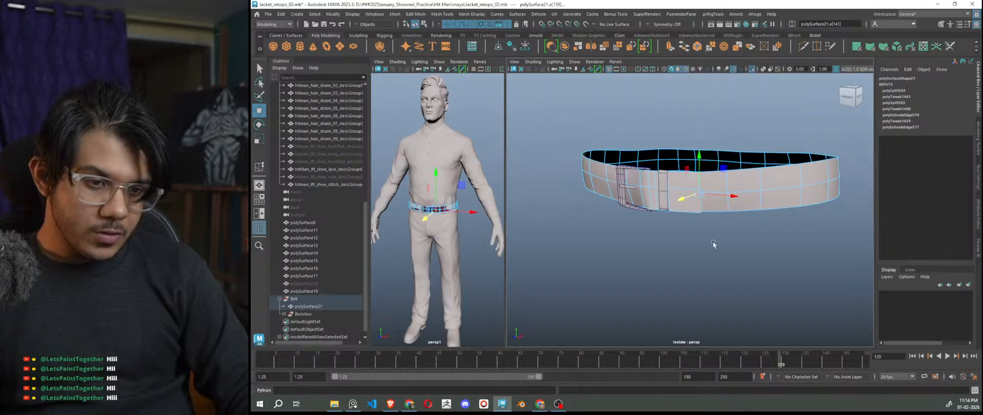
pyautogui.keyDown('alt'); pyautogui.moveTo(713, 242); pyautogui.dragTo(721, 268); pyautogui.keyUp('alt')
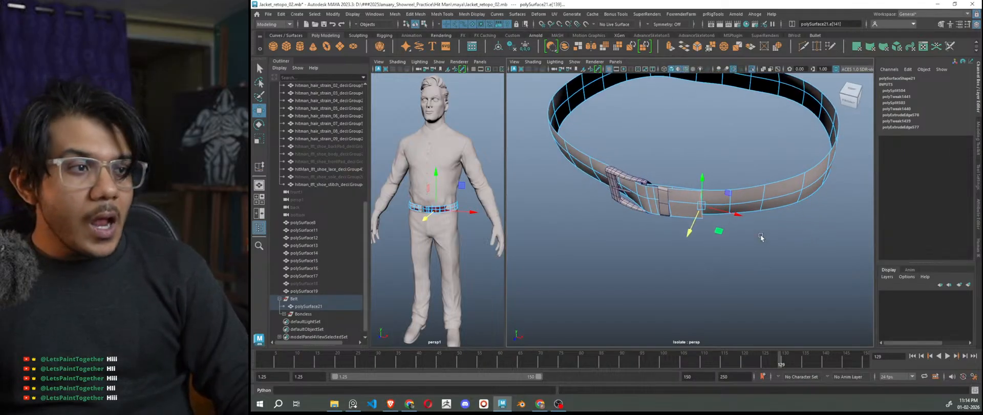
pyautogui.moveTo(734, 171); pyautogui.dragTo(748, 136, button='right')
pyautogui.click(754, 285)
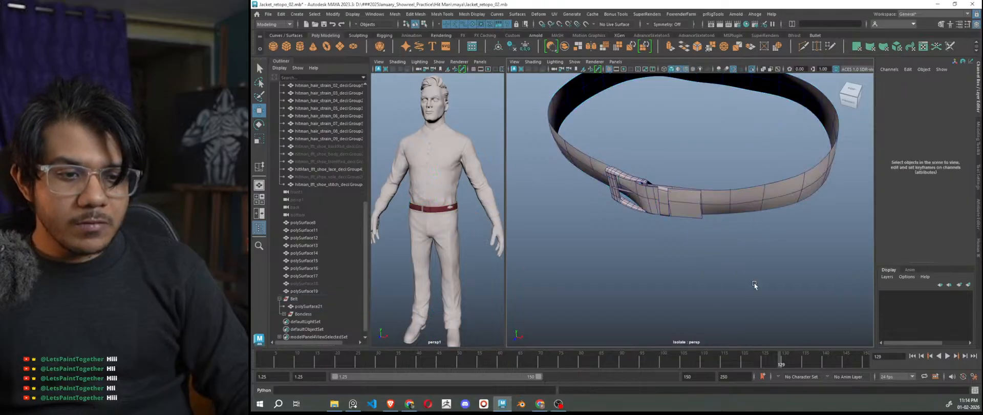
# Turn off the default material display and delete the belt strap's construction history
pyautogui.scroll(-5, 754, 283)
pyautogui.keyDown('alt'); pyautogui.moveTo(755, 283); pyautogui.dragTo(747, 255); pyautogui.keyUp('alt')
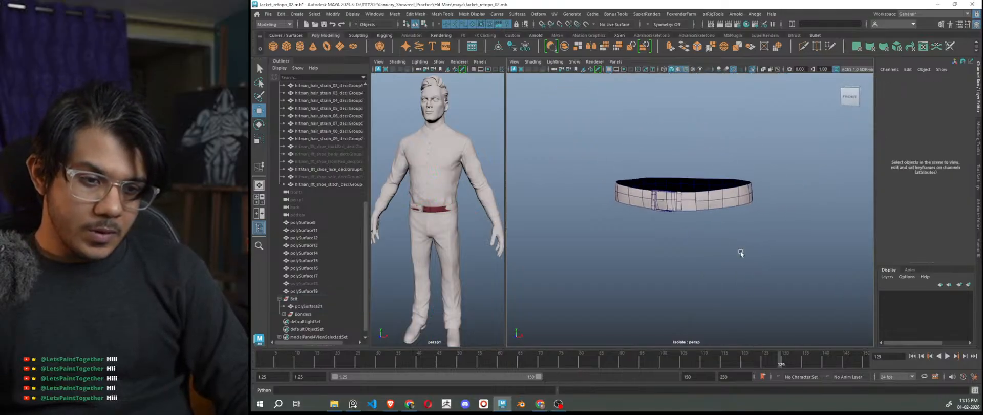
pyautogui.scroll(4, 746, 255)
pyautogui.click(529, 64)
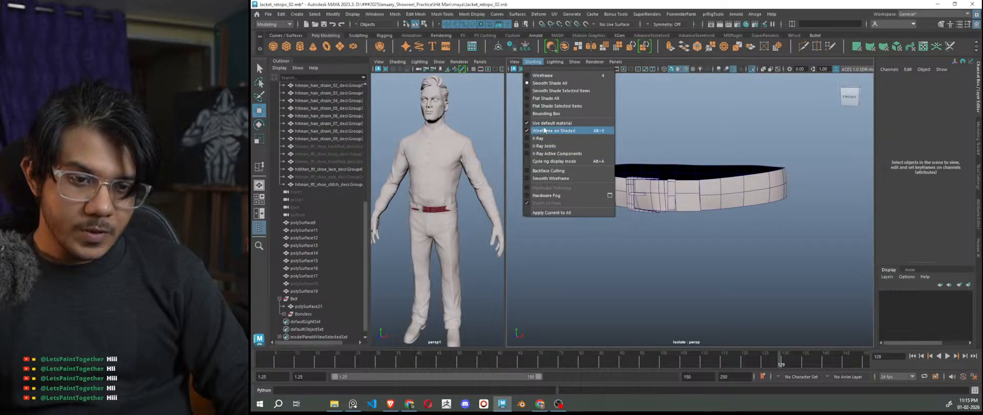
pyautogui.click(544, 130)
pyautogui.moveTo(727, 277)
pyautogui.keyDown('alt'); pyautogui.mouseDown()
pyautogui.moveTo(726, 293)
pyautogui.moveTo(719, 258)
pyautogui.mouseUp(); pyautogui.keyUp('alt')
pyautogui.scroll(5, 719, 258)
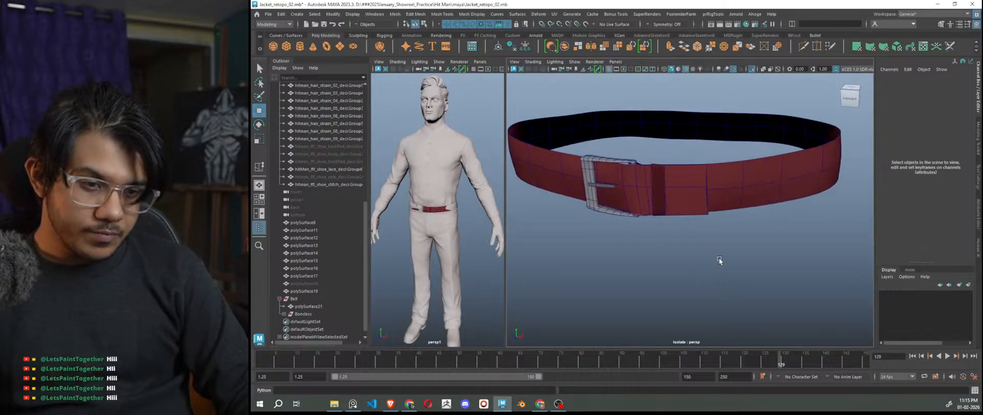
pyautogui.click(754, 183)
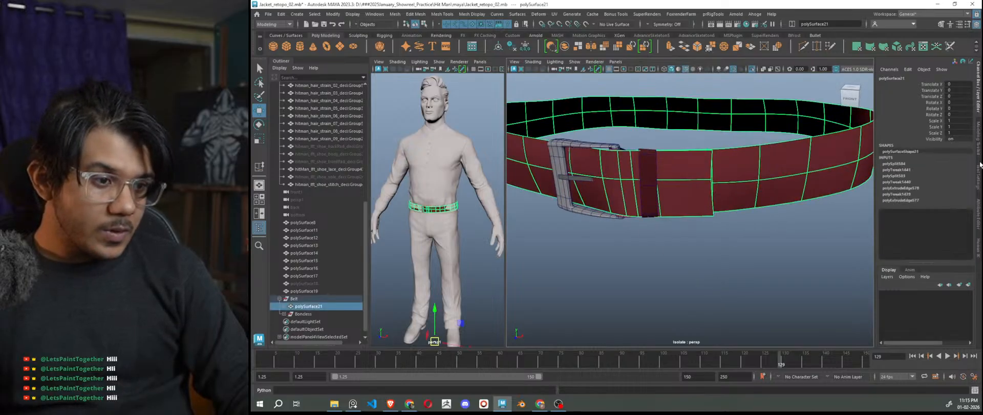
pyautogui.click(511, 48)
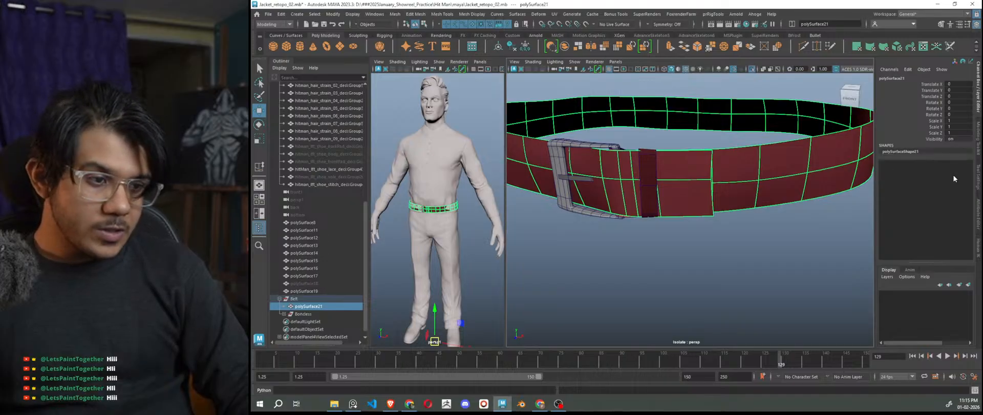
# Change the strap's lambert4 colour to a pale dusty pink with saturation 0.295 and value 0.744
pyautogui.click(979, 205)
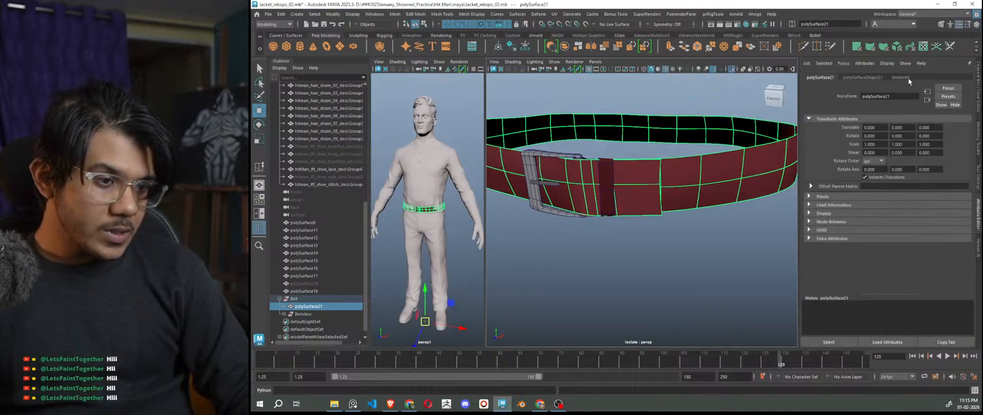
pyautogui.click(900, 78)
pyautogui.moveTo(910, 163); pyautogui.dragTo(936, 166)
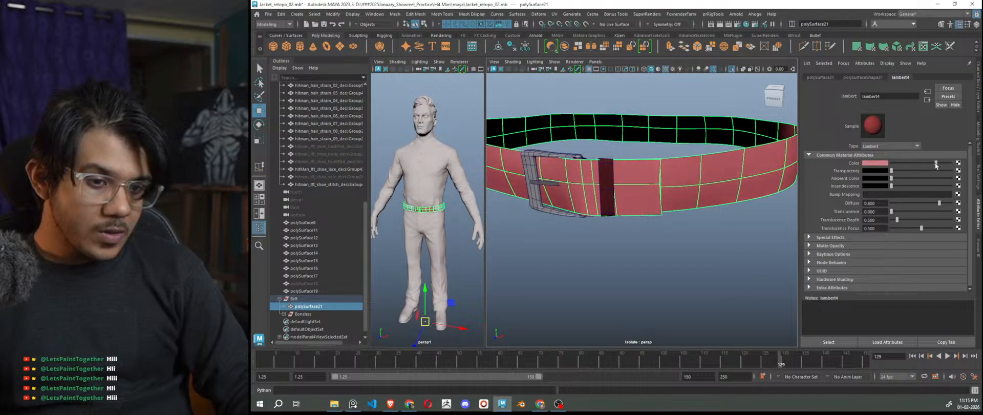
pyautogui.click(884, 164)
pyautogui.moveTo(879, 219); pyautogui.dragTo(865, 220)
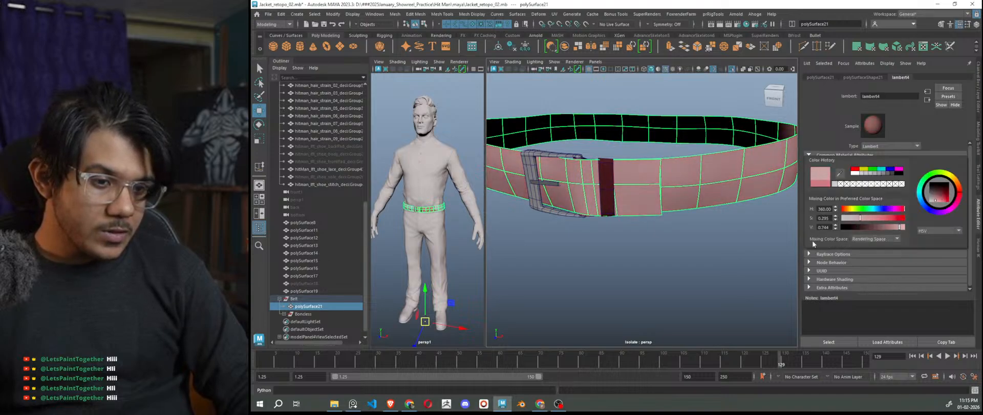
pyautogui.click(693, 247)
# Lighten the belt loop's lambert6 colour to a muted greyish pink, and deselect the loop in object mode
pyautogui.moveTo(693, 247)
pyautogui.keyDown('alt'); pyautogui.mouseDown()
pyautogui.moveTo(675, 277)
pyautogui.moveTo(636, 284)
pyautogui.moveTo(536, 256)
pyautogui.moveTo(695, 256)
pyautogui.mouseUp(); pyautogui.keyUp('alt')
pyautogui.scroll(3, 644, 231)
pyautogui.click(599, 193)
pyautogui.click(693, 253)
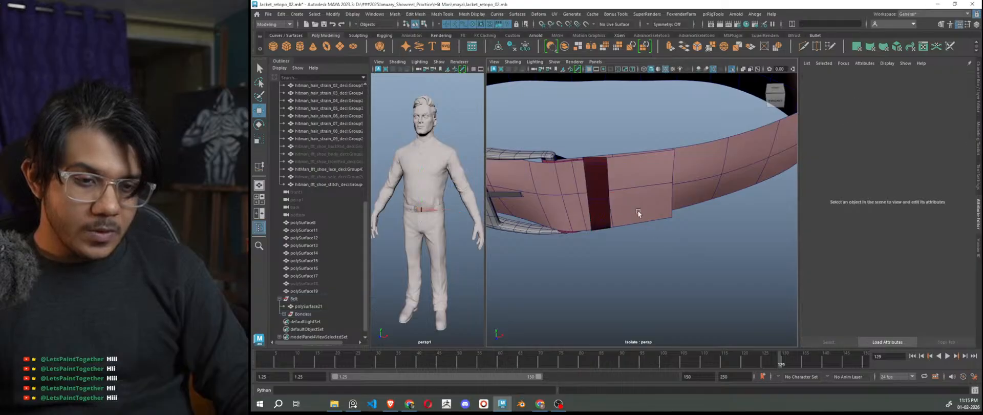
pyautogui.click(599, 183)
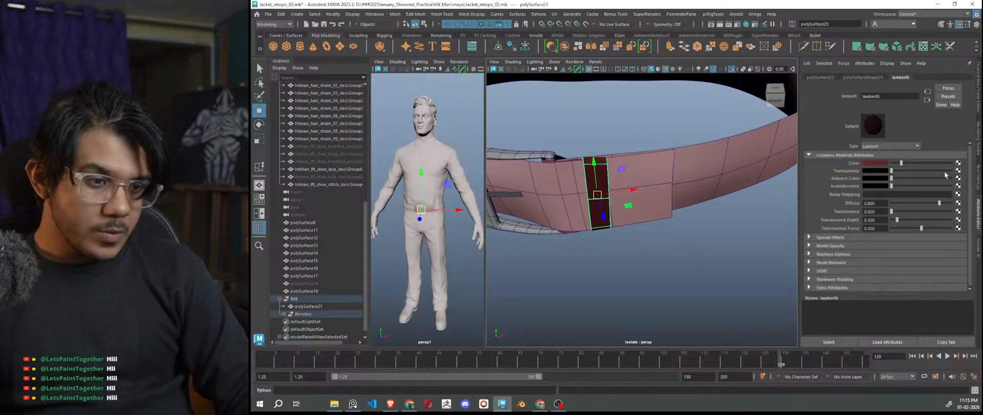
pyautogui.click(876, 163)
pyautogui.moveTo(865, 227)
pyautogui.mouseDown()
pyautogui.moveTo(851, 229)
pyautogui.moveTo(882, 234)
pyautogui.mouseUp()
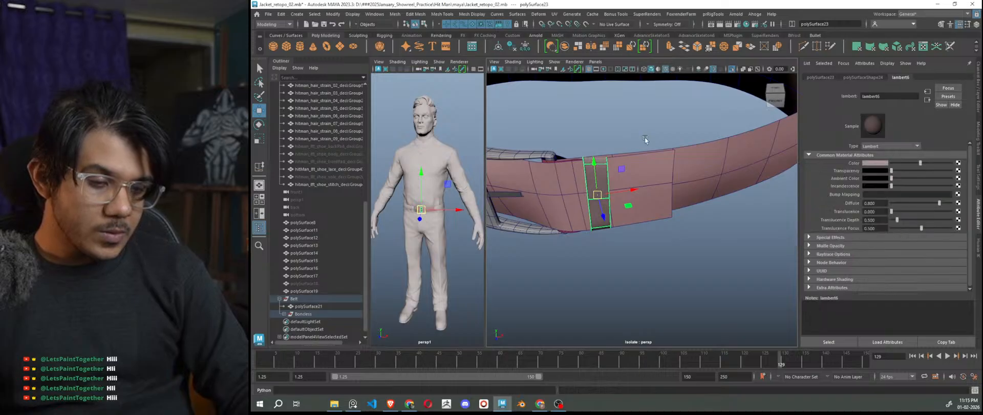
pyautogui.rightClick(625, 118)
pyautogui.moveTo(631, 118); pyautogui.dragTo(663, 107, button='right')
pyautogui.click(661, 114)
# Move the strap's middle-row vertex beyond the buckle prong slightly upward in vertex mode
pyautogui.scroll(-5, 688, 259)
pyautogui.keyDown('alt'); pyautogui.moveTo(688, 260); pyautogui.dragTo(717, 254); pyautogui.keyUp('alt')
pyautogui.scroll(5, 679, 235)
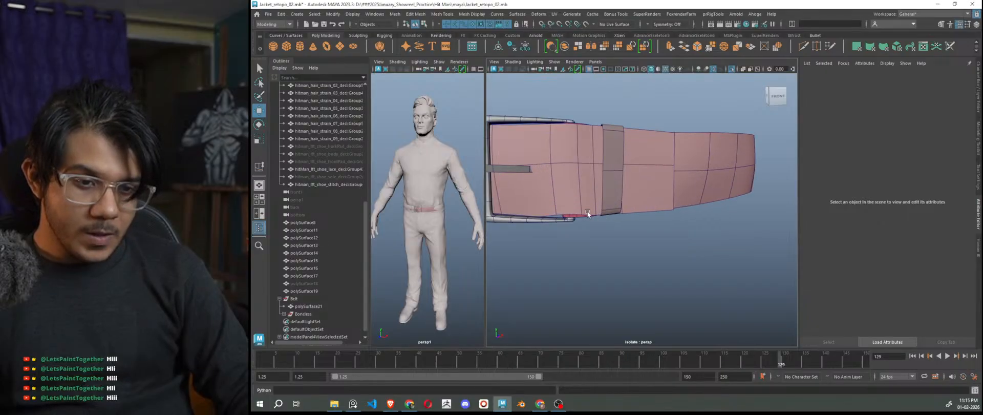
pyautogui.scroll(3, 678, 236)
pyautogui.click(661, 215)
pyautogui.scroll(5, 663, 213)
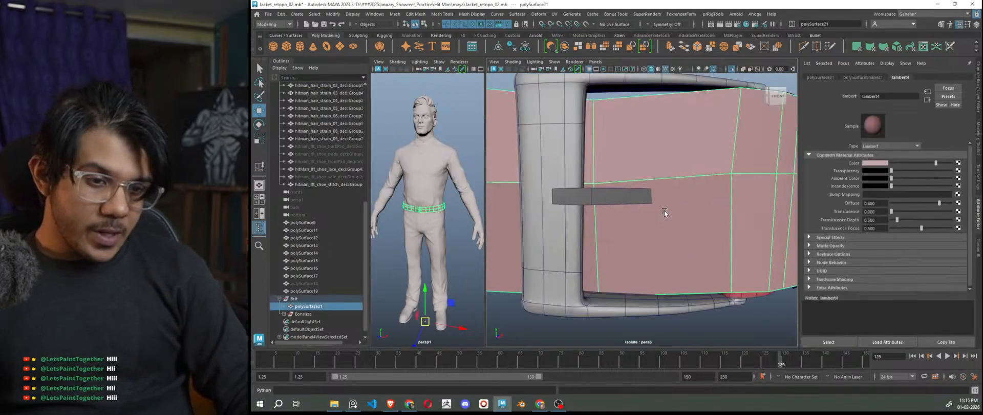
pyautogui.keyDown('alt'); pyautogui.moveTo(704, 193); pyautogui.dragTo(703, 178); pyautogui.keyUp('alt')
pyautogui.moveTo(703, 179); pyautogui.dragTo(652, 172, button='right')
pyautogui.click(700, 203)
pyautogui.moveTo(699, 202)
pyautogui.mouseDown()
pyautogui.moveTo(701, 174)
pyautogui.moveTo(699, 186)
pyautogui.mouseUp()
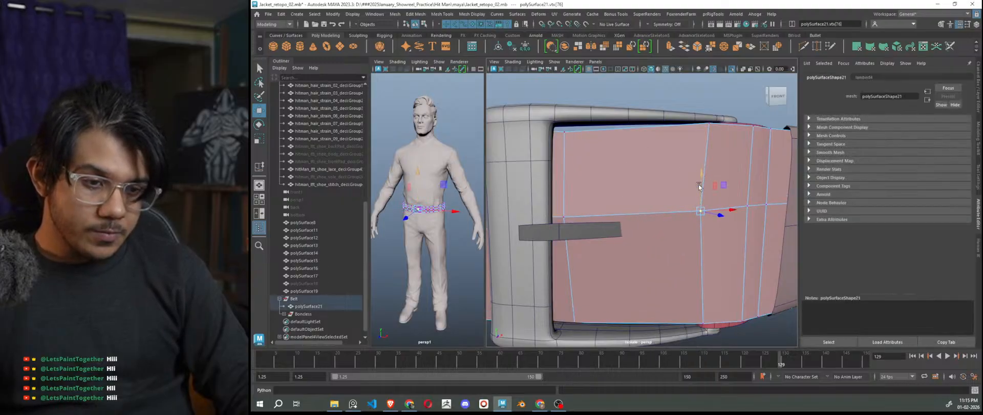
# Insert a vertical edge loop through the strap near the prong's end and move its middle vertex onto the prong tip
pyautogui.click(804, 47)
pyautogui.click(625, 214)
pyautogui.press('w')
pyautogui.click(627, 214)
pyautogui.moveTo(629, 190); pyautogui.dragTo(626, 198)
pyautogui.moveTo(660, 228); pyautogui.dragTo(663, 227)
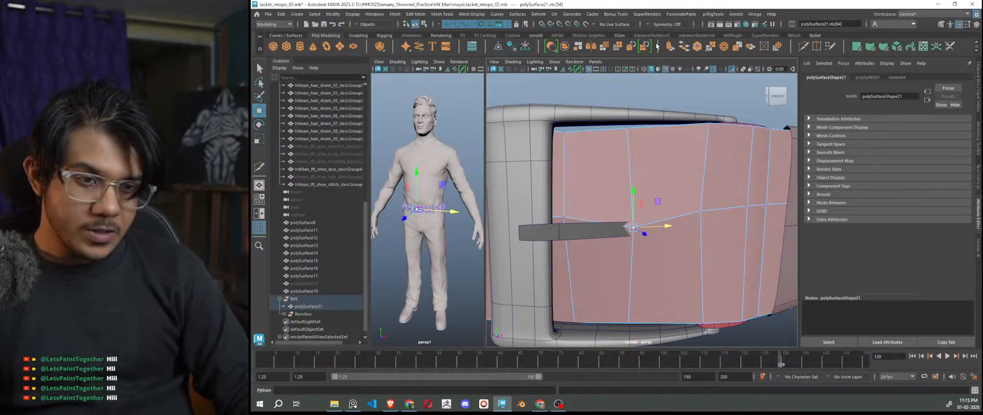
# Chamfer the vertex at the prong tip with width 0.25, delete the resulting diamond face, and preview the hole smoothed in object mode
pyautogui.click(696, 49)
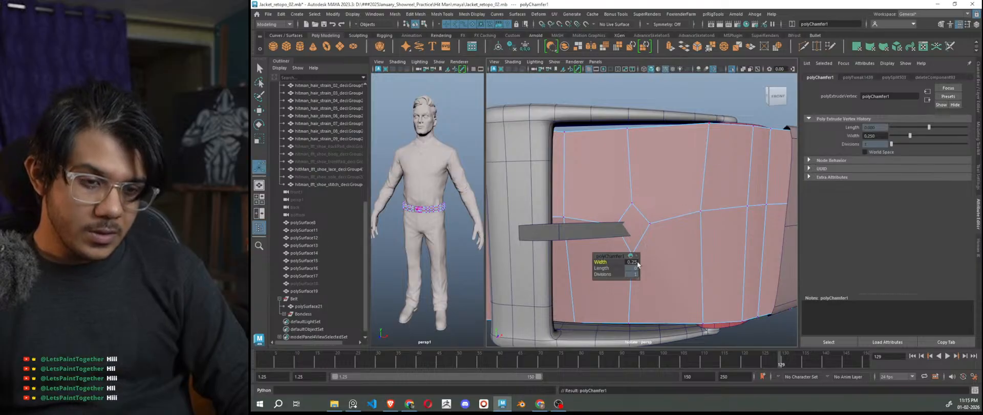
pyautogui.press('w')
pyautogui.moveTo(632, 221); pyautogui.dragTo(633, 234, button='right')
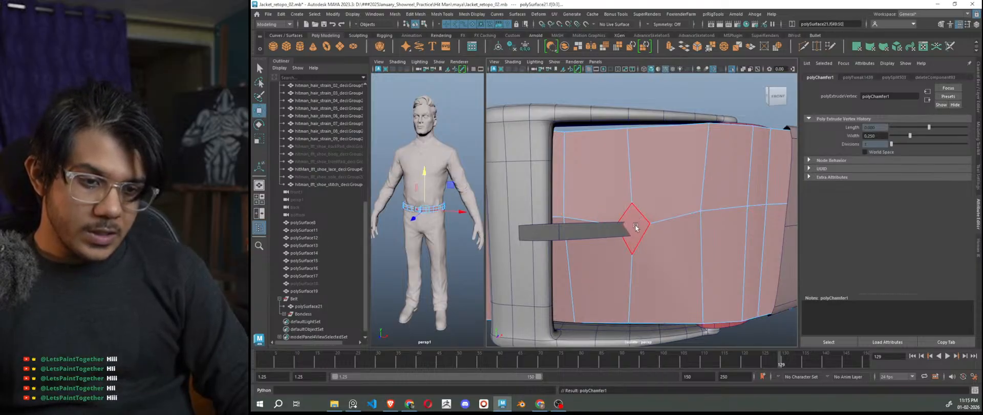
pyautogui.click(635, 229)
pyautogui.press('Delete')
pyautogui.press('3')
pyautogui.moveTo(673, 165); pyautogui.dragTo(710, 153, button='right')
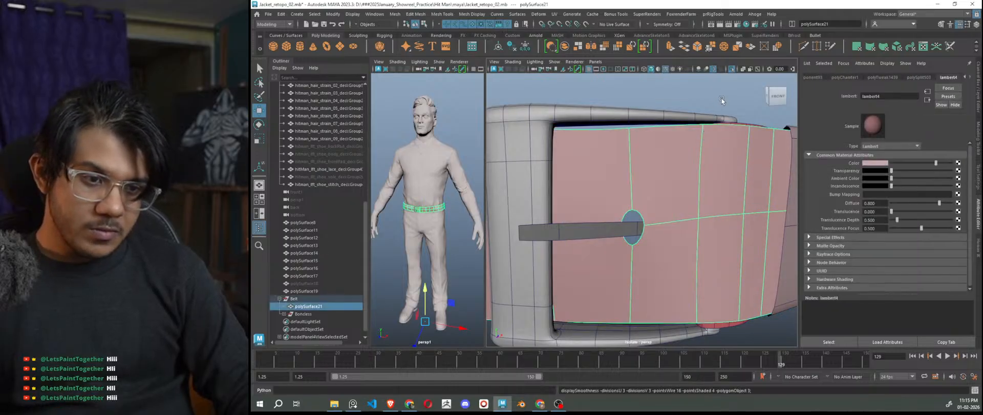
pyautogui.click(722, 101)
pyautogui.press('f')
pyautogui.keyDown('alt'); pyautogui.moveTo(731, 177); pyautogui.dragTo(701, 247); pyautogui.keyUp('alt')
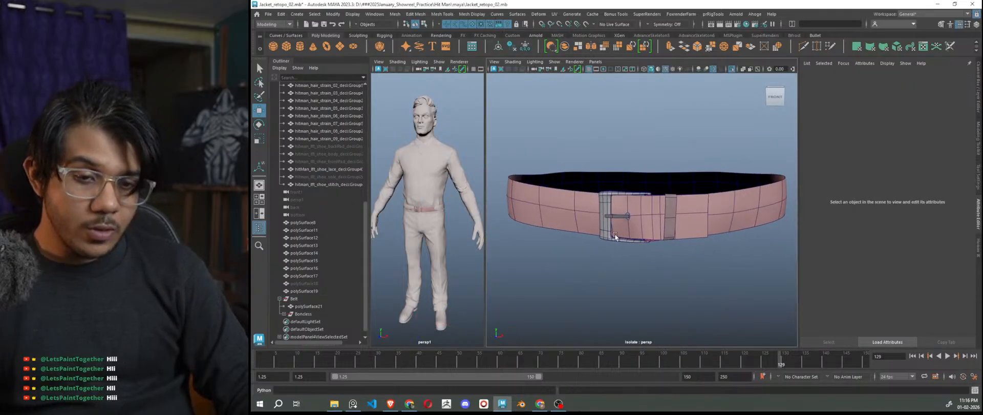
pyautogui.scroll(8, 615, 233)
pyautogui.keyDown('alt'); pyautogui.moveTo(599, 241); pyautogui.dragTo(653, 205, button='middle'); pyautogui.keyUp('alt')
pyautogui.moveTo(665, 173); pyautogui.dragTo(665, 152, button='right')
pyautogui.doubleClick(648, 185)
pyautogui.moveTo(669, 204); pyautogui.dragTo(693, 192)
pyautogui.hotkey('ctrl', 'z')
pyautogui.press('r')
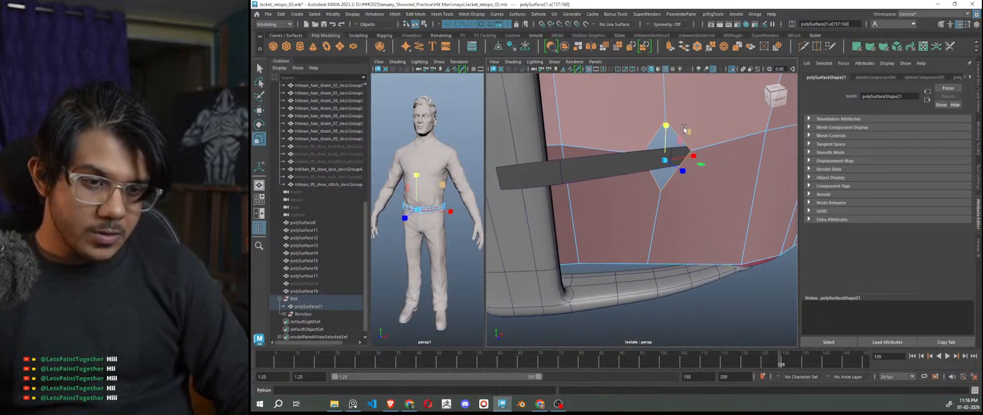
# Insert horizontal edge loops above and below the strap's middle row, ending at the vertical edges on either side of the hole
pyautogui.scroll(-5, 683, 129)
pyautogui.scroll(3, 689, 183)
pyautogui.keyDown('alt'); pyautogui.moveTo(701, 168); pyautogui.dragTo(670, 193, button='middle'); pyautogui.keyUp('alt')
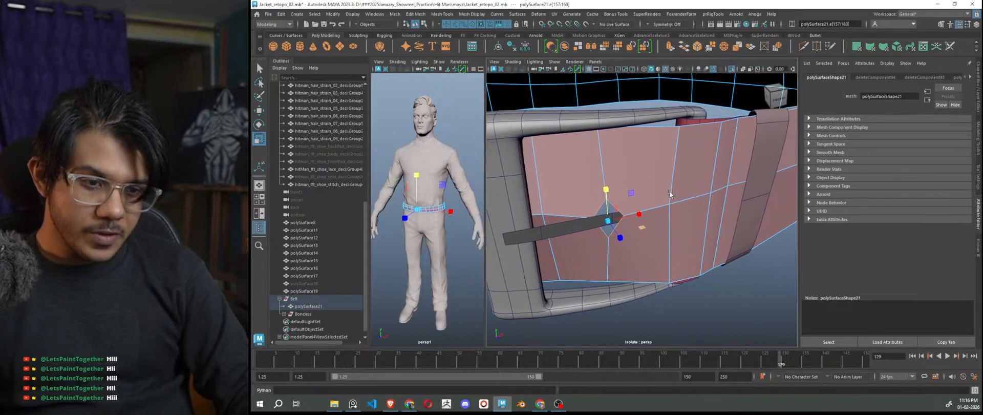
pyautogui.keyDown('alt'); pyautogui.moveTo(670, 194); pyautogui.dragTo(669, 188); pyautogui.keyUp('alt')
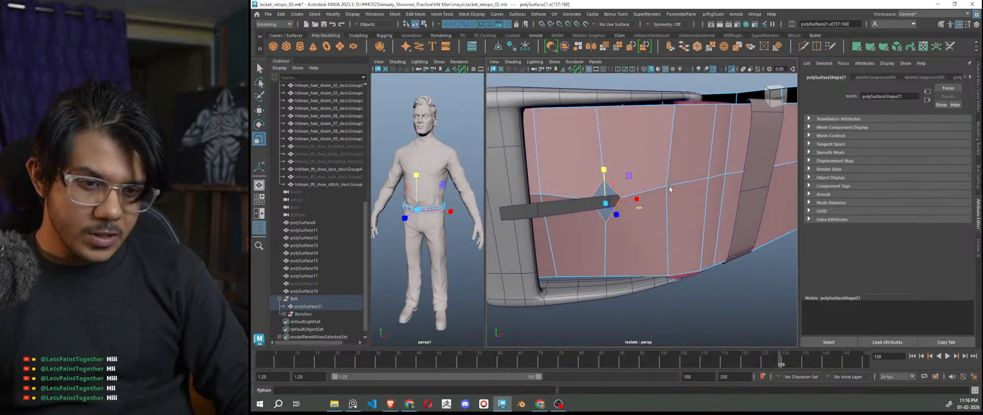
pyautogui.click(804, 47)
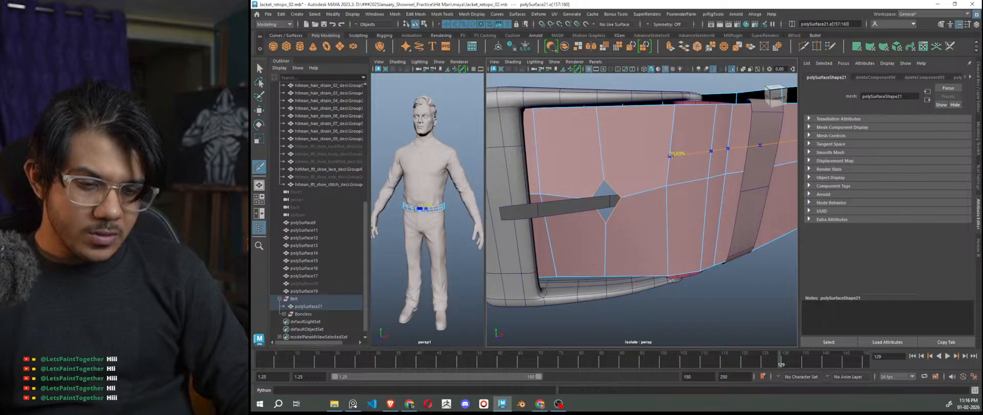
pyautogui.rightClick(671, 155)
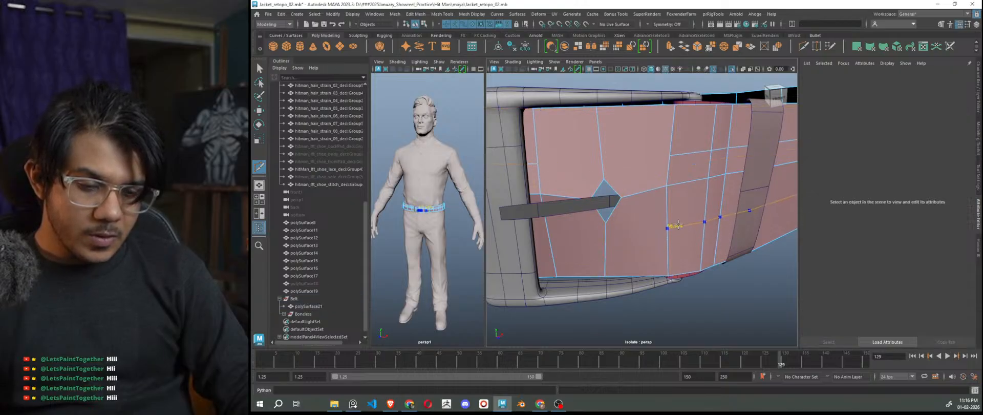
pyautogui.press('w')
pyautogui.moveTo(638, 170); pyautogui.dragTo(648, 138, button='right')
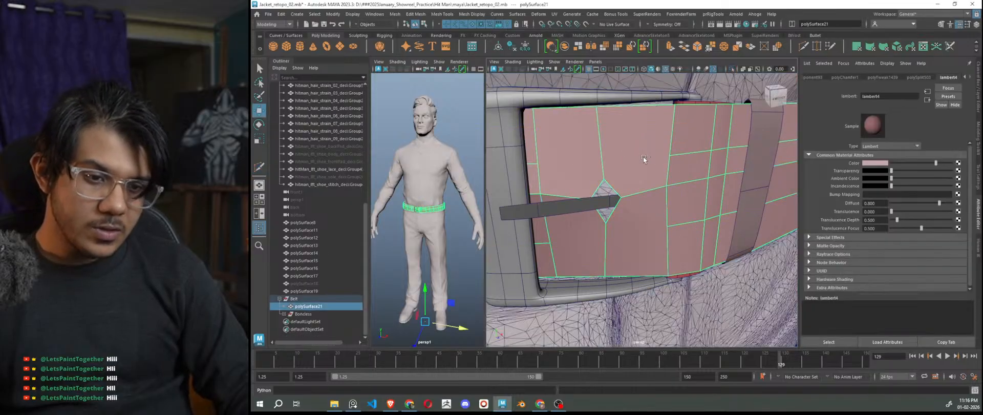
# Isolate the belt strap, connect the horizontal loops to the hole's upper and lower corners with Multi-Cut, and preview it smoothed
pyautogui.hotkey('ctrl', '1')
pyautogui.click(733, 312)
pyautogui.keyDown('alt'); pyautogui.moveTo(641, 218); pyautogui.dragTo(658, 253); pyautogui.keyUp('alt')
pyautogui.scroll(3, 625, 220)
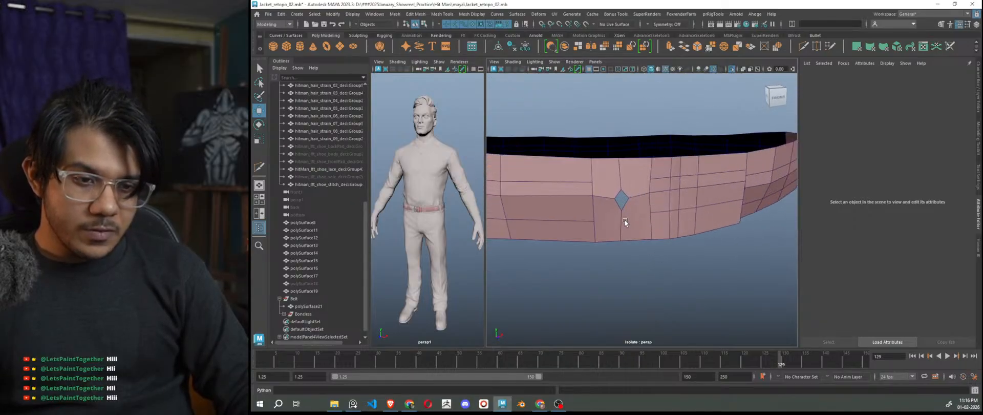
pyautogui.click(586, 201)
pyautogui.scroll(3, 629, 199)
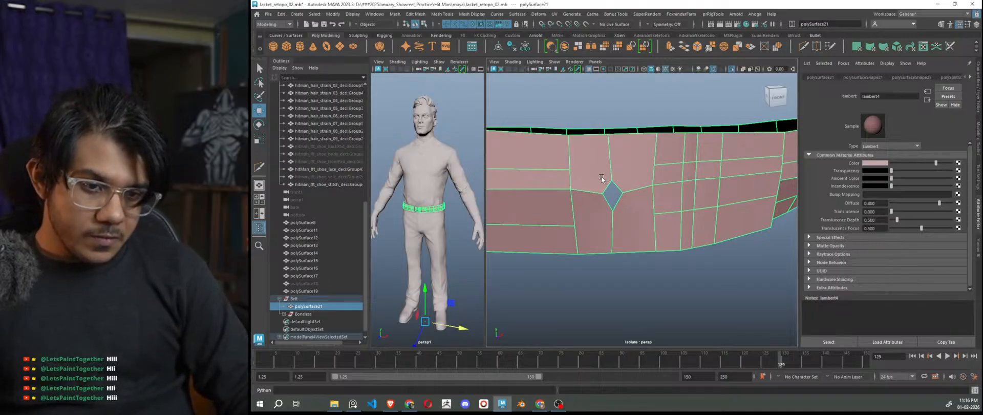
pyautogui.scroll(5, 603, 179)
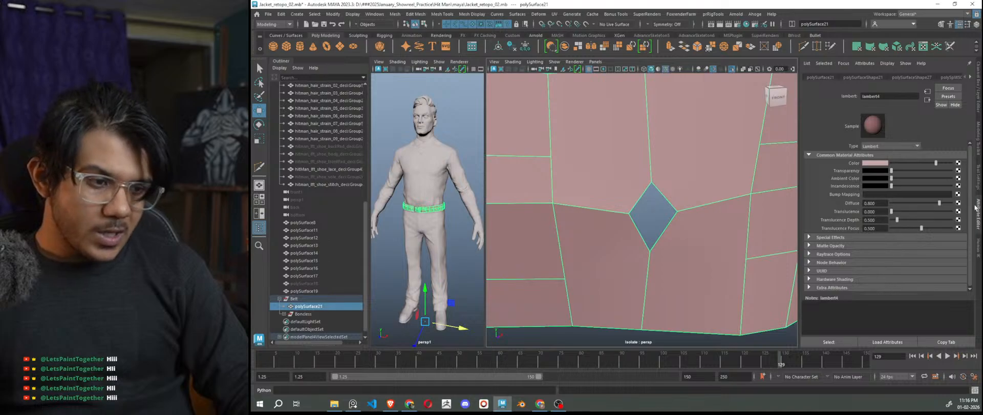
pyautogui.click(803, 46)
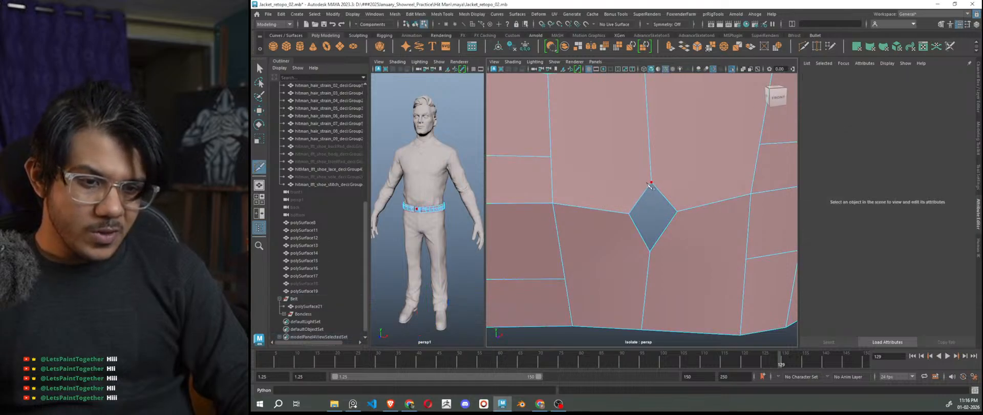
pyautogui.click(550, 156)
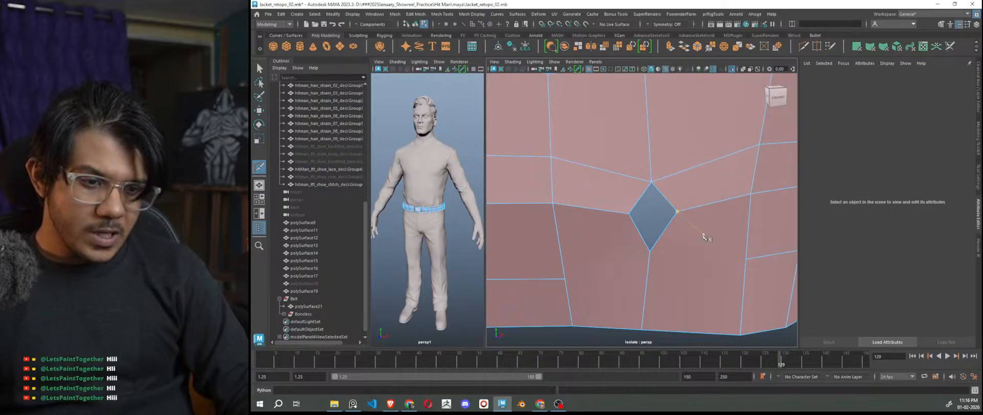
pyautogui.scroll(-3, 705, 235)
pyautogui.scroll(2, 659, 249)
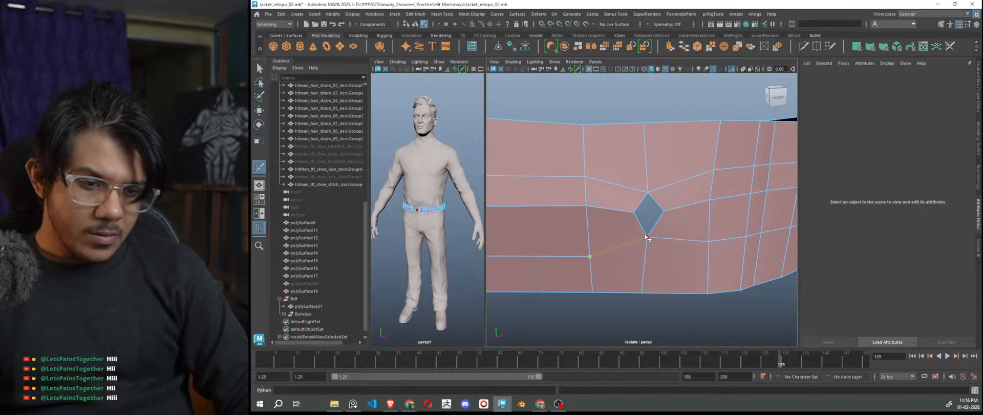
pyautogui.press('3')
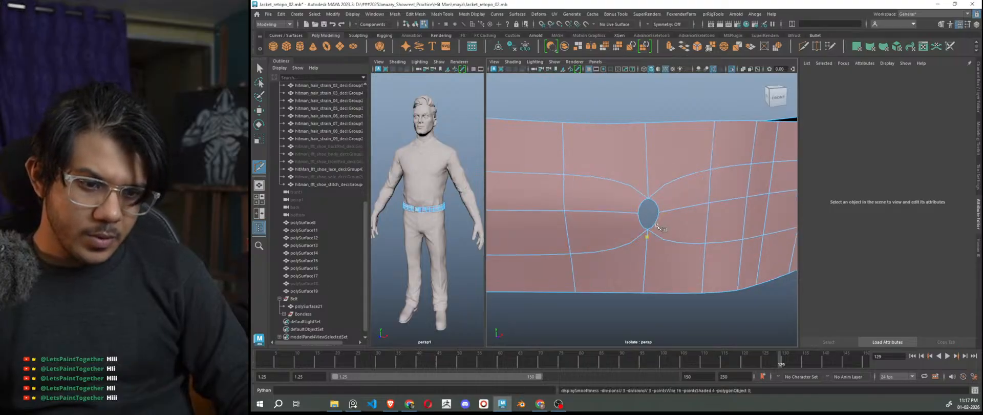
# Extrude the hole's border edges slightly inward to form a supporting ring, preview it smoothed and return to object mode
pyautogui.moveTo(642, 136); pyautogui.dragTo(670, 143, button='right')
pyautogui.keyDown('alt'); pyautogui.moveTo(671, 142); pyautogui.dragTo(664, 250); pyautogui.keyUp('alt')
pyautogui.scroll(2, 664, 250)
pyautogui.click(662, 246)
pyautogui.scroll(5, 662, 246)
pyautogui.moveTo(620, 182); pyautogui.dragTo(620, 160, button='right')
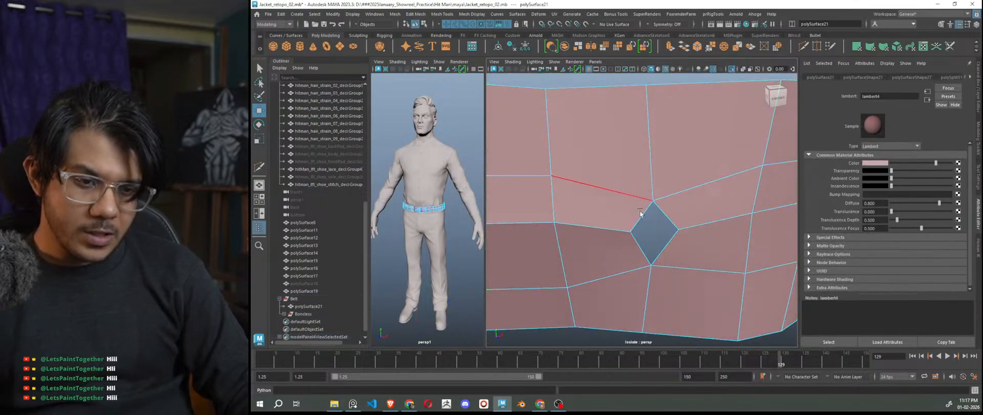
pyautogui.doubleClick(641, 219)
pyautogui.hotkey('ctrl', 'e')
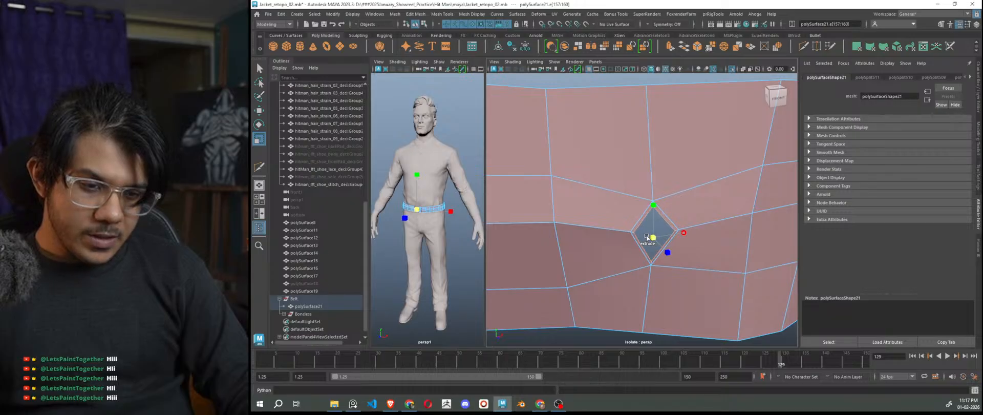
pyautogui.press('3')
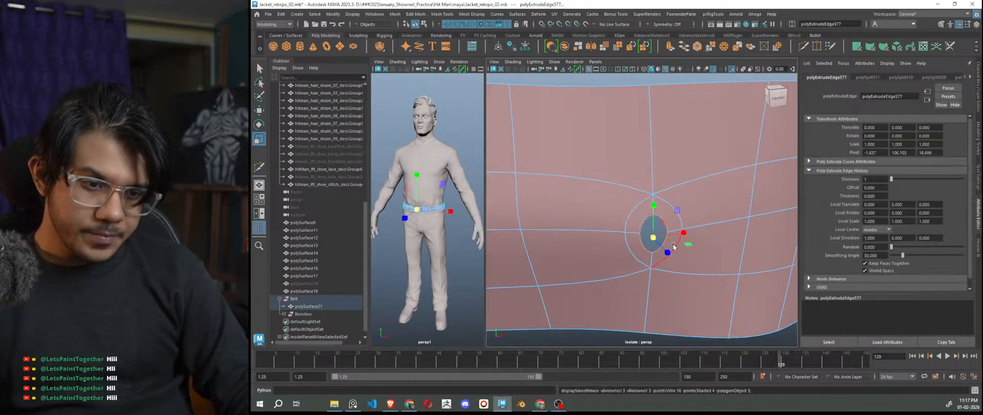
pyautogui.press('w')
pyautogui.keyDown('alt'); pyautogui.moveTo(669, 250); pyautogui.dragTo(664, 275); pyautogui.keyUp('alt')
pyautogui.scroll(-2, 660, 273)
pyautogui.scroll(-5, 659, 271)
pyautogui.moveTo(679, 114); pyautogui.dragTo(708, 101, button='right')
pyautogui.click(672, 260)
# Isolate the whole Belt group and display all its parts smoothed to check the hole against the buckle prong
pyautogui.keyDown('alt'); pyautogui.moveTo(672, 260); pyautogui.dragTo(654, 290); pyautogui.keyUp('alt')
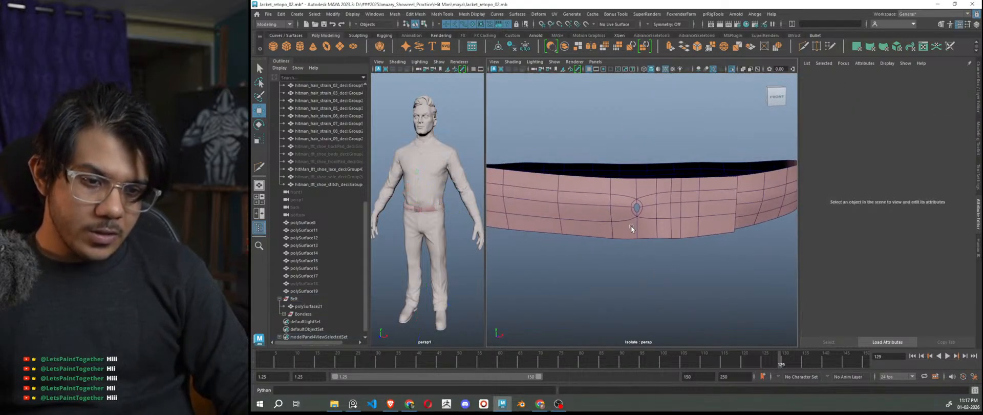
pyautogui.hotkey('ctrl', '1')
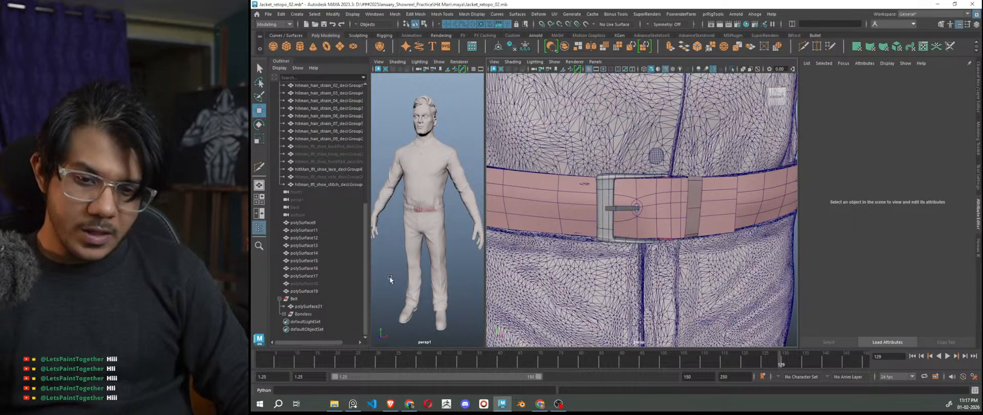
pyautogui.click(310, 299)
pyautogui.hotkey('ctrl', '1')
pyautogui.click(678, 282)
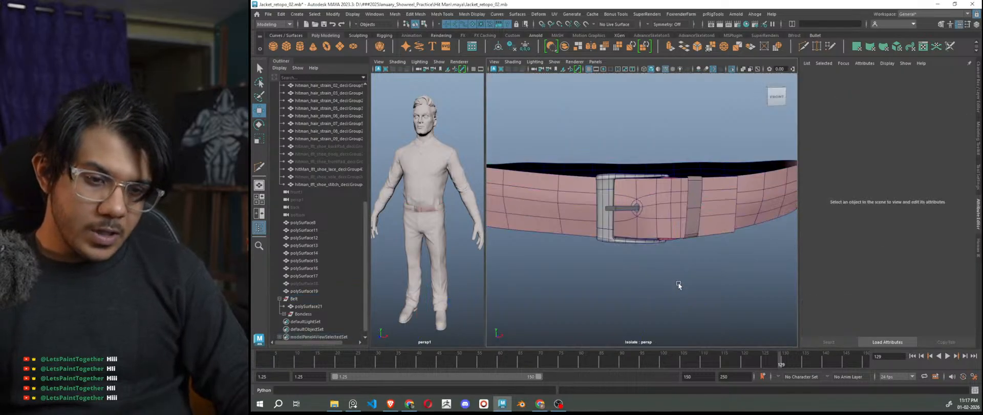
pyautogui.keyDown('alt'); pyautogui.moveTo(678, 282); pyautogui.dragTo(669, 288); pyautogui.keyUp('alt')
pyautogui.press('3')
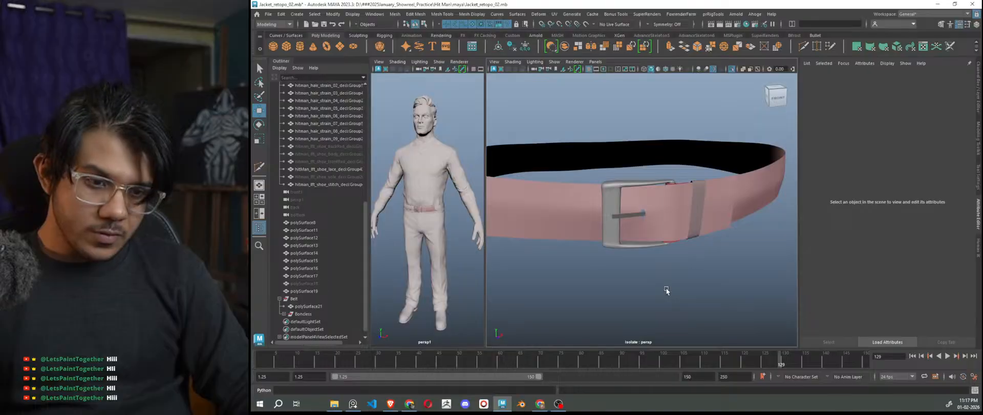
pyautogui.keyDown('alt'); pyautogui.moveTo(666, 288); pyautogui.dragTo(691, 285, button='right'); pyautogui.keyUp('alt')
pyautogui.moveTo(692, 285)
pyautogui.keyDown('alt'); pyautogui.mouseDown()
pyautogui.moveTo(665, 280)
pyautogui.moveTo(708, 278)
pyautogui.moveTo(682, 279)
pyautogui.mouseUp(); pyautogui.keyUp('alt')
pyautogui.press('f')
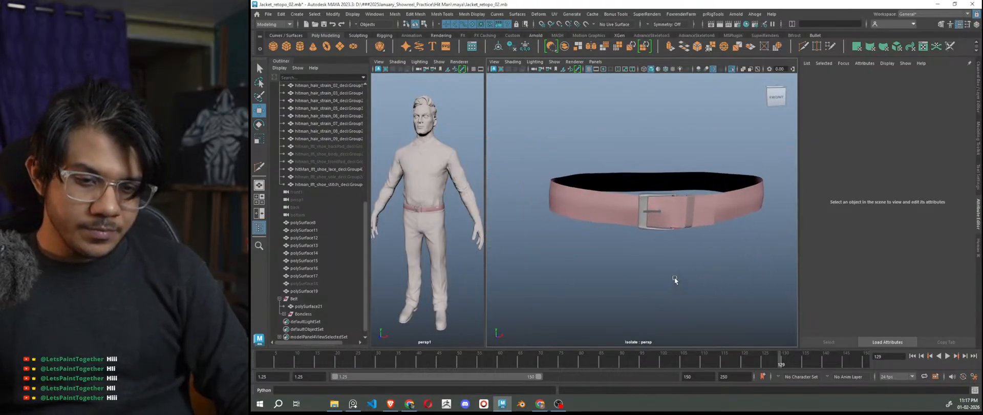
pyautogui.scroll(8, 585, 225)
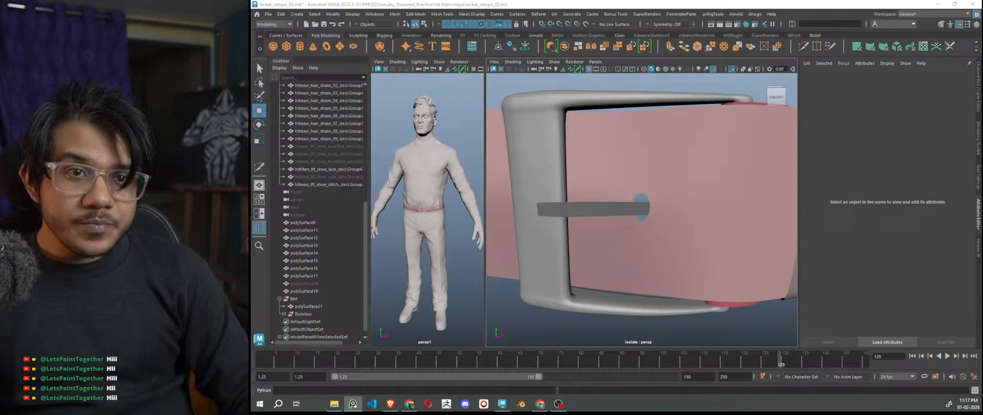
# Scale the hole's inner edge loop down to a smaller opening and switch the strap back to smooth preview
pyautogui.scroll(3, 637, 205)
pyautogui.click(705, 214)
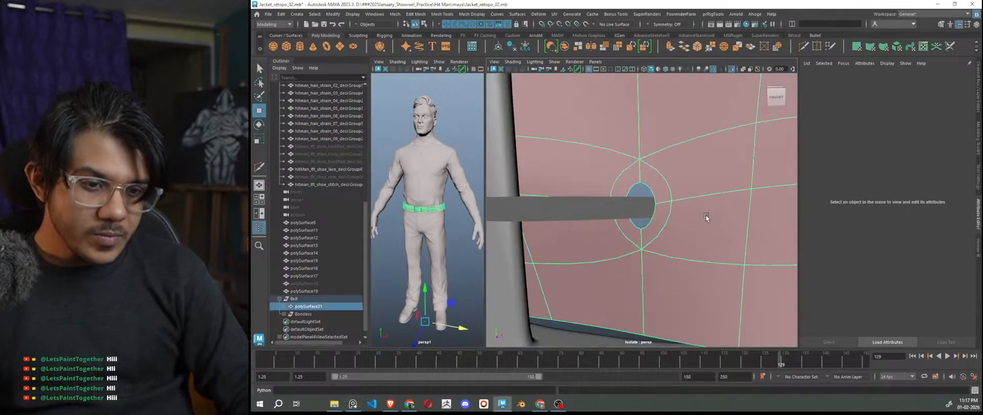
pyautogui.press('1')
pyautogui.moveTo(664, 173); pyautogui.dragTo(663, 160, button='right')
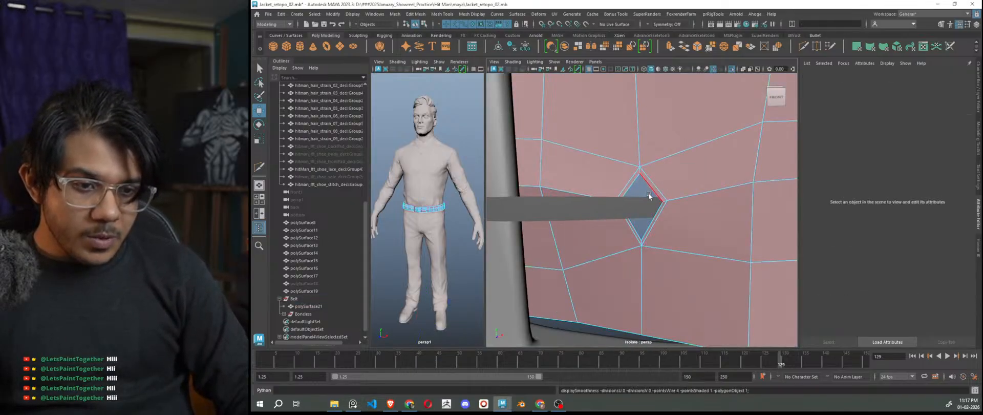
pyautogui.click(648, 192)
pyautogui.press('r')
pyautogui.moveTo(643, 215); pyautogui.dragTo(629, 211)
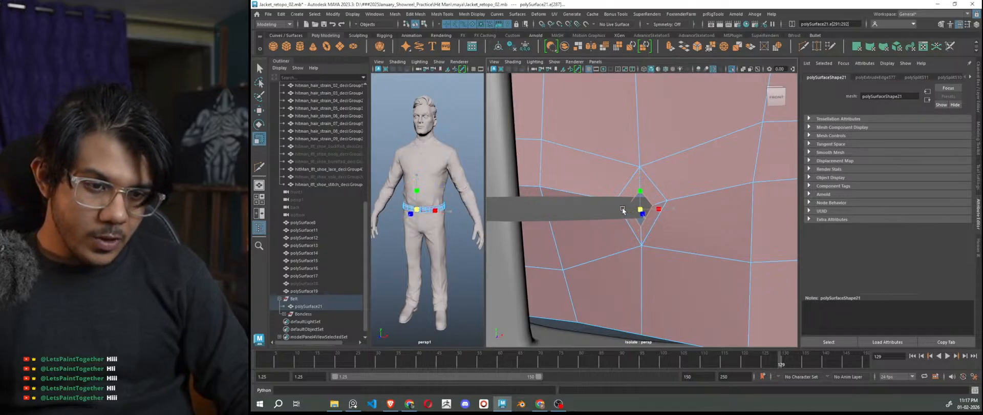
pyautogui.press('3')
# Reposition and adjust the hole's inner edge loop around the prong tip, and deselect the strap in object mode
pyautogui.moveTo(639, 214); pyautogui.dragTo(662, 242)
pyautogui.press('w')
pyautogui.moveTo(706, 261)
pyautogui.mouseDown()
pyautogui.moveTo(683, 279)
pyautogui.moveTo(703, 258)
pyautogui.mouseUp()
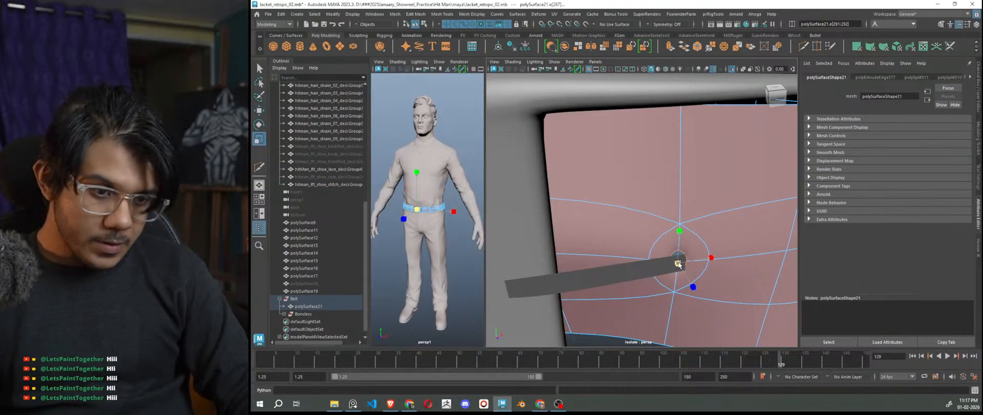
pyautogui.press('w')
pyautogui.moveTo(678, 249); pyautogui.dragTo(686, 260)
pyautogui.press('r')
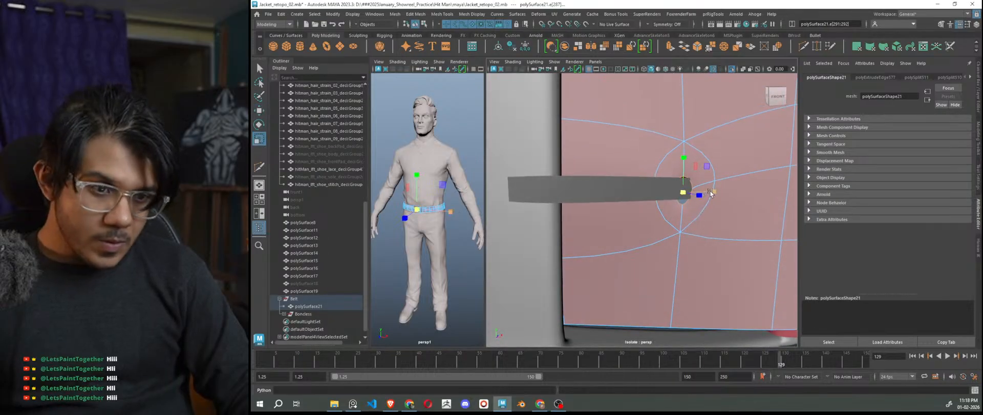
pyautogui.press('e')
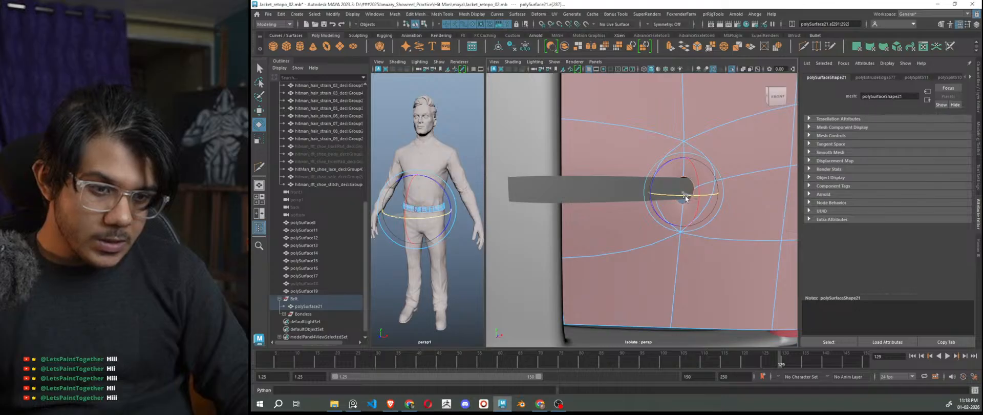
pyautogui.press('w')
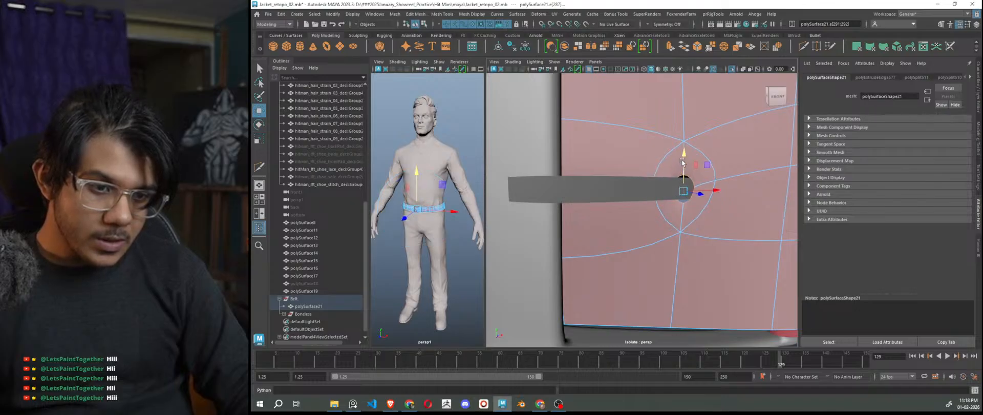
pyautogui.keyDown('alt'); pyautogui.moveTo(699, 224); pyautogui.dragTo(696, 238); pyautogui.keyUp('alt')
pyautogui.keyDown('alt'); pyautogui.moveTo(696, 238); pyautogui.dragTo(687, 163, button='right'); pyautogui.keyUp('alt')
pyautogui.moveTo(693, 125); pyautogui.dragTo(726, 114, button='right')
pyautogui.click(689, 238)
pyautogui.keyDown('alt'); pyautogui.moveTo(689, 238); pyautogui.dragTo(612, 204); pyautogui.keyUp('alt')
pyautogui.keyDown('alt'); pyautogui.moveTo(612, 203); pyautogui.dragTo(652, 208, button='right'); pyautogui.keyUp('alt')
pyautogui.scroll(-5, 653, 208)
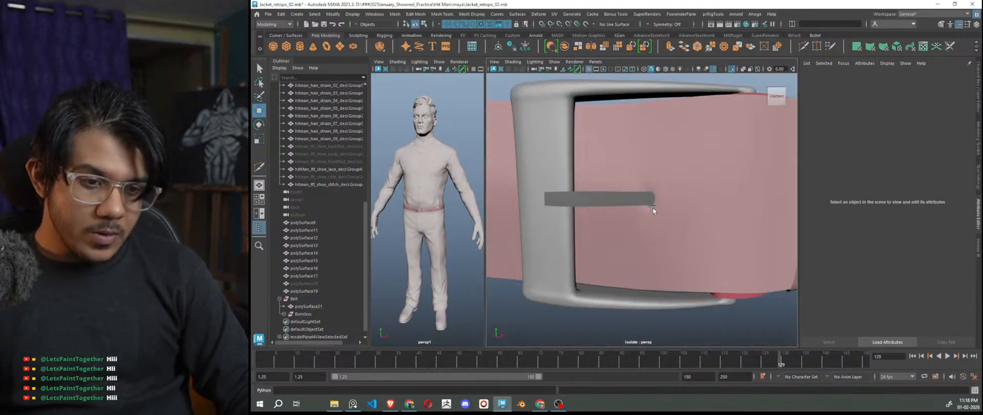
# Check the whole smoothed belt around the buckle and save the current scene
pyautogui.scroll(-5, 653, 208)
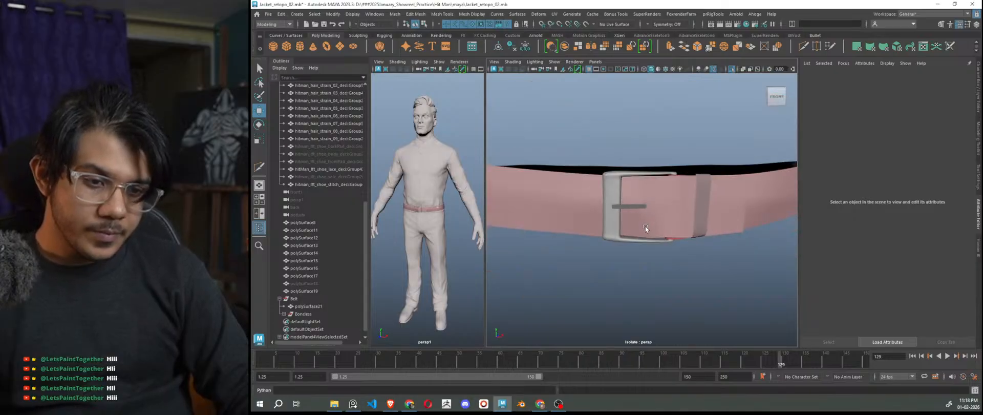
pyautogui.keyDown('alt'); pyautogui.moveTo(675, 272); pyautogui.dragTo(753, 260); pyautogui.keyUp('alt')
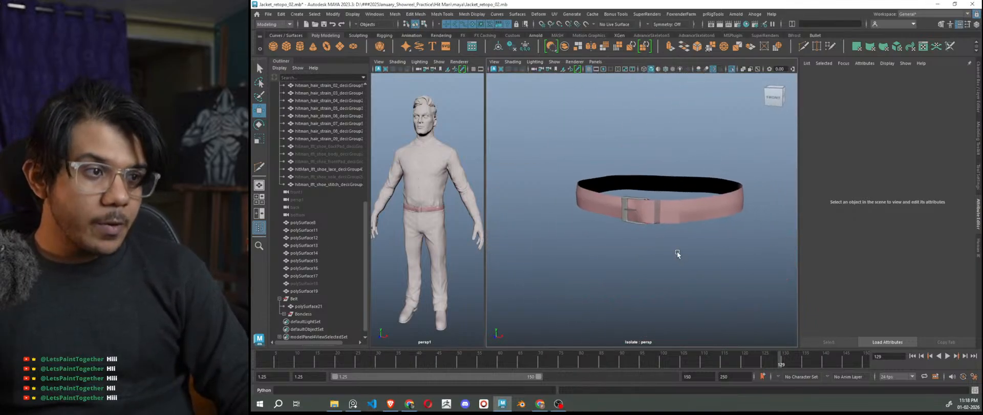
pyautogui.scroll(3, 674, 250)
pyautogui.moveTo(667, 259)
pyautogui.keyDown('alt'); pyautogui.mouseDown()
pyautogui.moveTo(697, 266)
pyautogui.moveTo(678, 268)
pyautogui.mouseUp(); pyautogui.keyUp('alt')
pyautogui.hotkey('ctrl', 's')
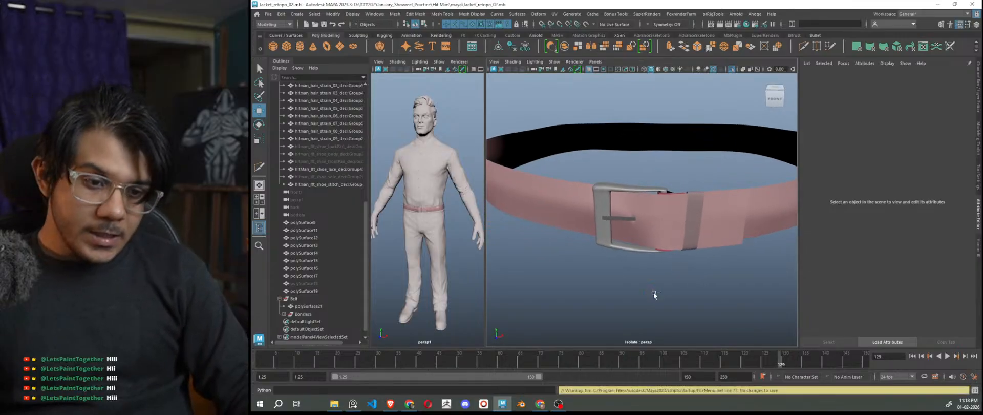
# Save the scene as the backup file Jacket_retopo_02_bkup.mb, replacing the existing copy
pyautogui.hotkey('ctrl', 'shift', 's')
pyautogui.doubleClick(638, 154)
pyautogui.click(833, 274)
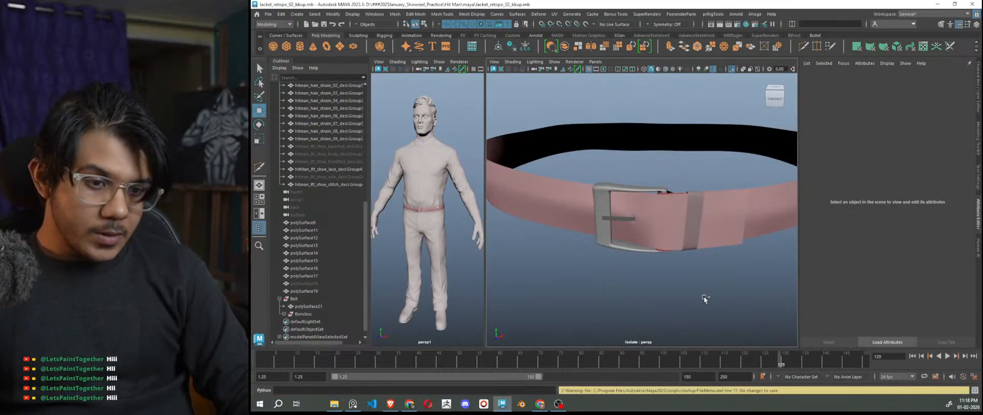
# Save the scene back under the working file name Jacket_retopo_02.mb, overwriting the existing file
pyautogui.hotkey('ctrl', 'shift', 's')
pyautogui.doubleClick(637, 146)
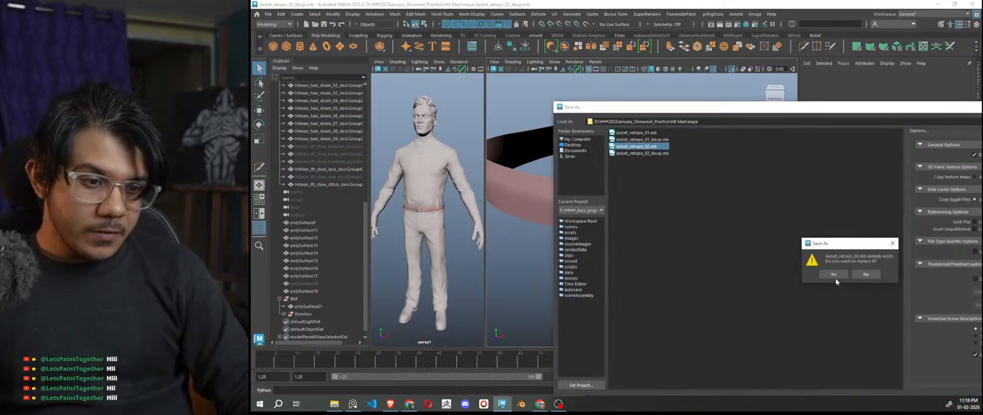
pyautogui.click(835, 275)
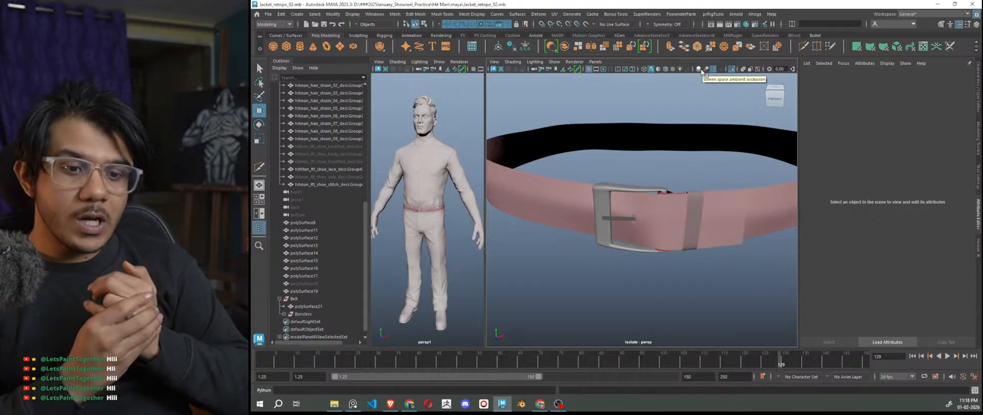
pyautogui.scroll(-5, 696, 280)
pyautogui.keyDown('alt'); pyautogui.moveTo(696, 280); pyautogui.dragTo(682, 266); pyautogui.keyUp('alt')
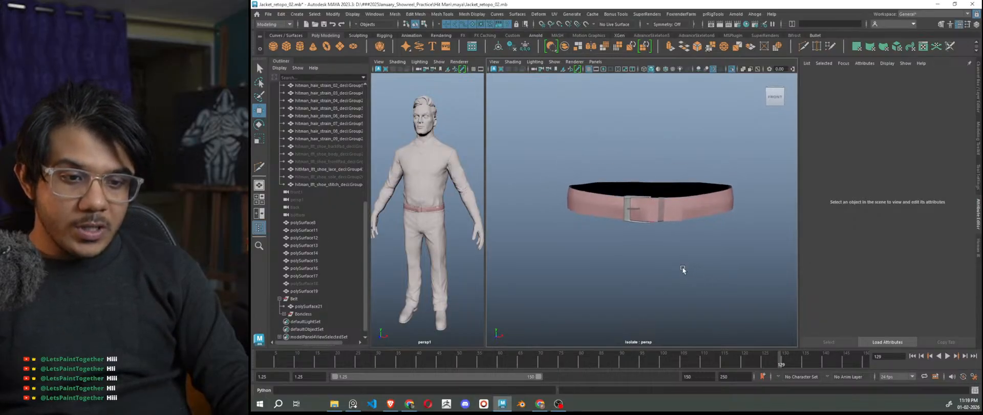
pyautogui.scroll(3, 648, 240)
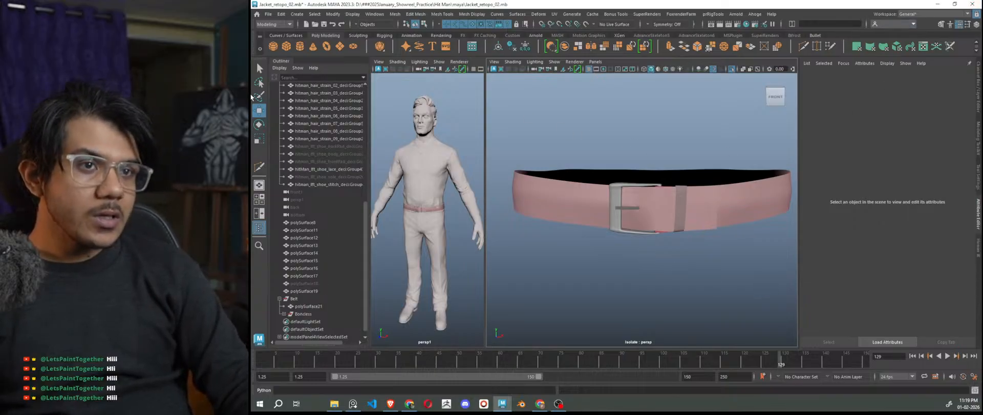
pyautogui.scroll(3, 676, 184)
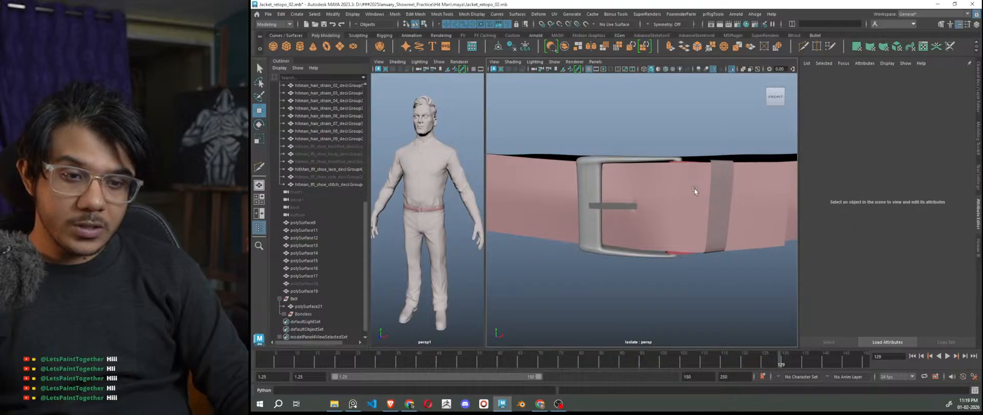
pyautogui.scroll(-6, 696, 193)
pyautogui.keyDown('alt'); pyautogui.moveTo(697, 198); pyautogui.dragTo(697, 208); pyautogui.keyUp('alt')
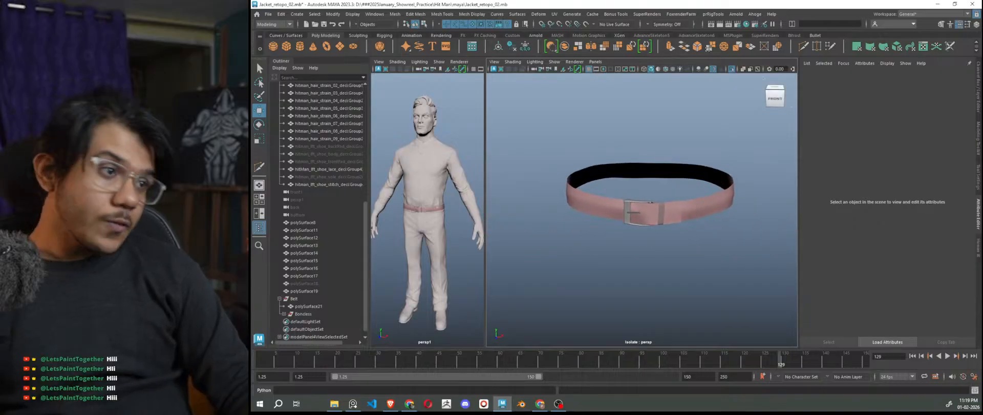